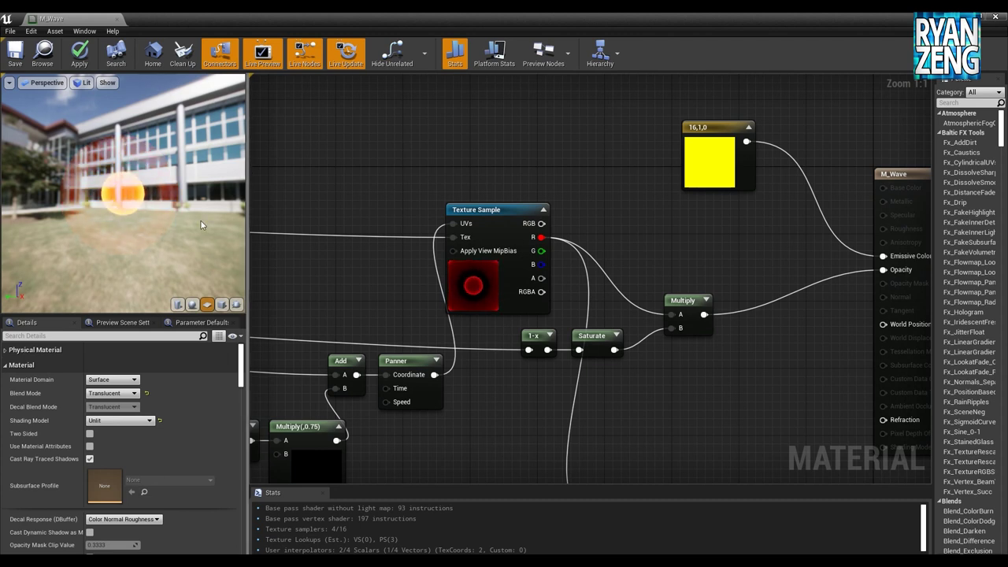
# Bring Gradient Linear 1 into view and display its parameters and black-to-white gradient preview
pyautogui.moveTo(167, 221); pyautogui.dragTo(118, 224)
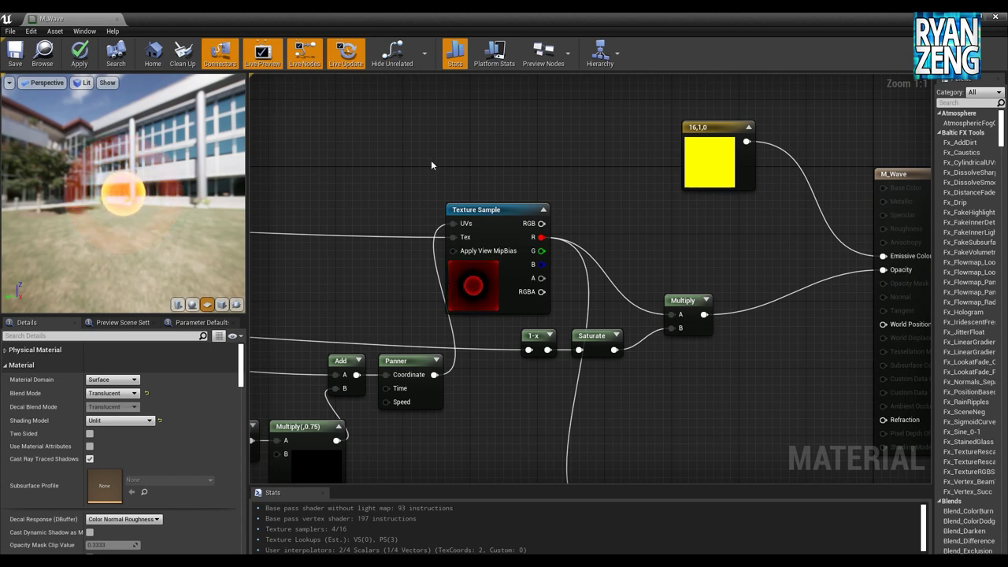
pyautogui.moveTo(419, 177); pyautogui.dragTo(443, 180)
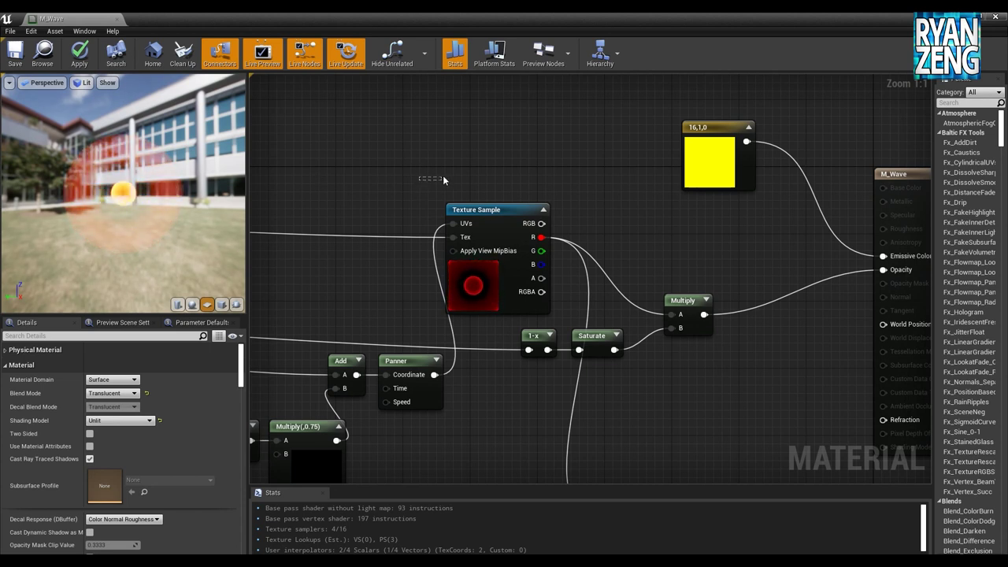
pyautogui.moveTo(377, 185); pyautogui.dragTo(410, 180, button='right')
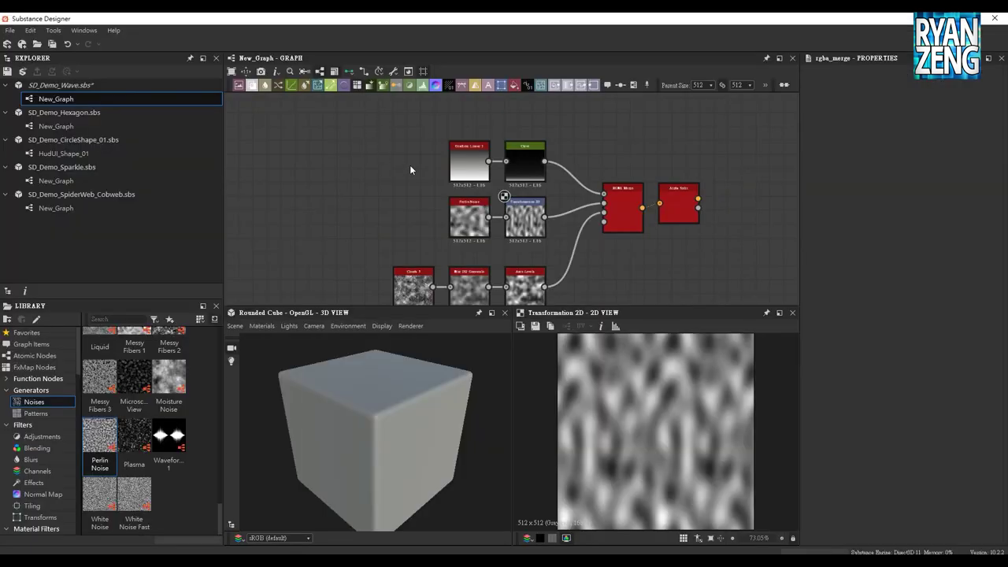
pyautogui.moveTo(409, 169); pyautogui.dragTo(374, 160, button='middle')
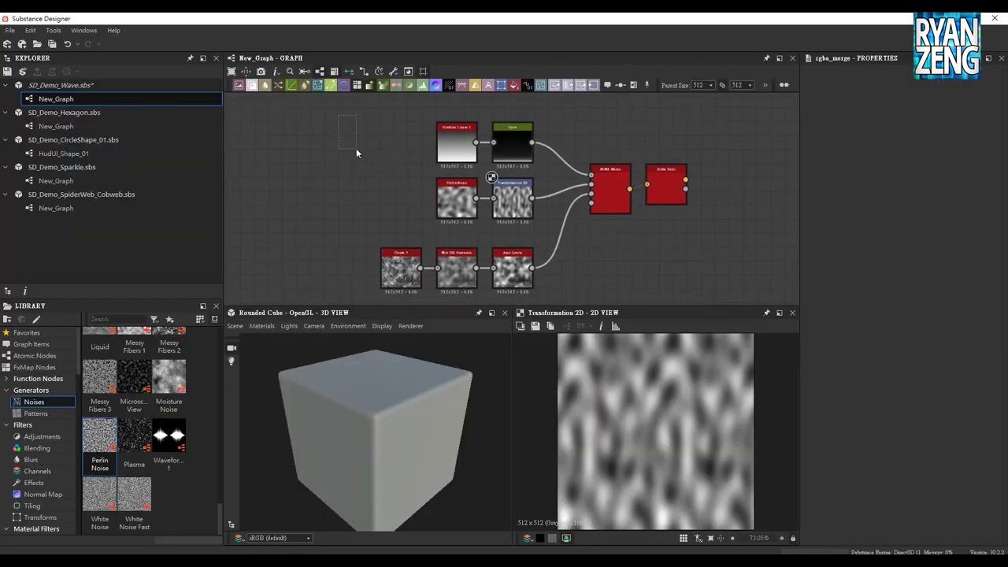
pyautogui.moveTo(342, 134); pyautogui.dragTo(650, 268)
pyautogui.click(593, 237)
pyautogui.scroll(4, 543, 185)
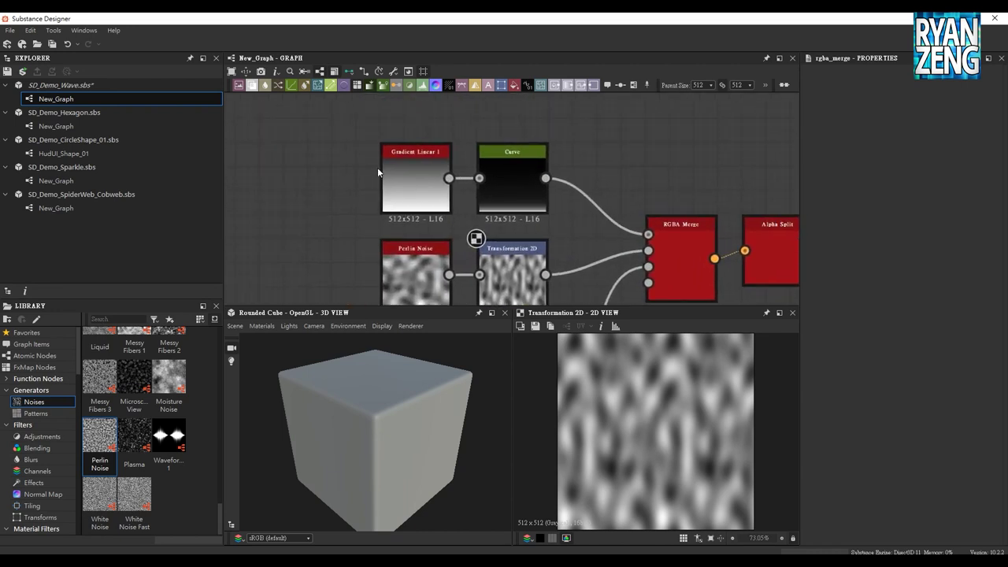
pyautogui.moveTo(287, 154); pyautogui.dragTo(341, 176, button='middle')
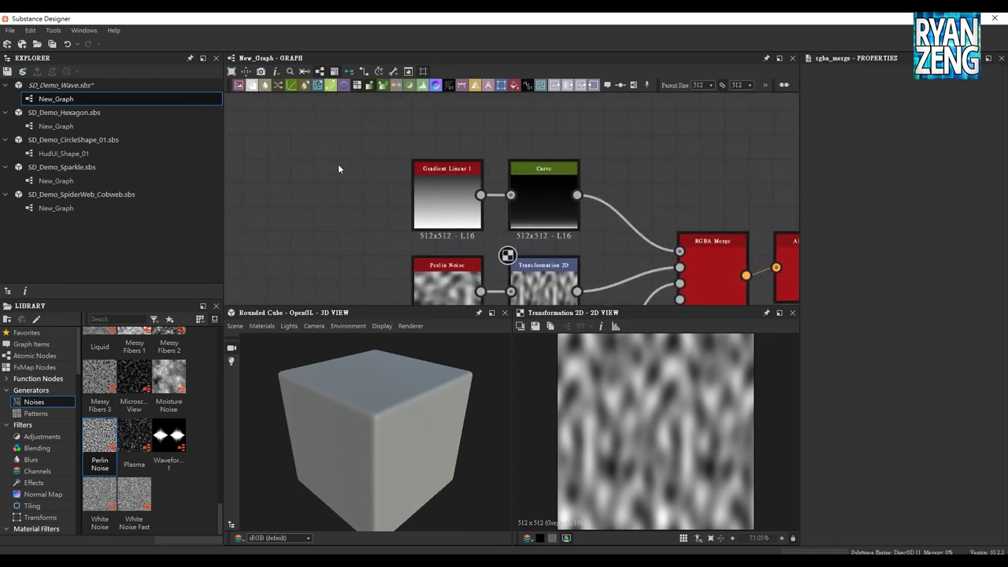
pyautogui.doubleClick(446, 226)
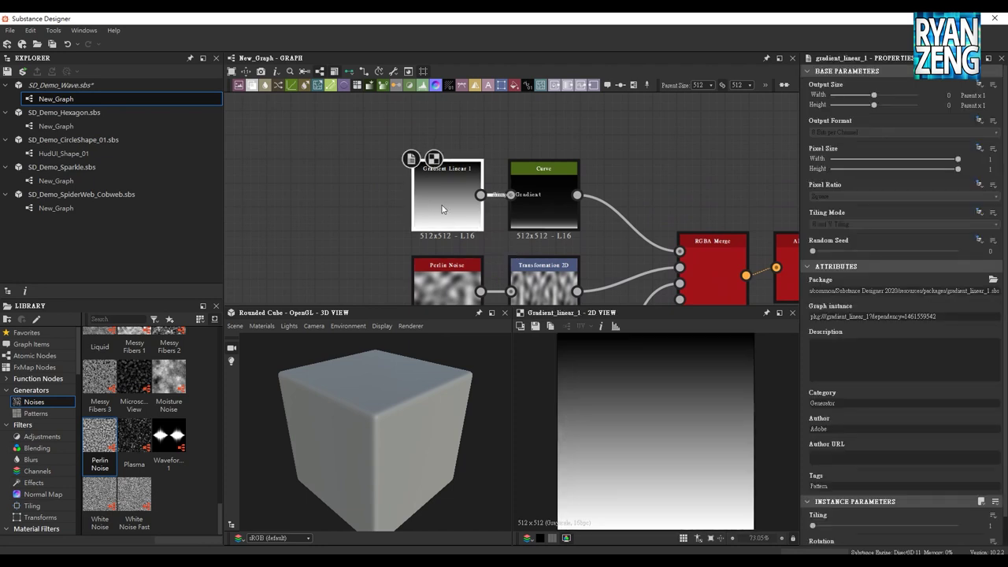
# Add a trial Gradient Linear node from Library > Patterns and set its Rotation to 180°
pyautogui.click(35, 413)
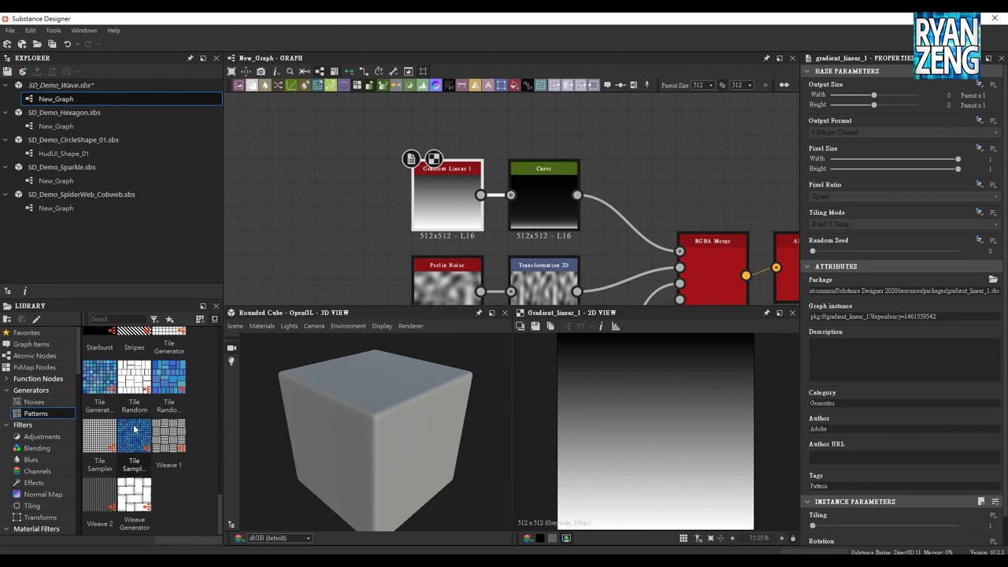
pyautogui.scroll(-3, 134, 425)
pyautogui.scroll(-2, 144, 439)
pyautogui.scroll(3, 149, 449)
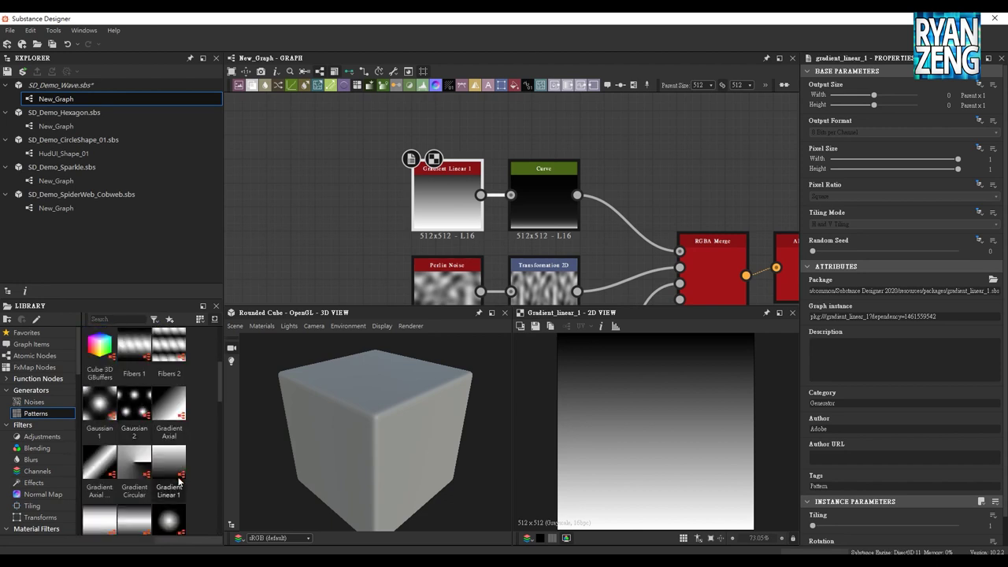
pyautogui.moveTo(161, 463); pyautogui.dragTo(351, 197)
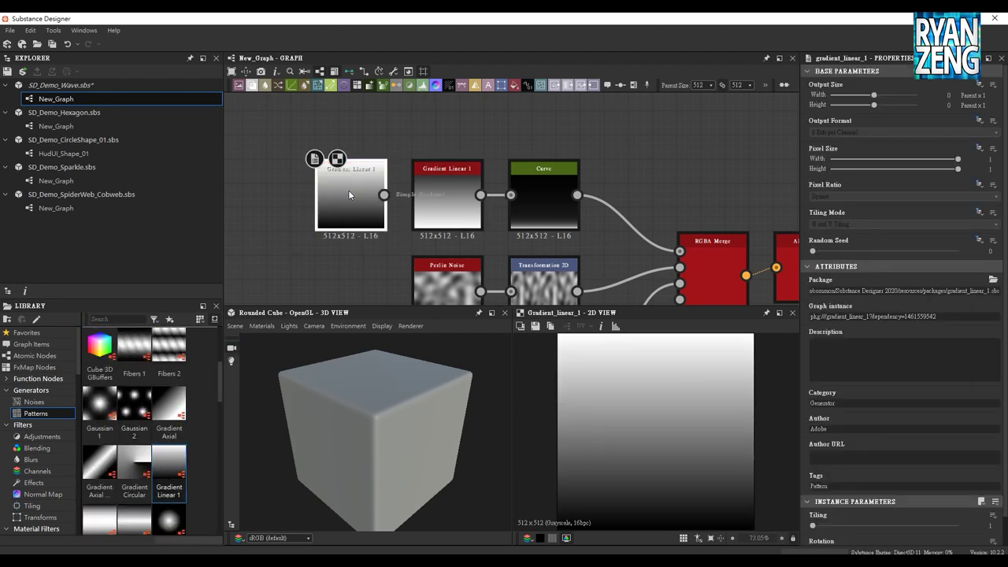
pyautogui.scroll(-1, 845, 437)
pyautogui.click(821, 522)
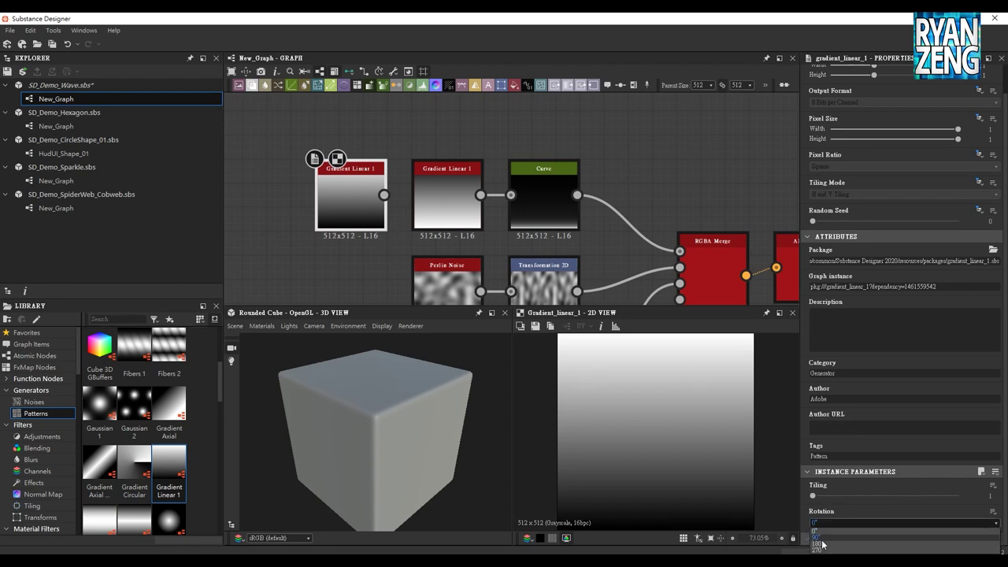
pyautogui.click(445, 211)
# Delete the trial gradient node and show the Curve node's curve editor
pyautogui.click(358, 211)
pyautogui.press('Delete')
pyautogui.moveTo(640, 201); pyautogui.dragTo(581, 166, button='middle')
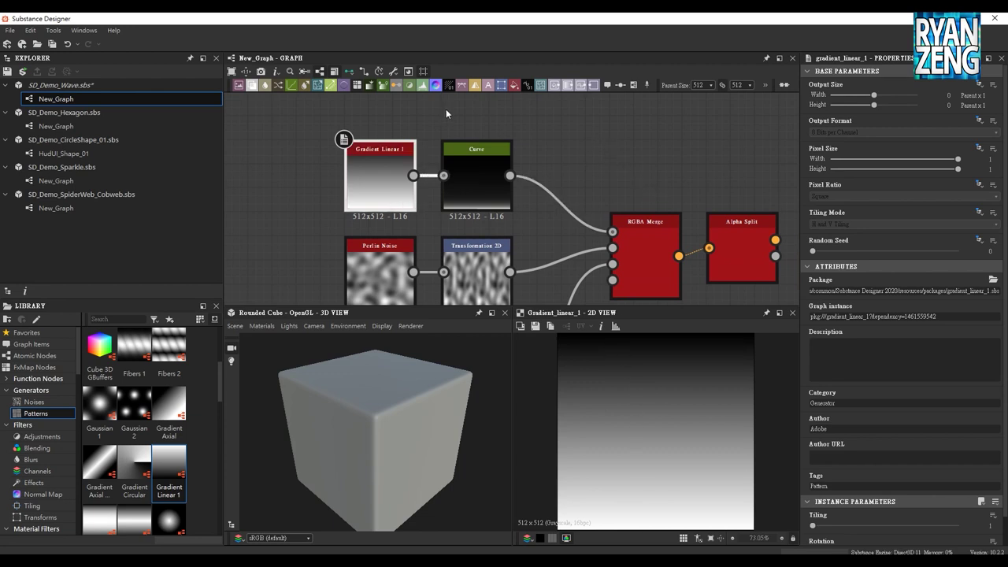
pyautogui.click(474, 178)
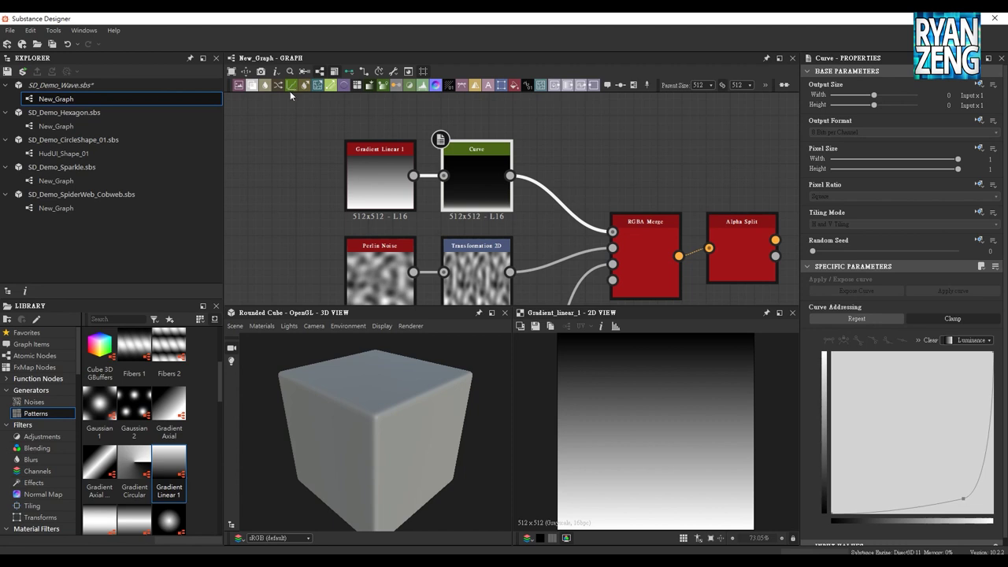
pyautogui.moveTo(577, 118); pyautogui.dragTo(573, 120)
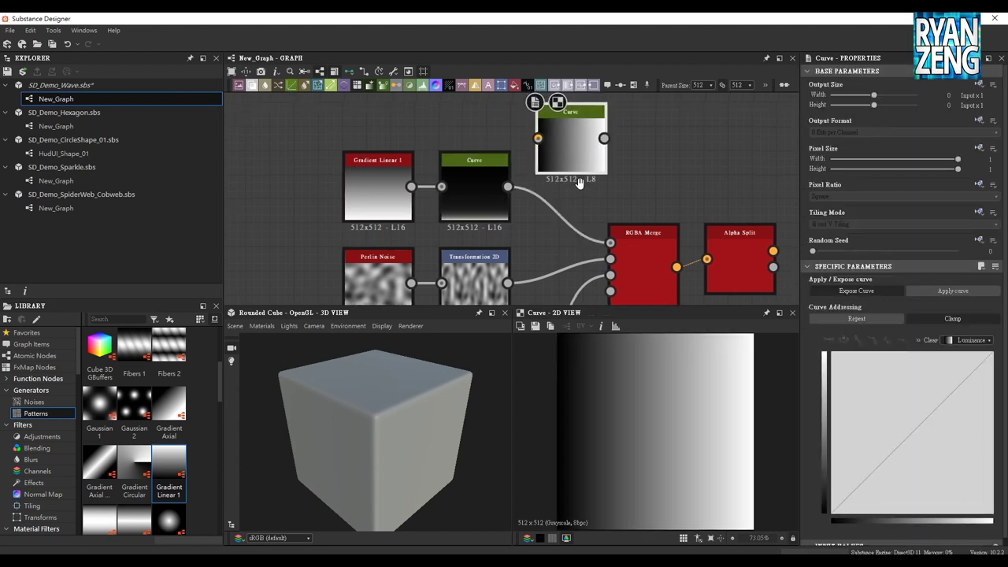
pyautogui.moveTo(551, 145); pyautogui.dragTo(545, 186, button='middle')
pyautogui.moveTo(406, 215)
pyautogui.mouseDown()
pyautogui.moveTo(512, 184)
pyautogui.moveTo(587, 183)
pyautogui.mouseUp()
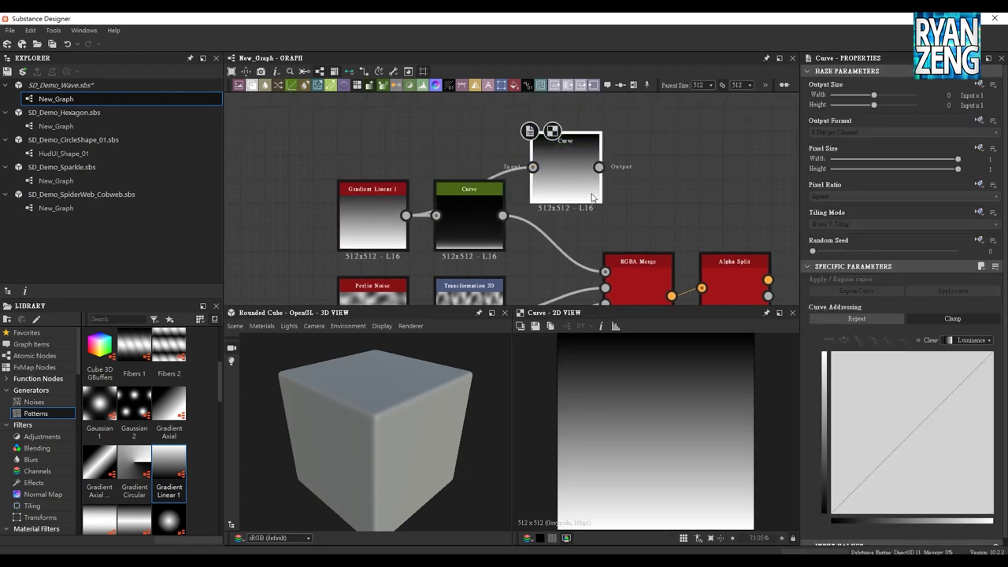
pyautogui.click(909, 437)
pyautogui.moveTo(909, 437); pyautogui.dragTo(960, 501)
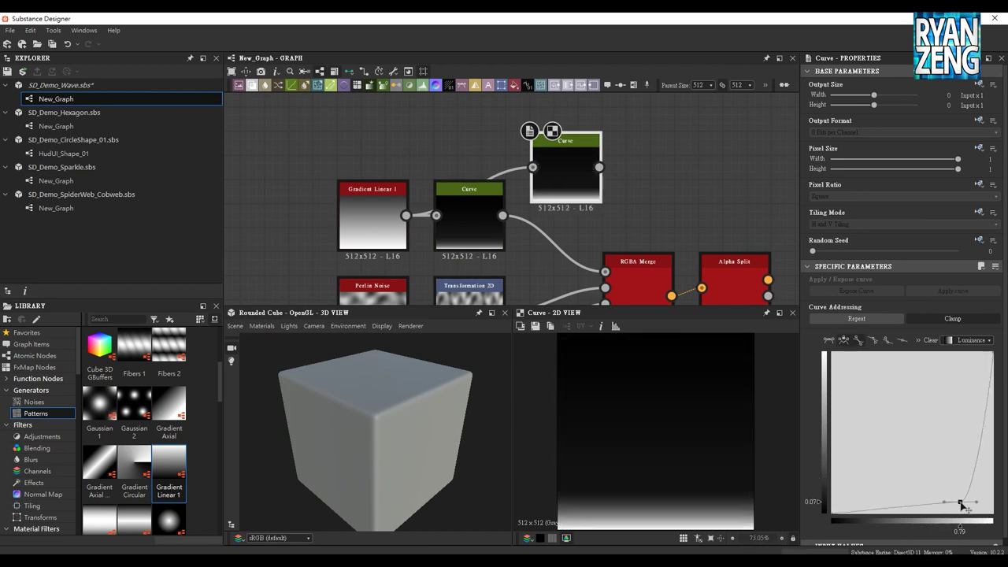
pyautogui.moveTo(977, 505); pyautogui.dragTo(984, 496)
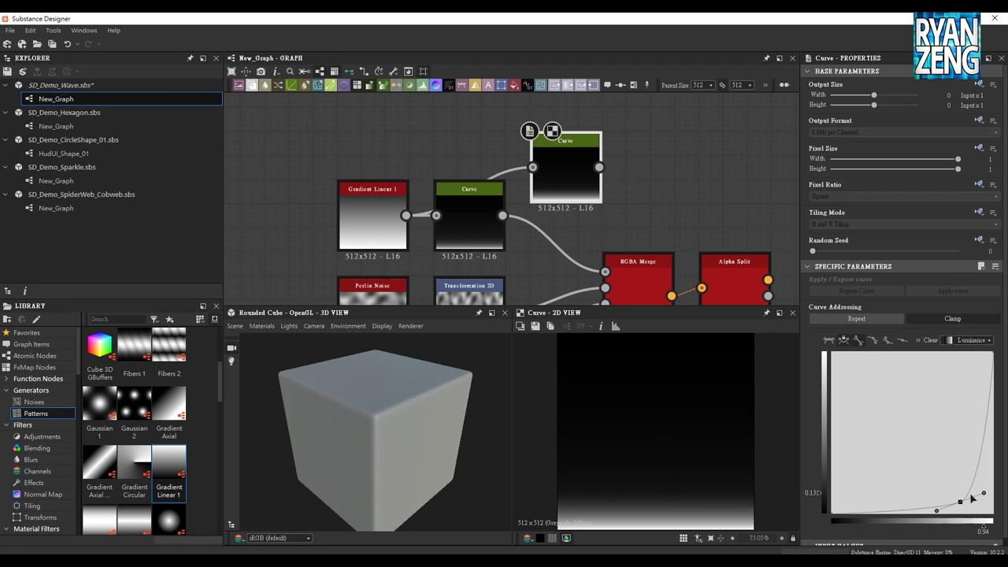
pyautogui.moveTo(961, 503); pyautogui.dragTo(988, 477)
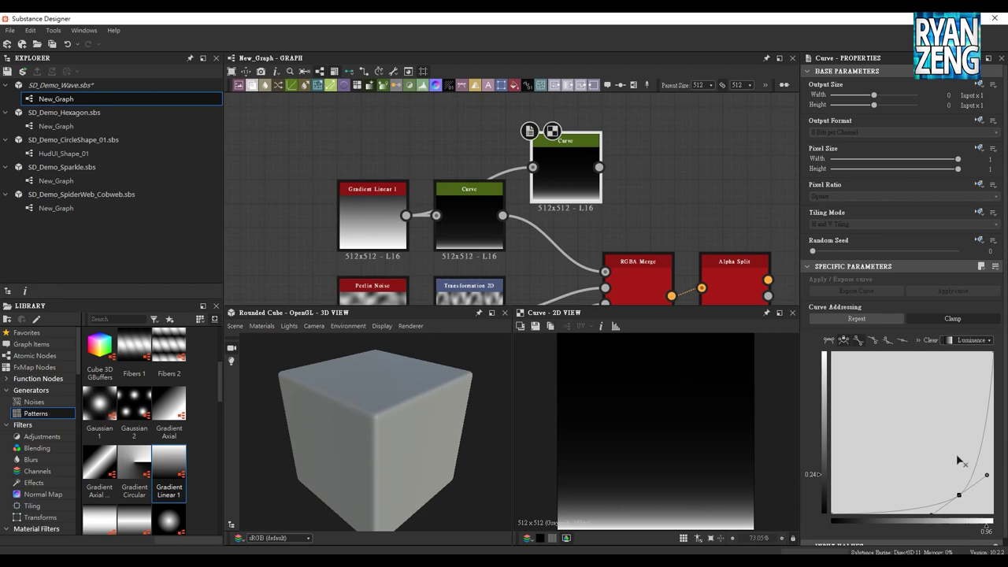
pyautogui.press('Delete')
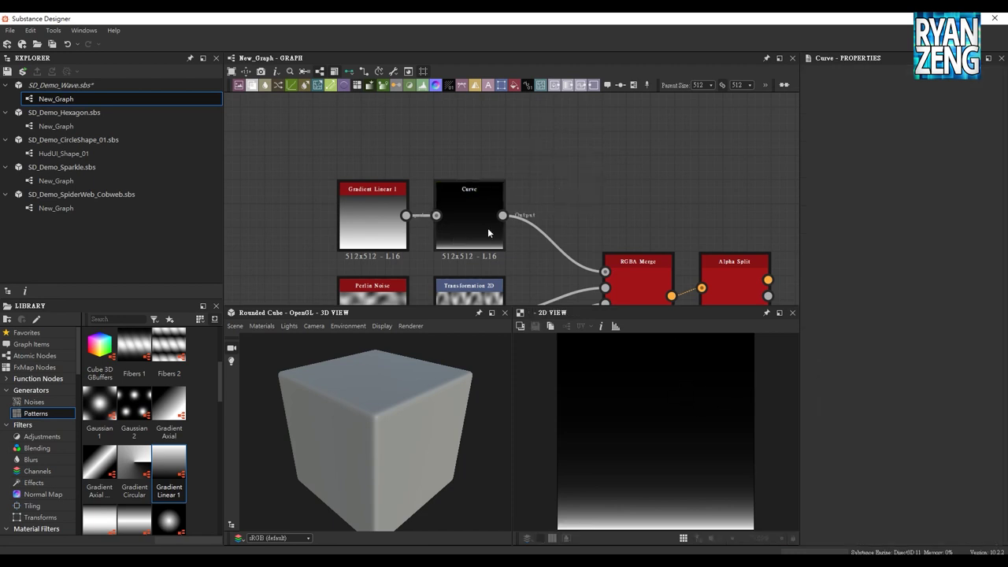
pyautogui.click(488, 228)
pyautogui.moveTo(622, 214)
pyautogui.mouseDown(button='middle')
pyautogui.moveTo(562, 175)
pyautogui.moveTo(500, 188)
pyautogui.mouseUp(button='middle')
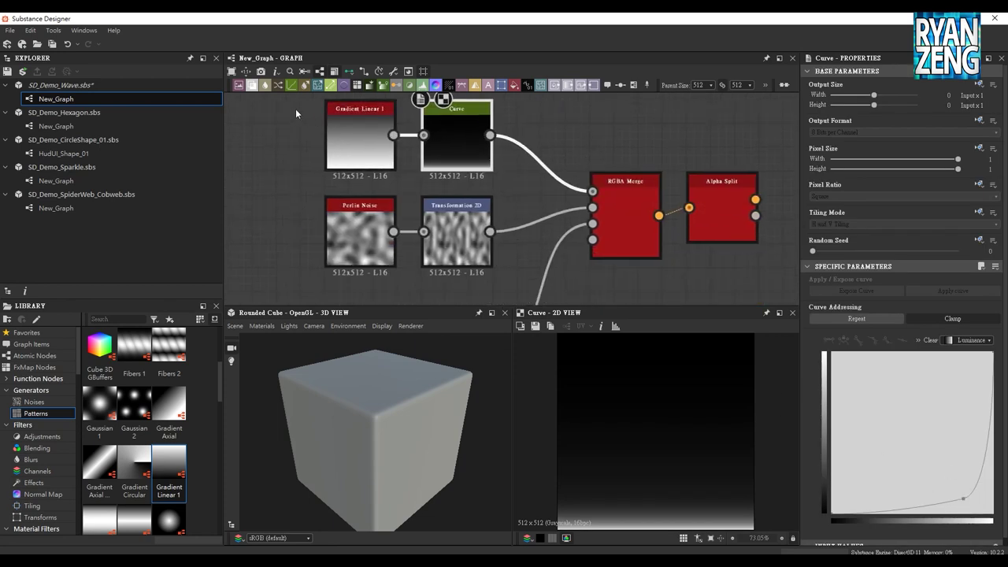
# Add a Perlin Noise node from the library's noise generators to the left of the graph
pyautogui.moveTo(295, 109); pyautogui.dragTo(502, 165)
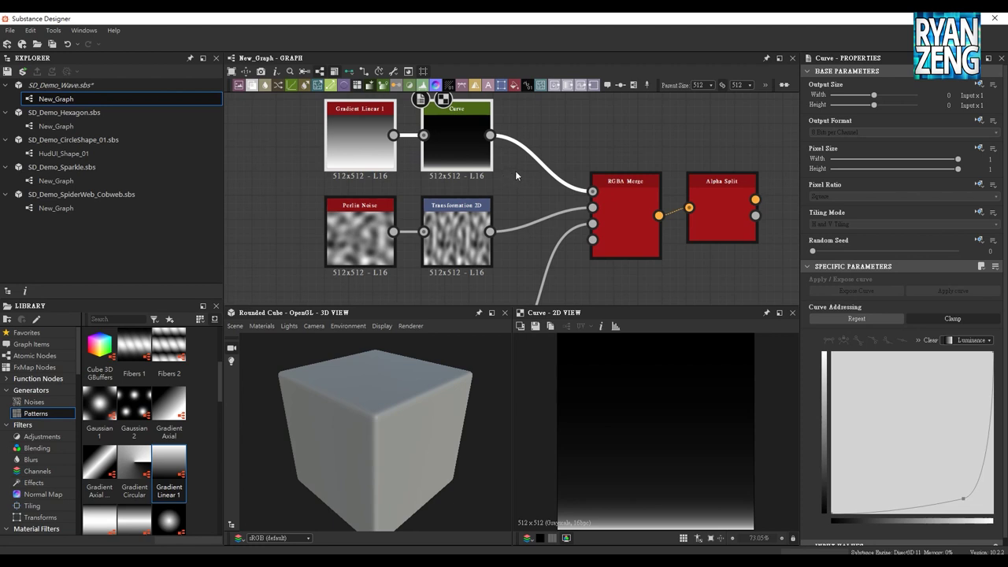
pyautogui.moveTo(501, 193); pyautogui.dragTo(520, 173, button='middle')
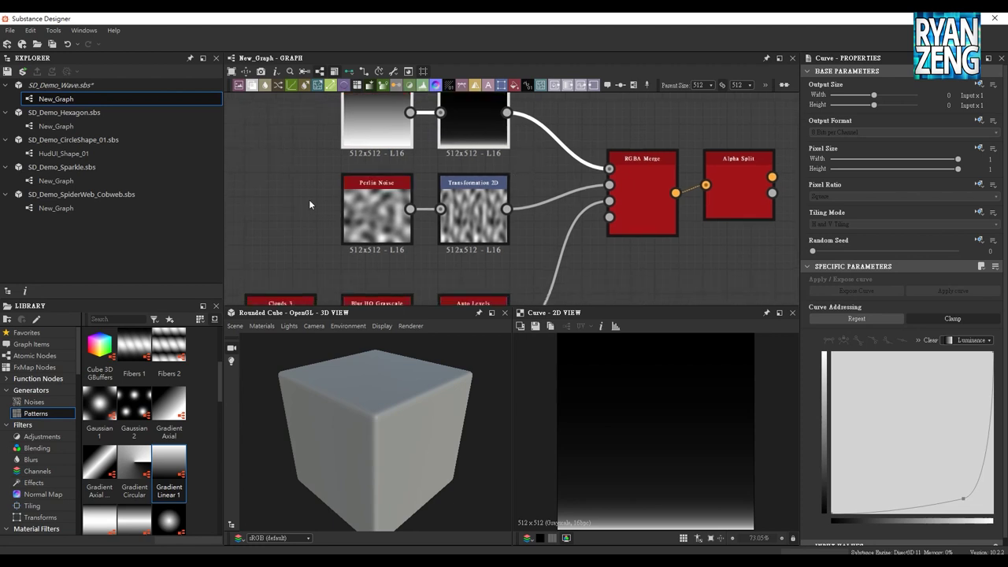
pyautogui.moveTo(282, 181)
pyautogui.mouseDown()
pyautogui.moveTo(316, 206)
pyautogui.moveTo(470, 238)
pyautogui.mouseUp()
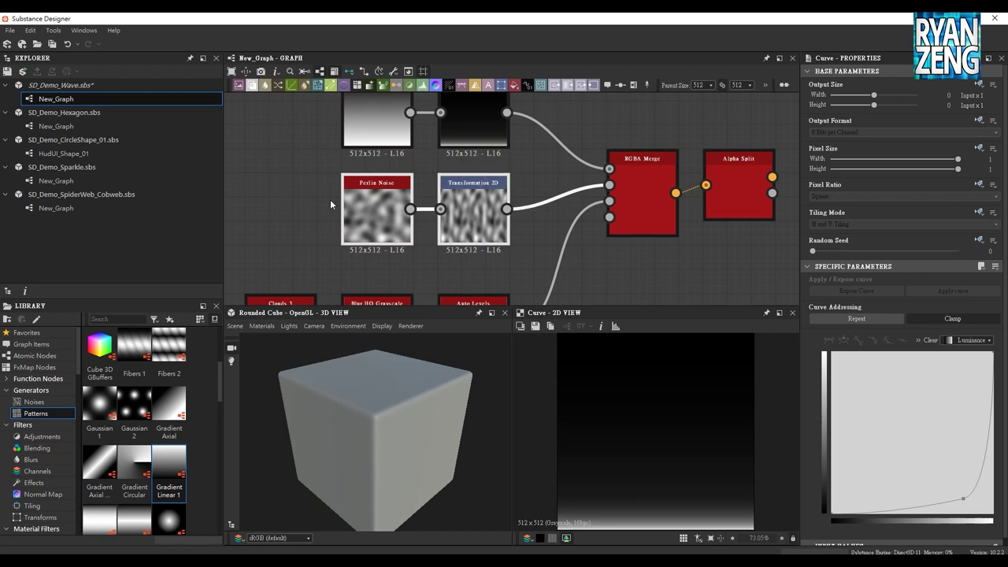
pyautogui.click(45, 403)
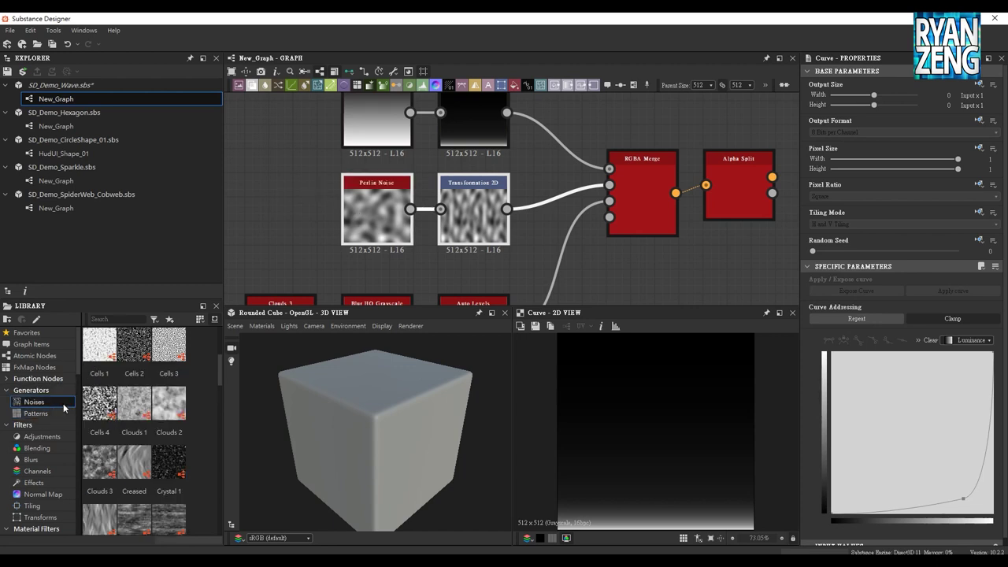
pyautogui.scroll(-5, 158, 406)
pyautogui.scroll(-5, 157, 407)
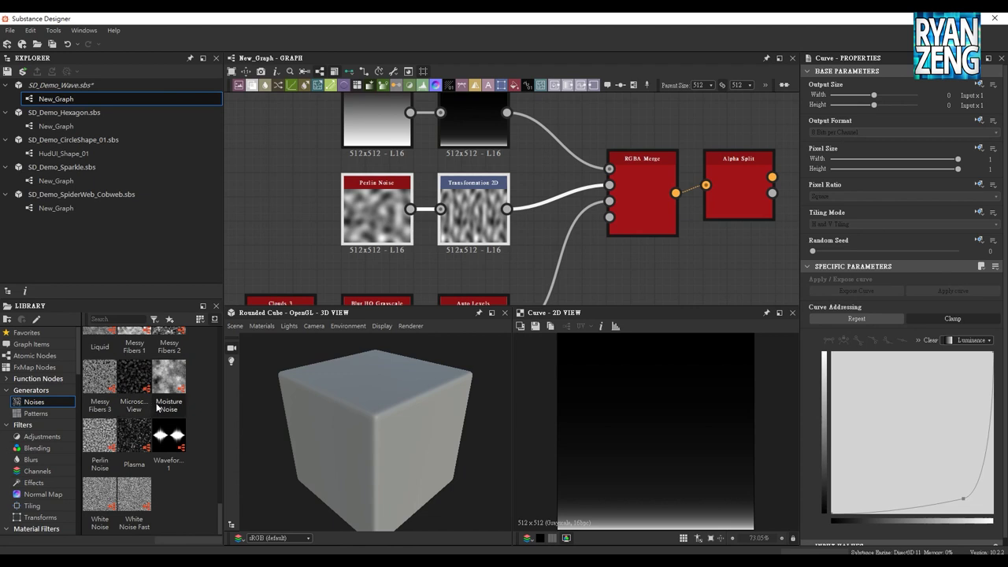
pyautogui.moveTo(100, 437); pyautogui.dragTo(307, 225)
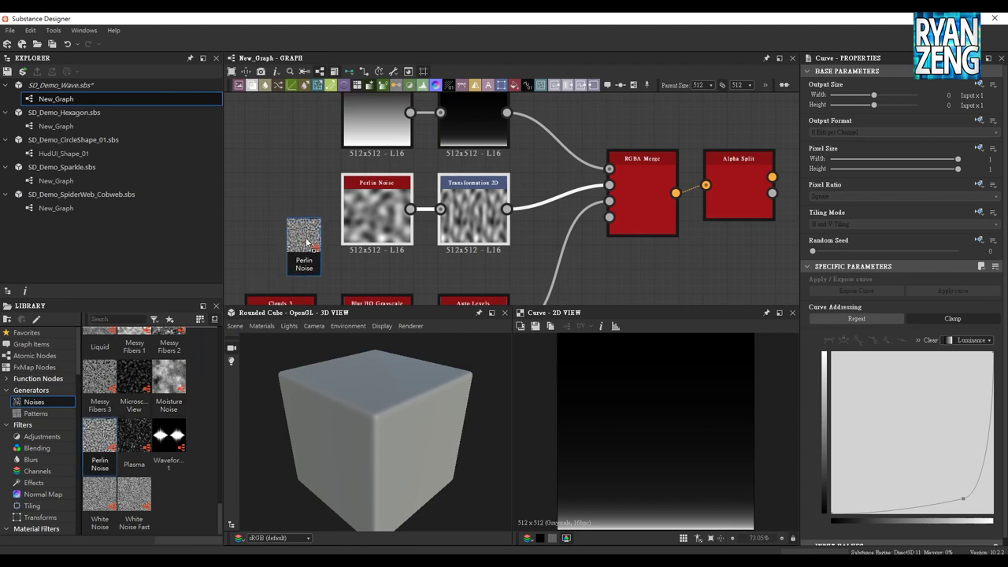
pyautogui.moveTo(307, 224); pyautogui.dragTo(399, 215, button='middle')
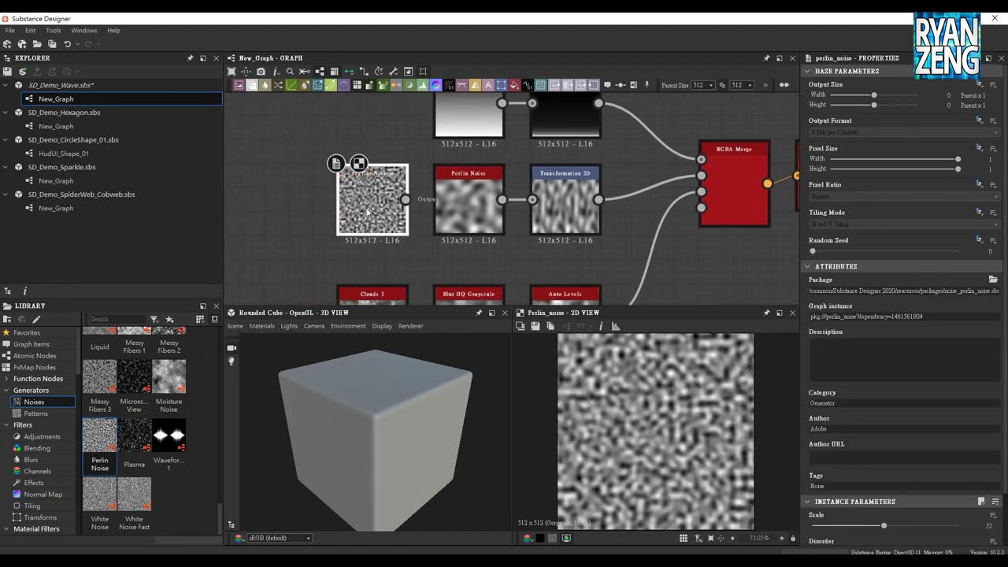
# Set the middle Perlin Noise to Scale 8 and Disorder about 0.41
pyautogui.click(472, 223)
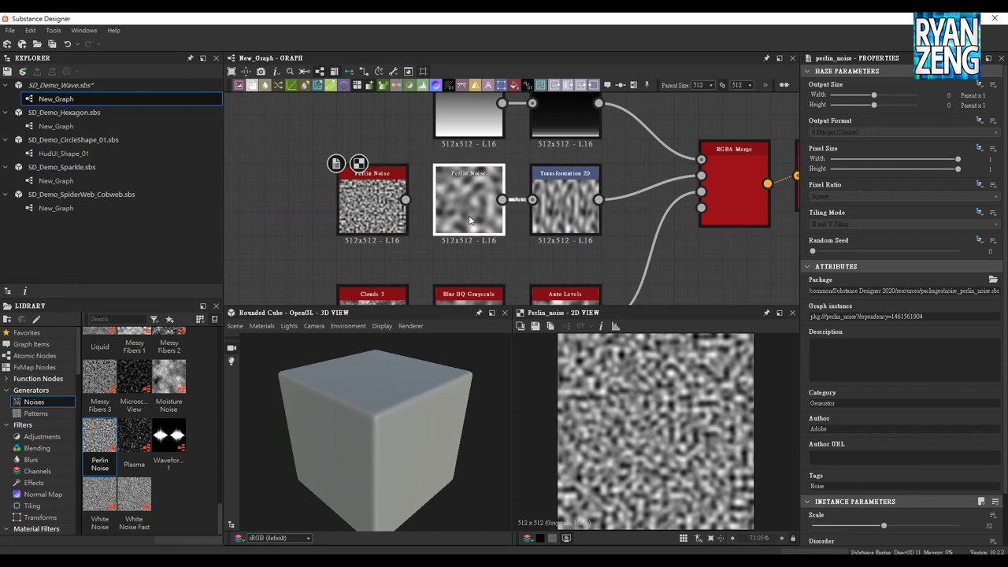
pyautogui.moveTo(831, 528); pyautogui.dragTo(843, 533)
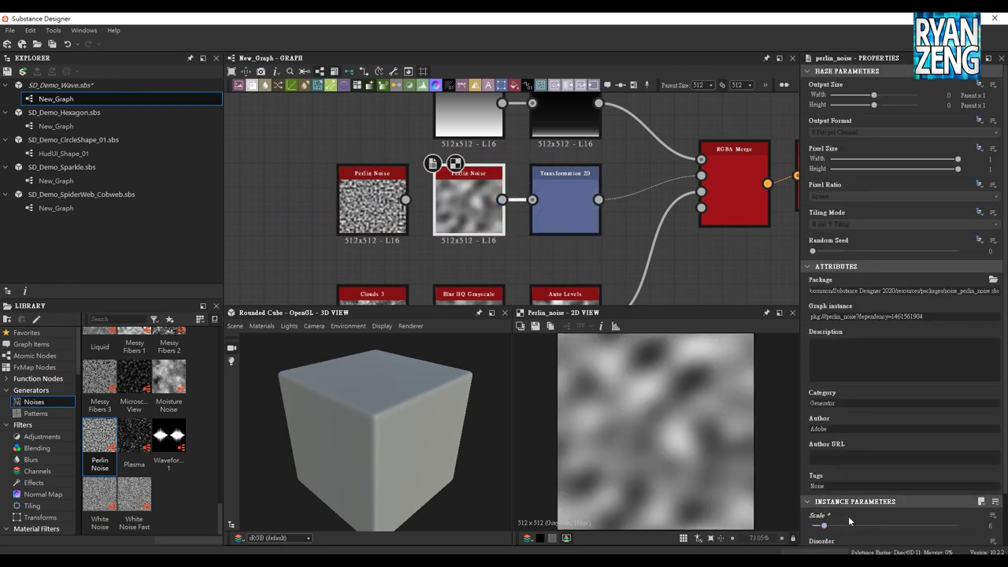
pyautogui.moveTo(825, 527); pyautogui.dragTo(829, 536)
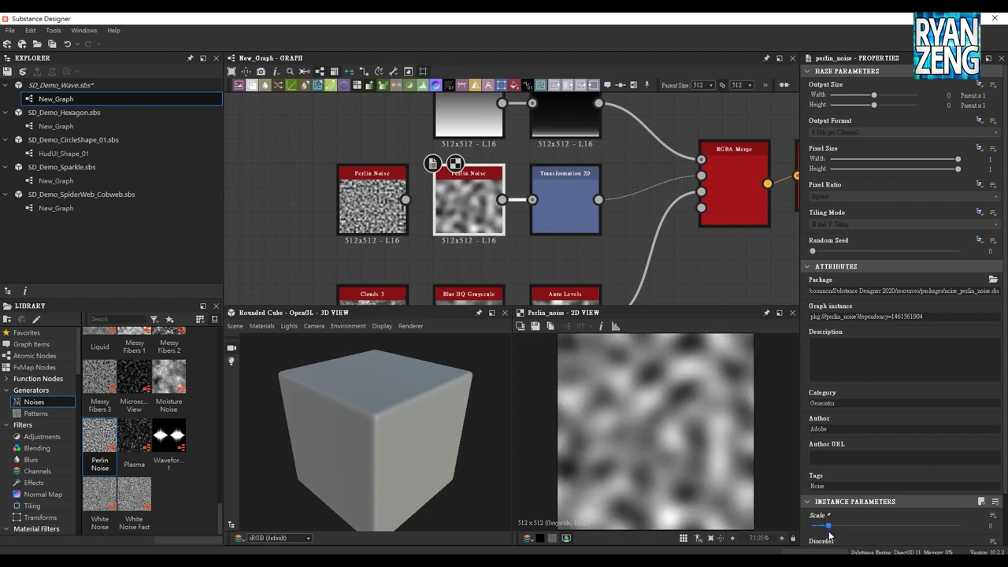
pyautogui.scroll(-2, 860, 521)
pyautogui.moveTo(880, 496); pyautogui.dragTo(855, 516)
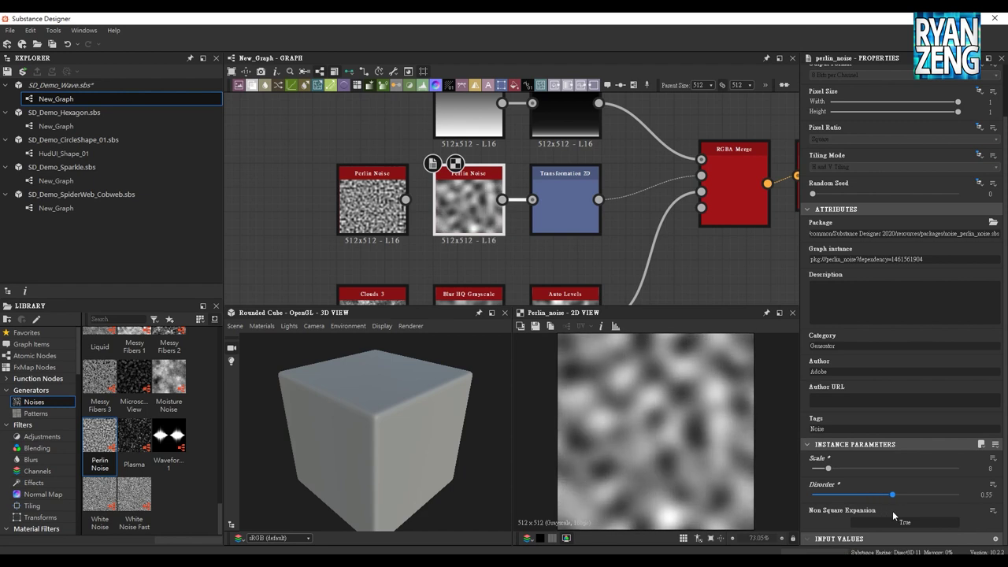
pyautogui.click(893, 496)
pyautogui.moveTo(893, 497); pyautogui.dragTo(873, 501)
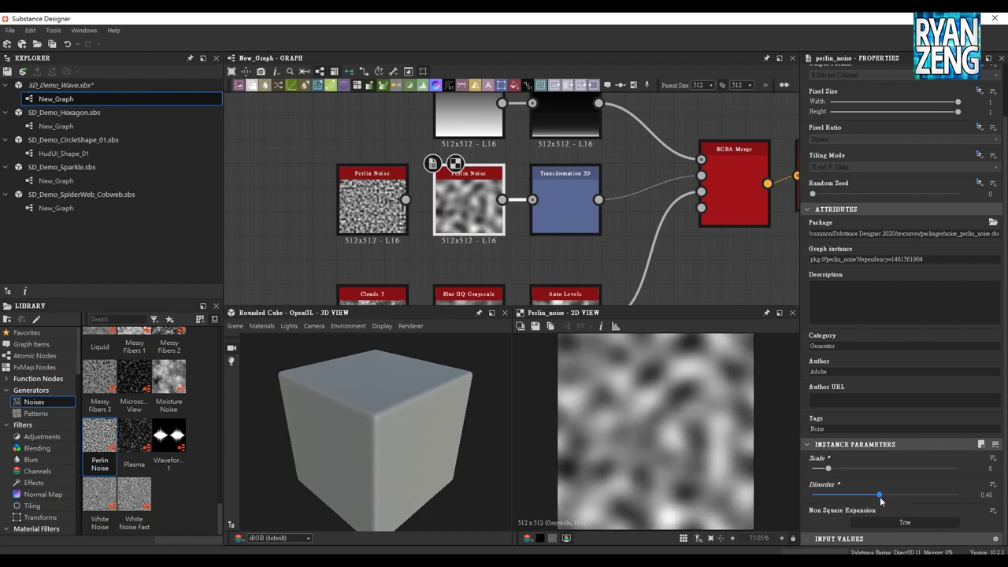
# Delete the unused fine-grain noise node and preview the Transformation 2D output
pyautogui.moveTo(597, 258); pyautogui.dragTo(526, 243, button='middle')
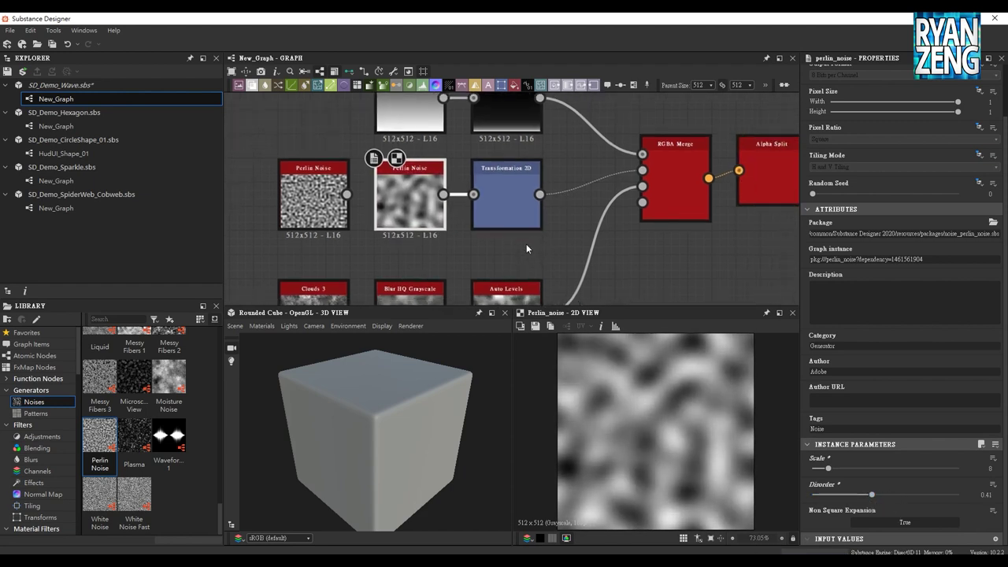
pyautogui.click(302, 221)
pyautogui.press('Delete')
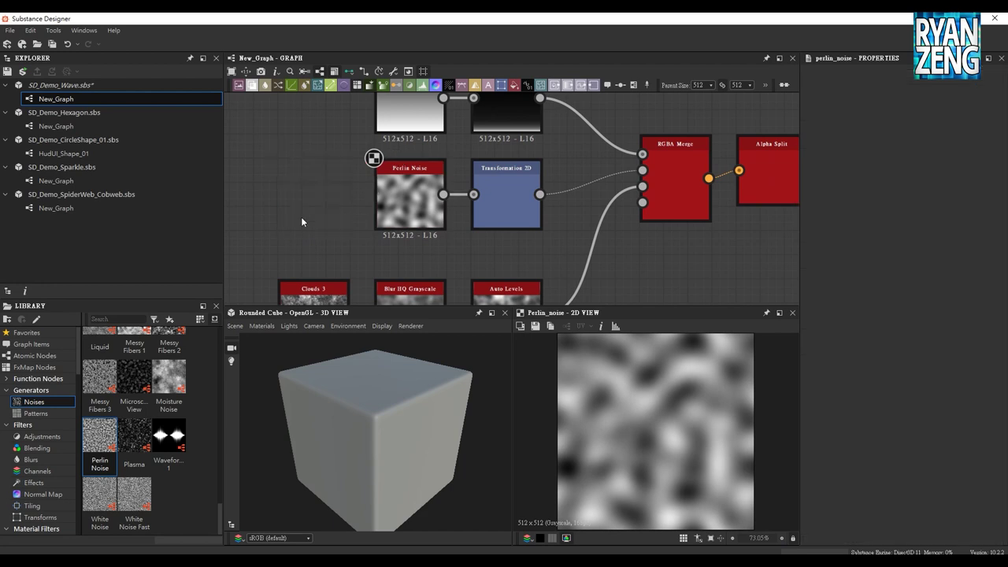
pyautogui.doubleClick(519, 218)
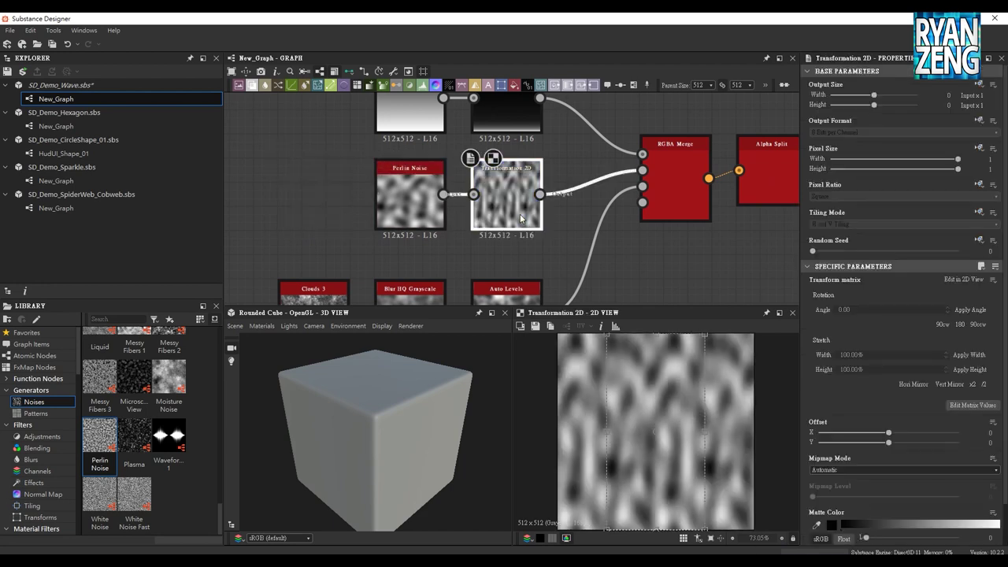
# Reset the Transformation 2D matrix and set its Stretch Width to 50%
pyautogui.moveTo(594, 226); pyautogui.dragTo(533, 197, button='middle')
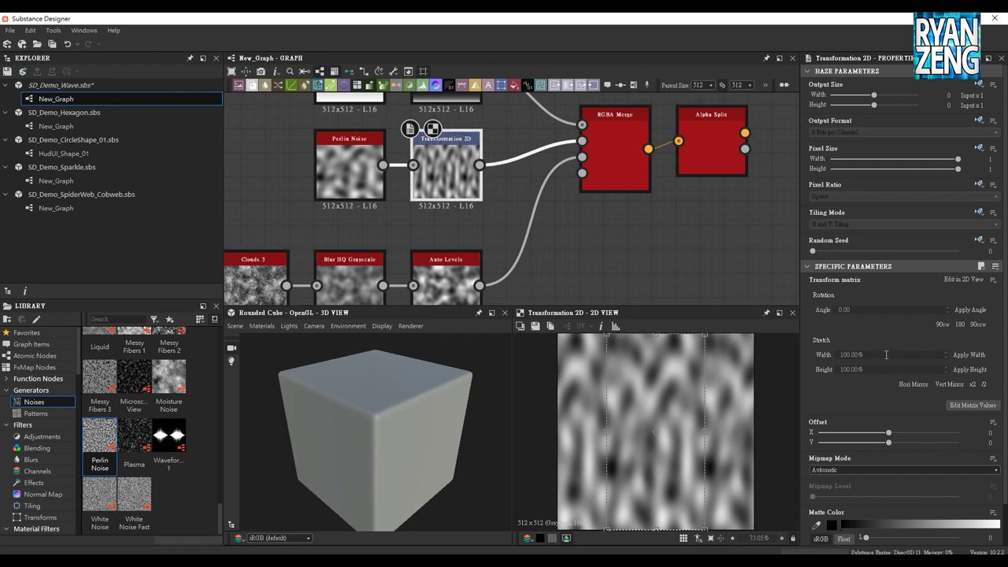
pyautogui.click(996, 281)
pyautogui.click(955, 333)
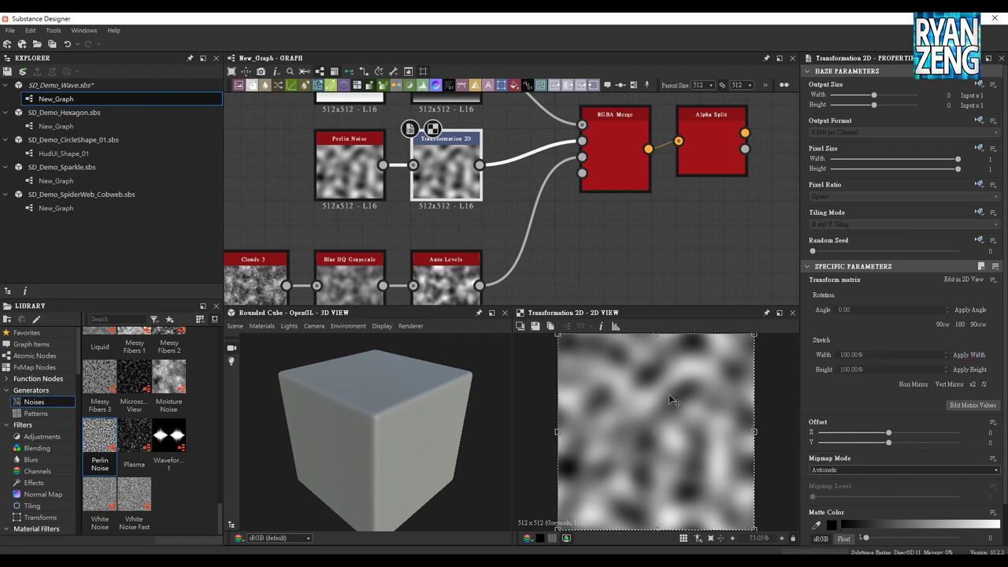
pyautogui.click(886, 357)
pyautogui.write('50')
pyautogui.press('Return')
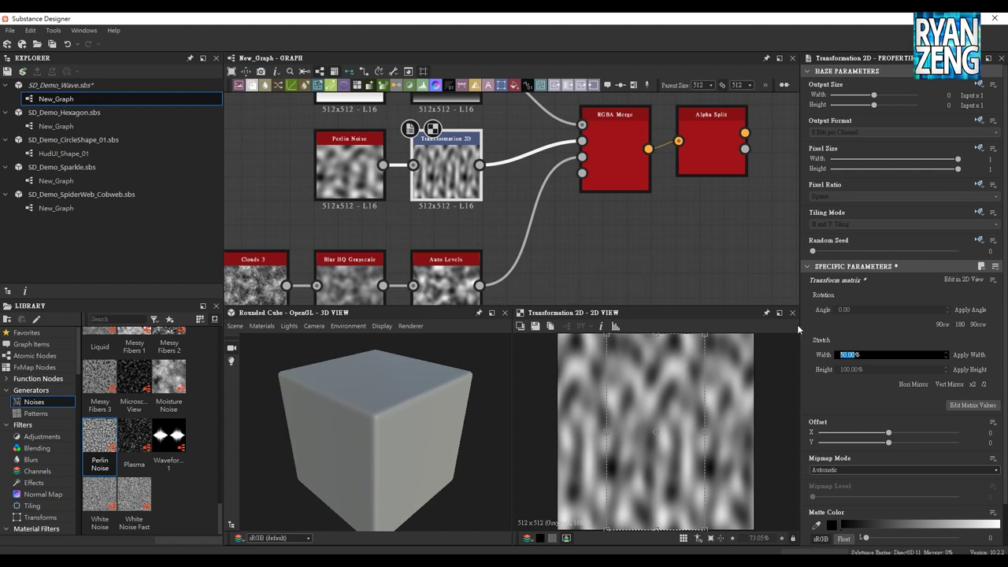
pyautogui.click(596, 250)
pyautogui.moveTo(597, 251)
pyautogui.mouseDown(button='middle')
pyautogui.moveTo(560, 226)
pyautogui.moveTo(636, 237)
pyautogui.mouseUp(button='middle')
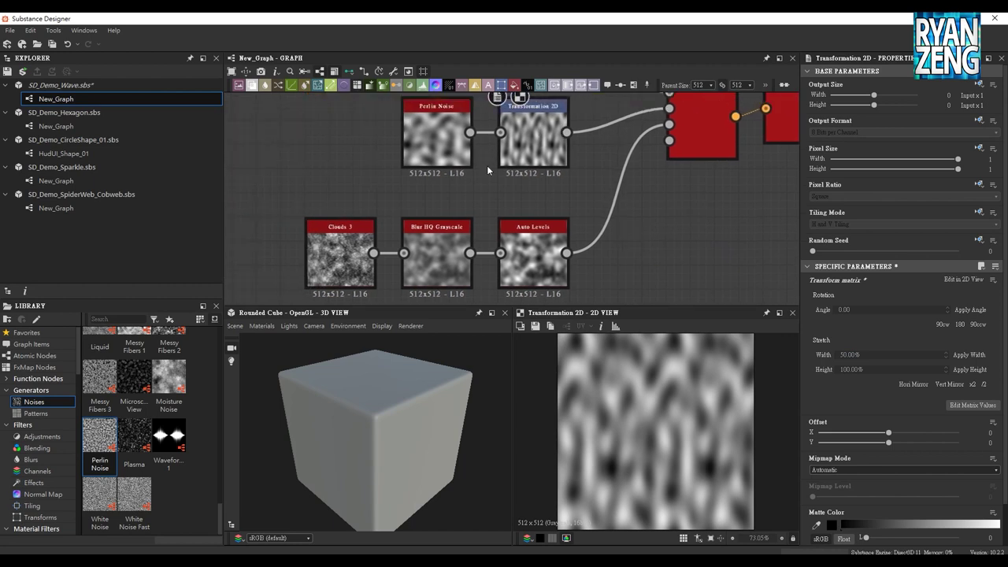
pyautogui.moveTo(397, 183); pyautogui.dragTo(603, 123)
pyautogui.moveTo(546, 198); pyautogui.dragTo(549, 178, button='middle')
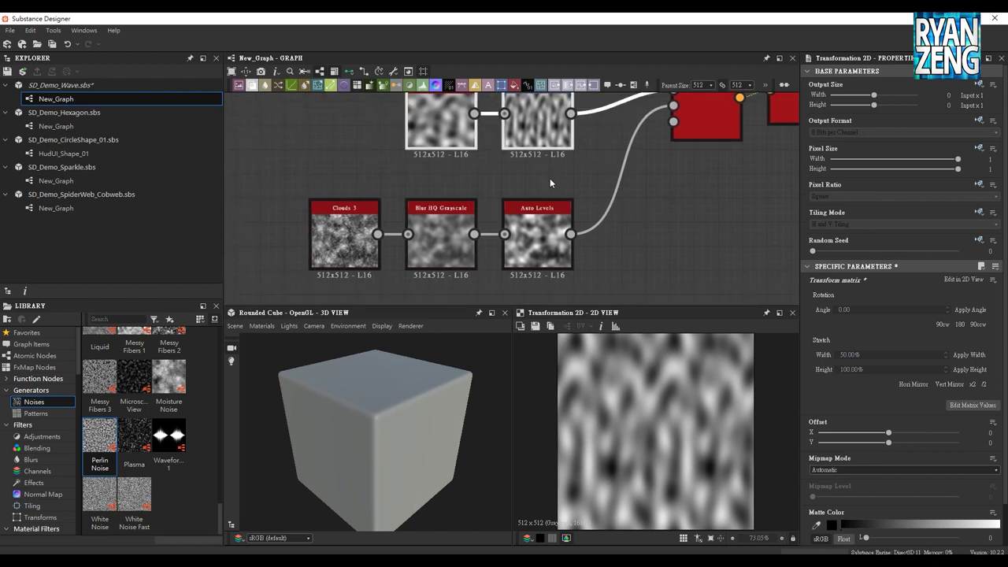
# Preview Clouds 3 in the 2D view and test its Scale and Disorder, leaving them at defaults
pyautogui.moveTo(655, 227)
pyautogui.mouseDown(button='middle')
pyautogui.moveTo(655, 205)
pyautogui.moveTo(616, 251)
pyautogui.moveTo(608, 217)
pyautogui.mouseUp(button='middle')
pyautogui.moveTo(417, 280); pyautogui.dragTo(420, 258, button='middle')
pyautogui.click(350, 189)
pyautogui.moveTo(354, 256); pyautogui.dragTo(399, 252, button='middle')
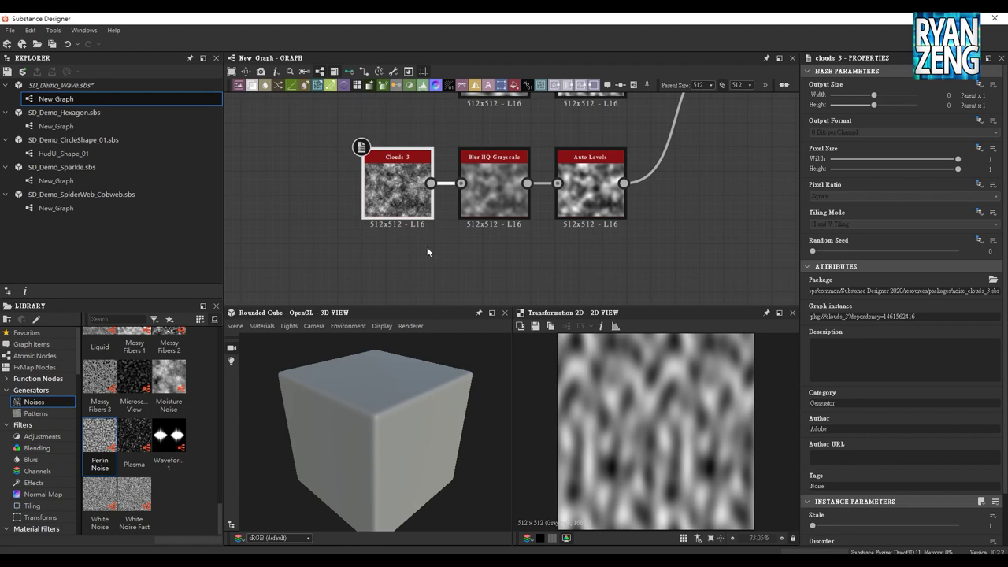
pyautogui.scroll(5, 209, 482)
pyautogui.scroll(5, 208, 482)
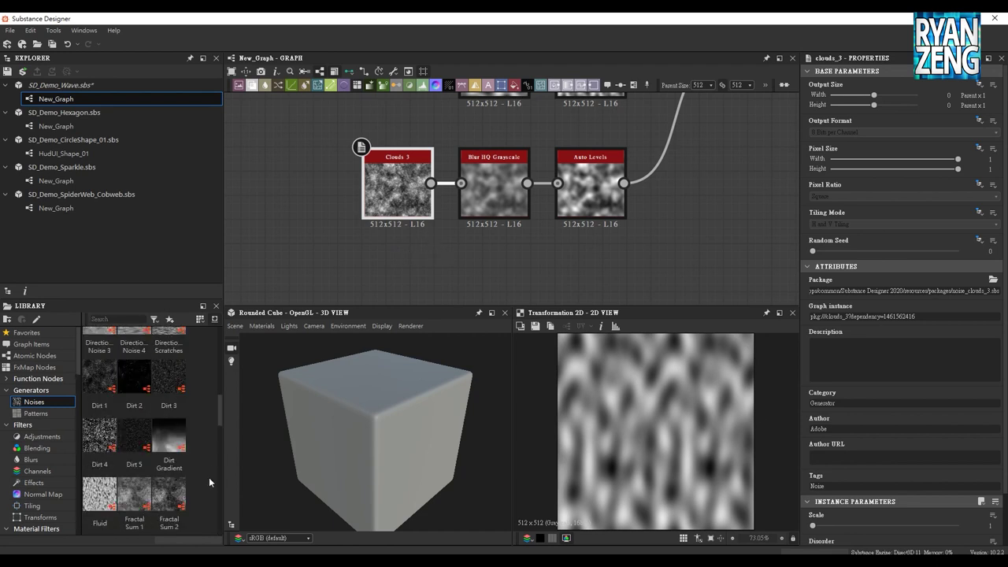
pyautogui.scroll(3, 204, 461)
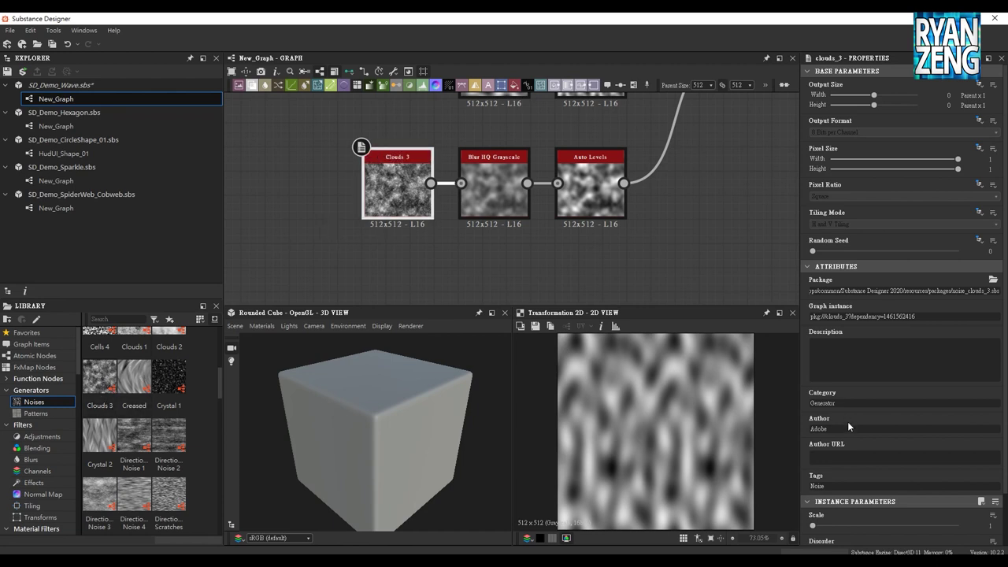
pyautogui.scroll(-3, 847, 417)
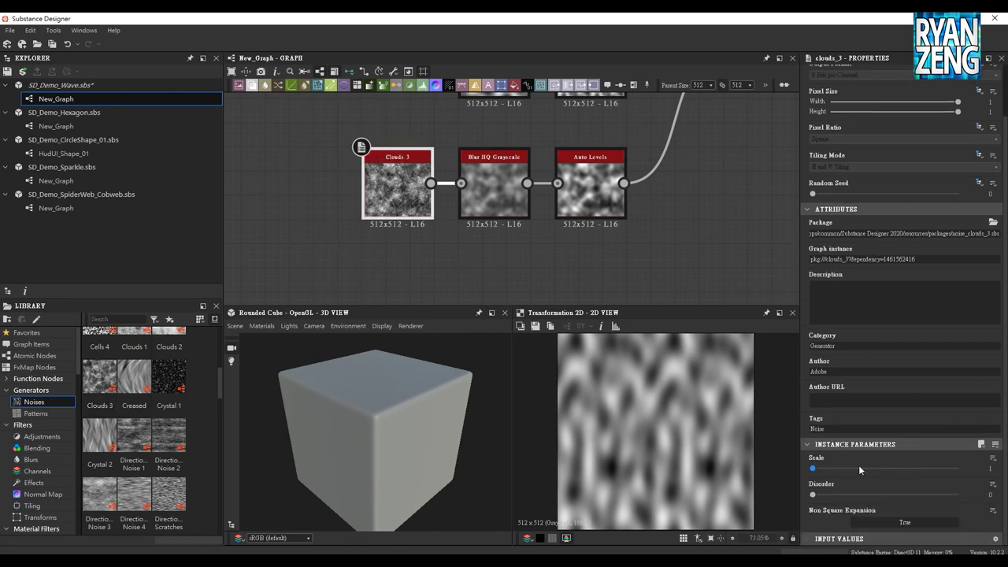
pyautogui.doubleClick(417, 200)
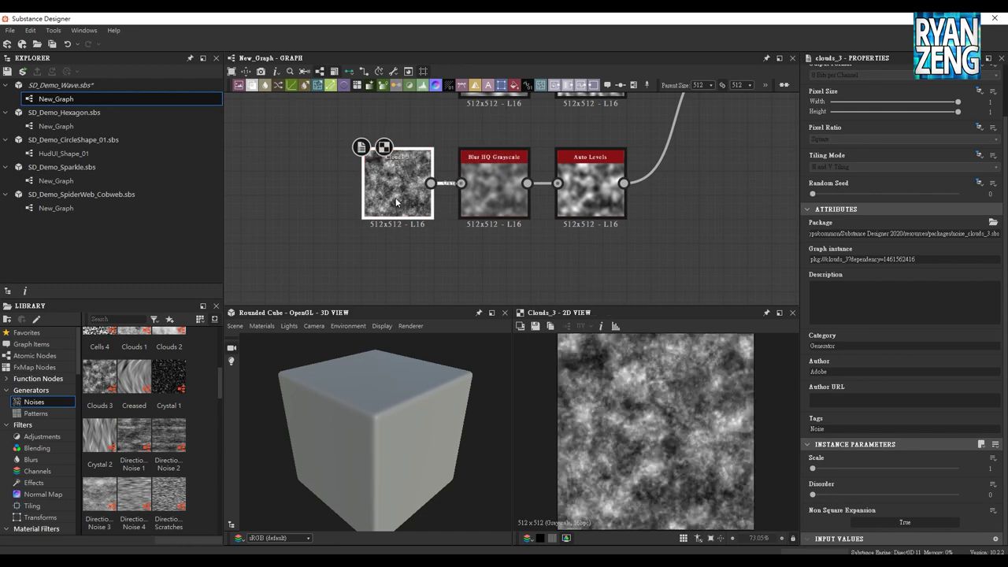
pyautogui.click(812, 468)
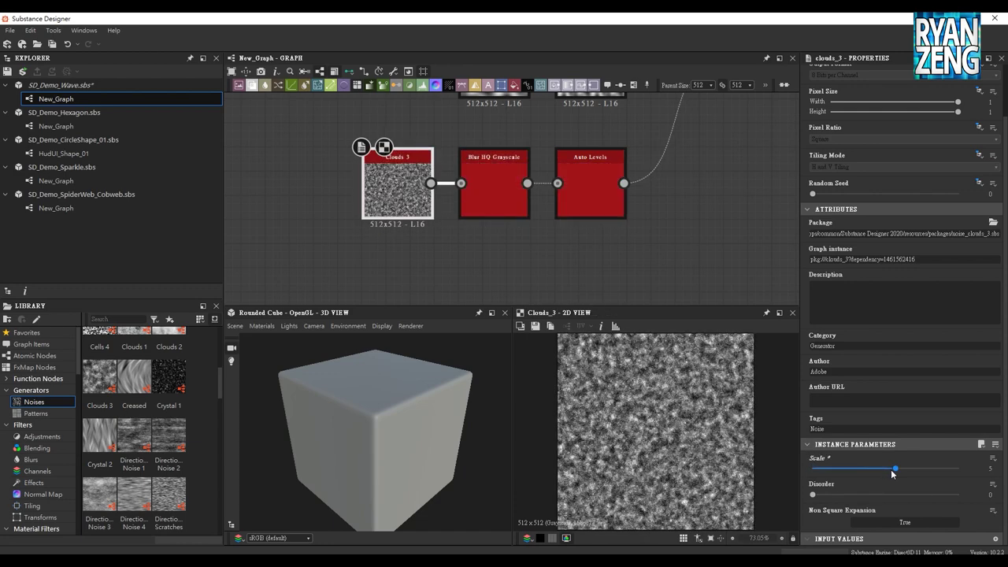
pyautogui.moveTo(813, 496)
pyautogui.mouseDown()
pyautogui.moveTo(892, 500)
pyautogui.moveTo(786, 505)
pyautogui.mouseUp()
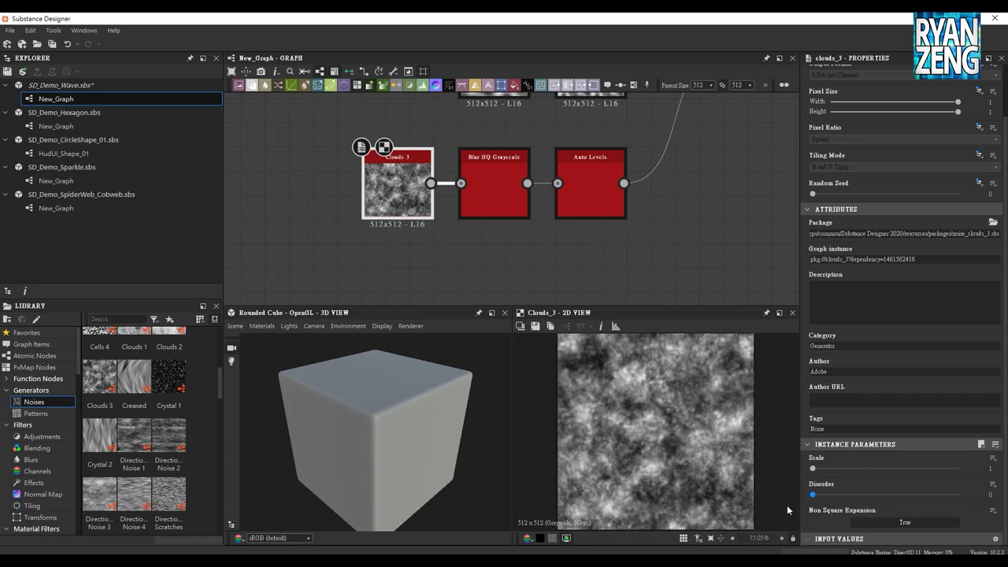
pyautogui.moveTo(502, 244)
pyautogui.mouseDown(button='middle')
pyautogui.moveTo(487, 245)
pyautogui.moveTo(556, 220)
pyautogui.mouseUp(button='middle')
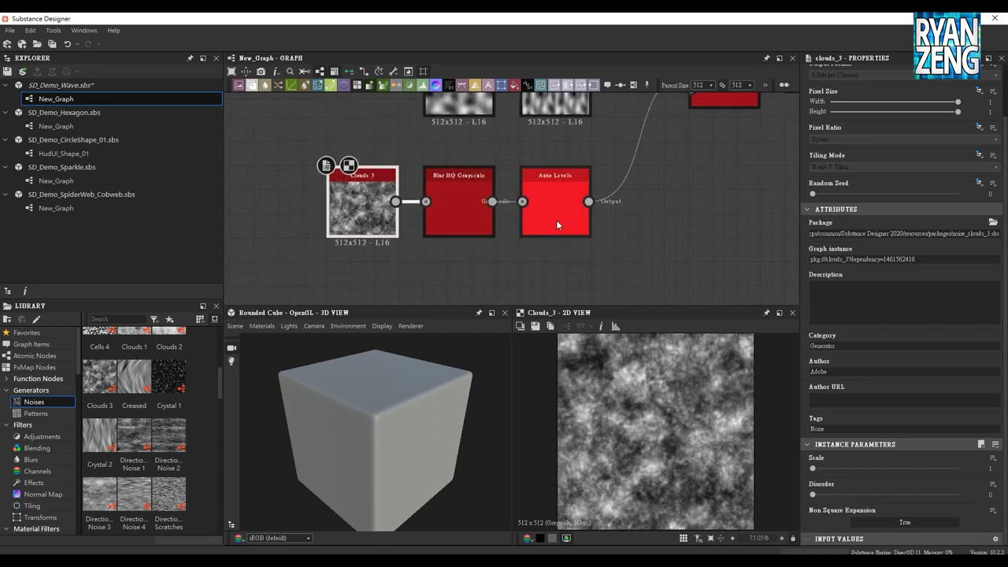
# Preview the Blur HQ Grayscale output in the 2D view
pyautogui.moveTo(630, 208)
pyautogui.mouseDown(button='middle')
pyautogui.moveTo(651, 203)
pyautogui.moveTo(644, 180)
pyautogui.mouseUp(button='middle')
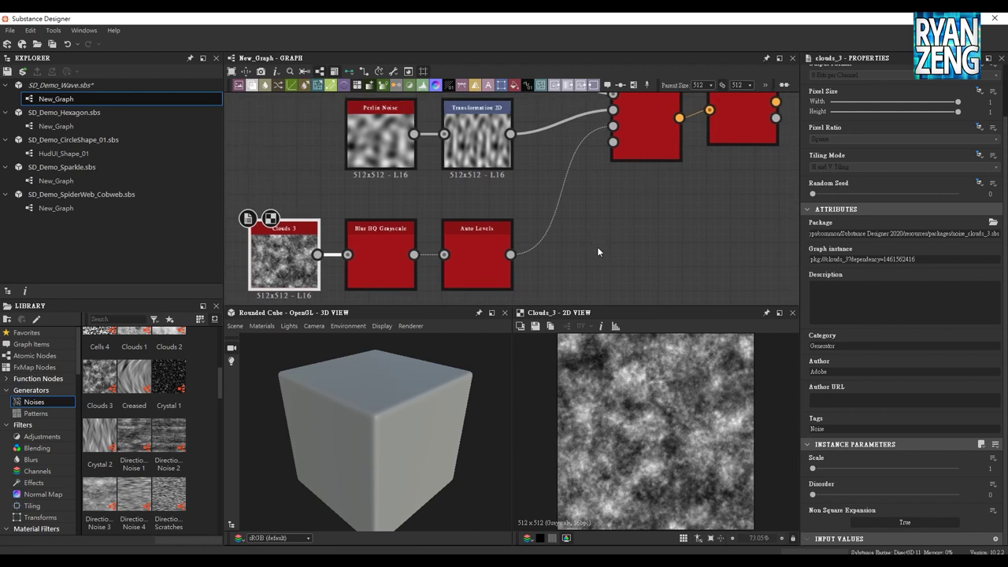
pyautogui.moveTo(597, 252); pyautogui.dragTo(666, 214, button='middle')
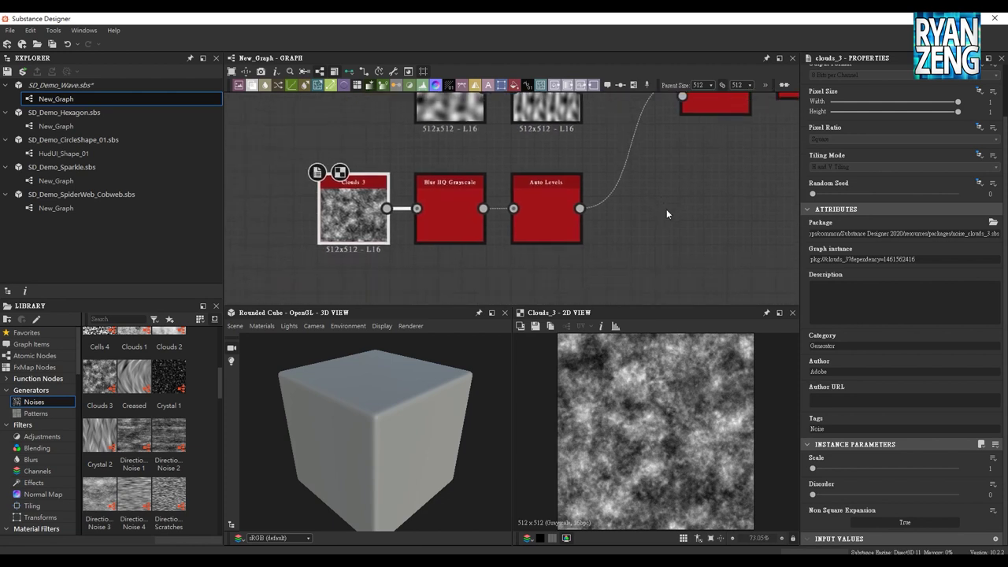
pyautogui.doubleClick(449, 227)
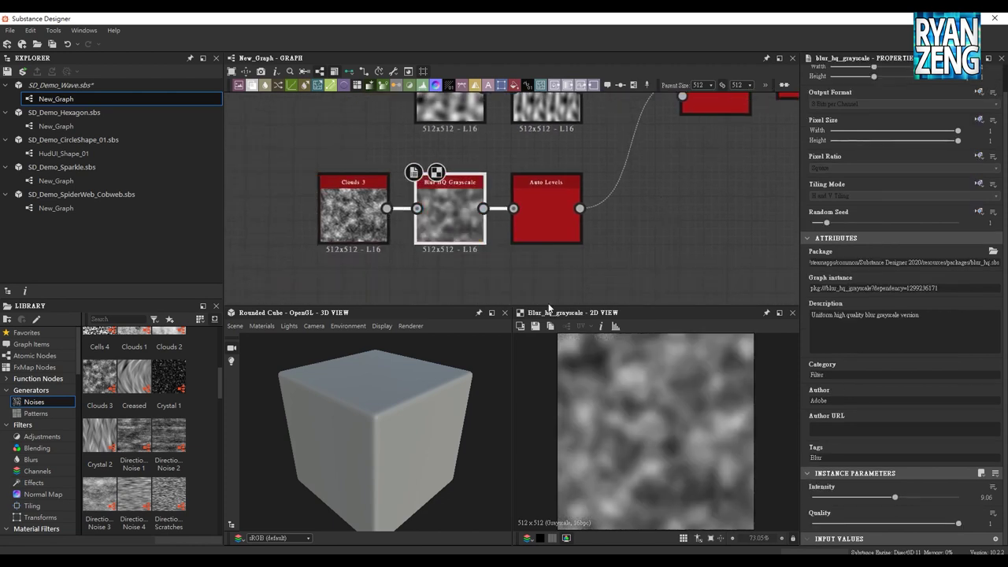
pyautogui.moveTo(473, 267); pyautogui.dragTo(482, 213, button='middle')
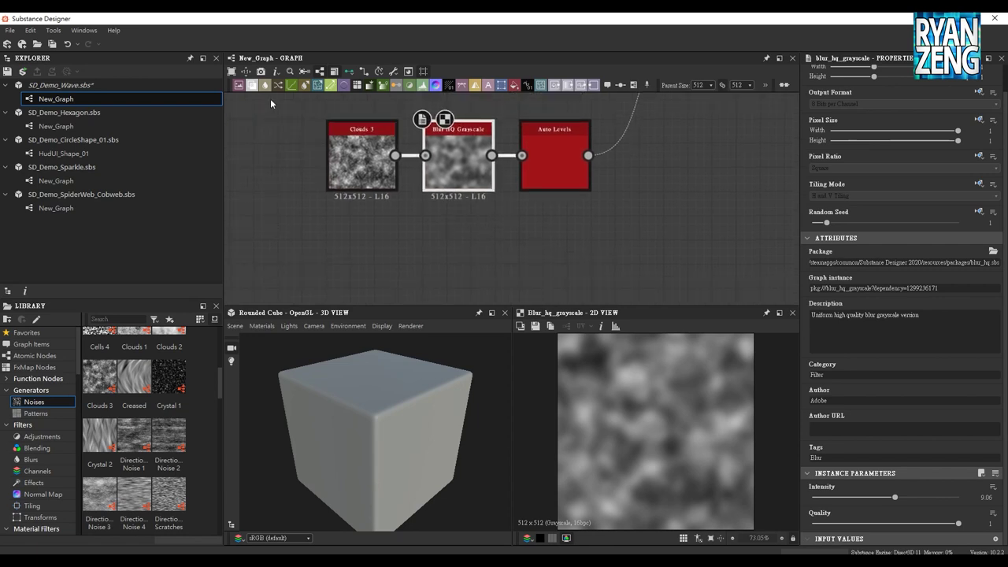
# Add a trial Blur node off Clouds 3, compare it with Blur HQ Grayscale, then delete it
pyautogui.moveTo(267, 85); pyautogui.dragTo(462, 250)
pyautogui.moveTo(394, 155); pyautogui.dragTo(425, 251)
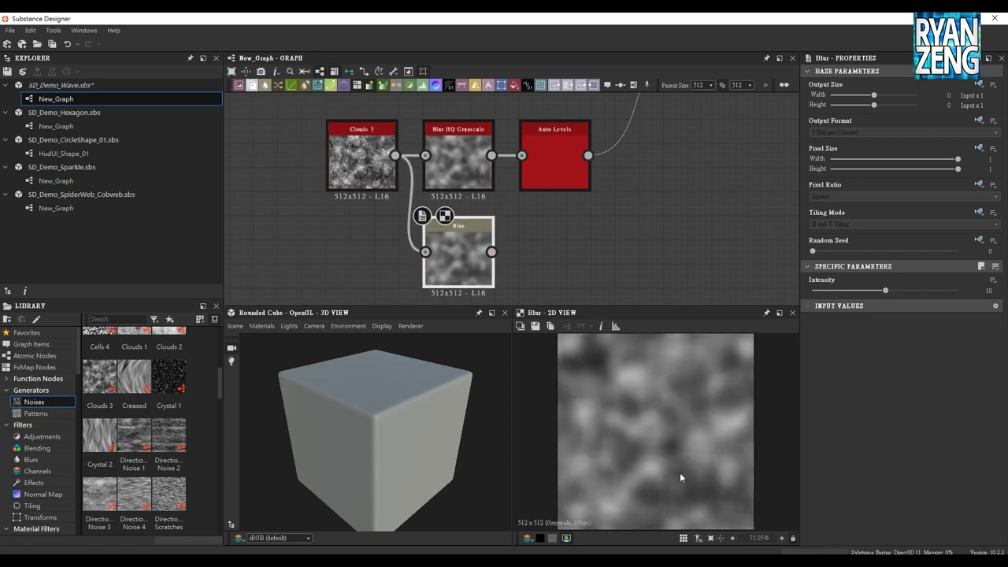
pyautogui.click(448, 154)
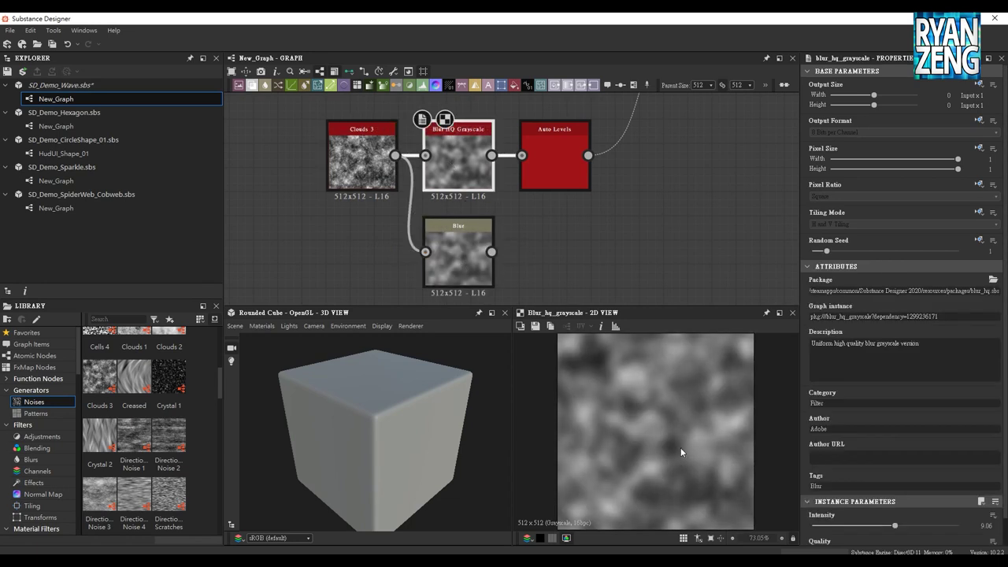
pyautogui.click(456, 264)
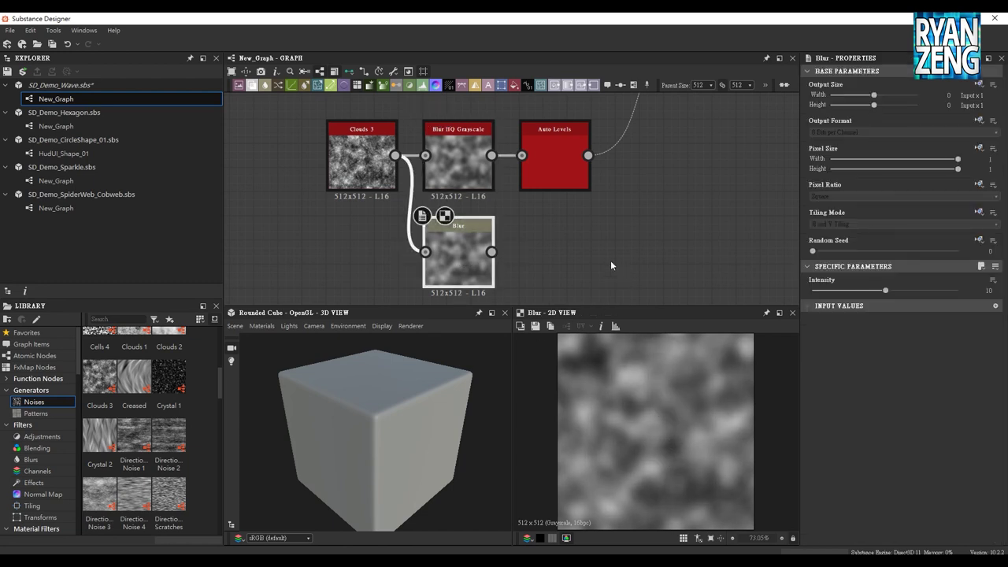
pyautogui.press('Delete')
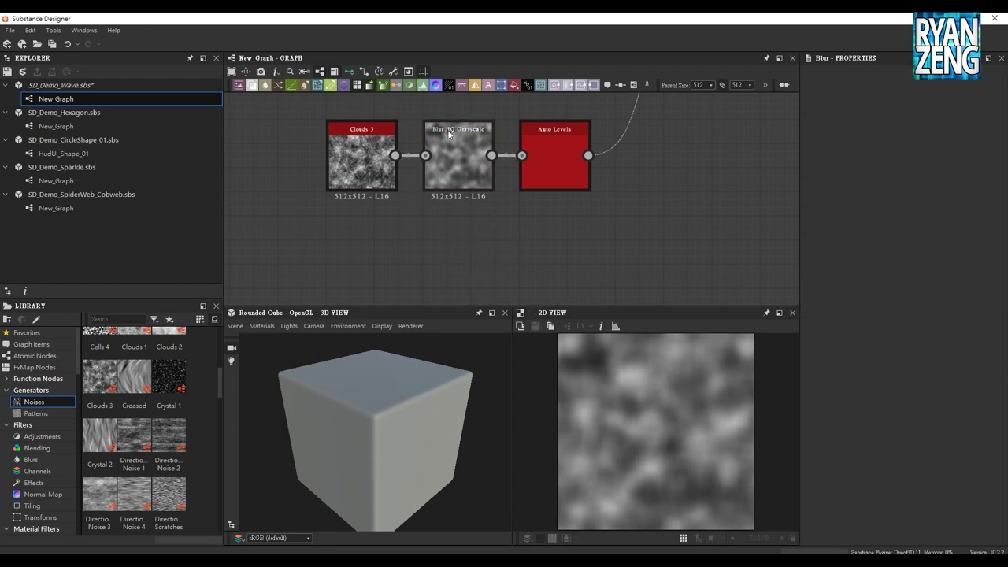
pyautogui.moveTo(454, 131); pyautogui.dragTo(435, 181, button='middle')
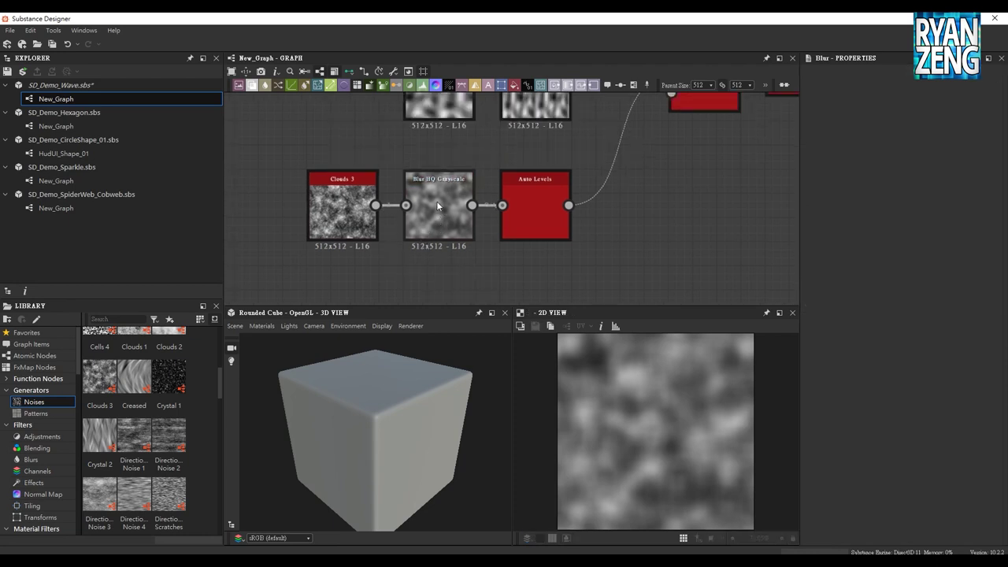
pyautogui.click(437, 202)
pyautogui.scroll(-1, 854, 417)
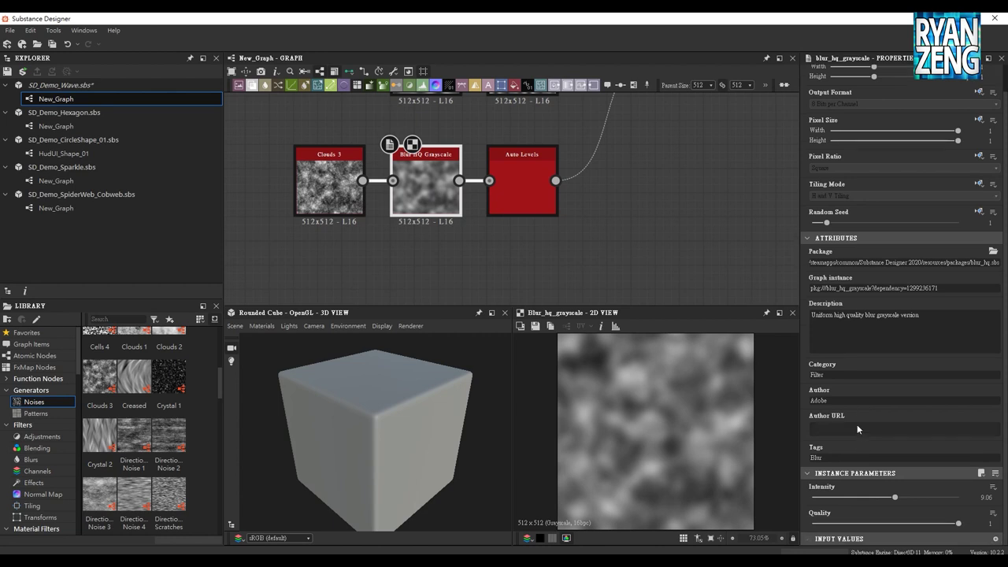
# Adjust Blur HQ Grayscale quality and lower its Intensity to about 8.37
pyautogui.moveTo(957, 523); pyautogui.dragTo(986, 528)
pyautogui.moveTo(895, 497); pyautogui.dragTo(888, 504)
pyautogui.moveTo(566, 228); pyautogui.dragTo(557, 238, button='middle')
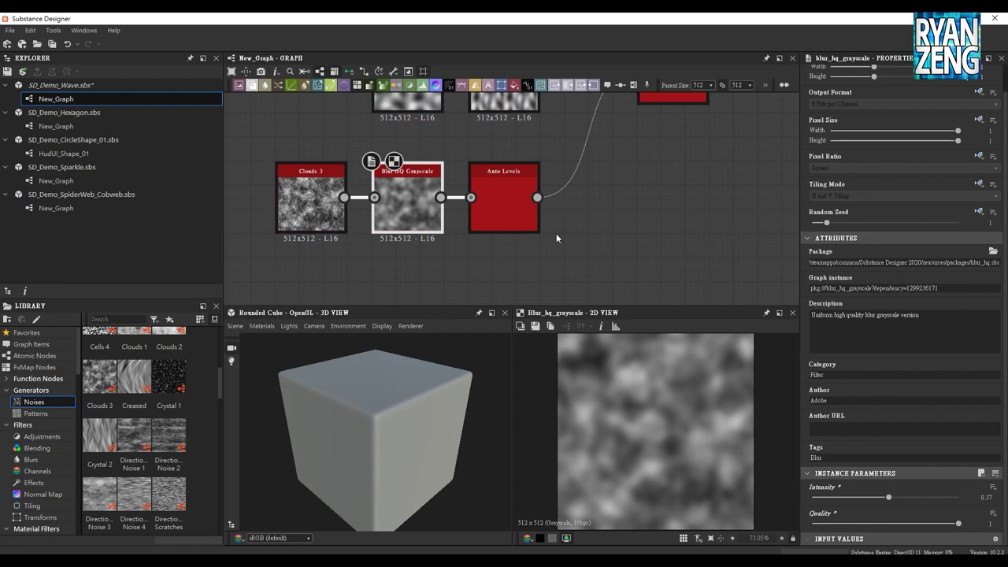
# Compare the Auto Levels and Blur HQ Grayscale previews with the luminance histogram, ending on Auto Levels
pyautogui.doubleClick(508, 214)
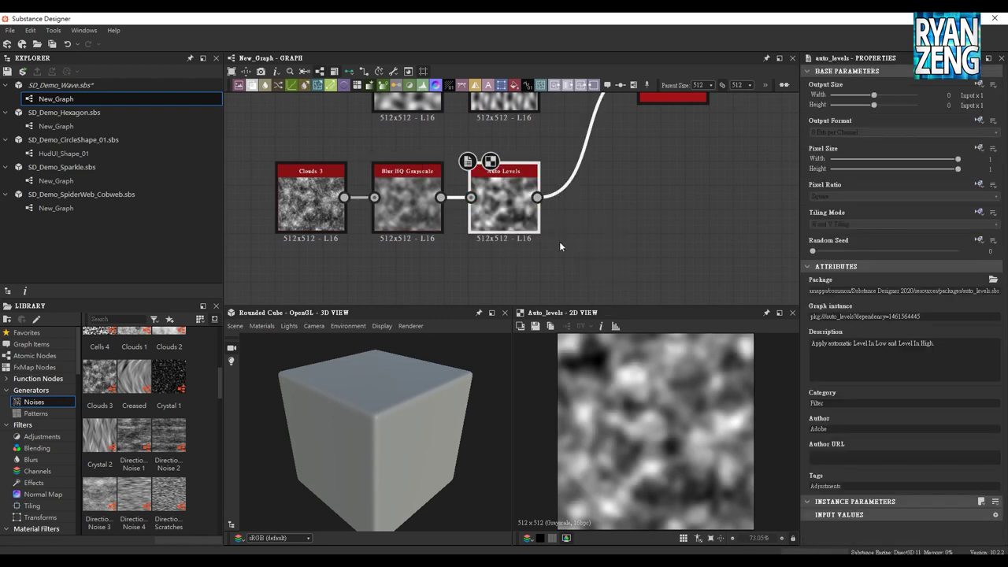
pyautogui.moveTo(599, 242); pyautogui.dragTo(588, 224, button='middle')
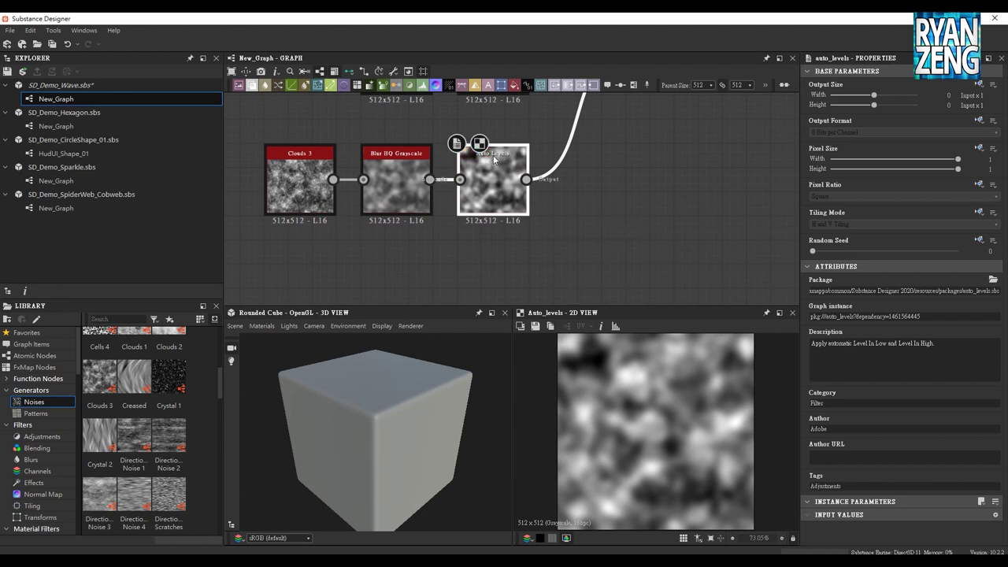
pyautogui.doubleClick(400, 201)
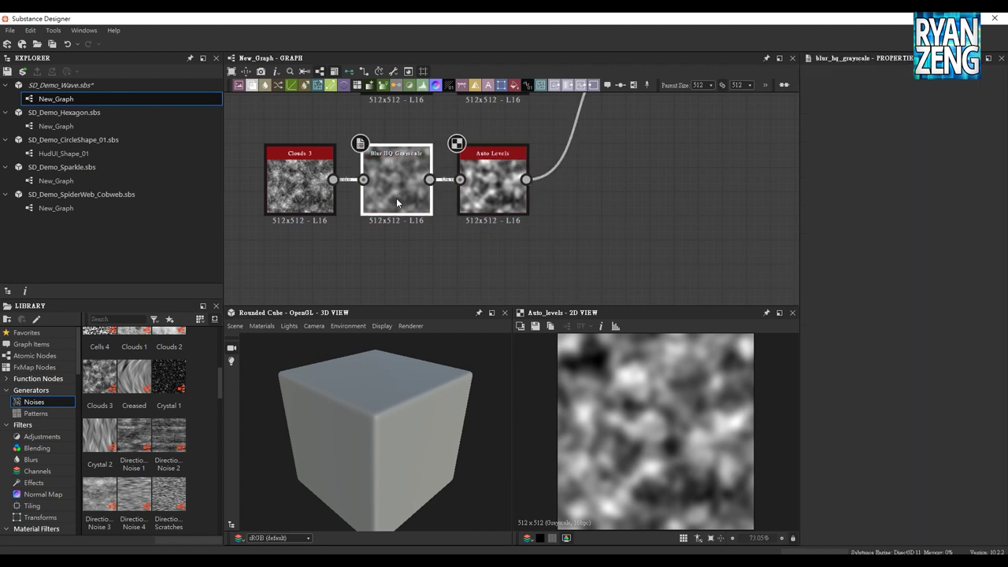
pyautogui.click(618, 328)
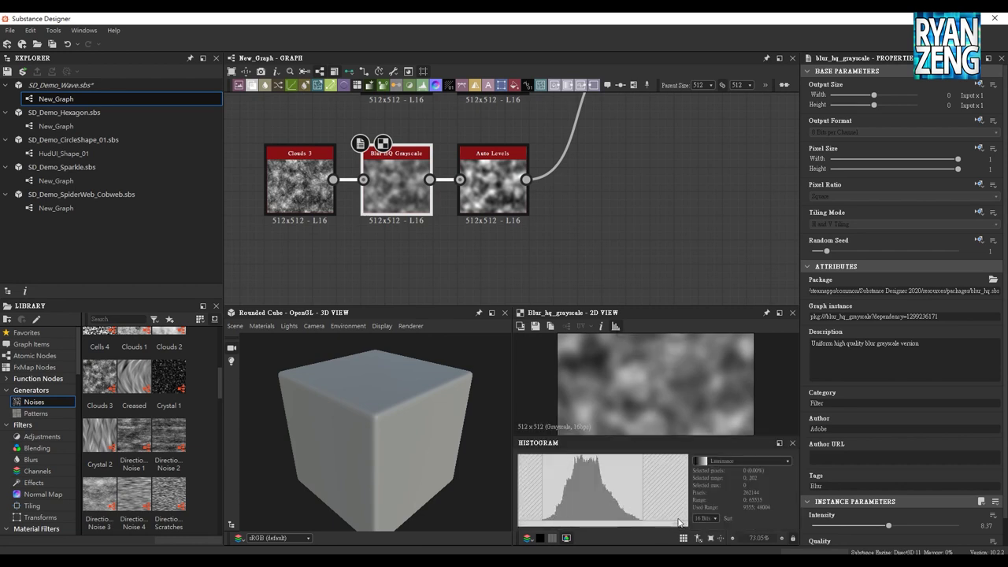
pyautogui.doubleClick(492, 189)
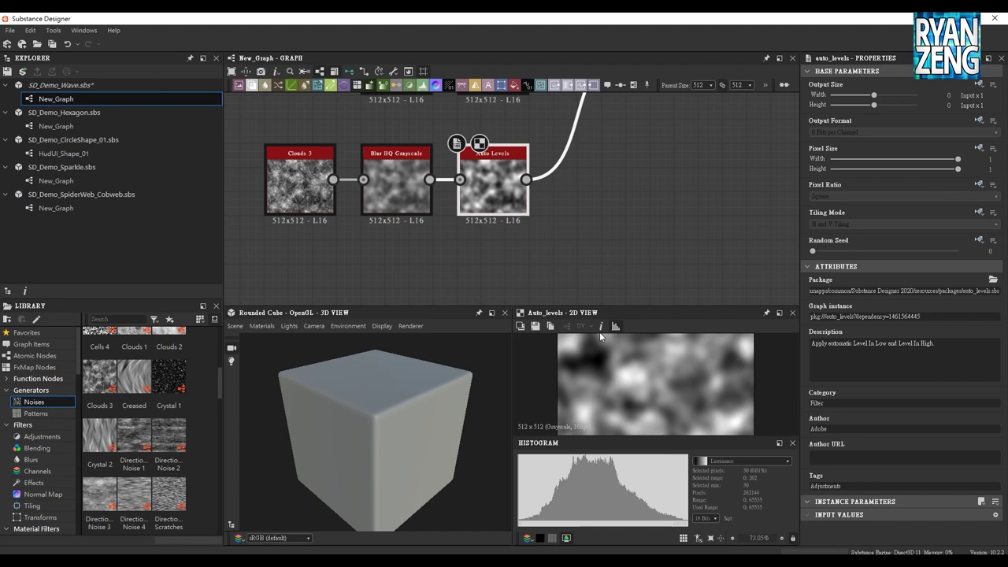
pyautogui.moveTo(600, 164); pyautogui.dragTo(548, 203, button='middle')
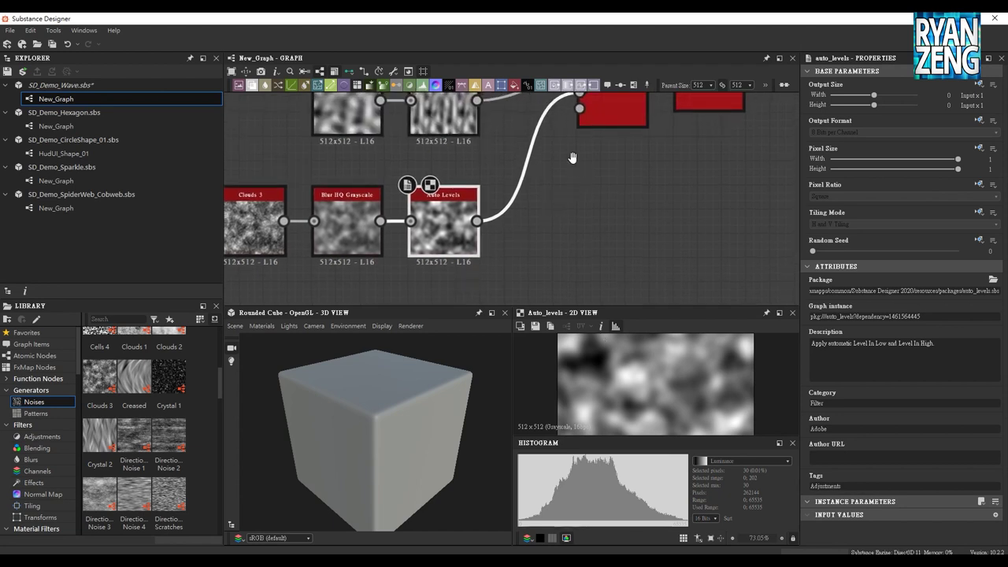
# Zoom the graph in on the RGBA Merge and Alpha Split nodes
pyautogui.moveTo(575, 158); pyautogui.dragTo(549, 204, button='middle')
pyautogui.scroll(-1, 588, 250)
pyautogui.moveTo(588, 250); pyautogui.dragTo(533, 245, button='middle')
pyautogui.scroll(-1, 533, 244)
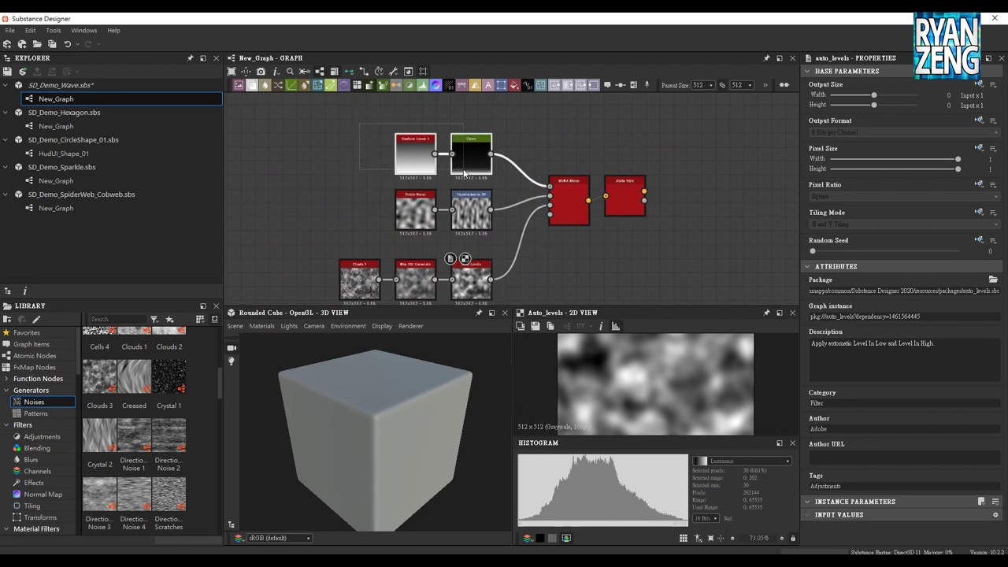
pyautogui.moveTo(333, 186); pyautogui.dragTo(481, 231)
pyautogui.moveTo(349, 241); pyautogui.dragTo(330, 214, button='middle')
pyautogui.click(299, 231)
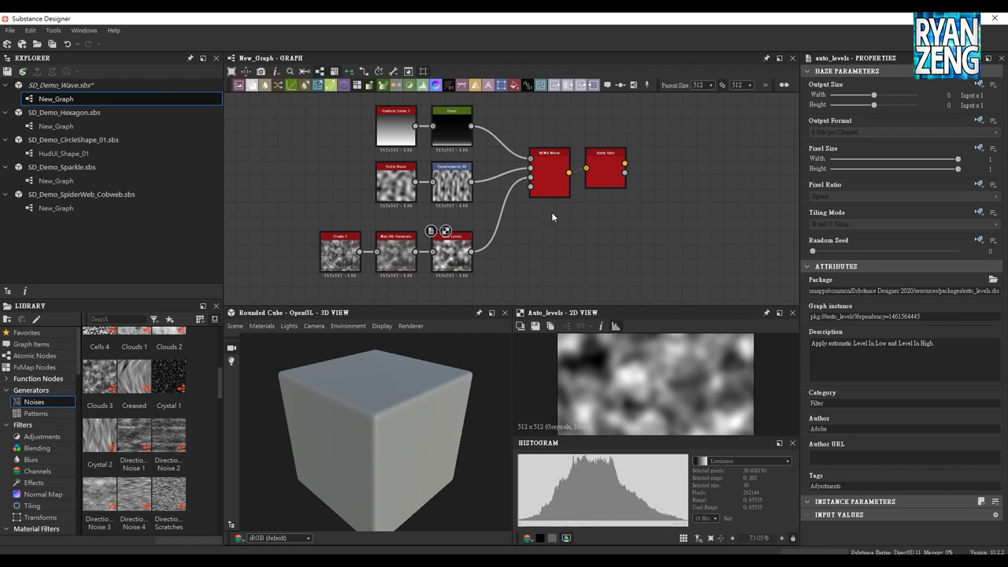
pyautogui.scroll(3, 557, 210)
pyautogui.moveTo(562, 206); pyautogui.dragTo(565, 269, button='middle')
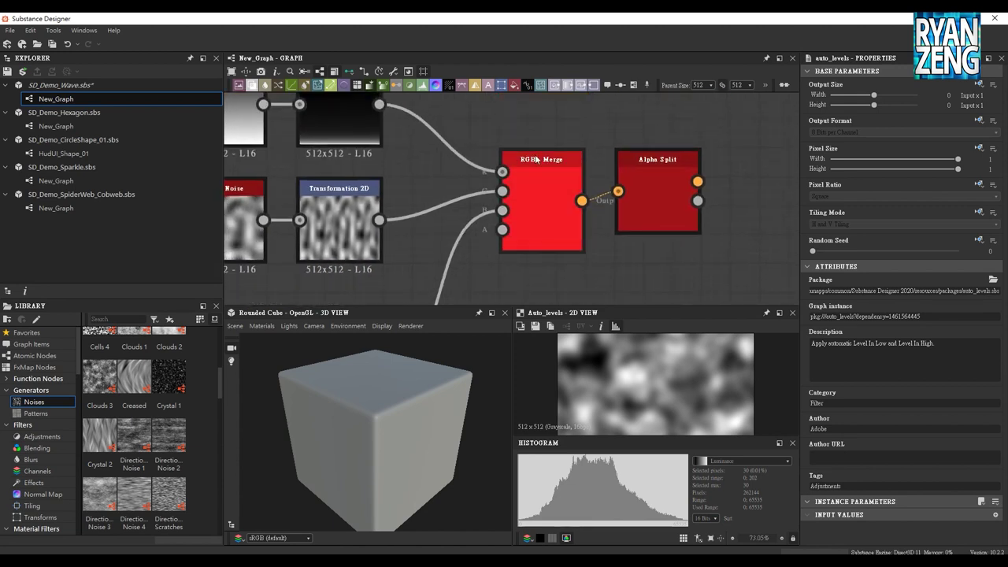
# Add a trial RGBA Merge node from Library > Channels, then delete it
pyautogui.click(40, 473)
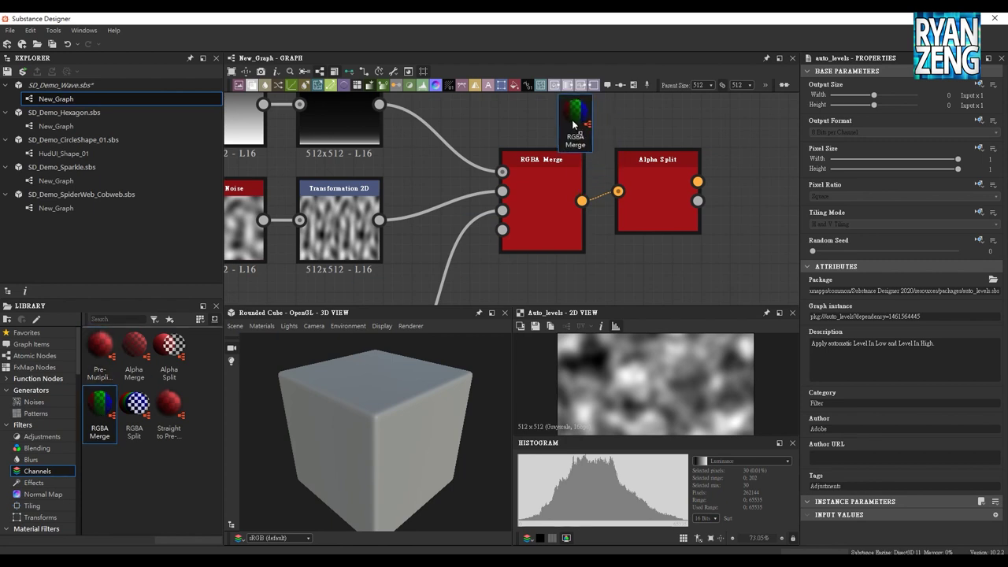
pyautogui.moveTo(99, 415); pyautogui.dragTo(589, 131)
pyautogui.moveTo(589, 131); pyautogui.dragTo(581, 215, button='middle')
pyautogui.moveTo(536, 173); pyautogui.dragTo(536, 202)
pyautogui.press('space')
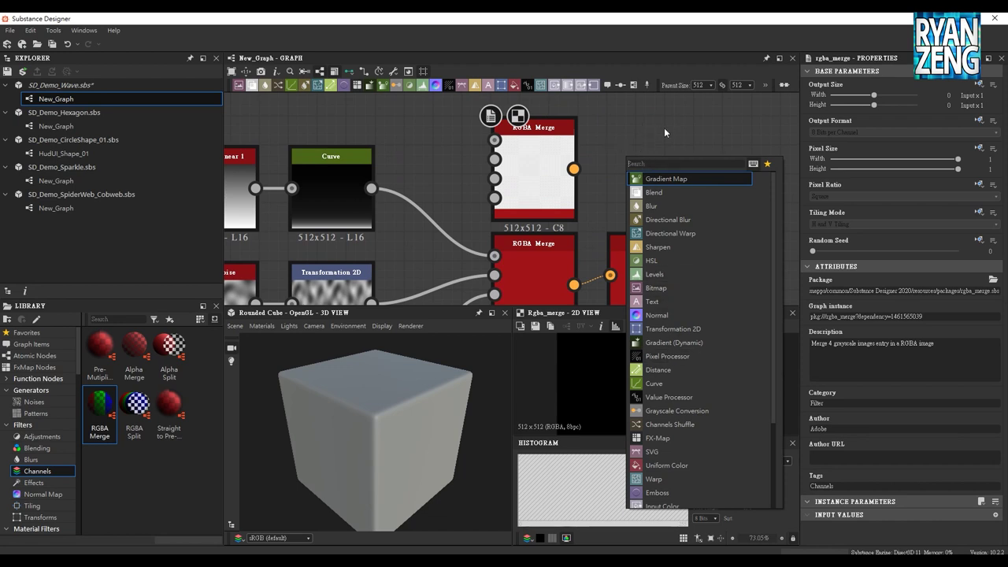
pyautogui.click(638, 115)
pyautogui.press('Delete')
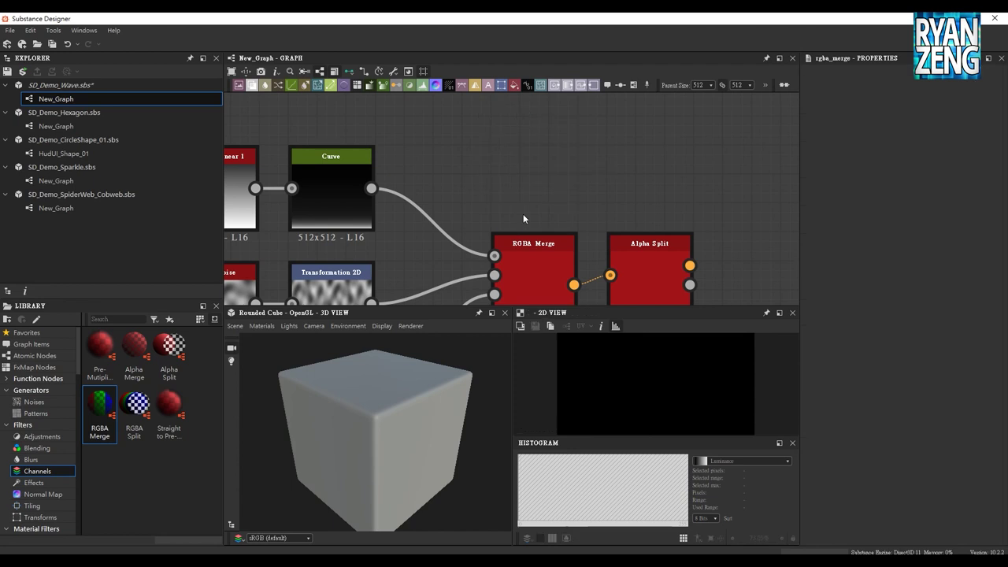
pyautogui.moveTo(523, 213); pyautogui.dragTo(534, 161, button='middle')
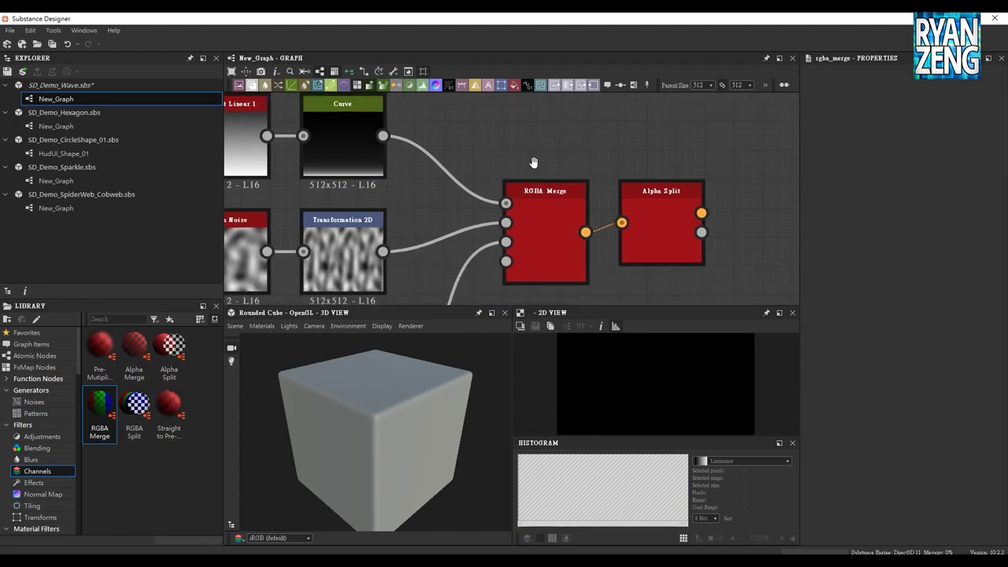
# Pan along the input chain and preview the RGBA Merge node's combined output
pyautogui.click(342, 160)
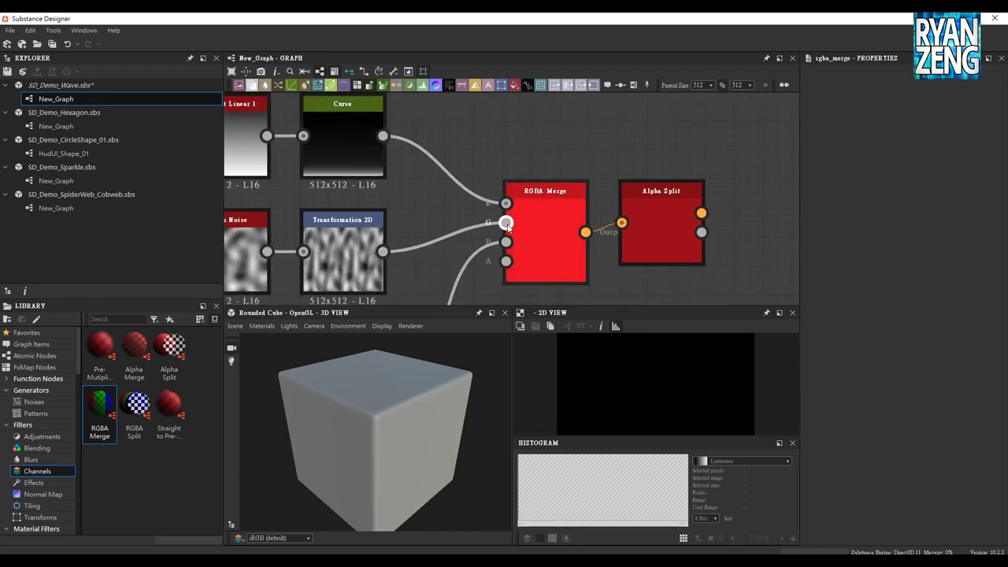
pyautogui.moveTo(524, 235); pyautogui.dragTo(526, 172, button='middle')
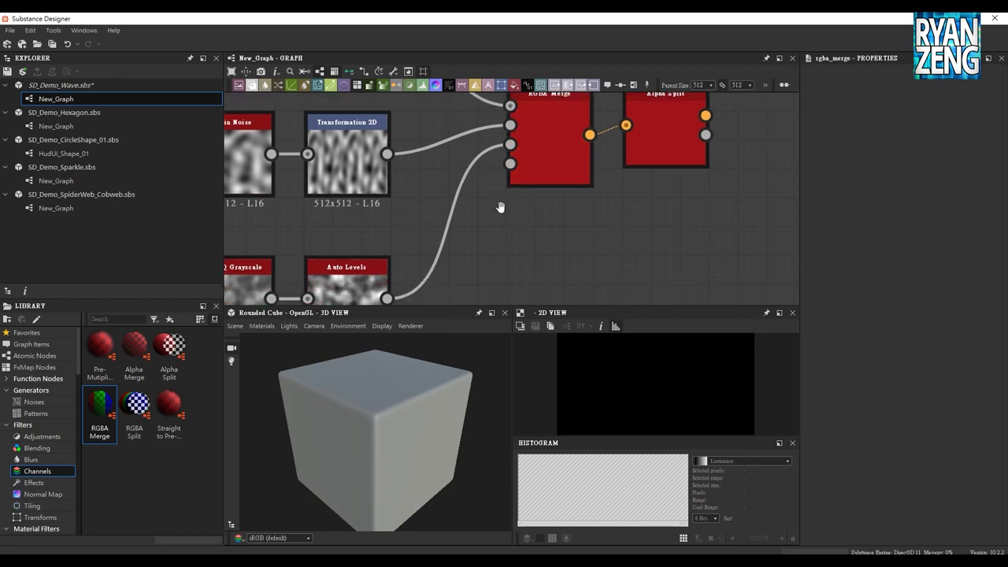
pyautogui.moveTo(499, 207); pyautogui.dragTo(515, 139, button='middle')
pyautogui.moveTo(530, 180); pyautogui.dragTo(383, 212, button='middle')
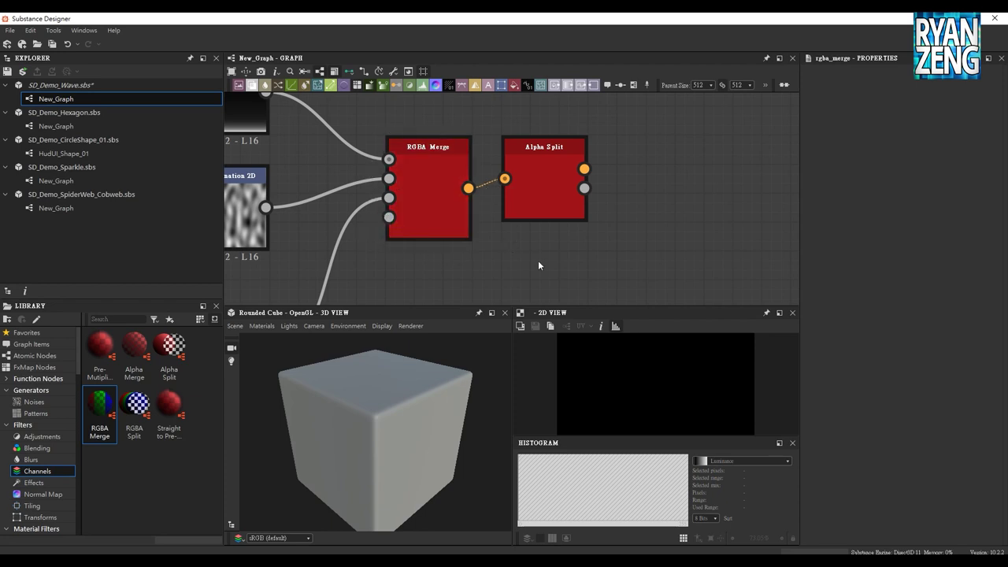
pyautogui.moveTo(488, 208); pyautogui.dragTo(486, 228, button='middle')
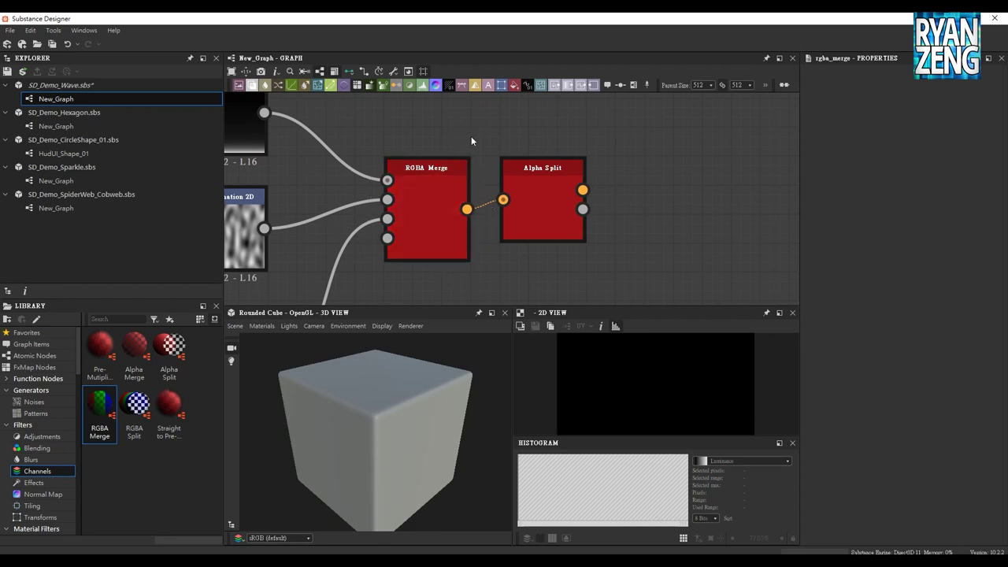
pyautogui.moveTo(469, 135); pyautogui.dragTo(455, 143, button='middle')
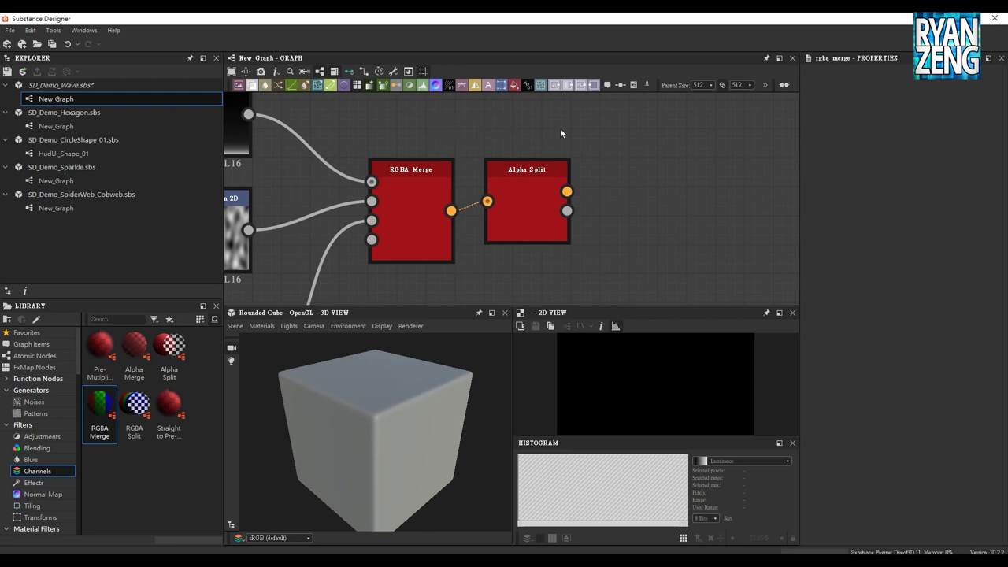
pyautogui.moveTo(405, 140); pyautogui.dragTo(376, 145, button='middle')
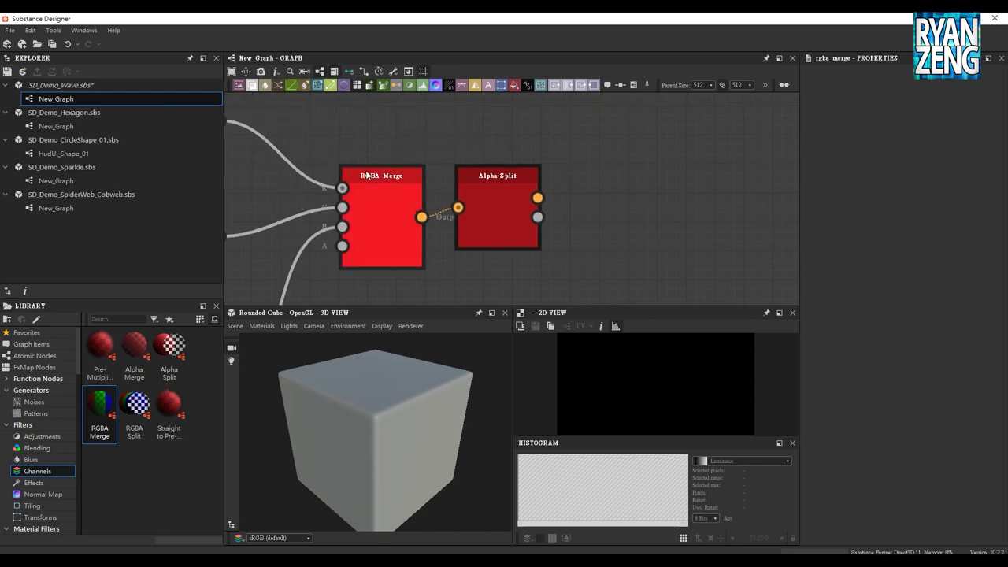
pyautogui.scroll(-2, 401, 232)
pyautogui.click(394, 232)
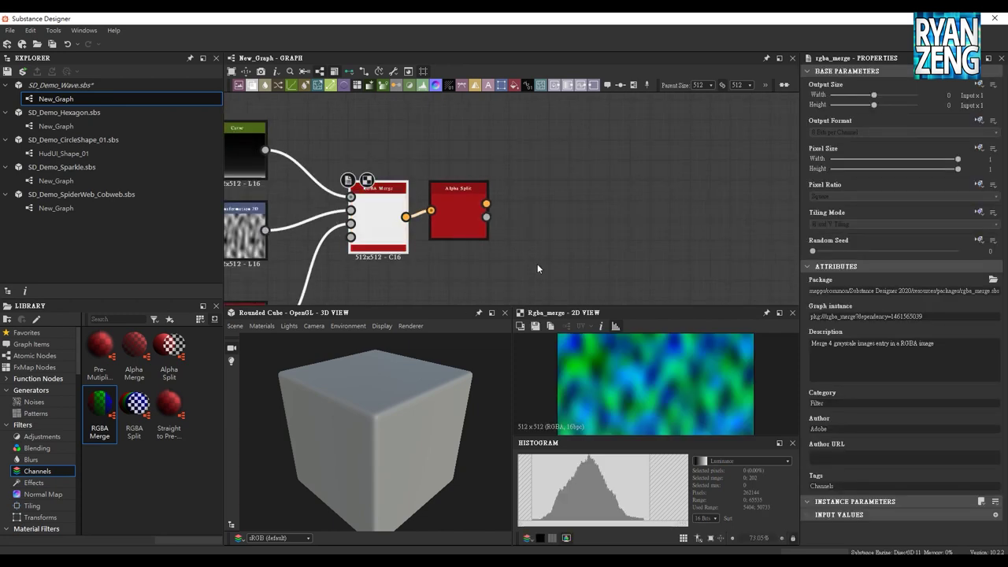
# Close the histogram, add then delete a trial Alpha Split, and preview the original Alpha Split
pyautogui.moveTo(357, 236); pyautogui.dragTo(289, 203, button='middle')
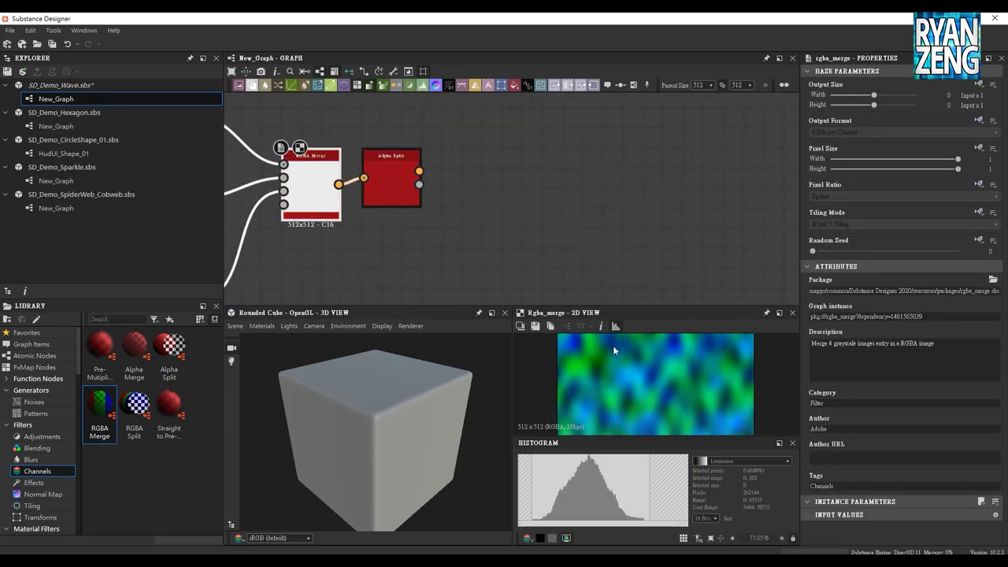
pyautogui.click(615, 326)
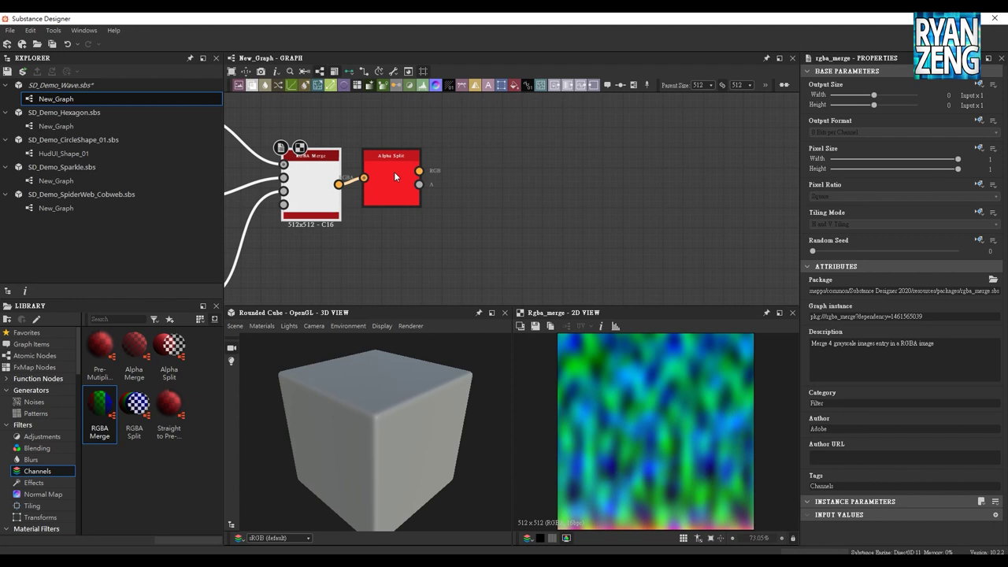
pyautogui.scroll(3, 394, 201)
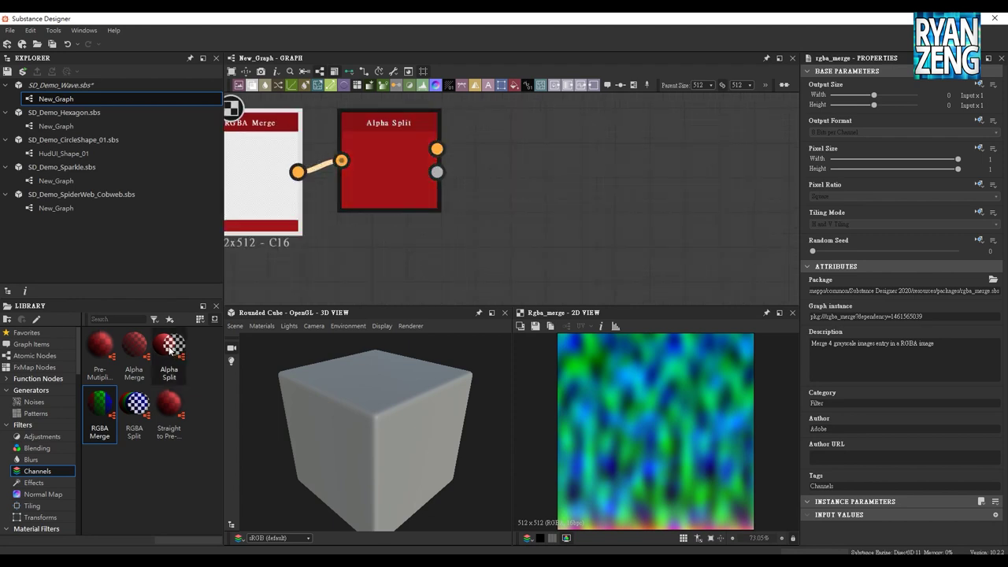
pyautogui.moveTo(170, 351); pyautogui.dragTo(391, 251)
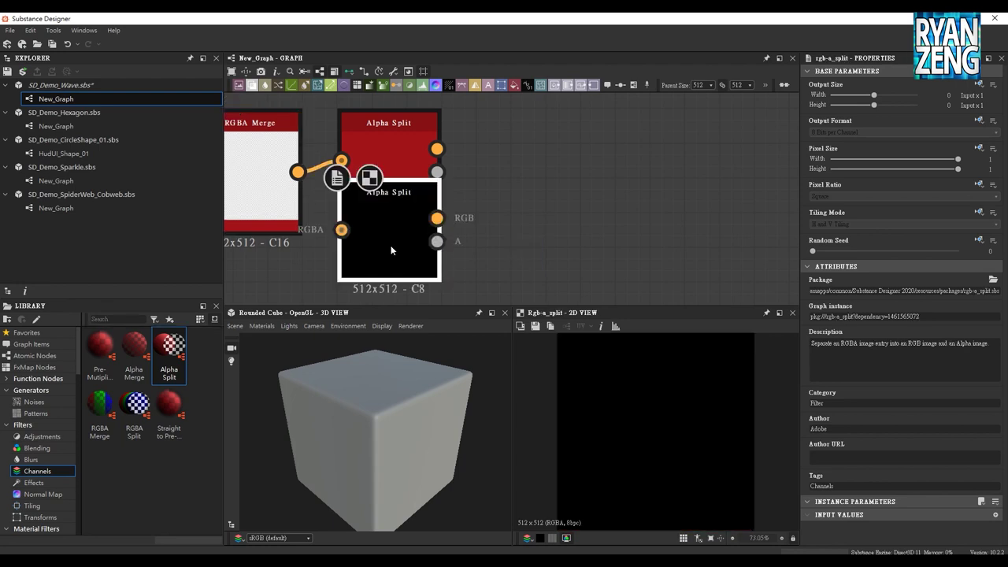
pyautogui.press('Delete')
pyautogui.doubleClick(382, 171)
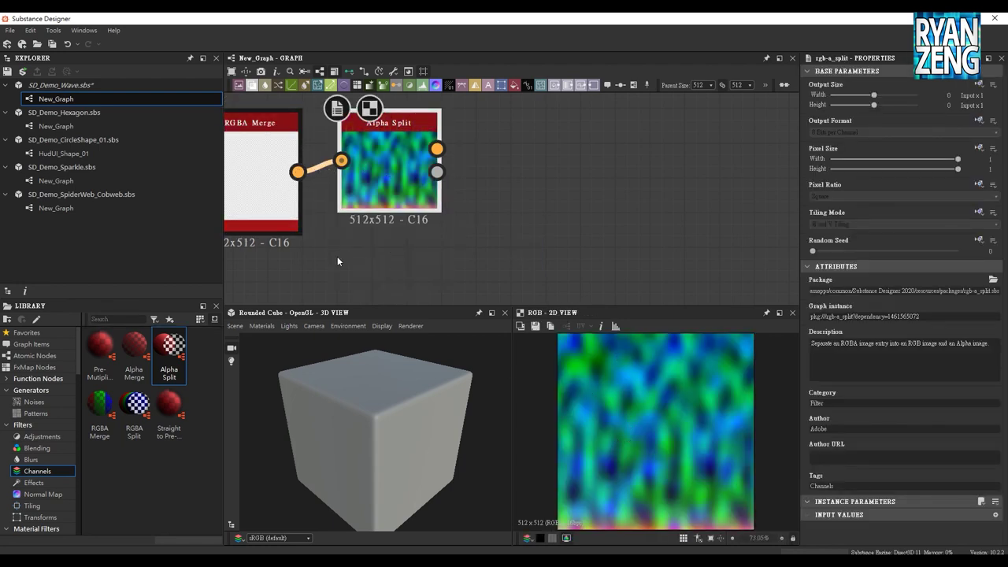
# Compare the RGBA Merge and Alpha Split previews, then zoom out to centre the whole chain
pyautogui.moveTo(257, 219); pyautogui.dragTo(407, 223, button='middle')
pyautogui.click(405, 222)
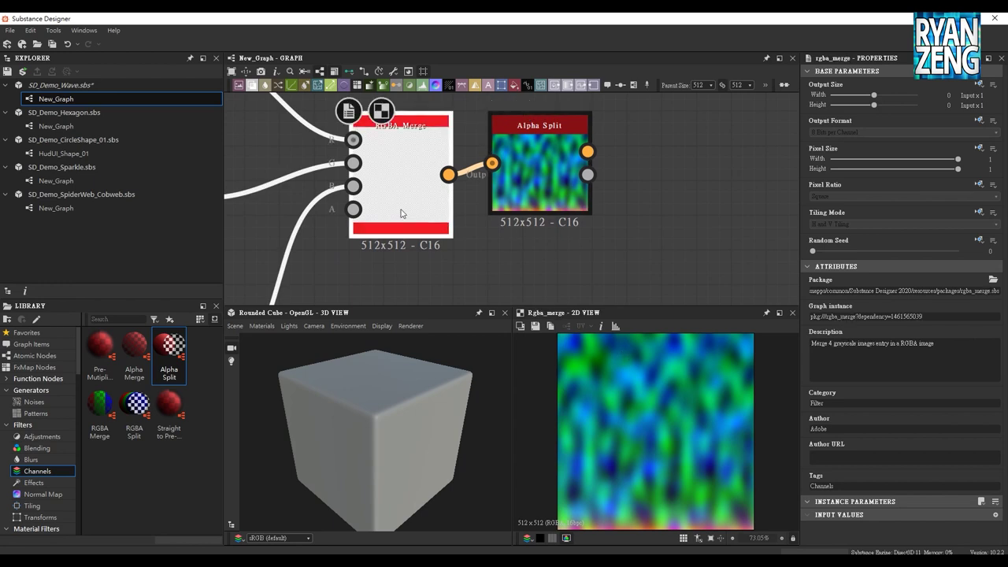
pyautogui.moveTo(559, 189); pyautogui.dragTo(510, 194, button='middle')
pyautogui.click(510, 194)
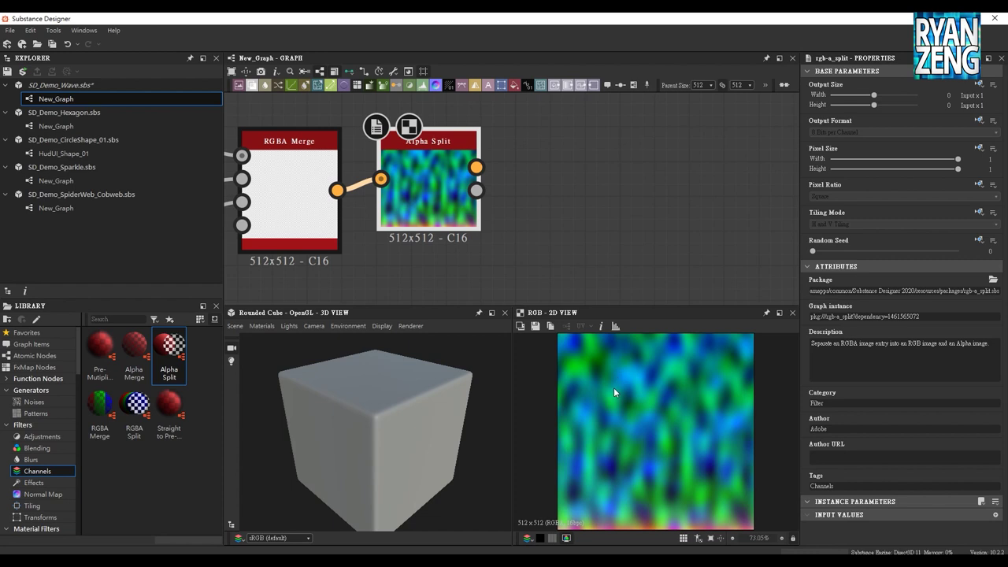
pyautogui.scroll(-1, 613, 387)
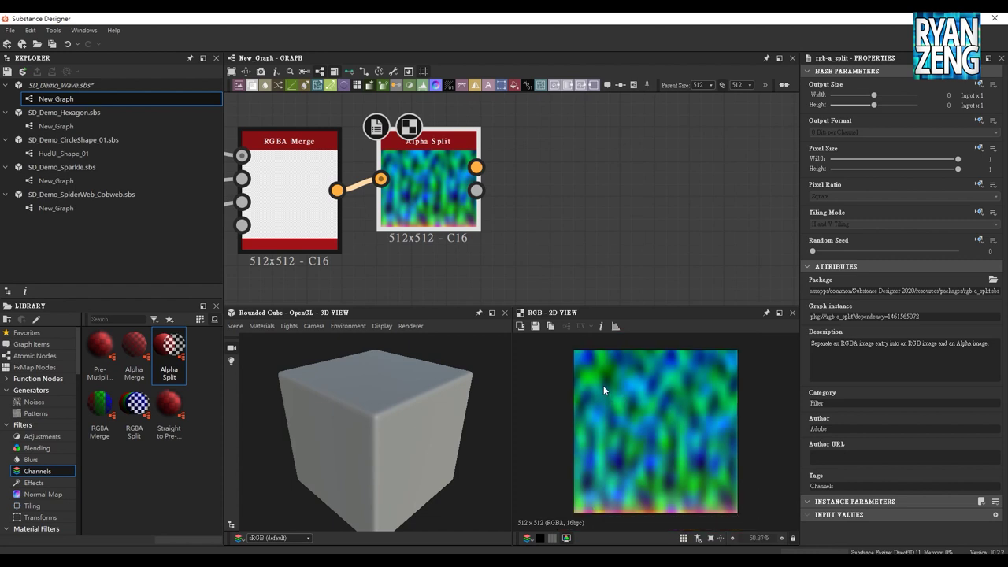
pyautogui.scroll(-2, 512, 246)
pyautogui.scroll(-2, 512, 245)
pyautogui.scroll(-1, 512, 246)
pyautogui.moveTo(489, 257); pyautogui.dragTo(579, 219, button='middle')
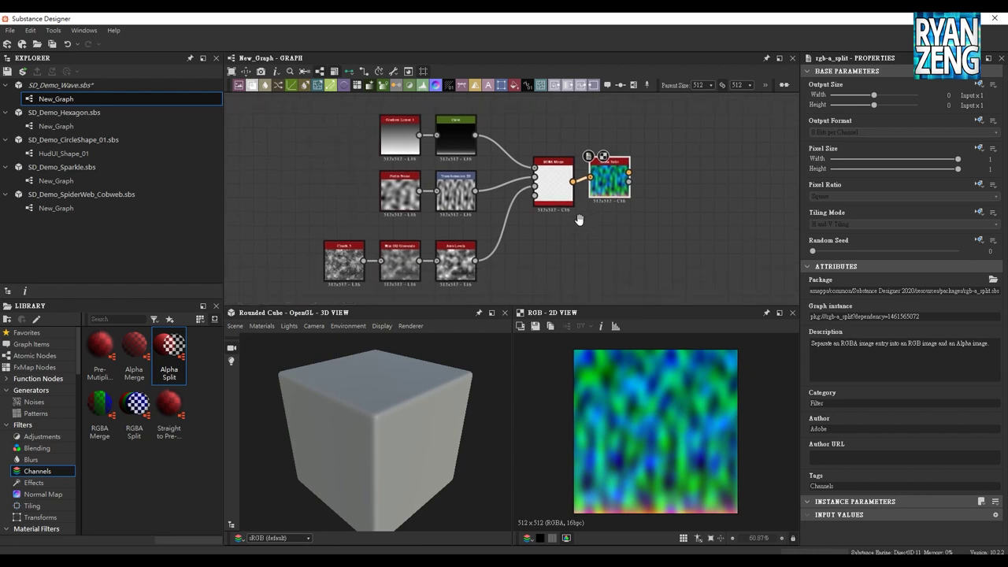
# Save the previewed wave texture over T_SD_Wave_01.png, confirming the overwrite
pyautogui.moveTo(634, 246); pyautogui.dragTo(611, 246, button='middle')
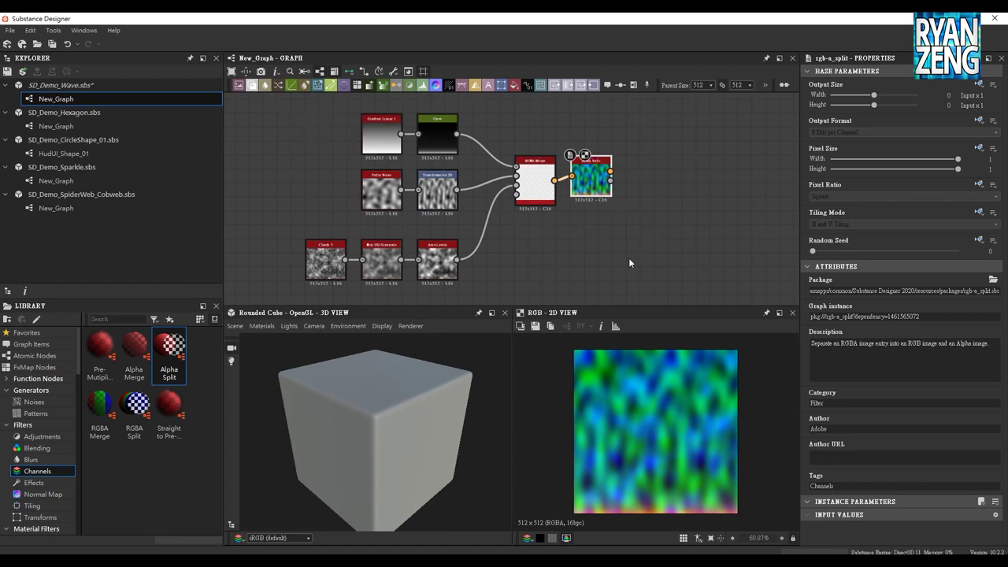
pyautogui.scroll(2, 611, 278)
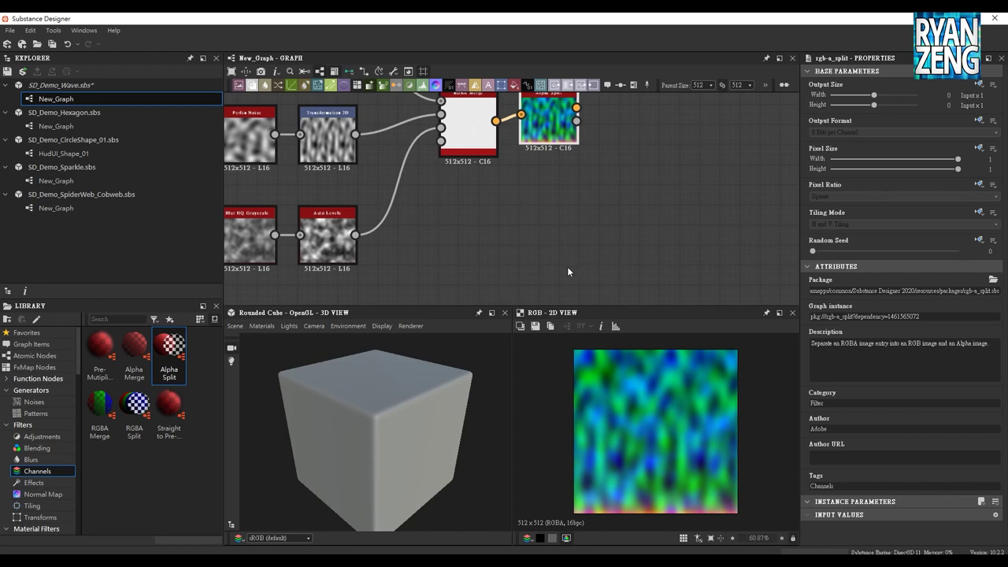
pyautogui.click(537, 330)
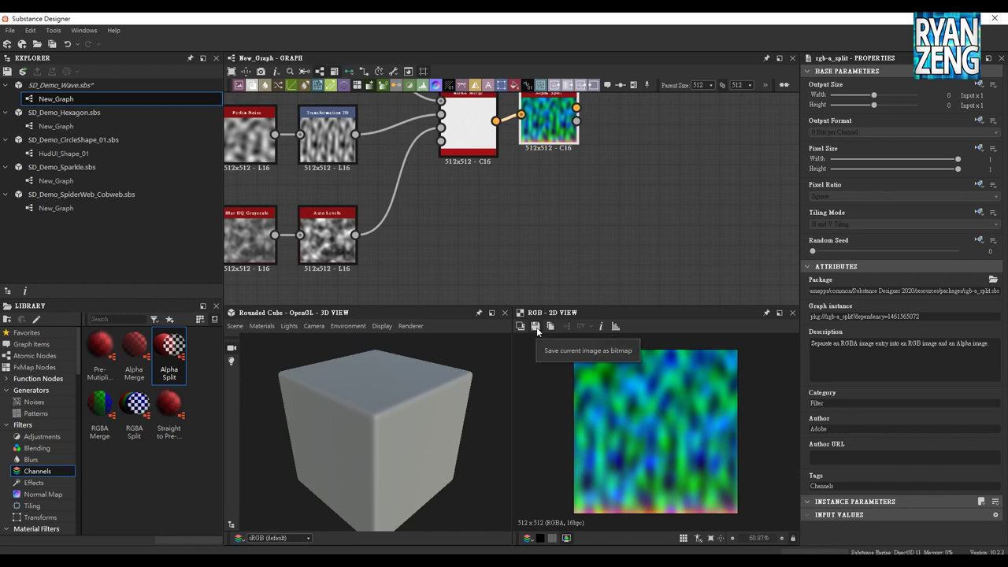
pyautogui.click(537, 327)
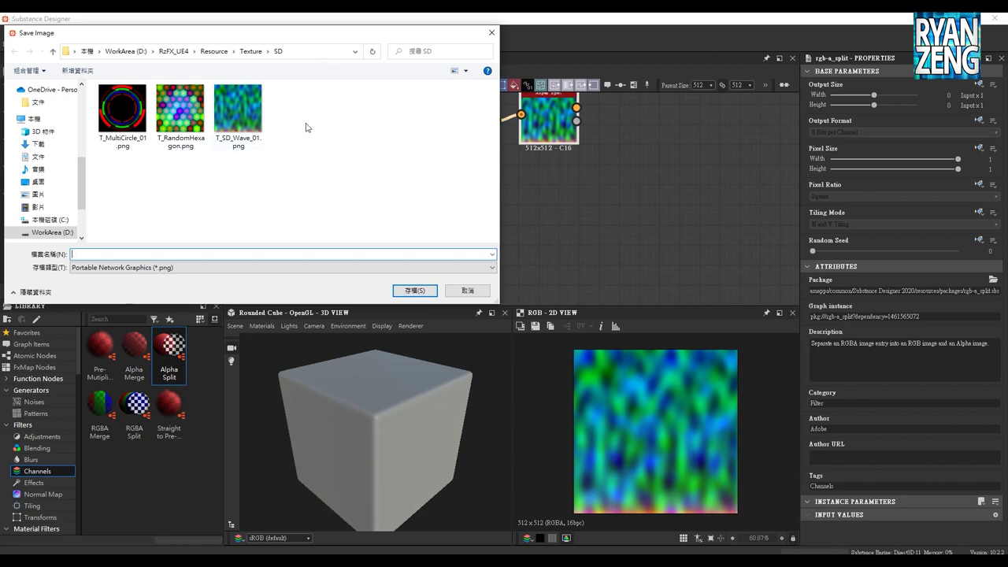
pyautogui.click(254, 122)
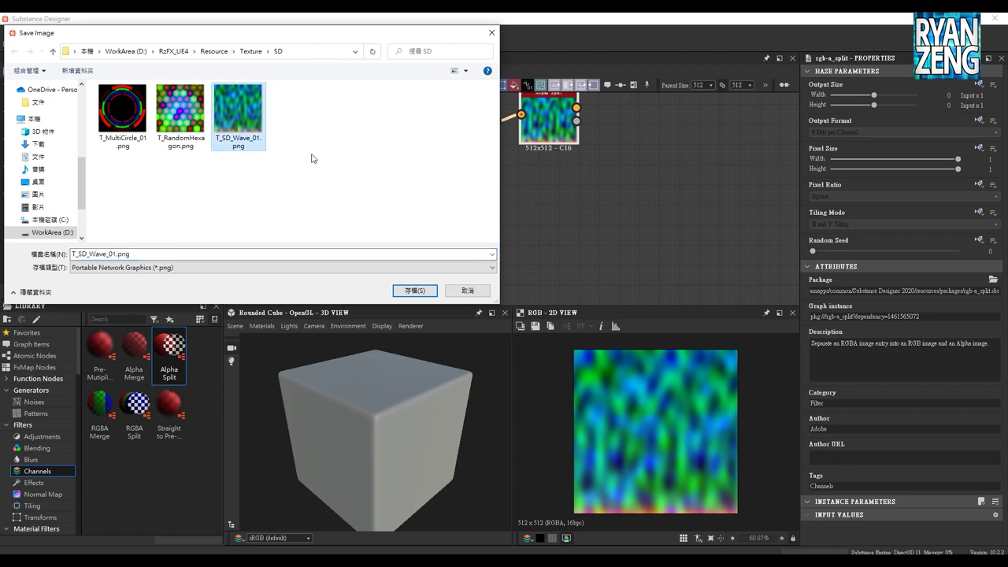
pyautogui.click(415, 291)
pyautogui.click(529, 295)
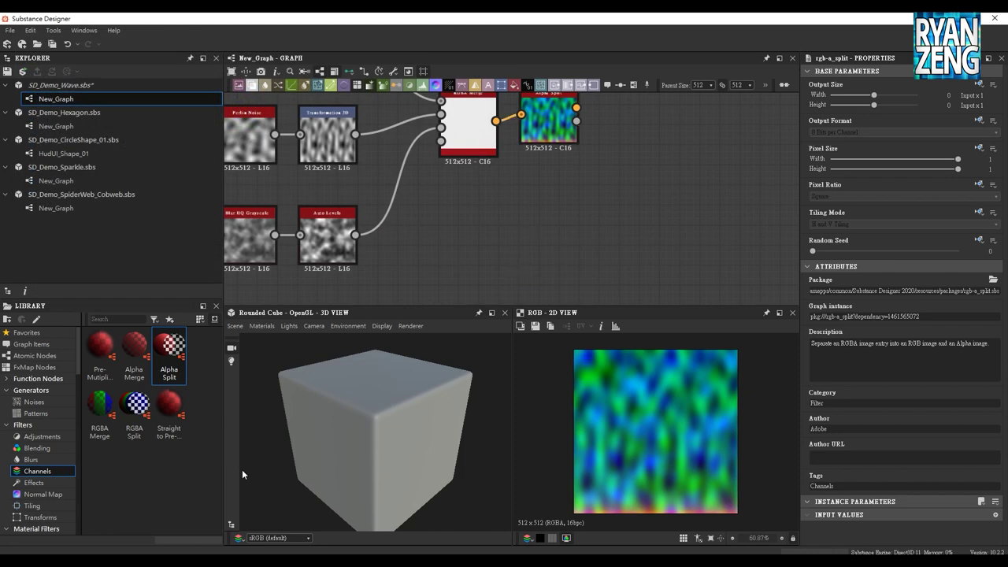
pyautogui.click(359, 516)
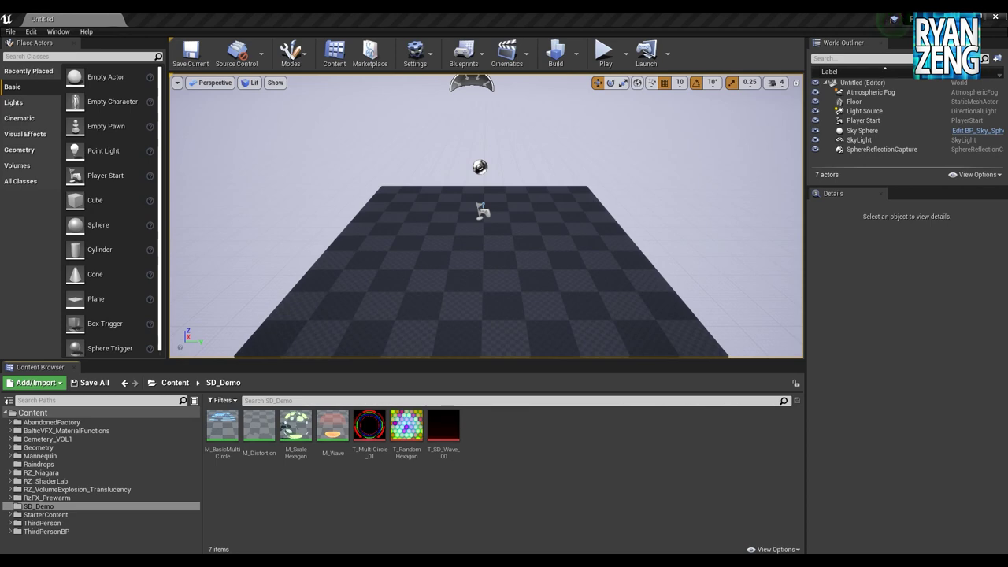
# Import T_SD_Wave_01.png from the SD folder into SD_Demo, then open the M_Wave material
pyautogui.hotkey('alt', 'Tab')
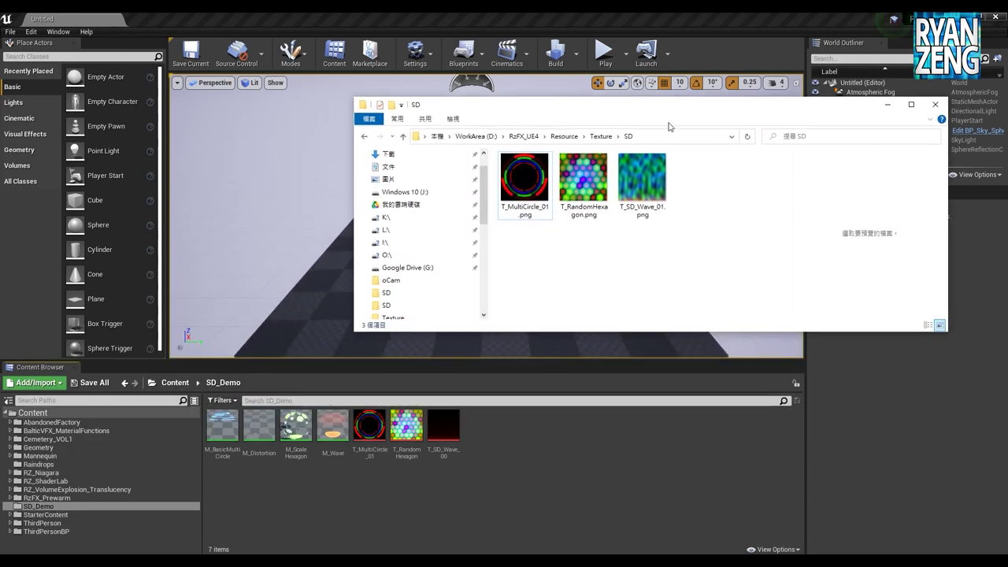
pyautogui.moveTo(649, 183); pyautogui.dragTo(531, 442)
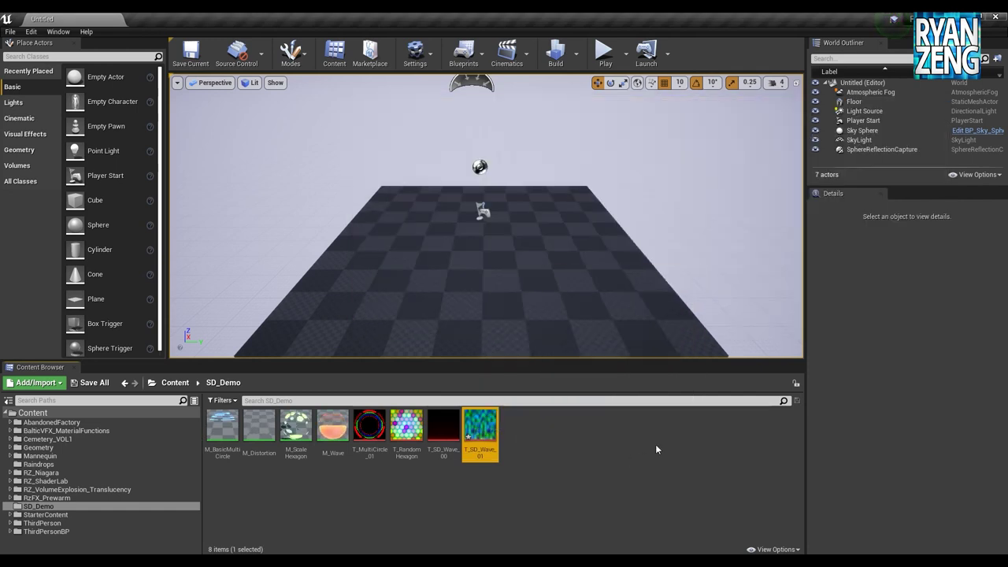
pyautogui.doubleClick(335, 426)
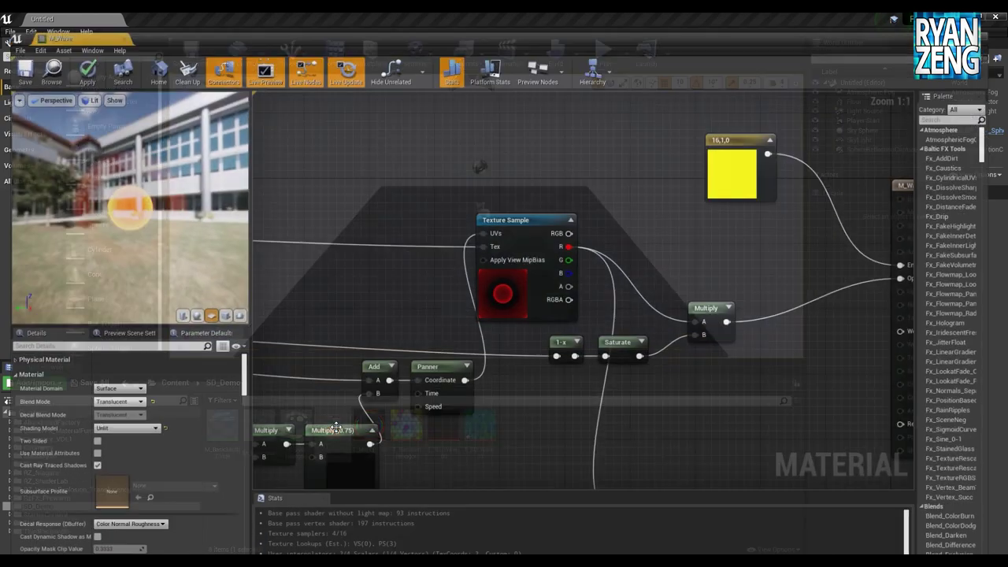
# Point the M_Wave Texture Object node at T_SD_Wave_01 instead of T_SD_Wave_00
pyautogui.moveTo(788, 18); pyautogui.dragTo(824, 72)
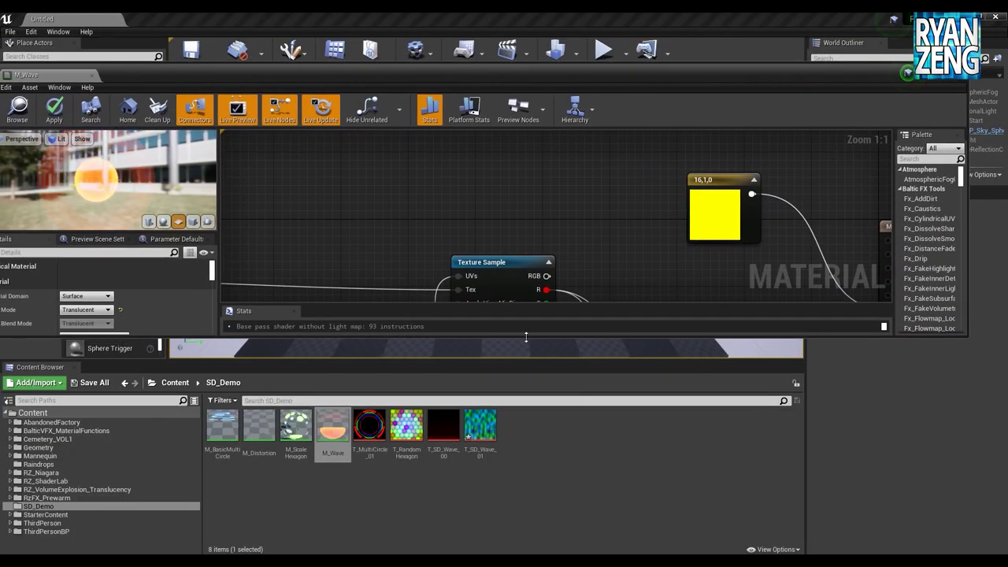
pyautogui.moveTo(526, 337); pyautogui.dragTo(527, 434)
pyautogui.scroll(-1, 522, 235)
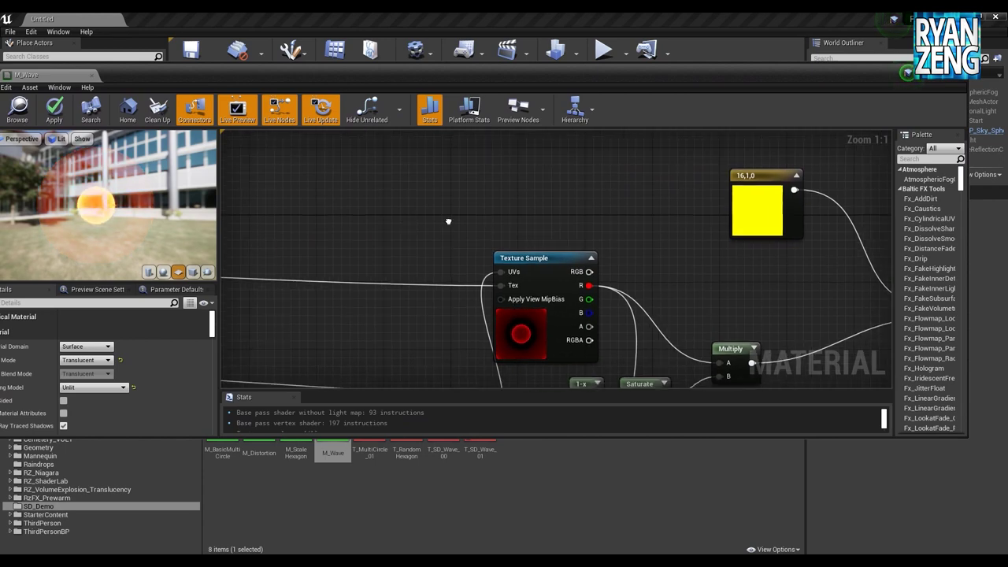
pyautogui.scroll(-1, 504, 199)
pyautogui.scroll(-2, 505, 200)
pyautogui.moveTo(418, 256)
pyautogui.mouseDown(button='right')
pyautogui.moveTo(592, 230)
pyautogui.moveTo(582, 209)
pyautogui.mouseUp(button='right')
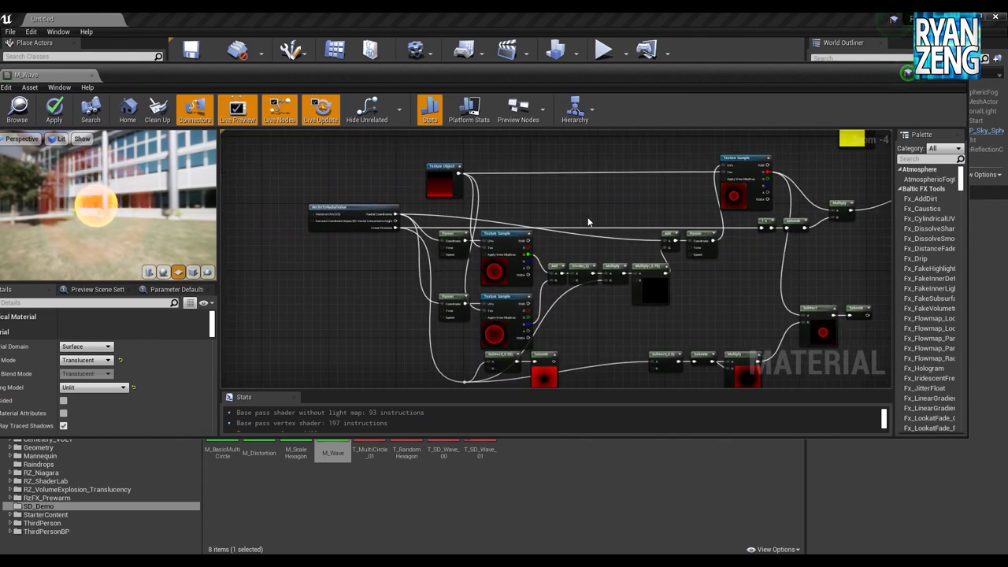
pyautogui.scroll(1, 575, 200)
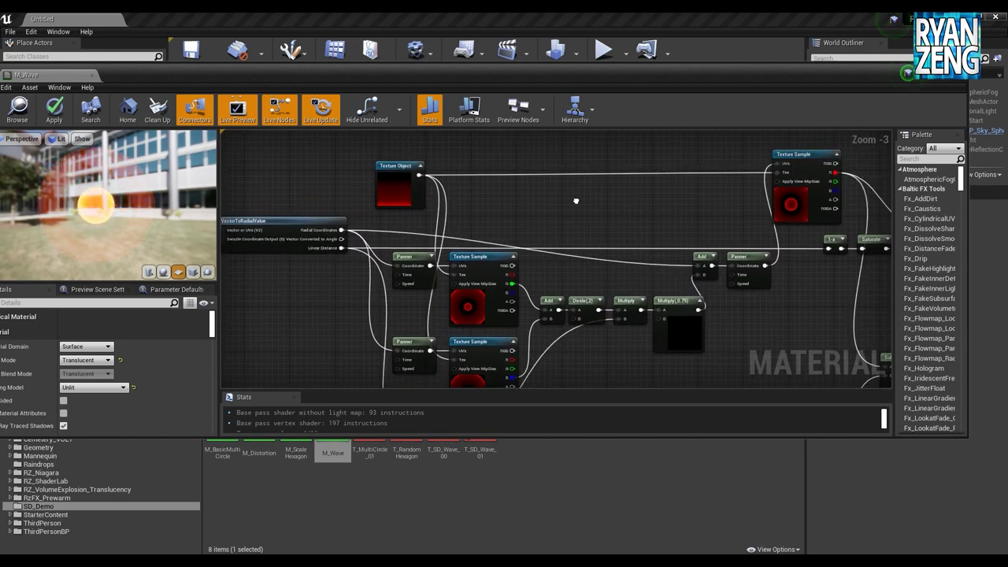
pyautogui.click(374, 197)
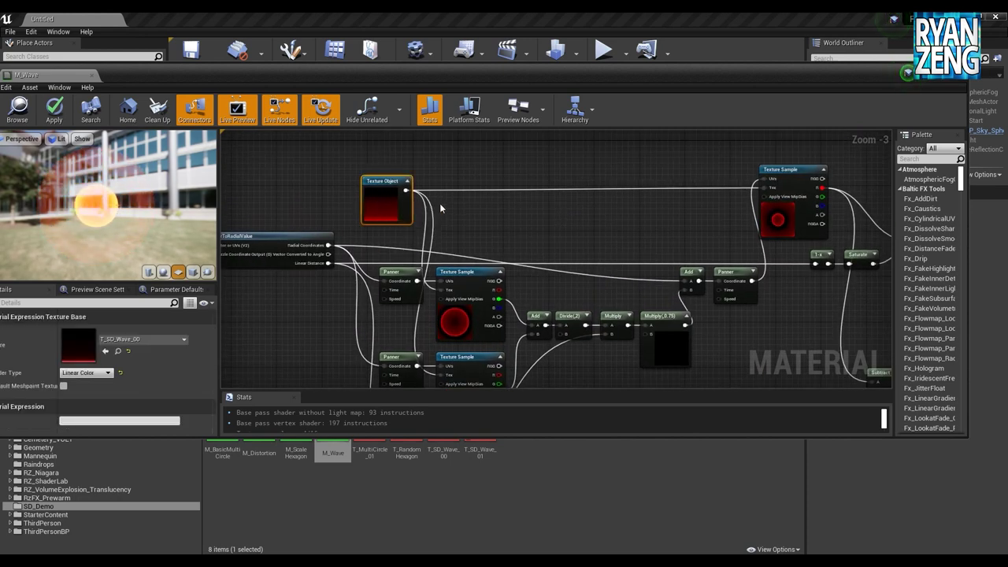
pyautogui.click(483, 456)
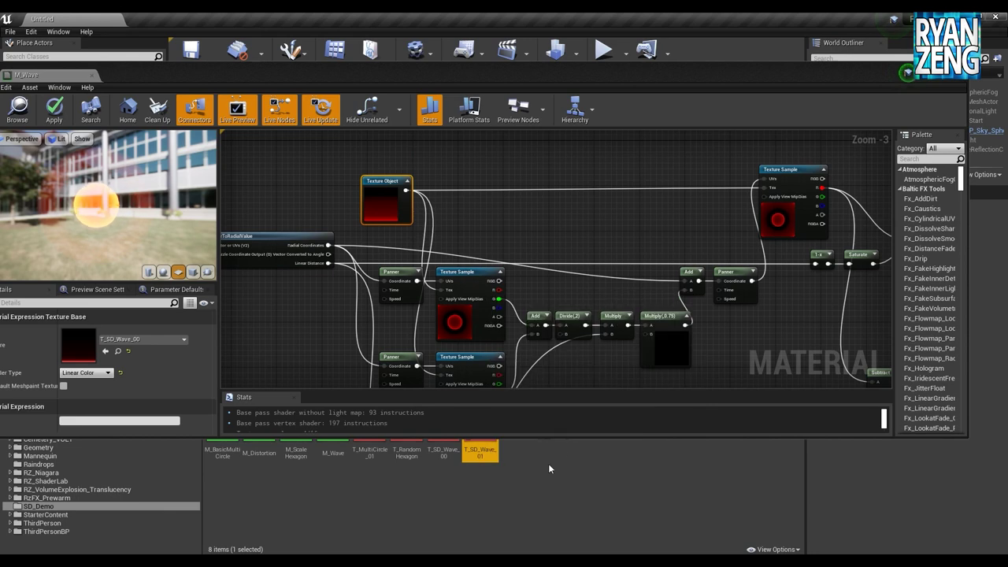
pyautogui.click(378, 194)
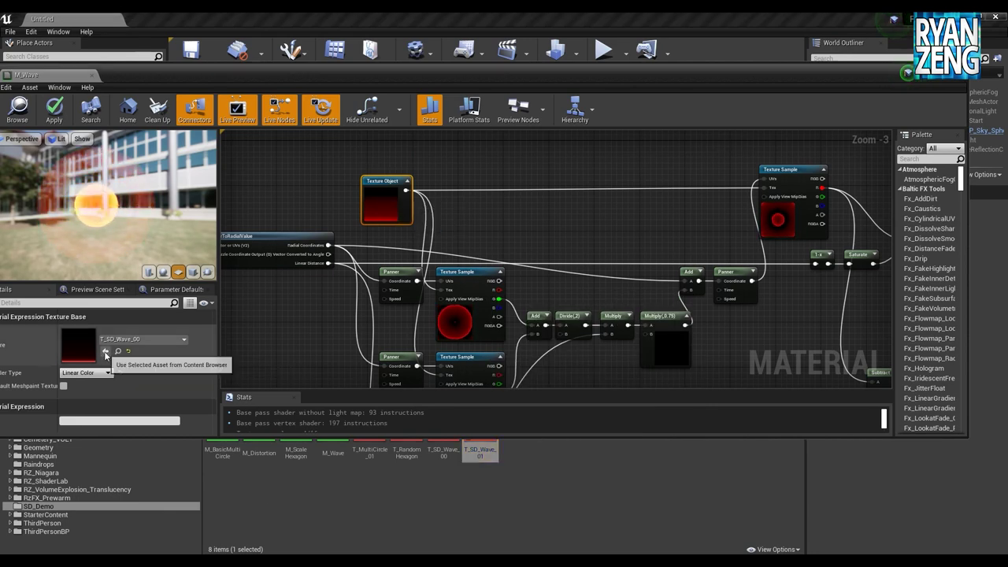
pyautogui.click(105, 355)
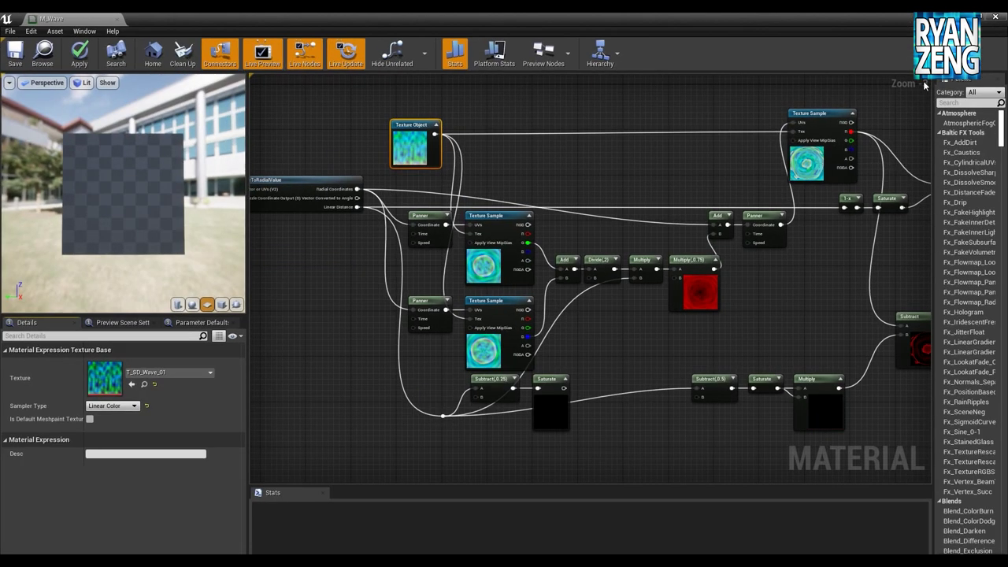
pyautogui.moveTo(661, 167); pyautogui.dragTo(579, 174, button='right')
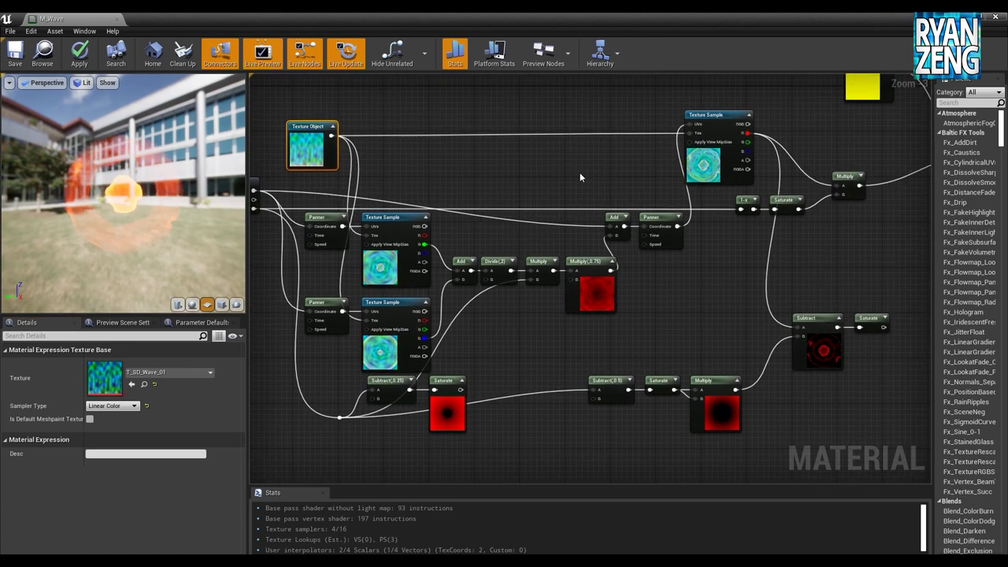
pyautogui.moveTo(481, 172)
pyautogui.mouseDown(button='right')
pyautogui.moveTo(504, 186)
pyautogui.moveTo(514, 140)
pyautogui.mouseUp(button='right')
pyautogui.scroll(2, 511, 186)
pyautogui.moveTo(643, 157); pyautogui.dragTo(416, 168, button='right')
pyautogui.moveTo(657, 176); pyautogui.dragTo(589, 175, button='right')
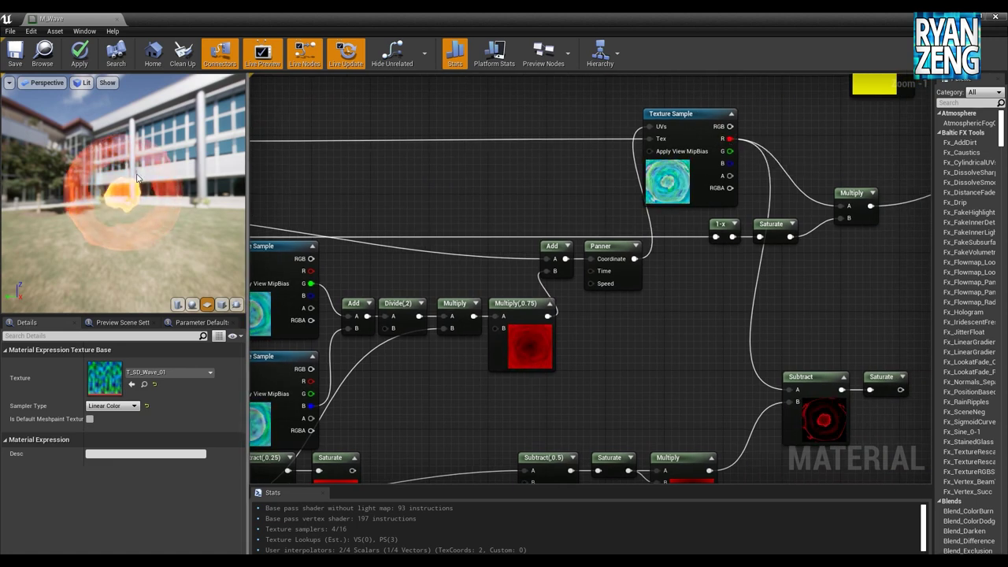
pyautogui.moveTo(560, 201); pyautogui.dragTo(623, 191, button='right')
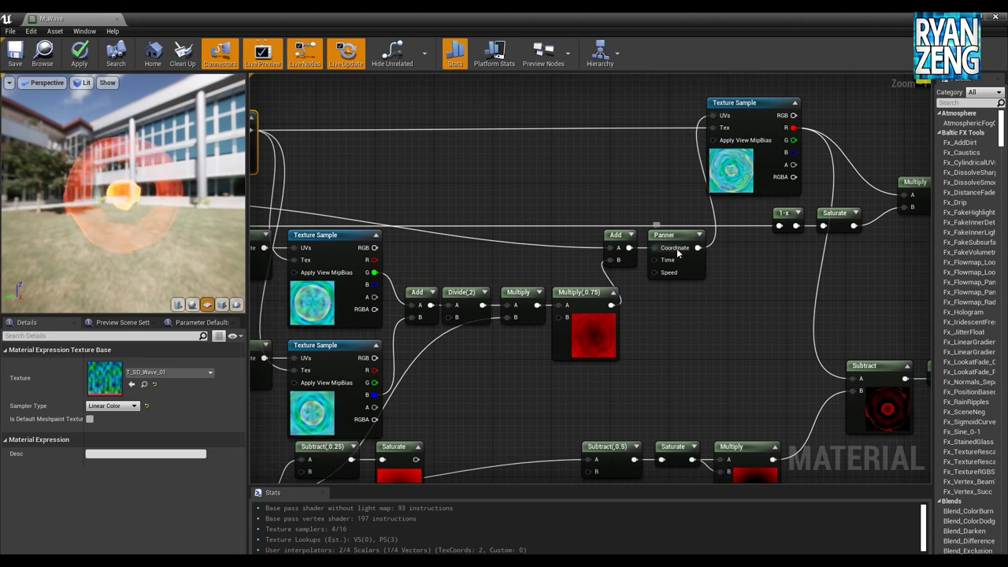
pyautogui.moveTo(436, 280); pyautogui.dragTo(587, 255, button='right')
pyautogui.moveTo(621, 416); pyautogui.dragTo(396, 257)
pyautogui.click(595, 244)
pyautogui.moveTo(595, 242); pyautogui.dragTo(648, 223, button='right')
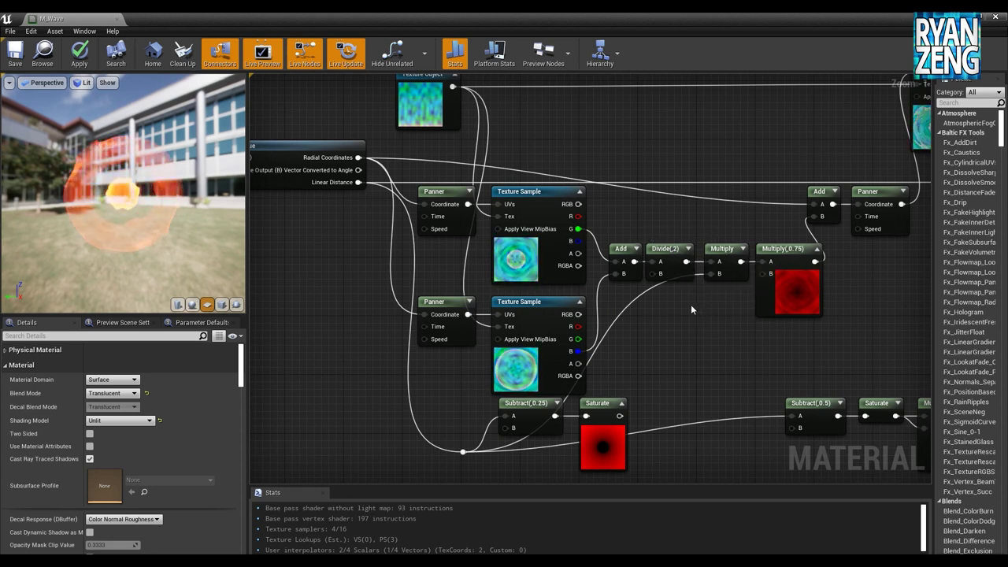
pyautogui.moveTo(697, 320)
pyautogui.mouseDown(button='right')
pyautogui.moveTo(642, 311)
pyautogui.moveTo(687, 289)
pyautogui.mouseUp(button='right')
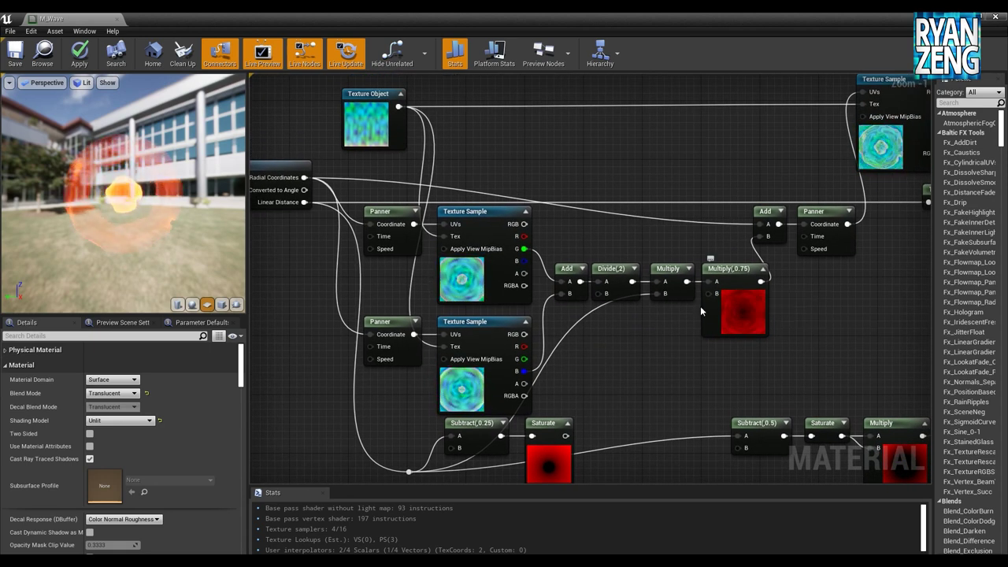
pyautogui.click(733, 272)
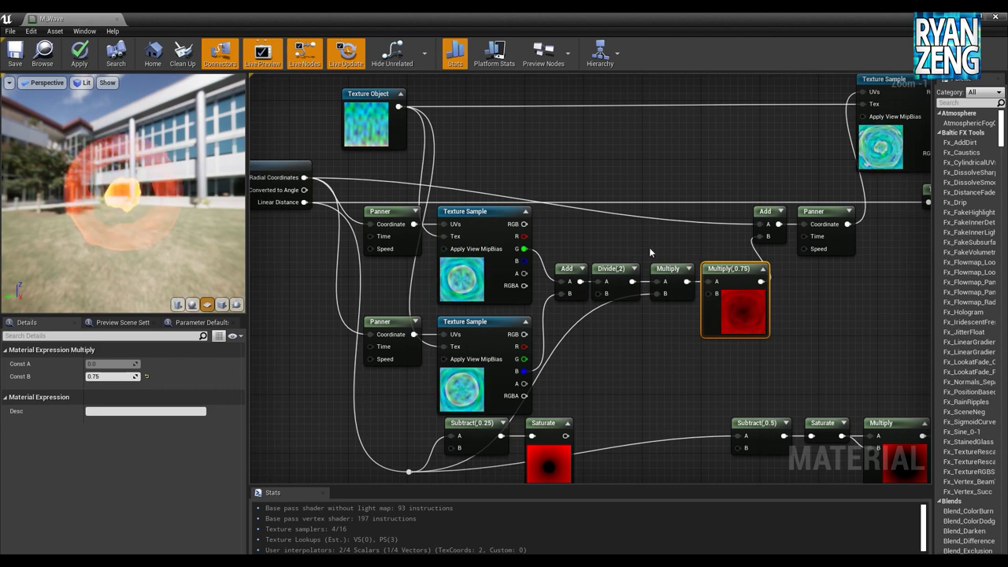
pyautogui.moveTo(734, 251); pyautogui.dragTo(813, 272, button='right')
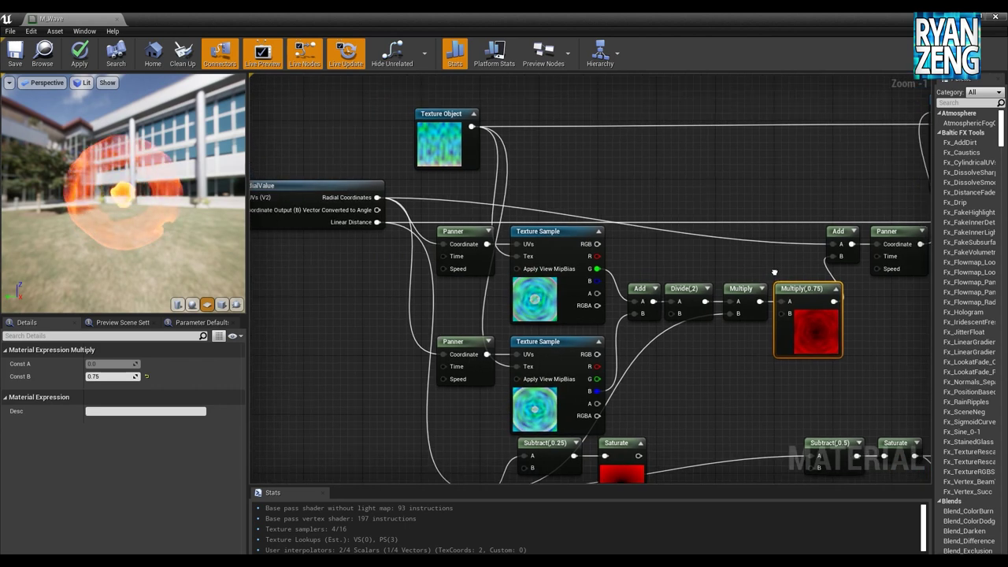
# Inspect the M_Wave graph from VectorToRadialValue through the Subtract, Multiply and Texture Sample nodes
pyautogui.click(334, 193)
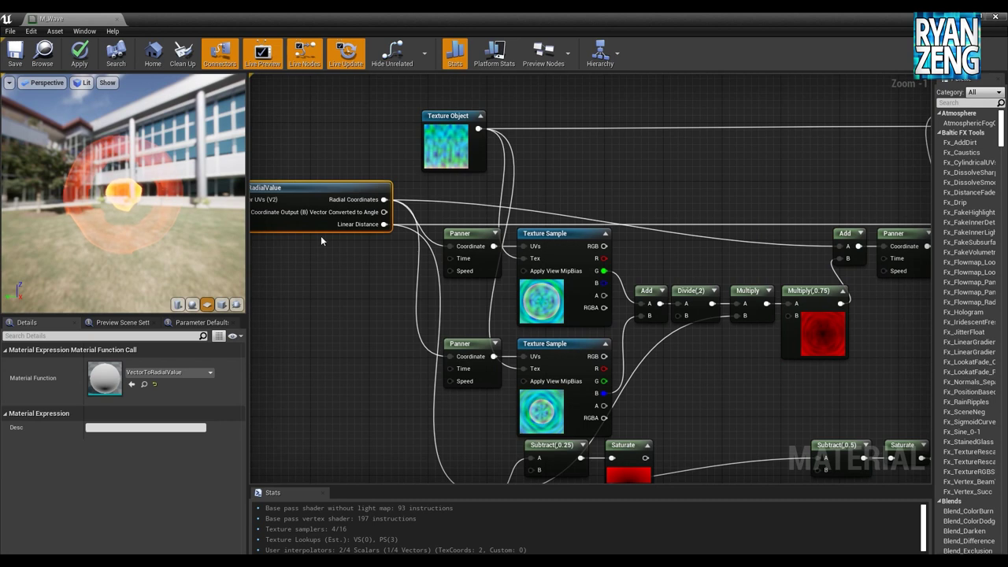
pyautogui.moveTo(345, 204); pyautogui.dragTo(425, 218, button='right')
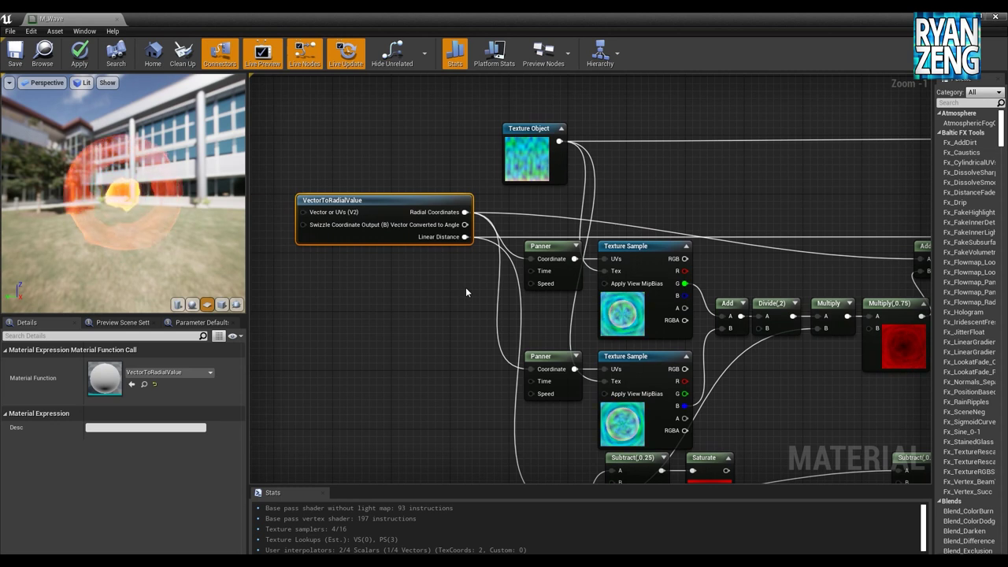
pyautogui.moveTo(466, 290); pyautogui.dragTo(434, 287, button='right')
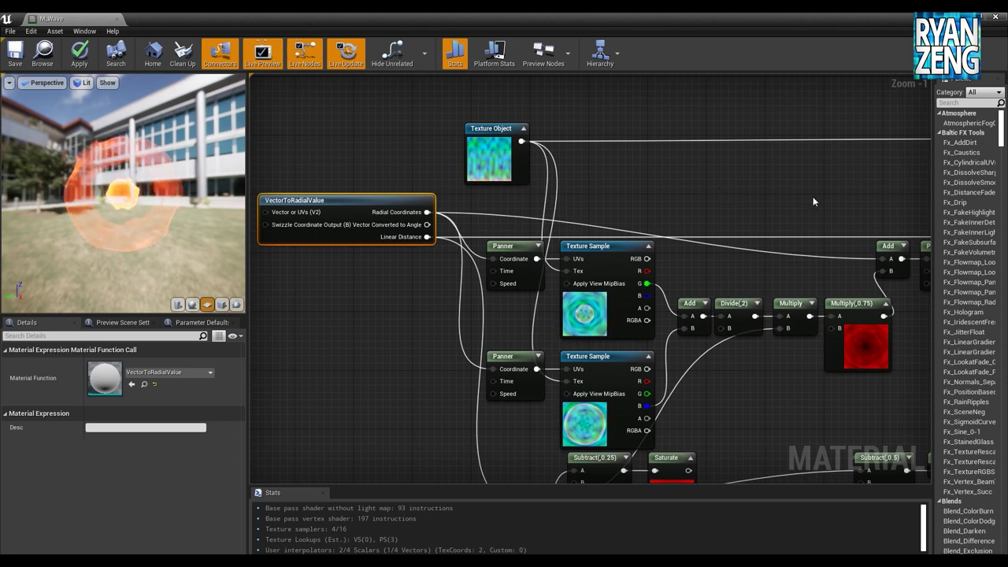
pyautogui.moveTo(813, 196); pyautogui.dragTo(612, 126, button='right')
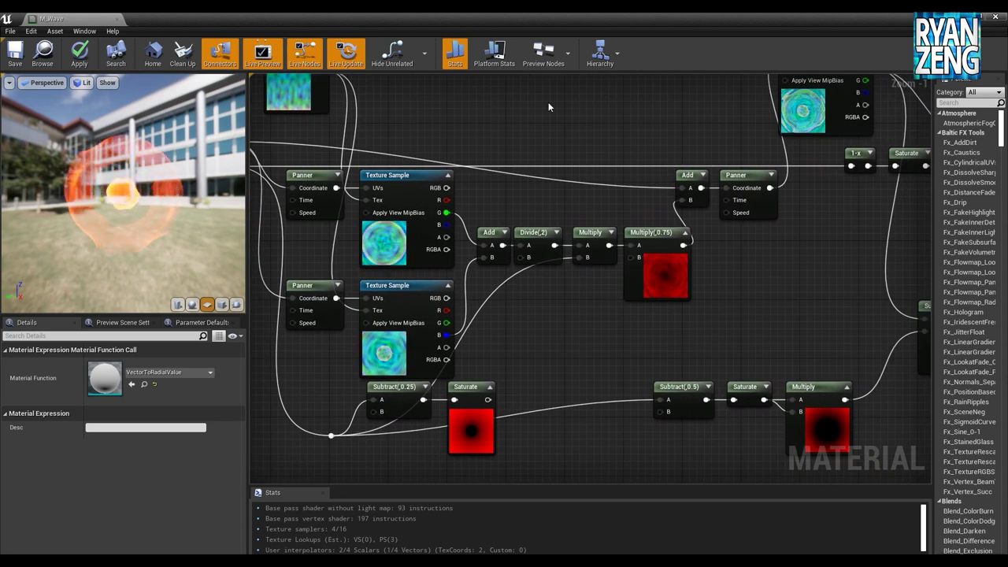
pyautogui.moveTo(768, 249); pyautogui.dragTo(712, 311, button='right')
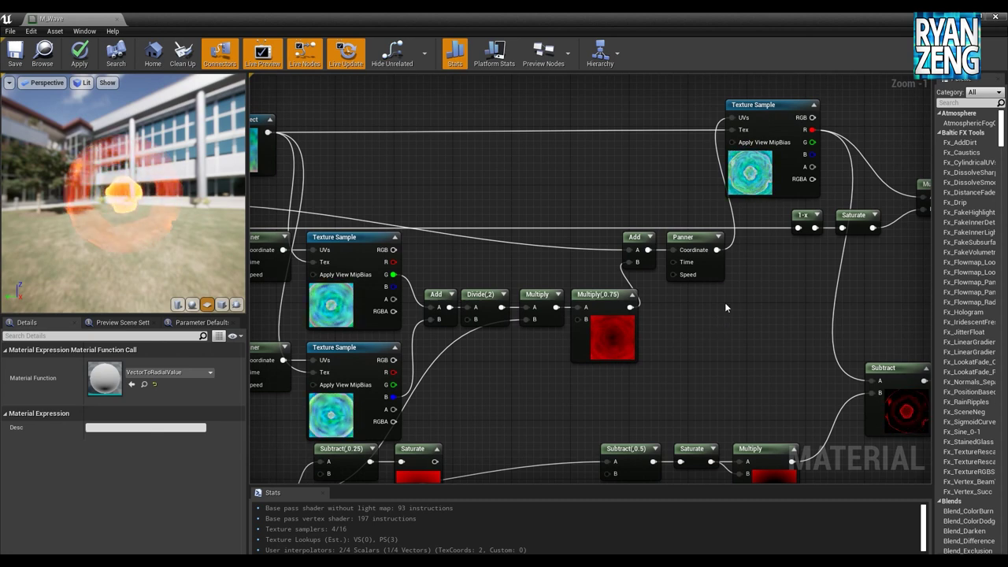
pyautogui.moveTo(719, 317); pyautogui.dragTo(660, 310, button='right')
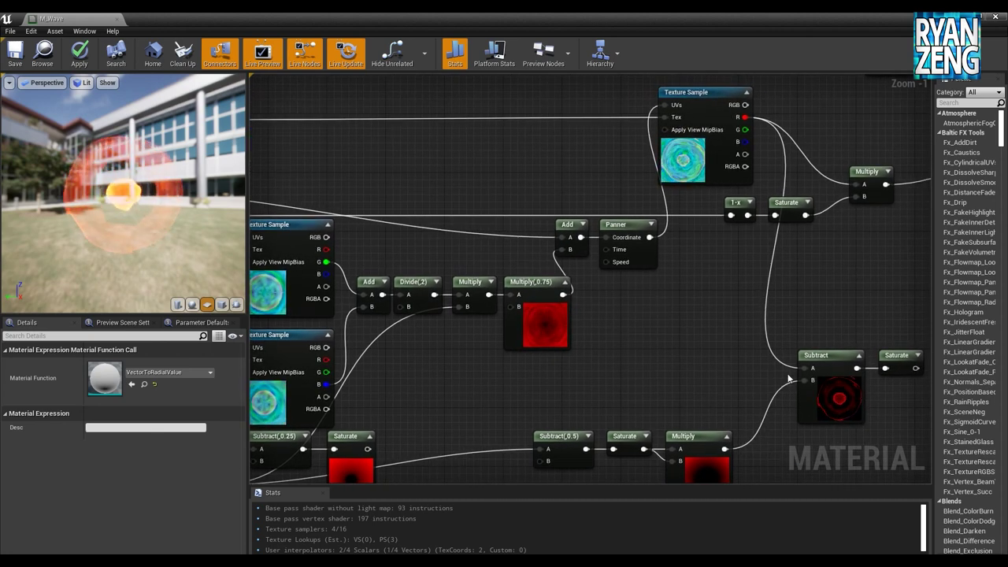
pyautogui.moveTo(666, 363); pyautogui.dragTo(680, 269, button='right')
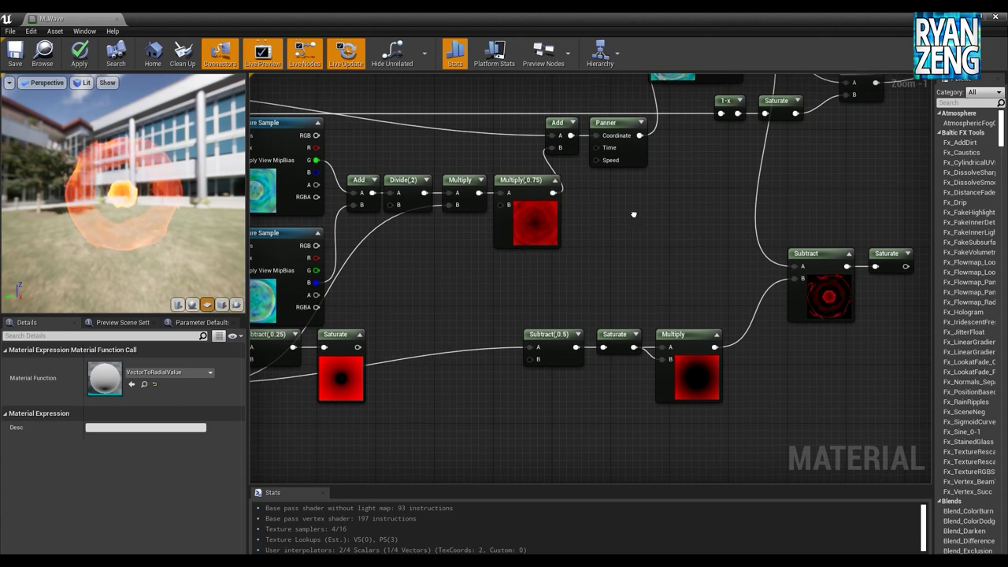
pyautogui.moveTo(633, 213); pyautogui.dragTo(676, 296, button='right')
pyautogui.moveTo(421, 255)
pyautogui.mouseDown(button='right')
pyautogui.moveTo(524, 254)
pyautogui.moveTo(407, 259)
pyautogui.mouseUp(button='right')
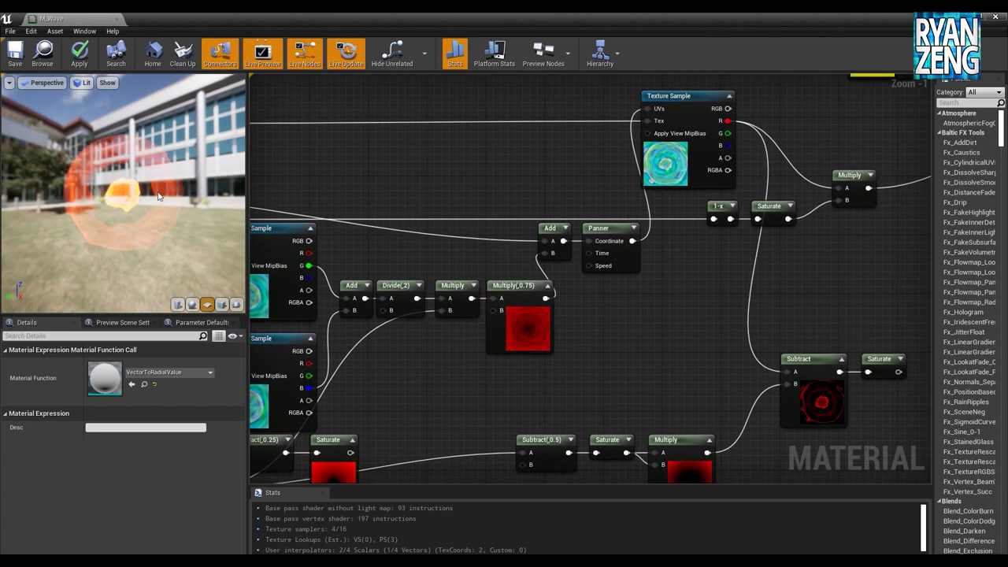
# Orbit the preview sphere to view the red-orange wave rings while reviewing the lower graph nodes
pyautogui.moveTo(116, 272); pyautogui.dragTo(139, 212)
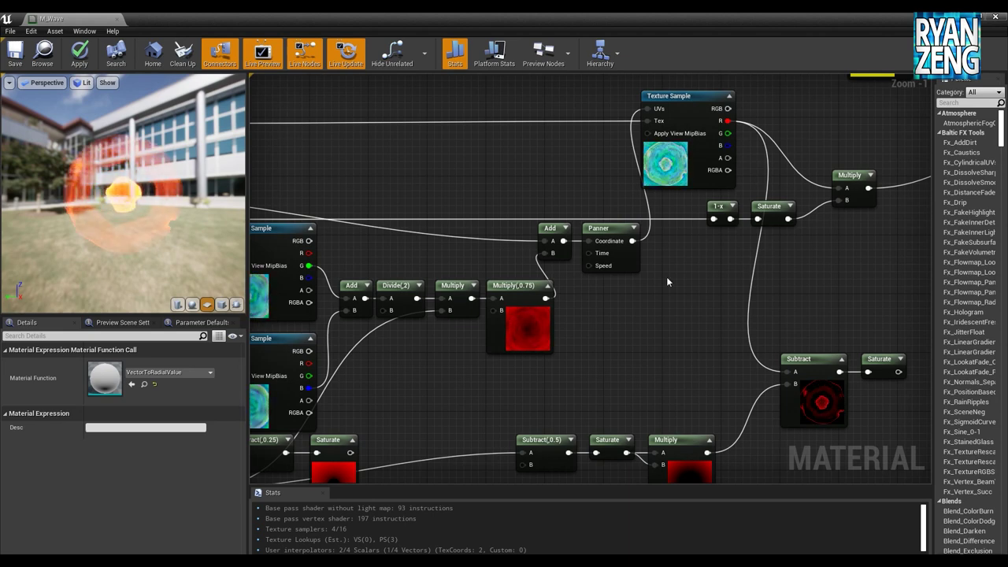
pyautogui.moveTo(660, 284); pyautogui.dragTo(604, 341, button='right')
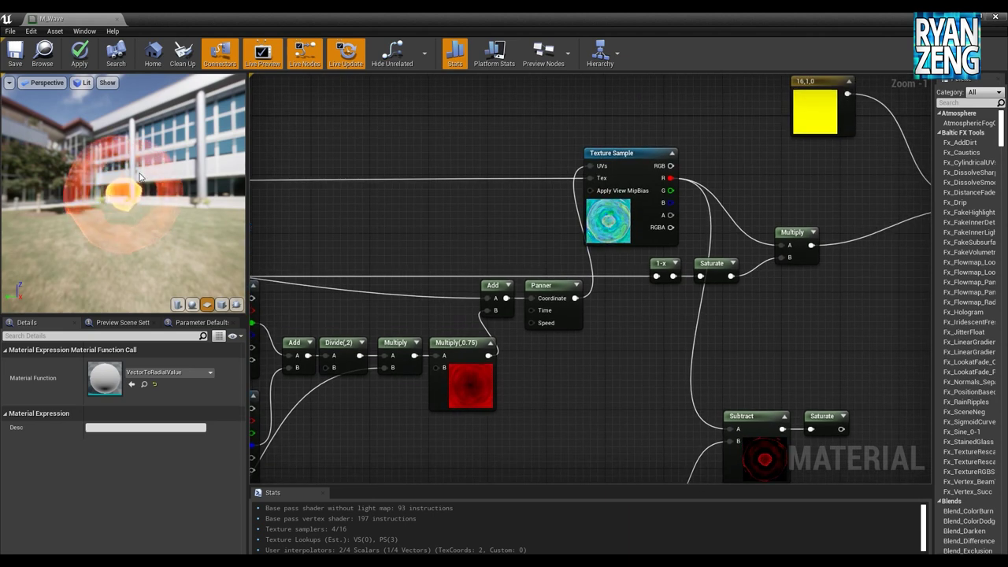
pyautogui.moveTo(635, 328); pyautogui.dragTo(612, 292, button='right')
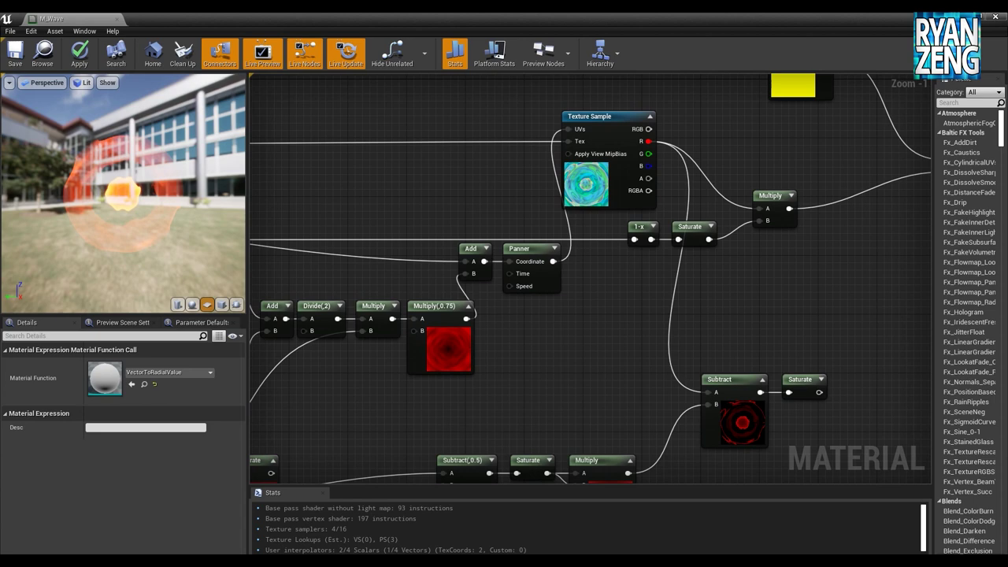
pyautogui.moveTo(158, 223); pyautogui.dragTo(189, 228)
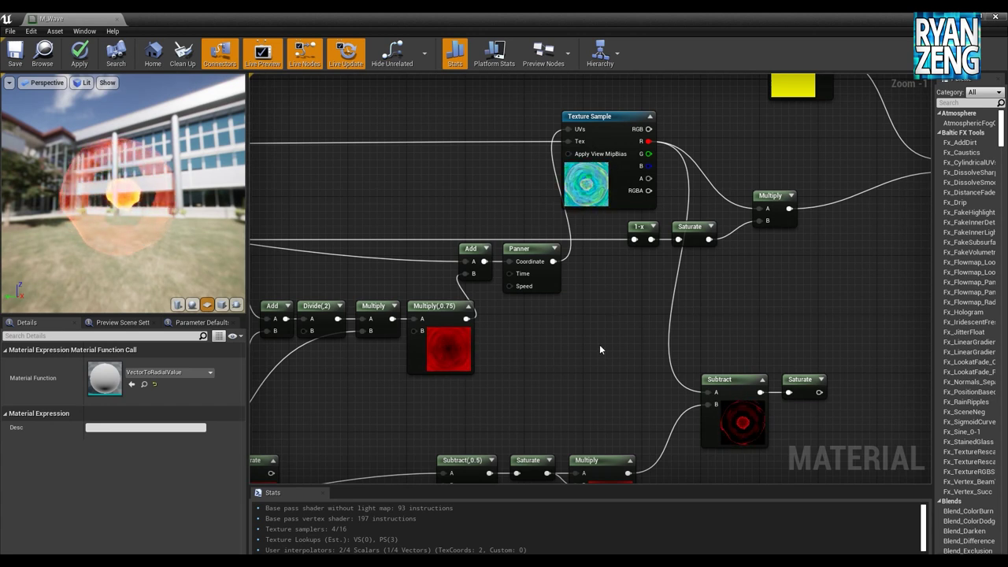
pyautogui.moveTo(599, 350); pyautogui.dragTo(621, 344, button='right')
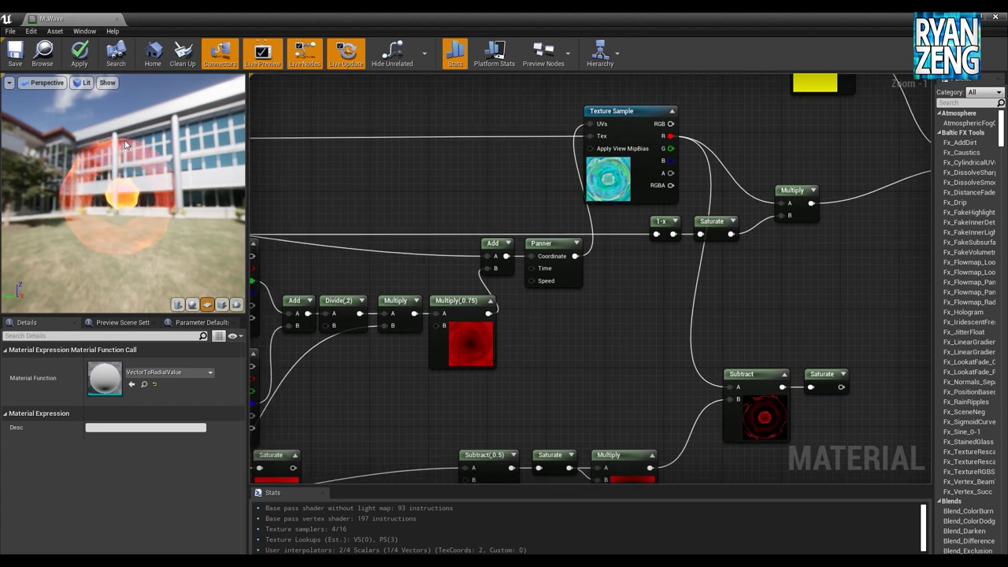
pyautogui.moveTo(124, 144); pyautogui.dragTo(139, 228)
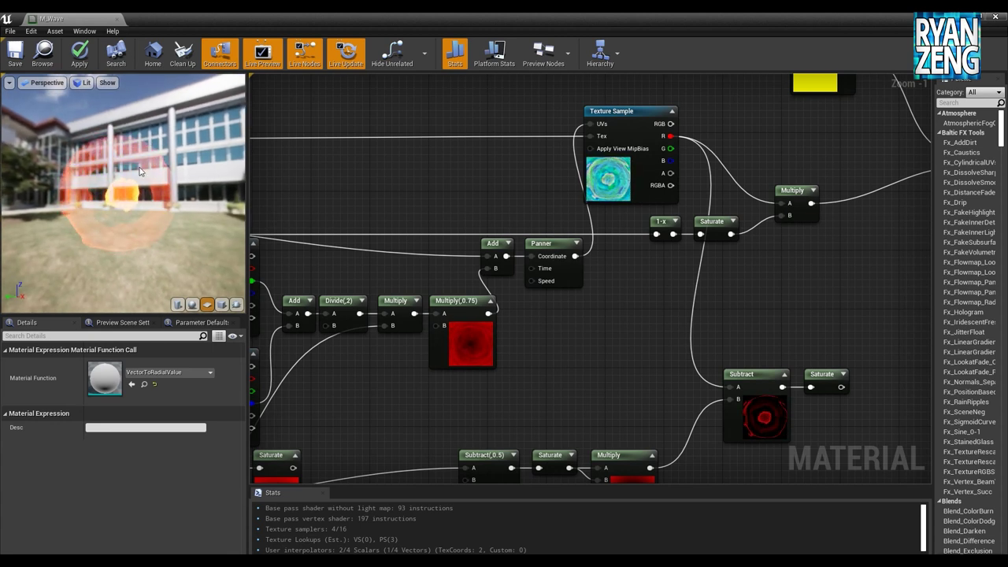
pyautogui.moveTo(147, 152); pyautogui.dragTo(150, 158)
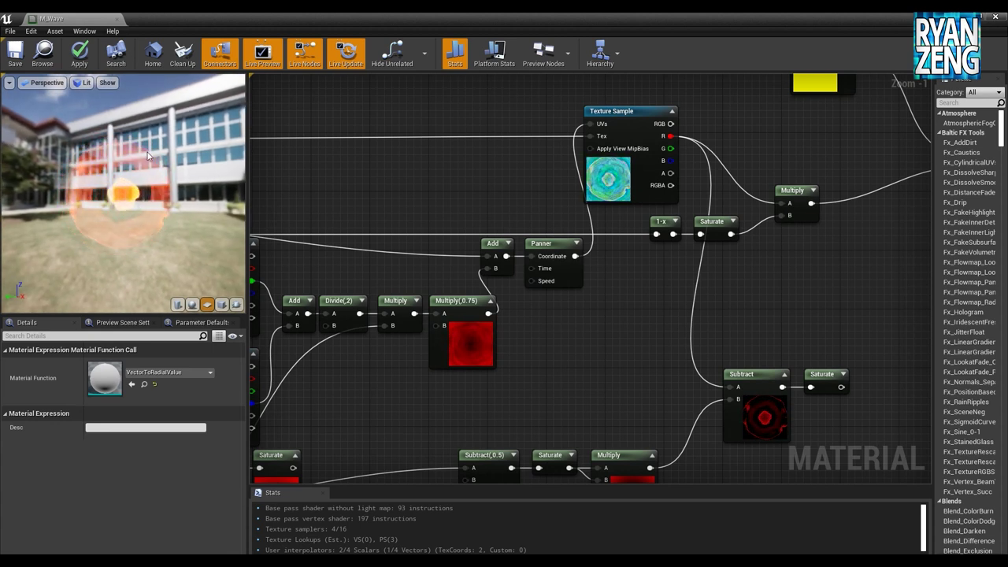
pyautogui.moveTo(140, 194); pyautogui.dragTo(121, 197)
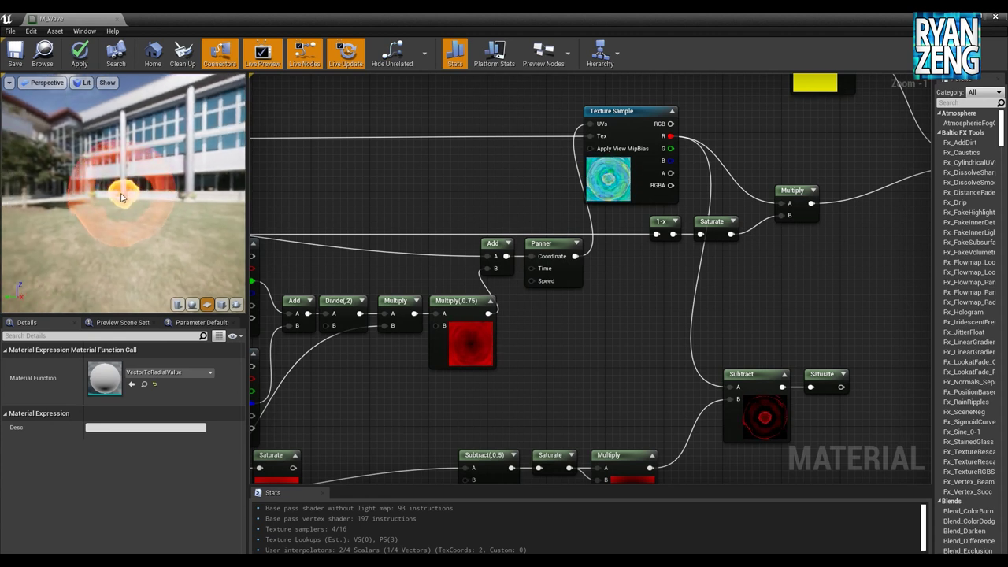
pyautogui.click(408, 213)
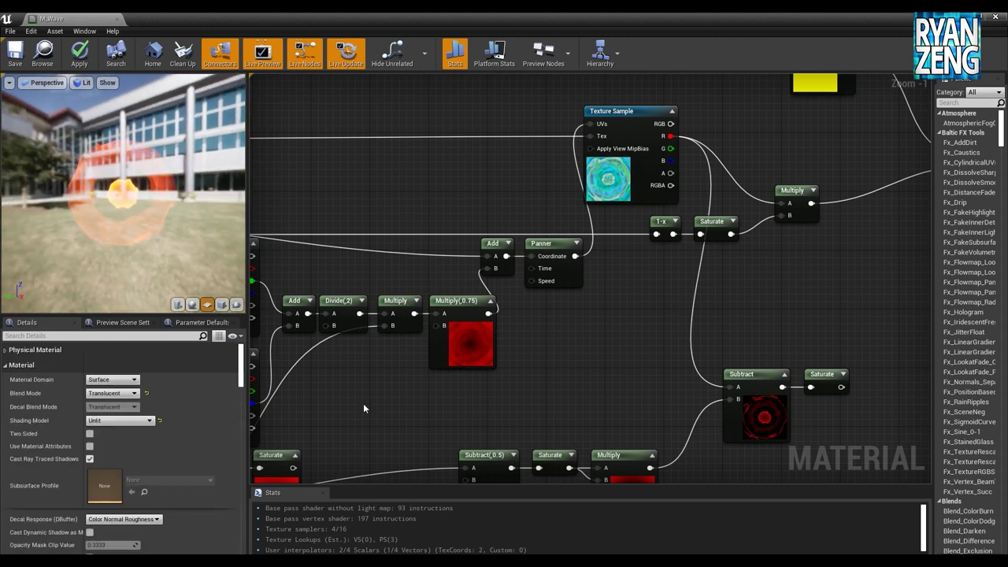
pyautogui.moveTo(363, 403); pyautogui.dragTo(425, 373, button='right')
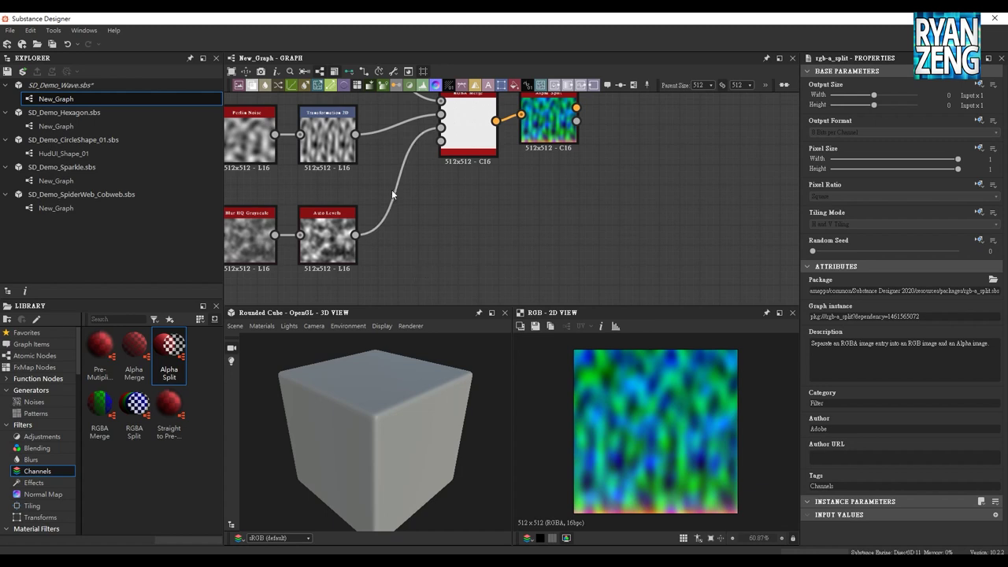
# Inspect the Gradient Linear and Curve nodes and clear empty graph space for a new node
pyautogui.moveTo(392, 196); pyautogui.dragTo(467, 189, button='middle')
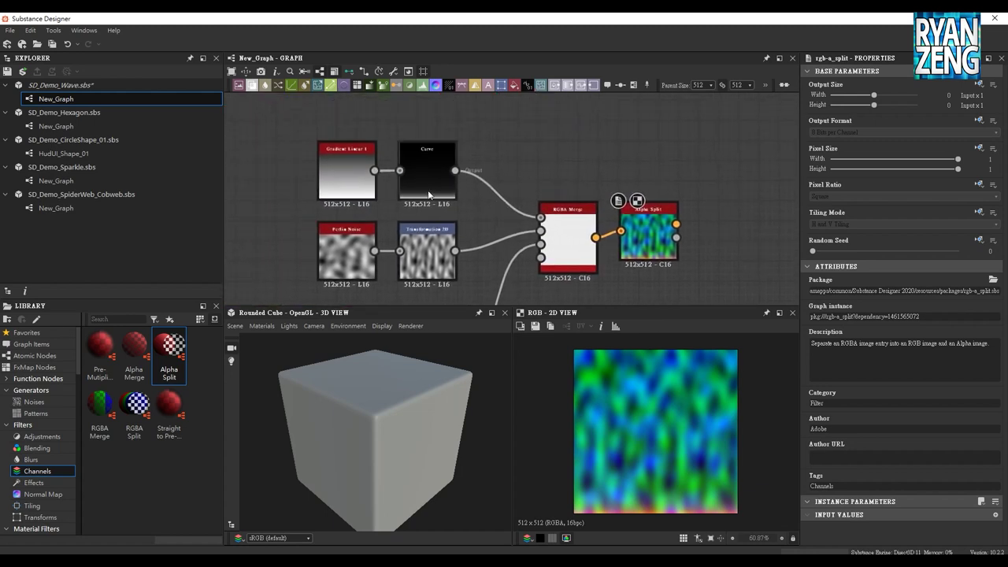
pyautogui.click(364, 179)
pyautogui.click(425, 178)
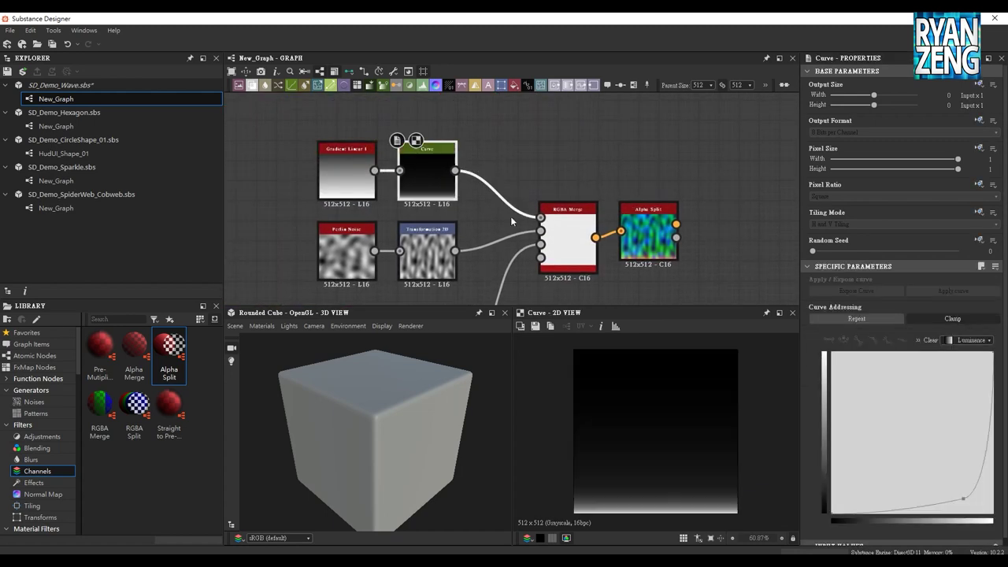
pyautogui.moveTo(475, 209); pyautogui.dragTo(494, 227, button='middle')
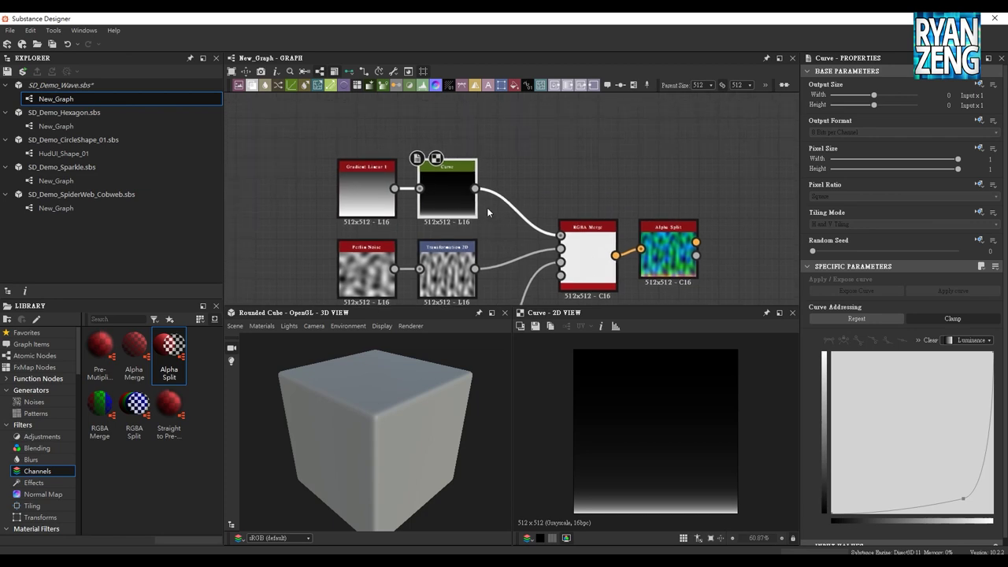
pyautogui.moveTo(328, 98)
pyautogui.mouseDown(button='middle')
pyautogui.moveTo(402, 125)
pyautogui.moveTo(441, 162)
pyautogui.mouseUp(button='middle')
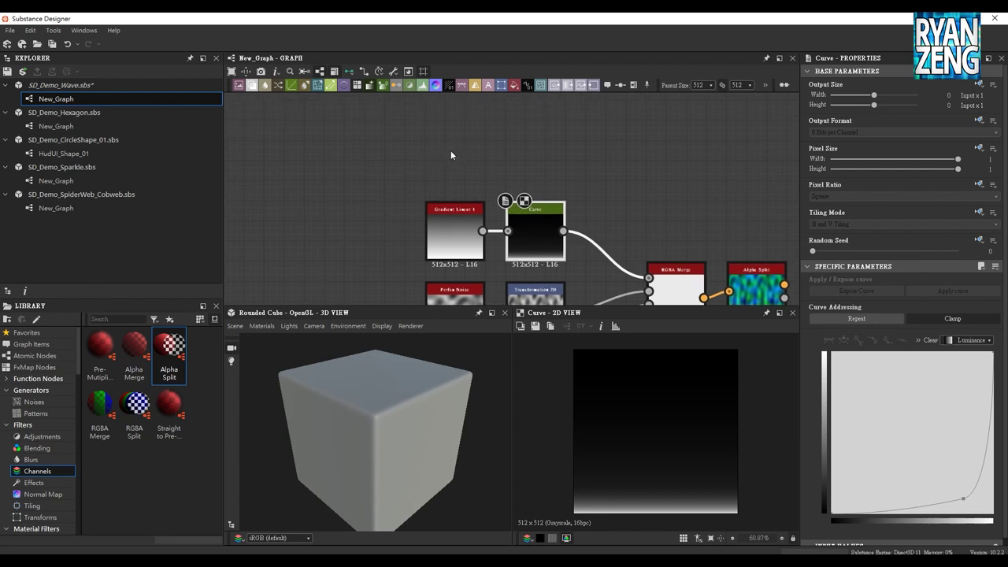
pyautogui.moveTo(355, 132)
pyautogui.mouseDown(button='middle')
pyautogui.moveTo(393, 128)
pyautogui.moveTo(382, 154)
pyautogui.mouseUp(button='middle')
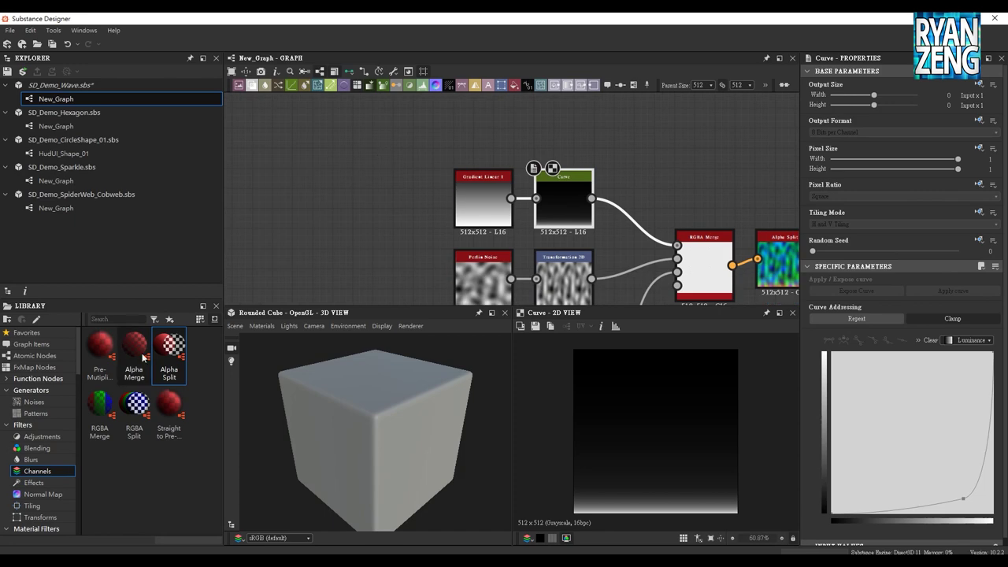
# Show the Noises generators in the Library
pyautogui.click(34, 401)
pyautogui.scroll(-3, 136, 429)
pyautogui.scroll(-3, 141, 423)
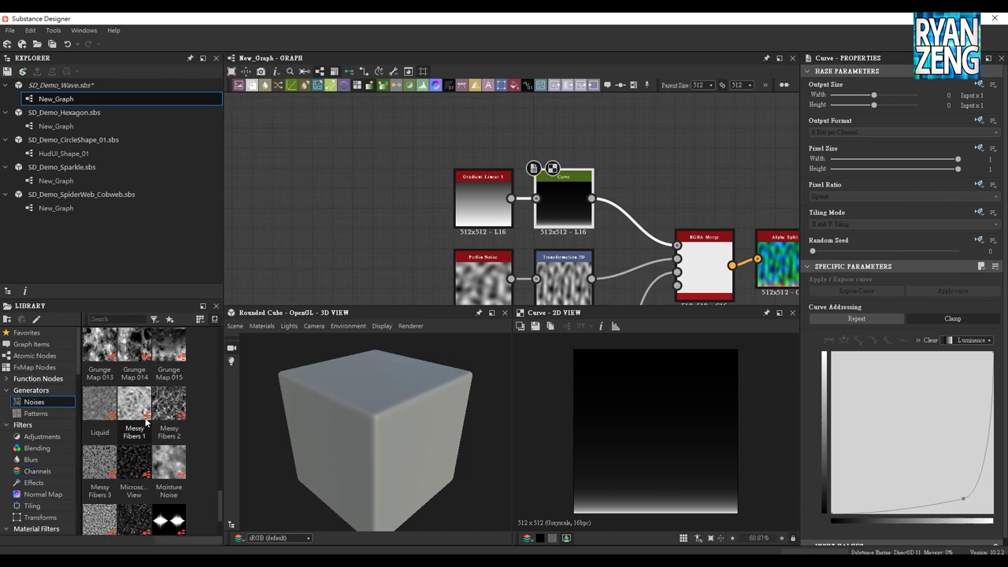
pyautogui.scroll(-3, 145, 419)
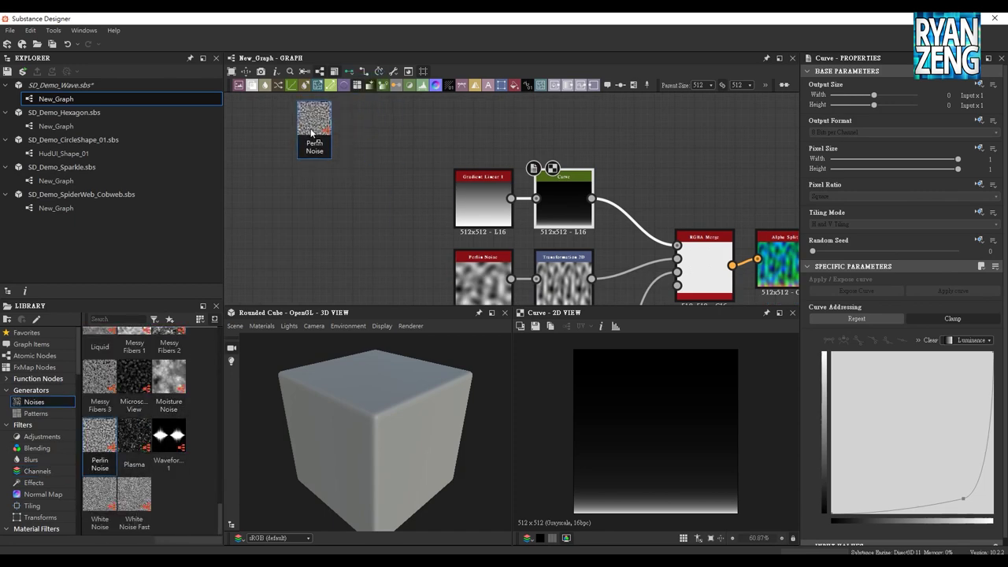
# Add a Perlin Noise node to the graph and lower its Scale from 32 to 7
pyautogui.moveTo(313, 293); pyautogui.dragTo(315, 126)
pyautogui.moveTo(305, 123); pyautogui.dragTo(347, 189, button='middle')
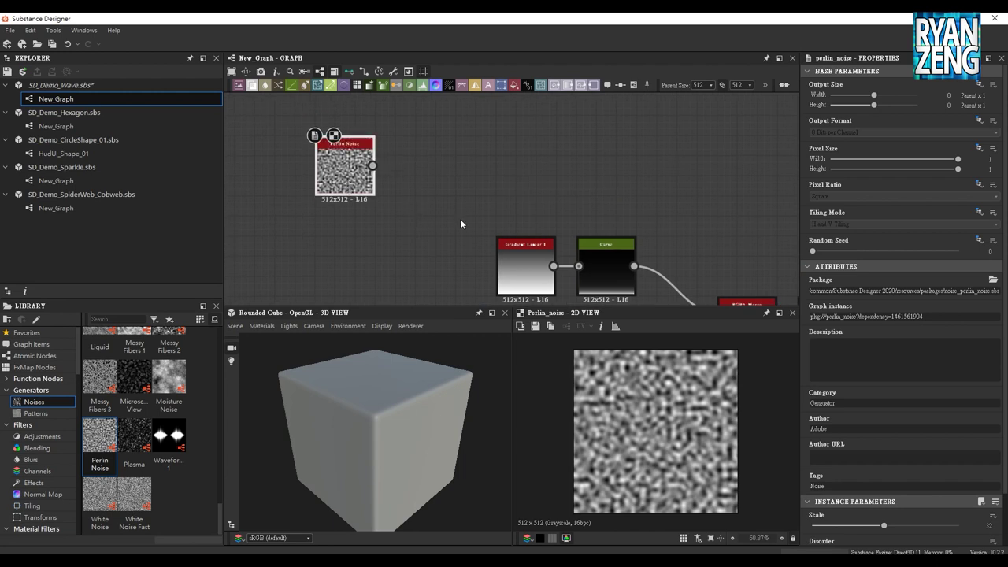
pyautogui.scroll(-2, 883, 391)
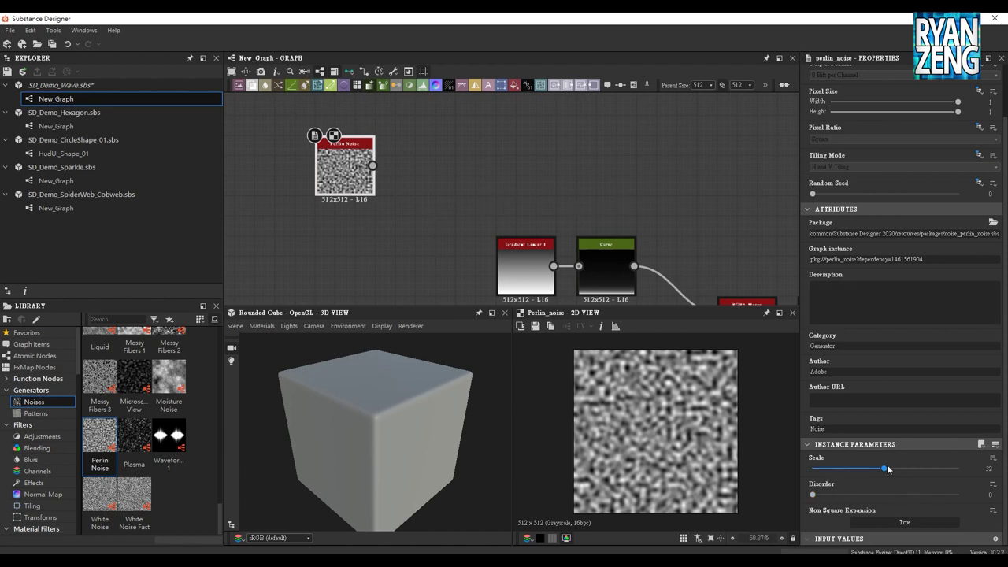
pyautogui.moveTo(884, 470)
pyautogui.mouseDown()
pyautogui.moveTo(826, 470)
pyautogui.moveTo(882, 494)
pyautogui.moveTo(815, 500)
pyautogui.mouseUp()
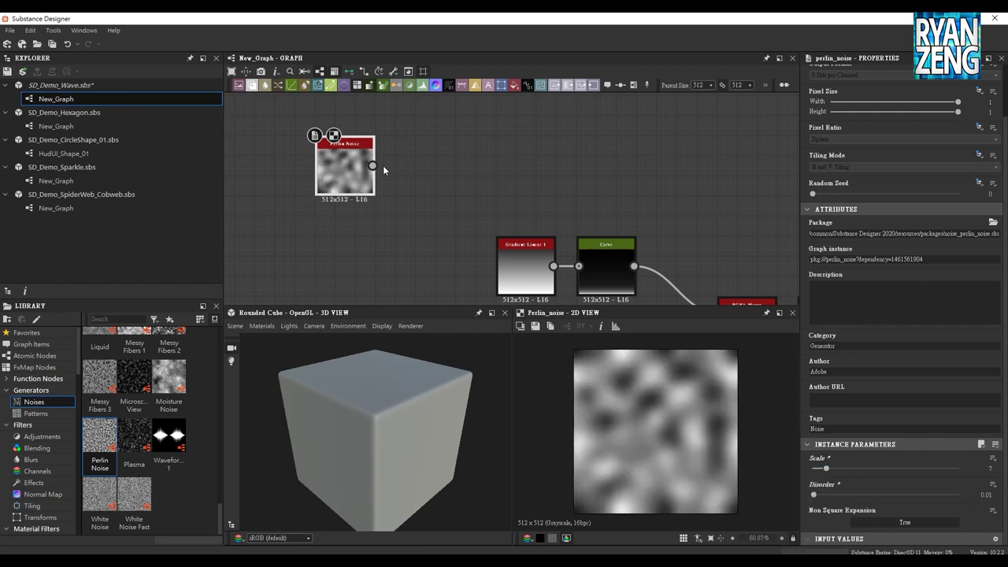
pyautogui.scroll(2, 377, 191)
# Insert a Slope Blur Grayscale node after Perlin Noise, feeding Perlin Noise into both inputs
pyautogui.moveTo(357, 186); pyautogui.dragTo(504, 183)
pyautogui.write('slop')
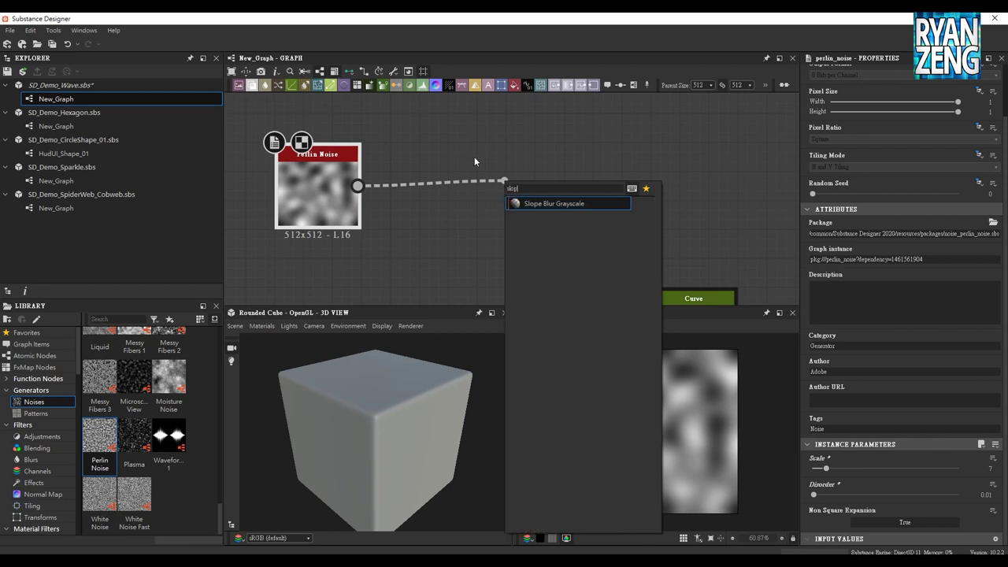
pyautogui.click(541, 205)
pyautogui.moveTo(563, 224); pyautogui.dragTo(447, 226)
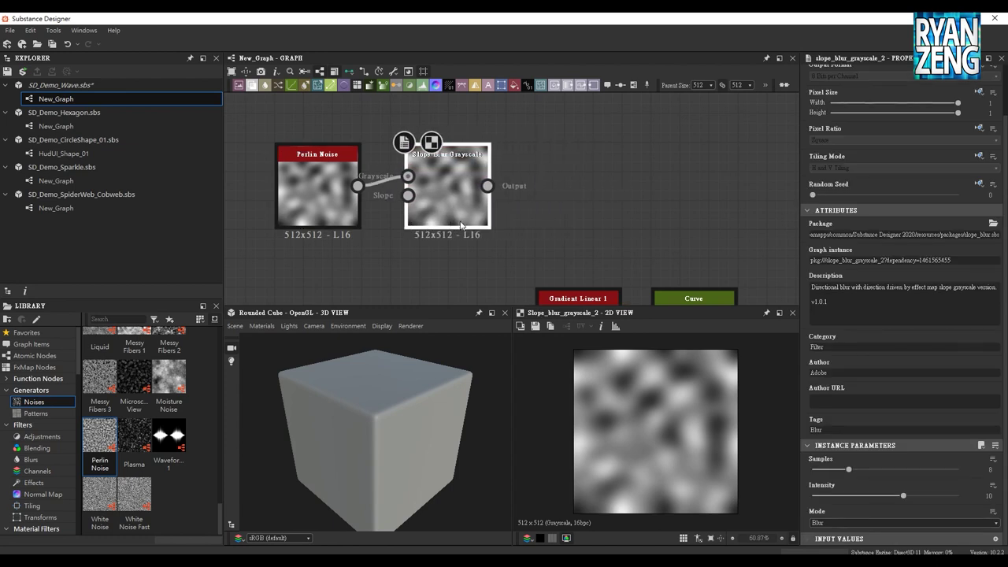
pyautogui.moveTo(358, 187); pyautogui.dragTo(394, 195)
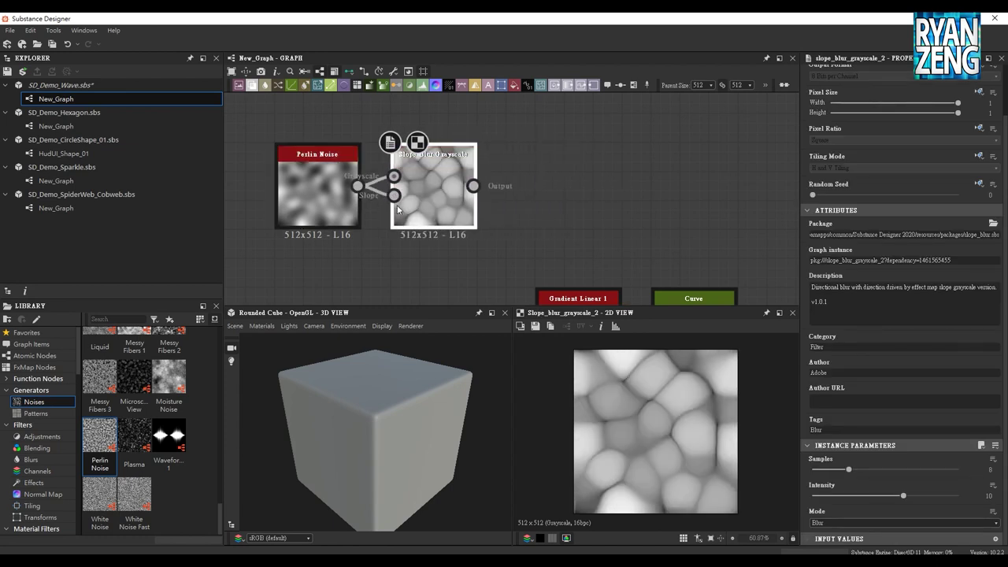
pyautogui.moveTo(545, 220); pyautogui.dragTo(513, 179, button='middle')
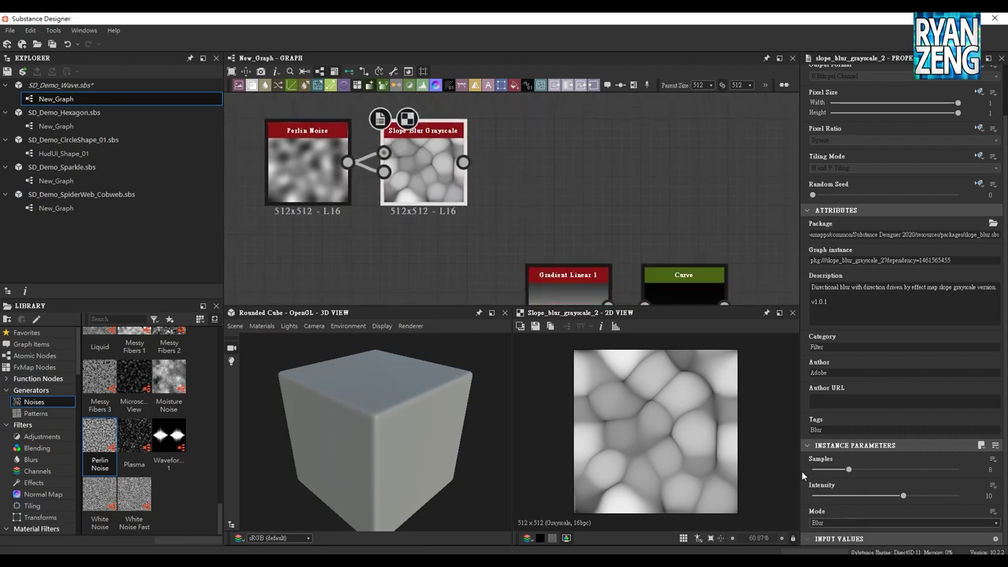
# Set Slope Blur Samples to 12 and Intensity to 10.67, and try its Mode options
pyautogui.moveTo(848, 469); pyautogui.dragTo(844, 470)
pyautogui.moveTo(906, 495); pyautogui.dragTo(939, 496)
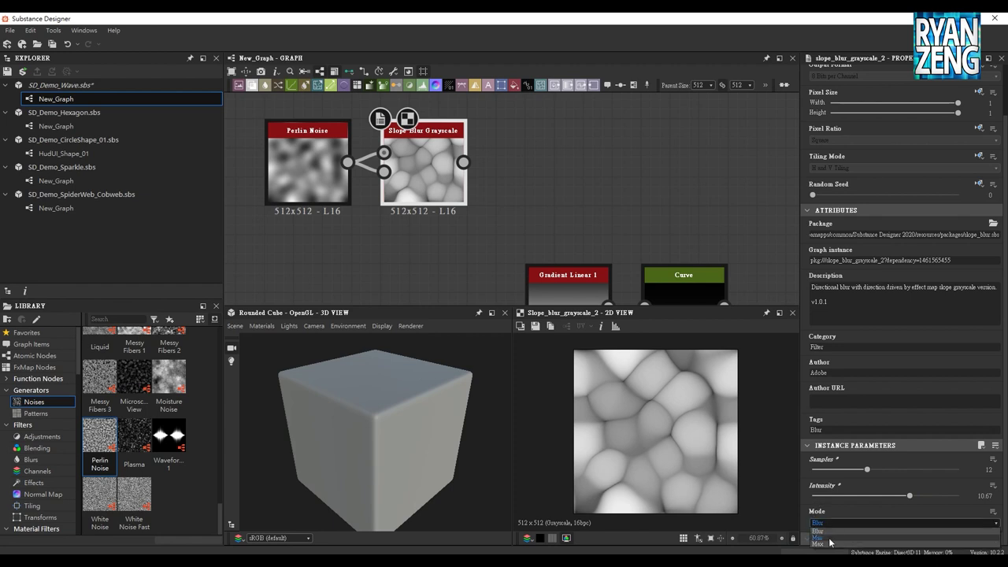
pyautogui.click(830, 538)
pyautogui.click(828, 545)
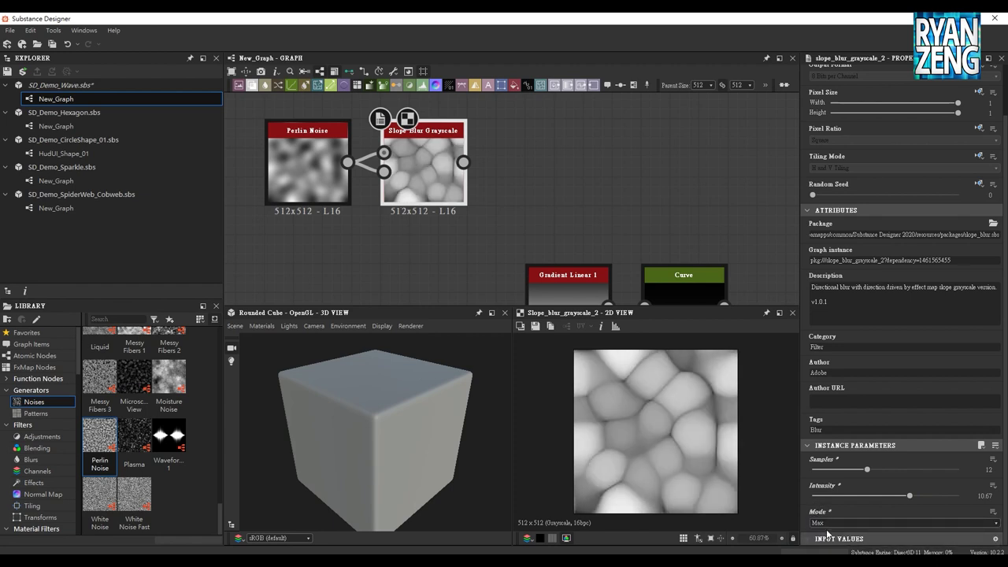
pyautogui.click(824, 524)
pyautogui.moveTo(463, 161); pyautogui.dragTo(528, 160)
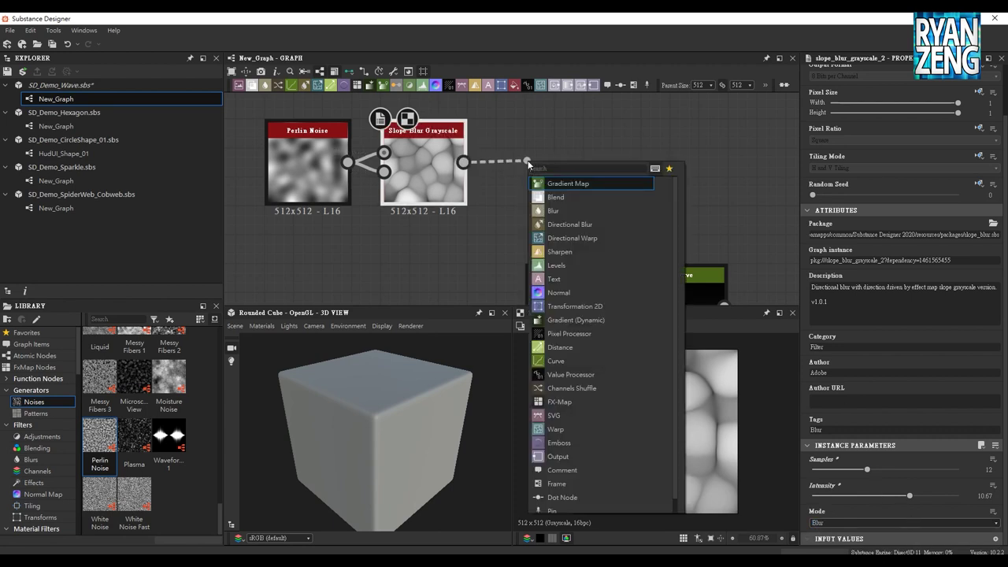
# Insert an Invert Grayscale node after Slope Blur Grayscale
pyautogui.write('inve')
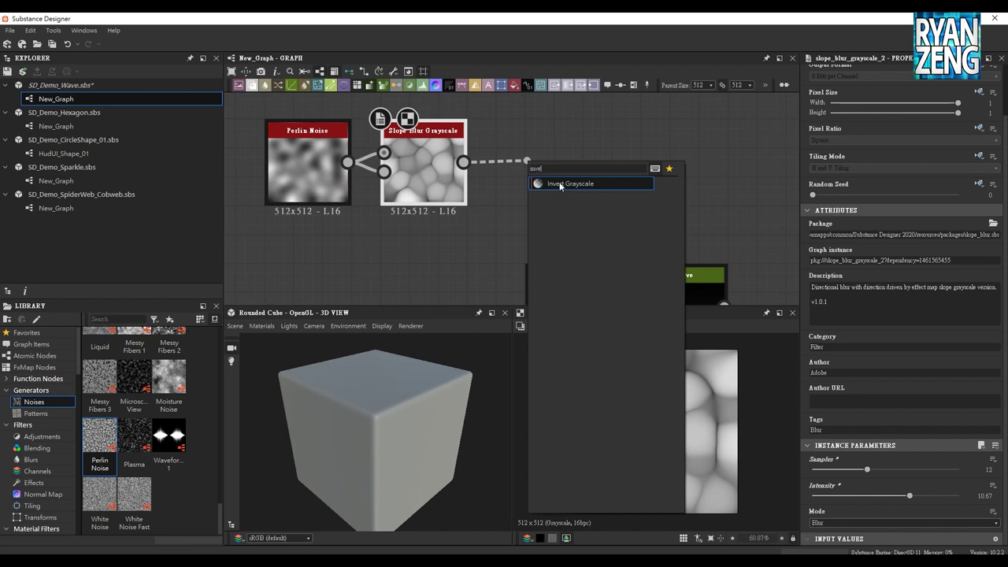
pyautogui.click(560, 185)
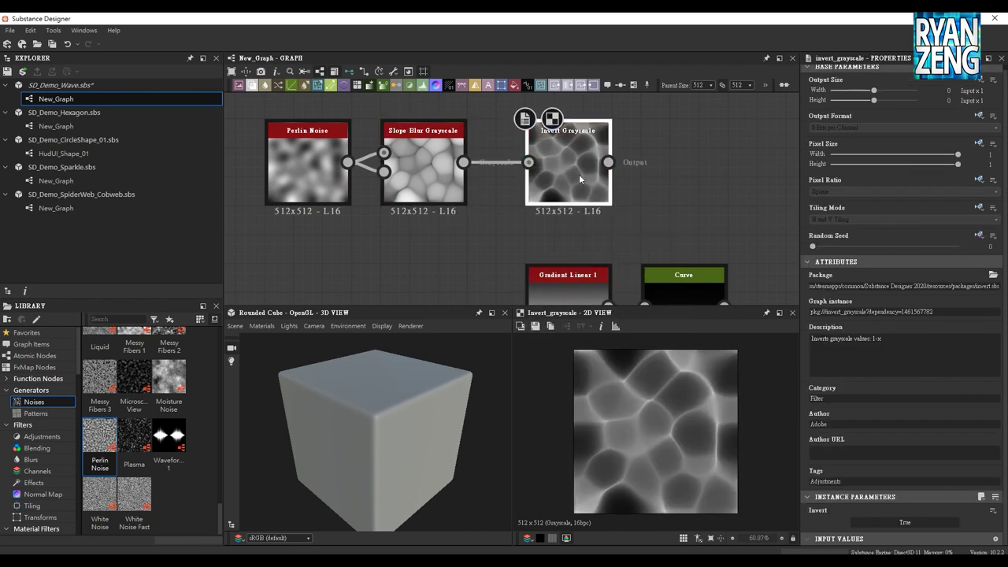
pyautogui.moveTo(615, 201); pyautogui.dragTo(614, 202, button='middle')
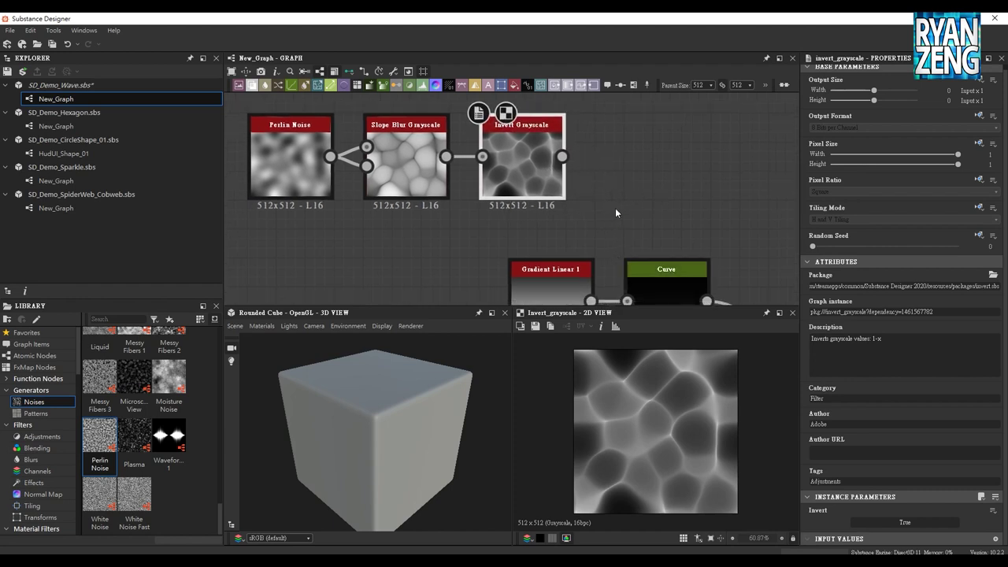
pyautogui.moveTo(617, 199); pyautogui.dragTo(525, 214, button='middle')
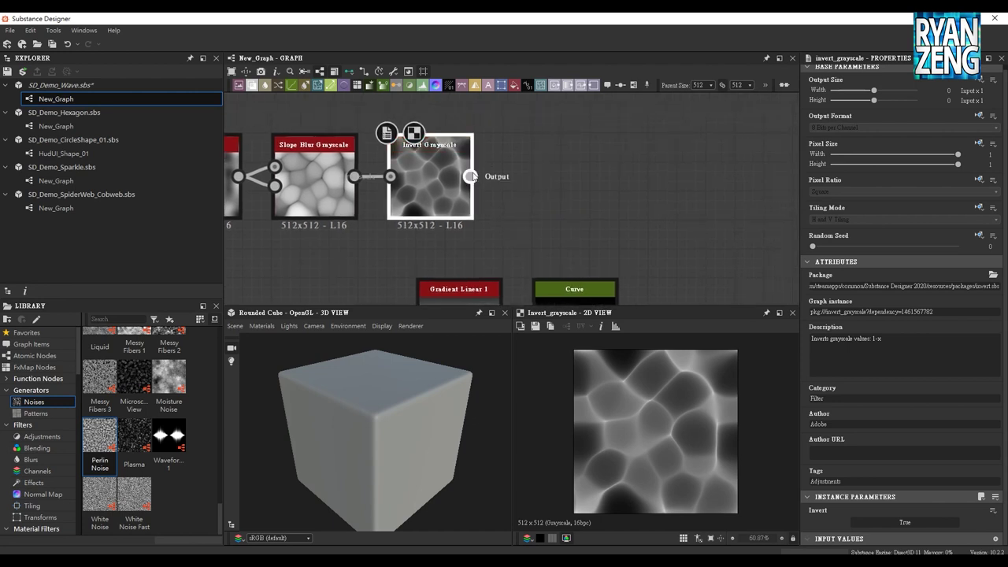
# Add a Transformation 2D node wired to Invert Grayscale's output
pyautogui.moveTo(506, 175); pyautogui.dragTo(508, 172)
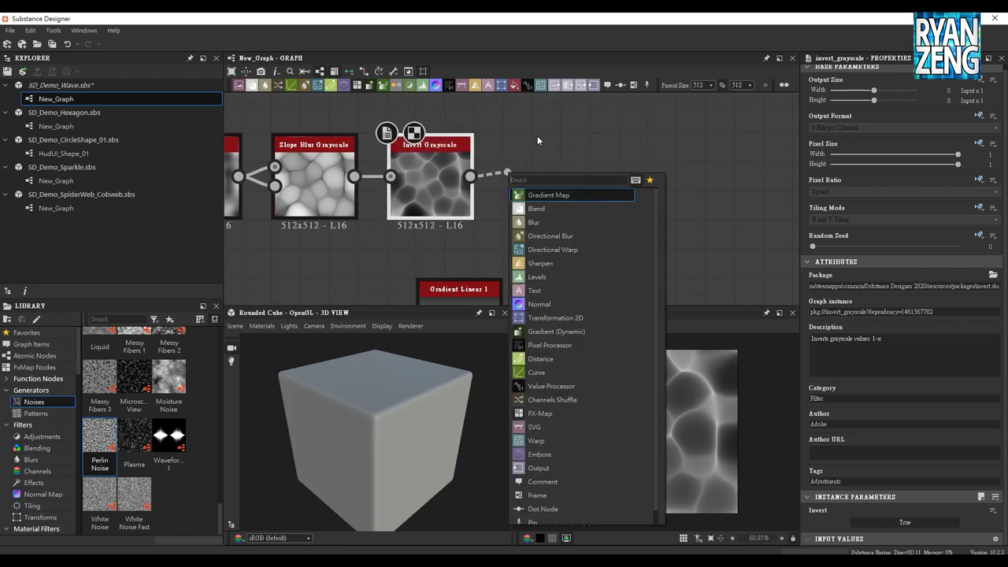
pyautogui.click(537, 142)
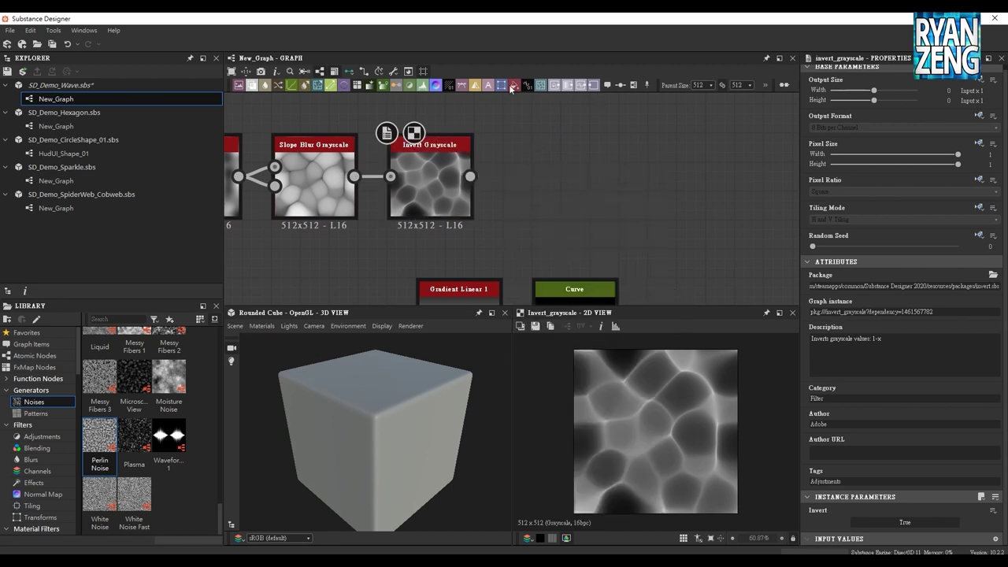
pyautogui.moveTo(510, 87); pyautogui.dragTo(546, 175)
pyautogui.moveTo(470, 177); pyautogui.dragTo(507, 177)
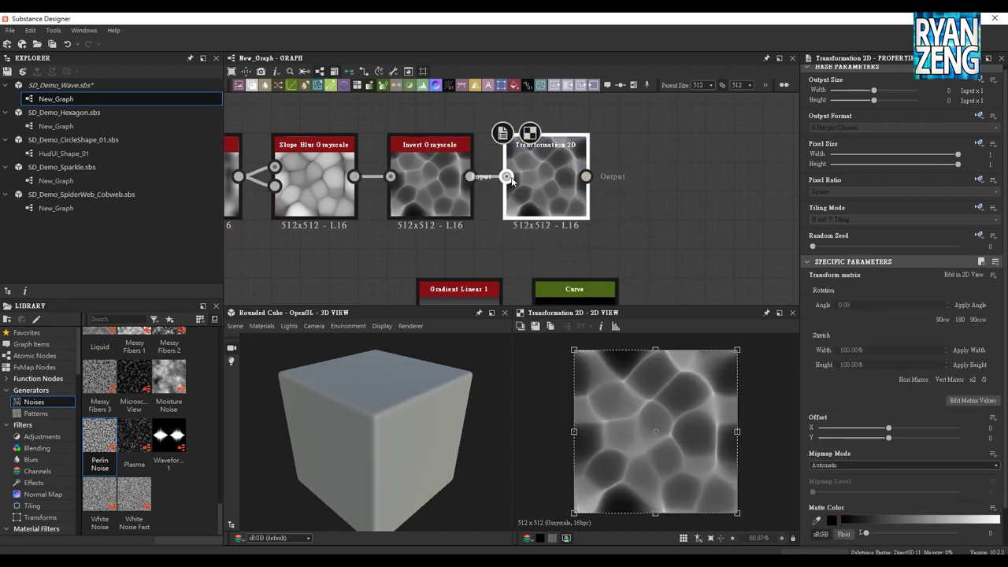
pyautogui.moveTo(645, 224); pyautogui.dragTo(631, 213, button='middle')
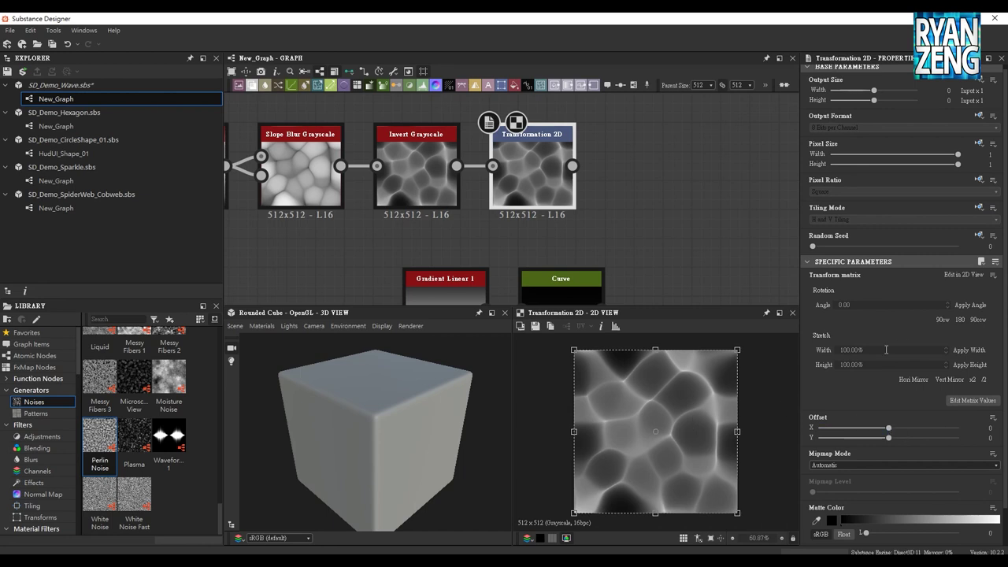
# Set the Transformation 2D Stretch Width to 200% and check the tiled preview
pyautogui.click(886, 350)
pyautogui.write('200')
pyautogui.press('Return')
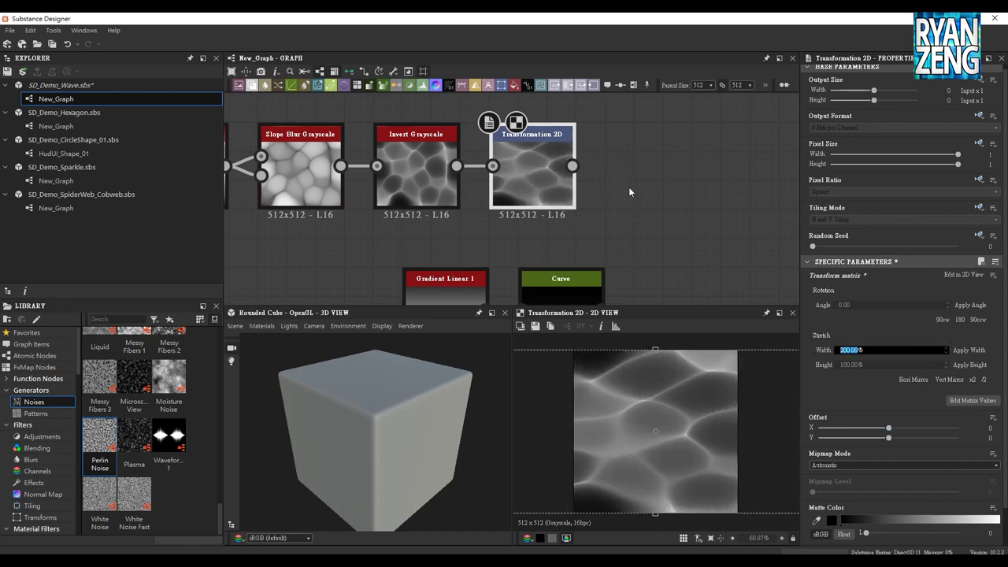
pyautogui.click(684, 538)
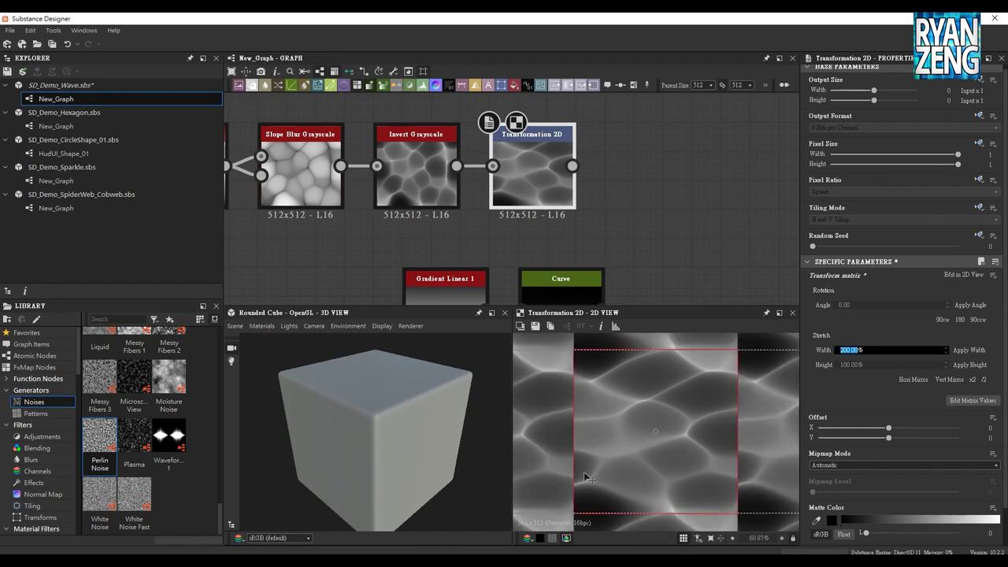
pyautogui.click(683, 538)
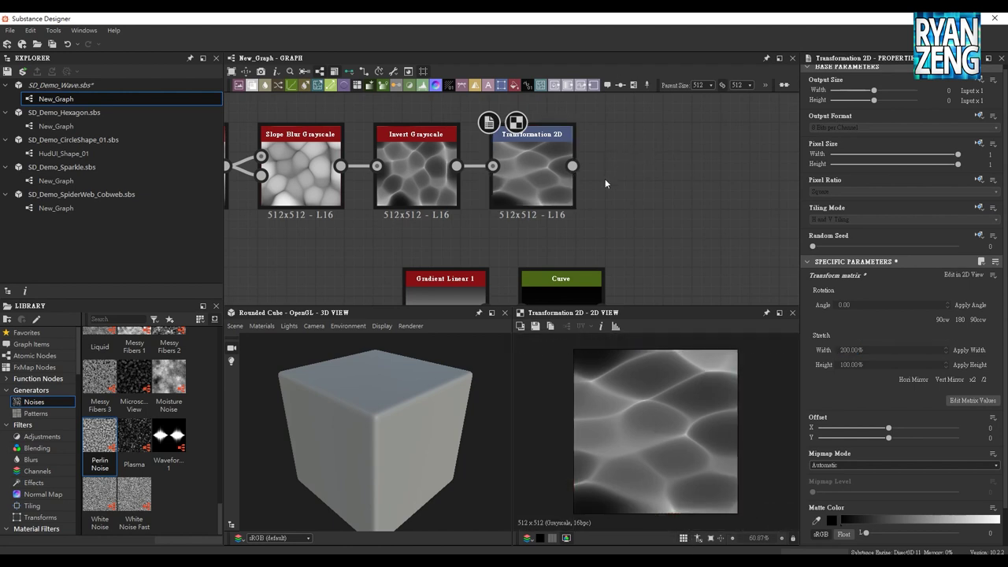
pyautogui.moveTo(618, 207); pyautogui.dragTo(576, 207, button='middle')
pyautogui.moveTo(532, 167); pyautogui.dragTo(603, 171)
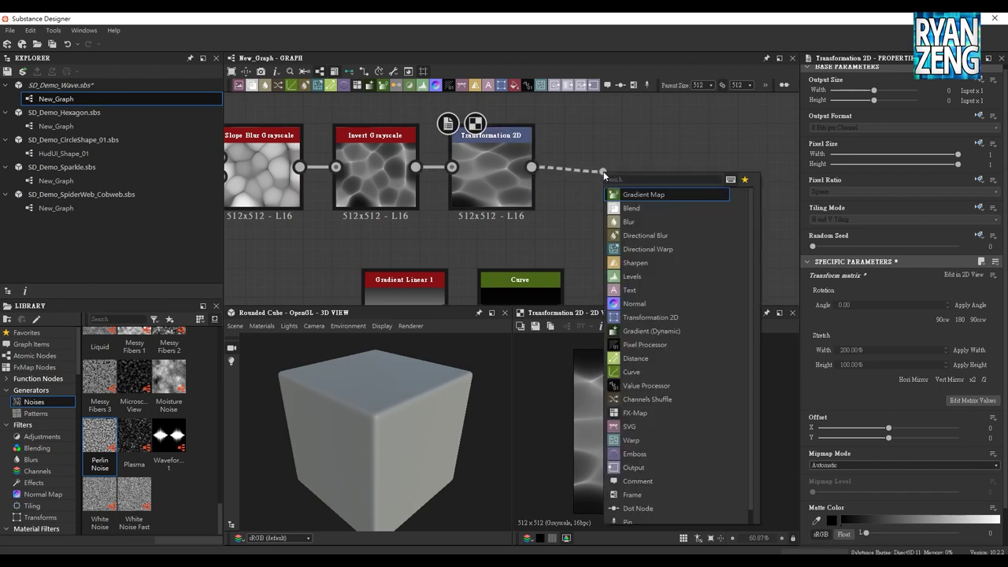
# Add a Make It Tile Photo Grayscale node after Transformation 2D
pyautogui.write('mak')
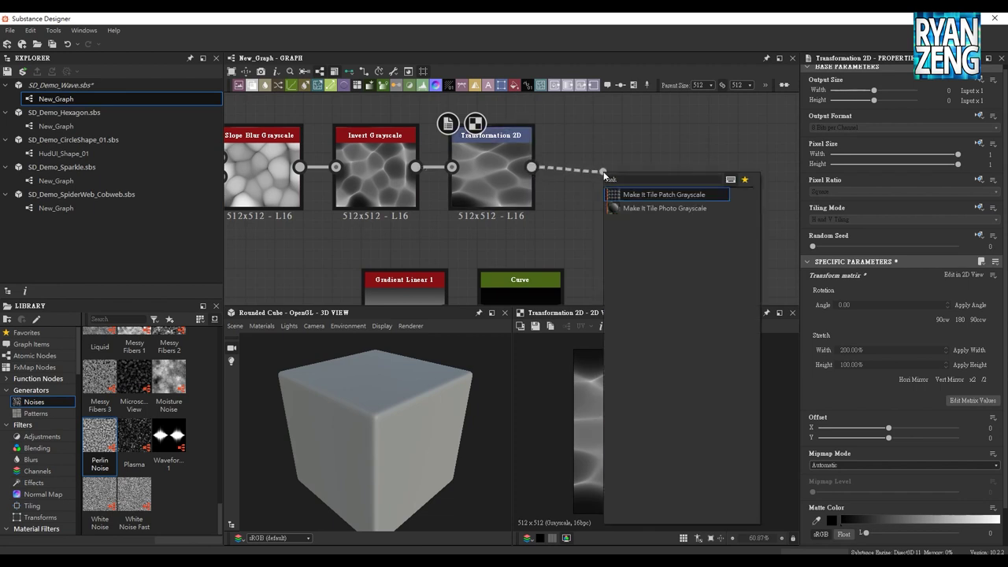
pyautogui.click(673, 208)
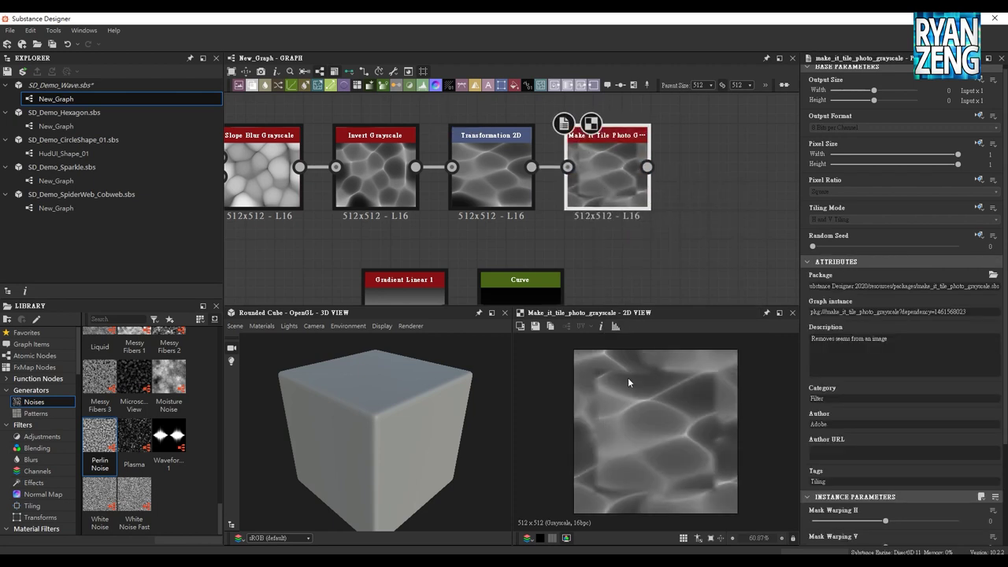
pyautogui.scroll(-3, 896, 431)
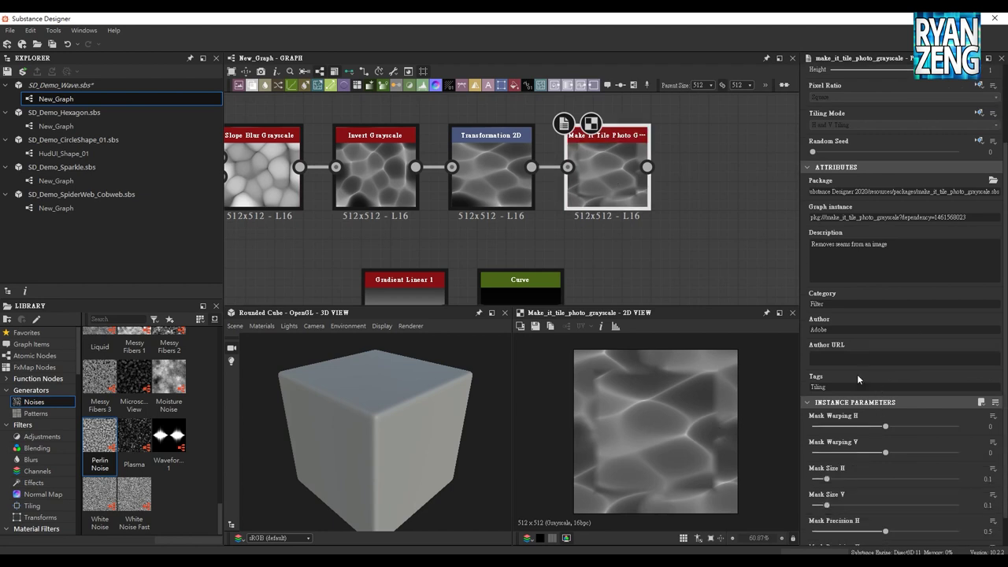
pyautogui.scroll(-1, 857, 374)
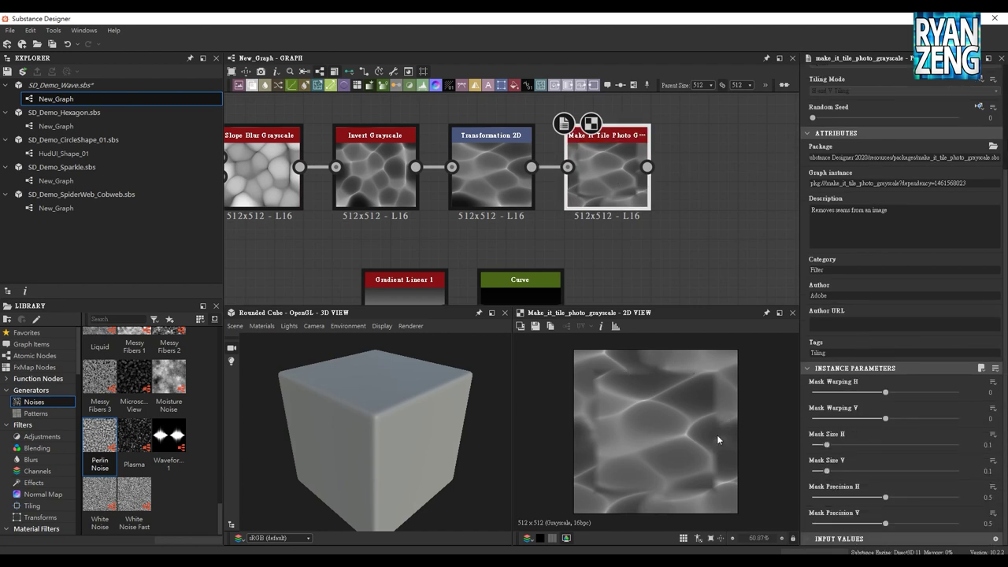
# Tune Make It Tile's Mask Warping (V 84.95), Mask Size and Mask Precision (0.44)
pyautogui.moveTo(886, 392); pyautogui.dragTo(836, 392)
pyautogui.moveTo(886, 418)
pyautogui.mouseDown()
pyautogui.moveTo(848, 419)
pyautogui.moveTo(947, 419)
pyautogui.mouseUp()
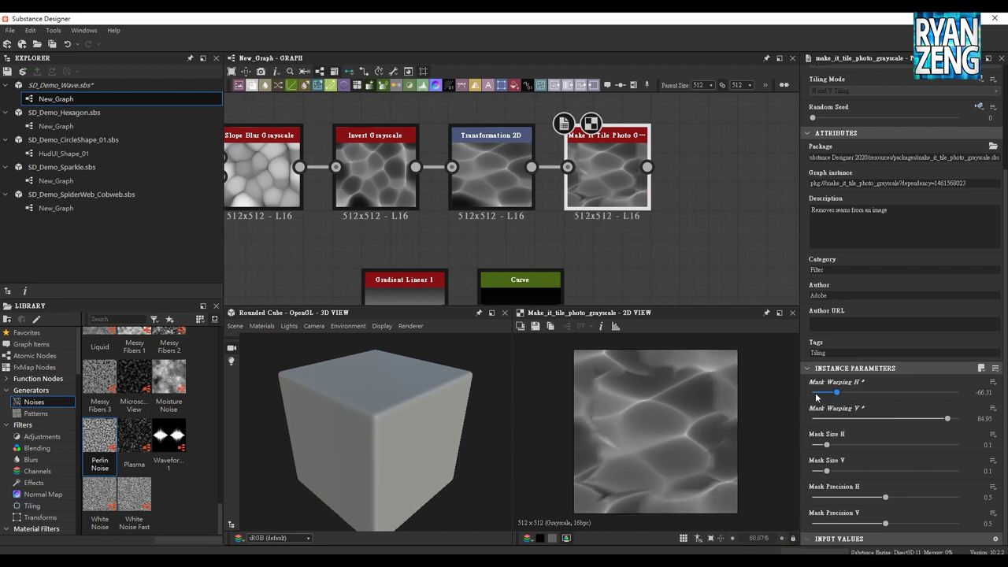
pyautogui.moveTo(837, 392); pyautogui.dragTo(876, 392)
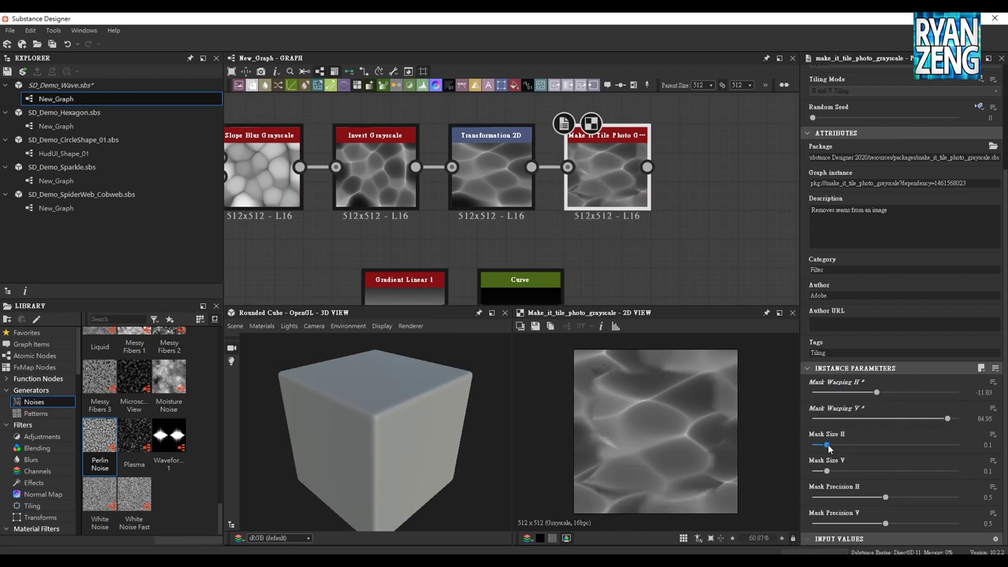
pyautogui.moveTo(826, 445)
pyautogui.mouseDown()
pyautogui.moveTo(953, 444)
pyautogui.moveTo(896, 445)
pyautogui.mouseUp()
pyautogui.moveTo(826, 471)
pyautogui.mouseDown()
pyautogui.moveTo(971, 470)
pyautogui.moveTo(872, 477)
pyautogui.moveTo(865, 498)
pyautogui.mouseUp()
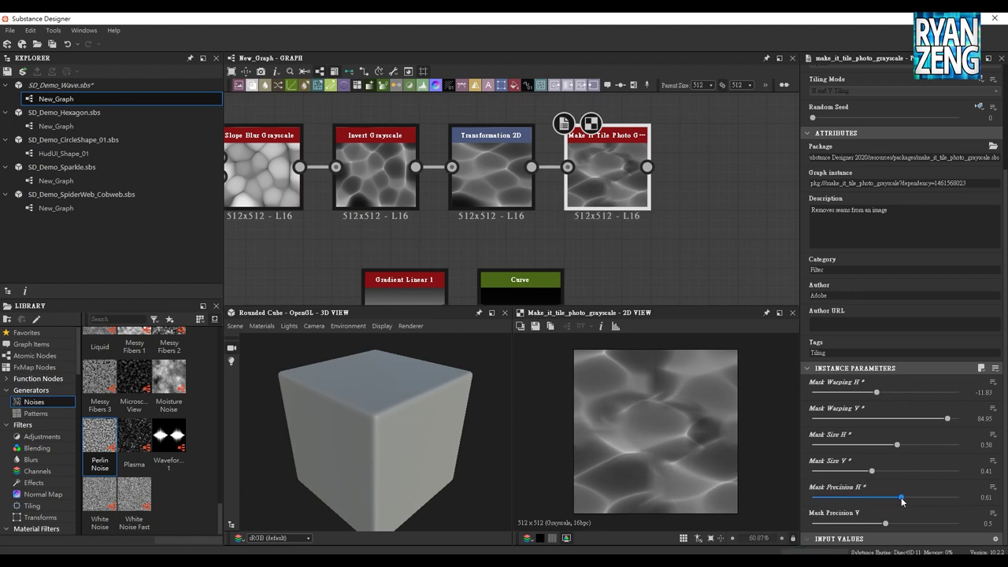
pyautogui.moveTo(865, 497)
pyautogui.mouseDown()
pyautogui.moveTo(876, 497)
pyautogui.moveTo(828, 524)
pyautogui.mouseUp()
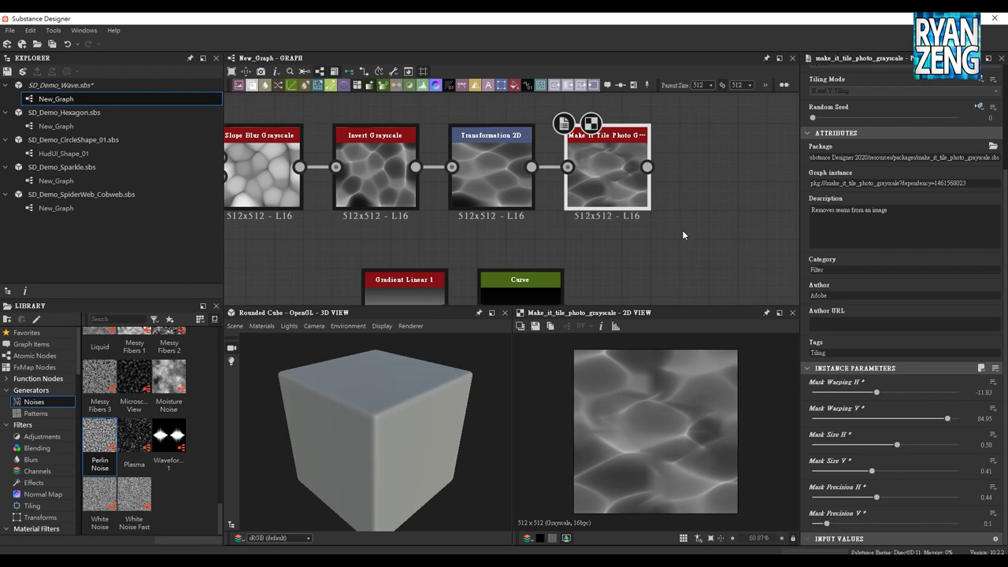
pyautogui.moveTo(872, 472); pyautogui.dragTo(853, 471)
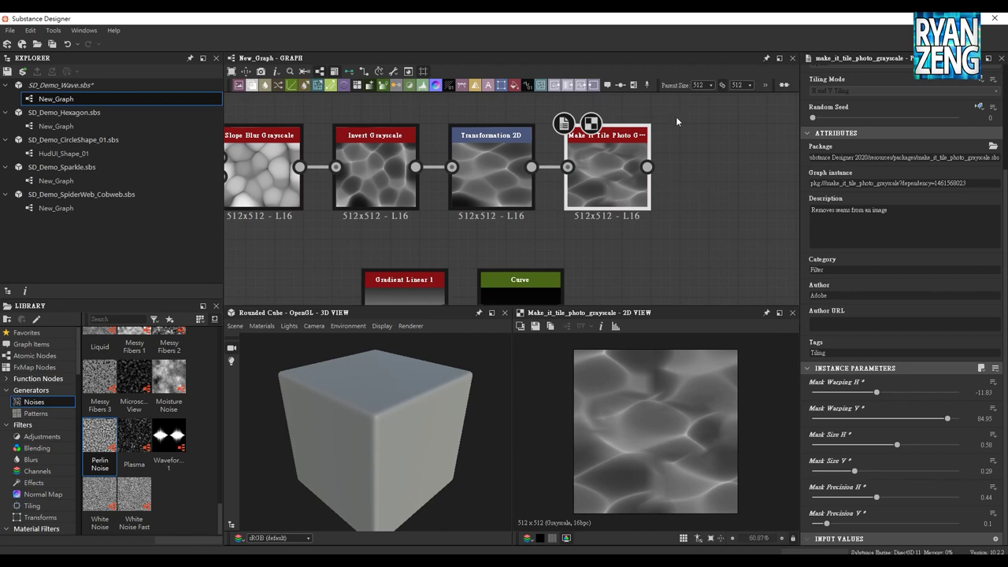
# Check the Make It Tile output's value histogram in the 2D view
pyautogui.moveTo(675, 164); pyautogui.dragTo(572, 184, button='middle')
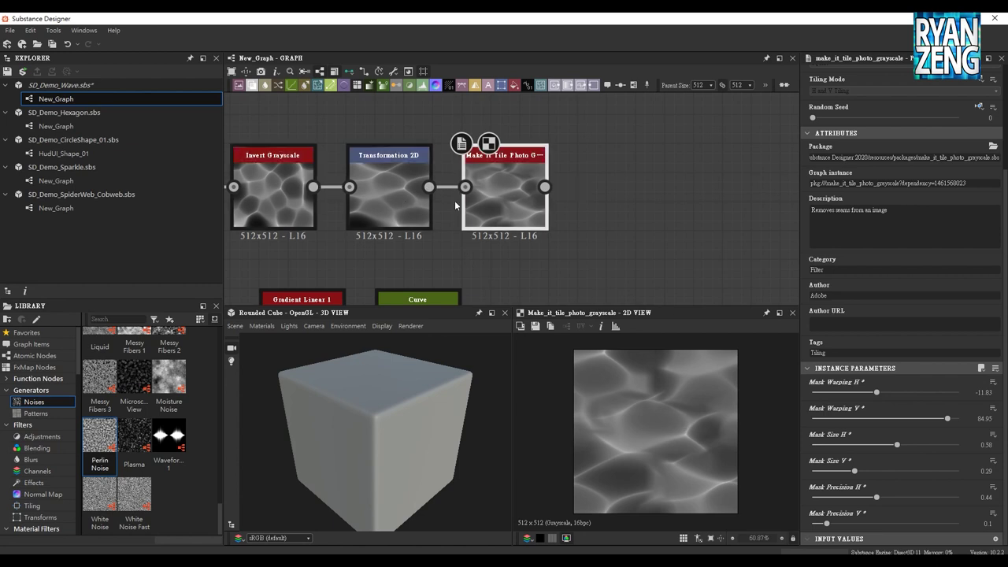
pyautogui.click(616, 326)
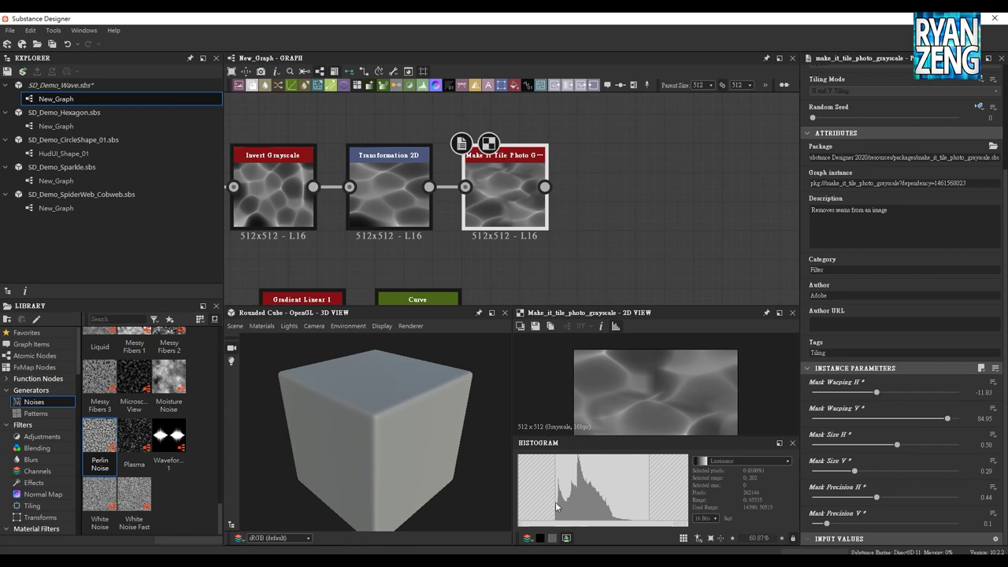
pyautogui.click(616, 326)
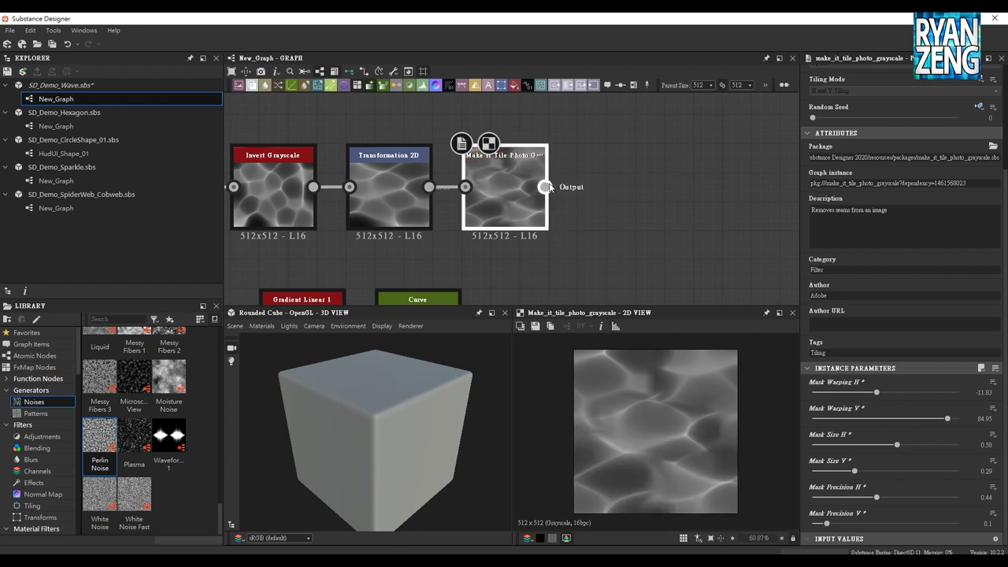
pyautogui.moveTo(545, 186); pyautogui.dragTo(671, 191)
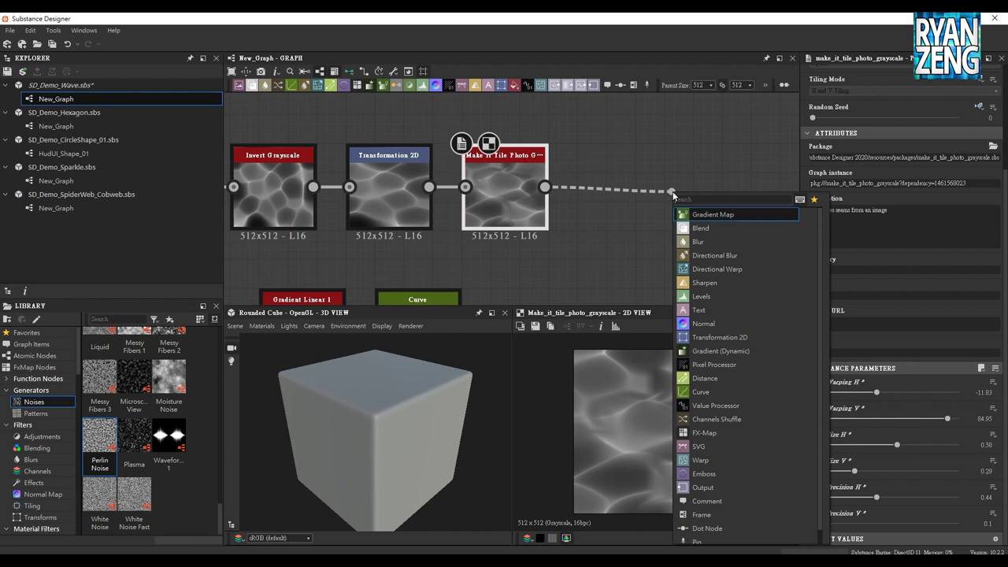
# Add an Auto Levels node after Make It Tile
pyautogui.write('au')
pyautogui.press('Return')
pyautogui.moveTo(709, 209); pyautogui.dragTo(622, 210)
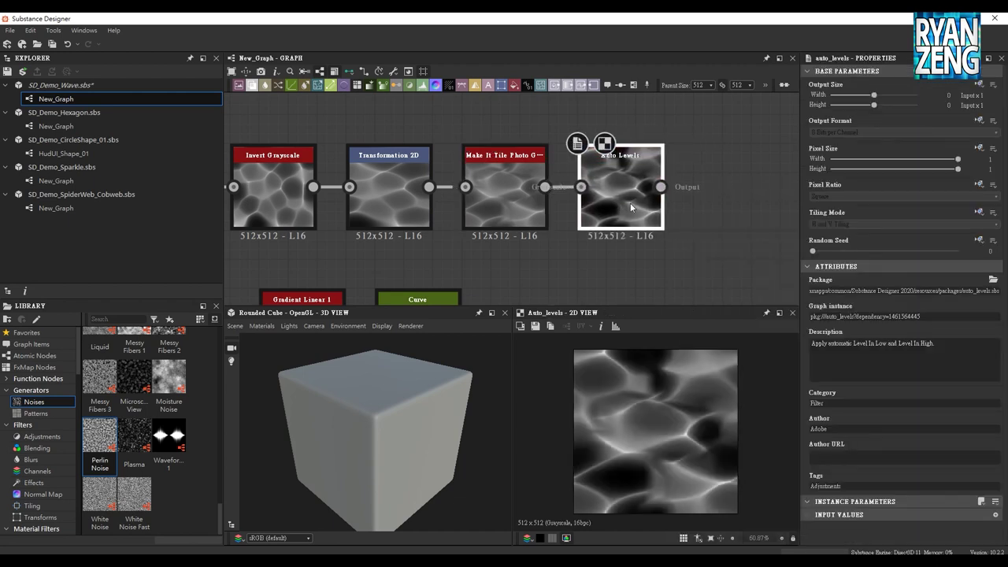
pyautogui.moveTo(702, 233)
pyautogui.mouseDown(button='middle')
pyautogui.moveTo(589, 225)
pyautogui.moveTo(563, 211)
pyautogui.mouseUp(button='middle')
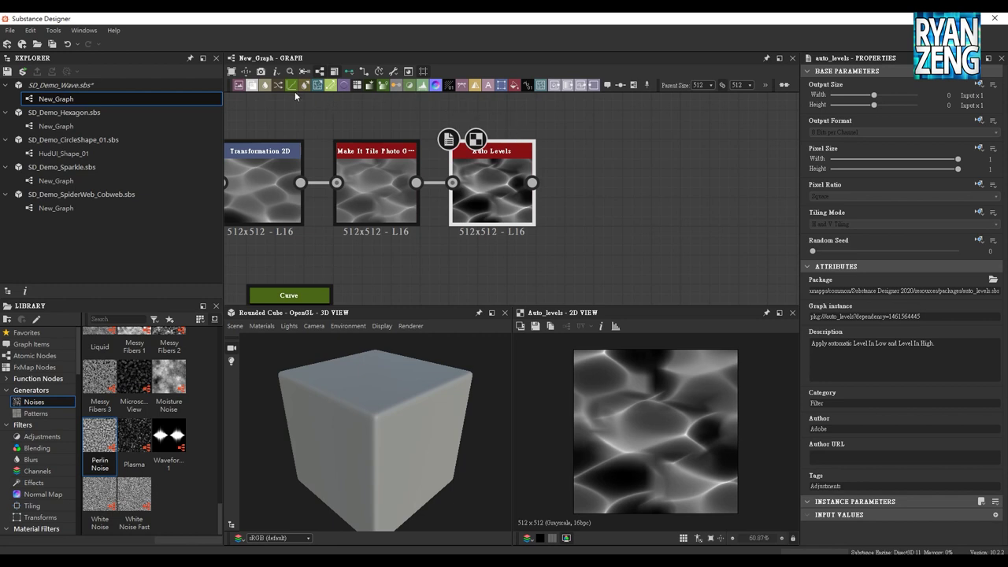
# Add a Curve node after Auto Levels and bend it down to leave thin bright crests
pyautogui.hotkey('ctrl', 'v')
pyautogui.moveTo(532, 183); pyautogui.dragTo(568, 182)
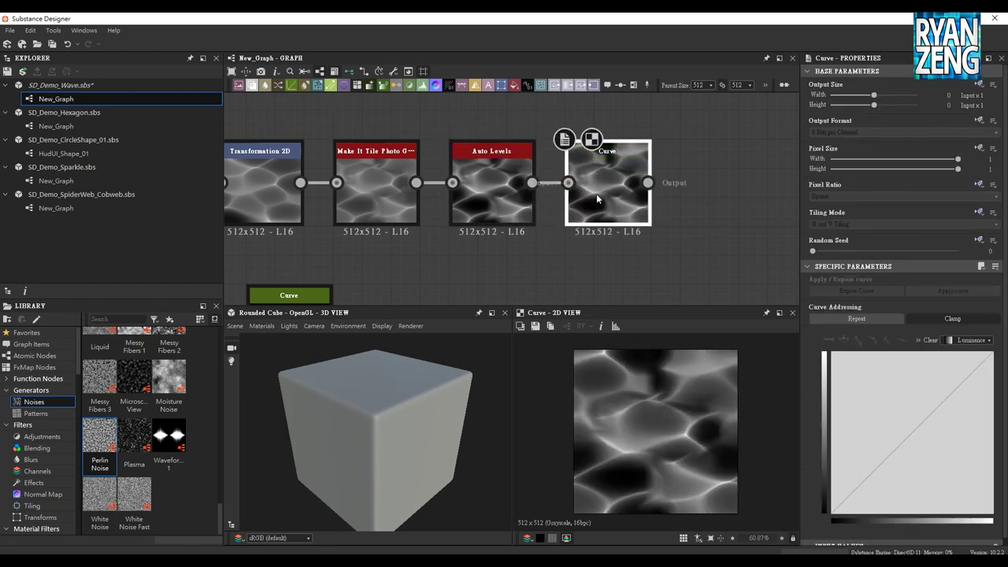
pyautogui.moveTo(924, 432); pyautogui.dragTo(947, 496)
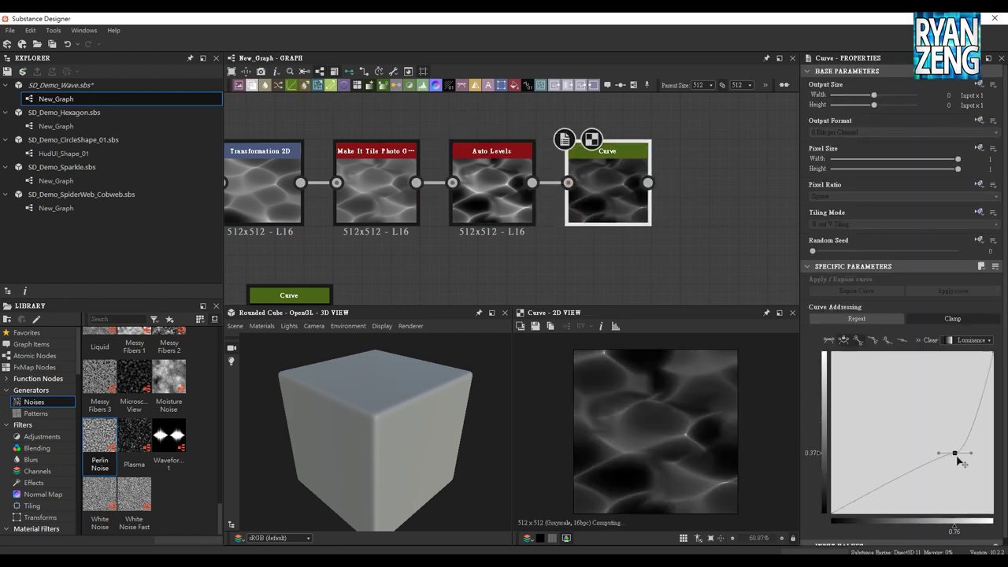
pyautogui.moveTo(964, 497)
pyautogui.mouseDown()
pyautogui.moveTo(983, 493)
pyautogui.moveTo(950, 496)
pyautogui.moveTo(977, 467)
pyautogui.moveTo(952, 477)
pyautogui.moveTo(986, 444)
pyautogui.mouseUp()
pyautogui.moveTo(948, 476); pyautogui.dragTo(952, 474)
# Select the whole wave node chain and shift it down-left
pyautogui.moveTo(710, 217)
pyautogui.mouseDown(button='middle')
pyautogui.moveTo(507, 191)
pyautogui.moveTo(462, 219)
pyautogui.moveTo(592, 240)
pyautogui.mouseUp(button='middle')
pyautogui.scroll(-2, 461, 218)
pyautogui.scroll(-1, 537, 227)
pyautogui.moveTo(321, 137)
pyautogui.mouseDown()
pyautogui.moveTo(768, 230)
pyautogui.moveTo(581, 223)
pyautogui.moveTo(563, 240)
pyautogui.mouseUp()
pyautogui.moveTo(614, 255); pyautogui.dragTo(585, 170, button='middle')
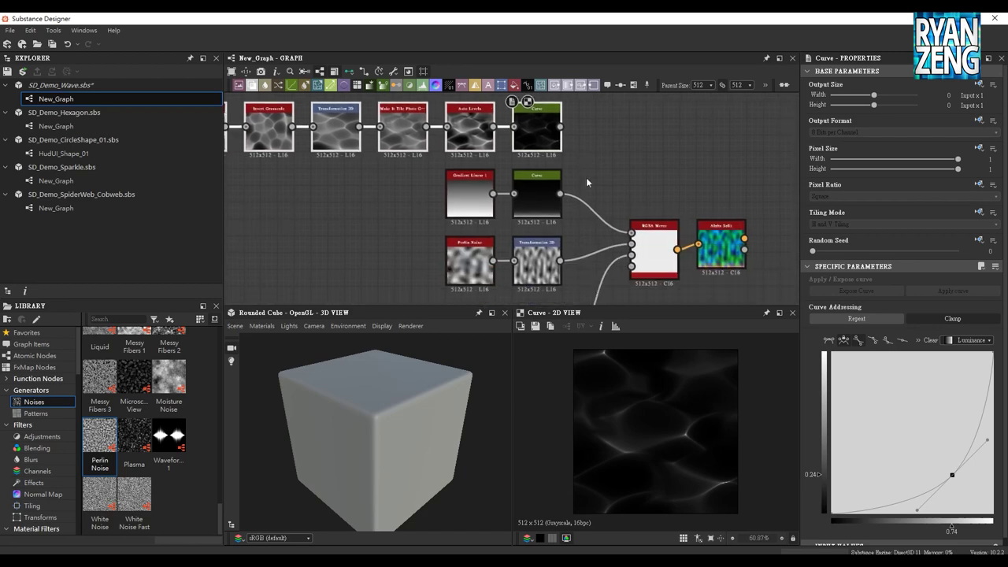
# Select only the Alpha Split node
pyautogui.scroll(2, 590, 194)
pyautogui.moveTo(555, 96); pyautogui.dragTo(759, 275)
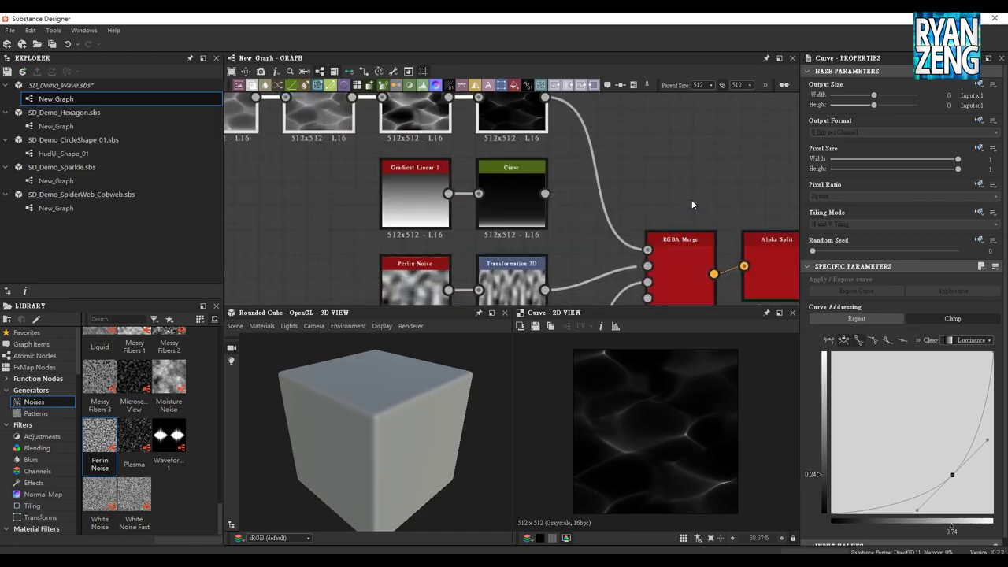
pyautogui.moveTo(759, 275); pyautogui.dragTo(563, 234, button='middle')
pyautogui.doubleClick(576, 232)
# Save the Alpha Split output over T_SD_Wave_01.png, confirming the overwrite
pyautogui.click(535, 326)
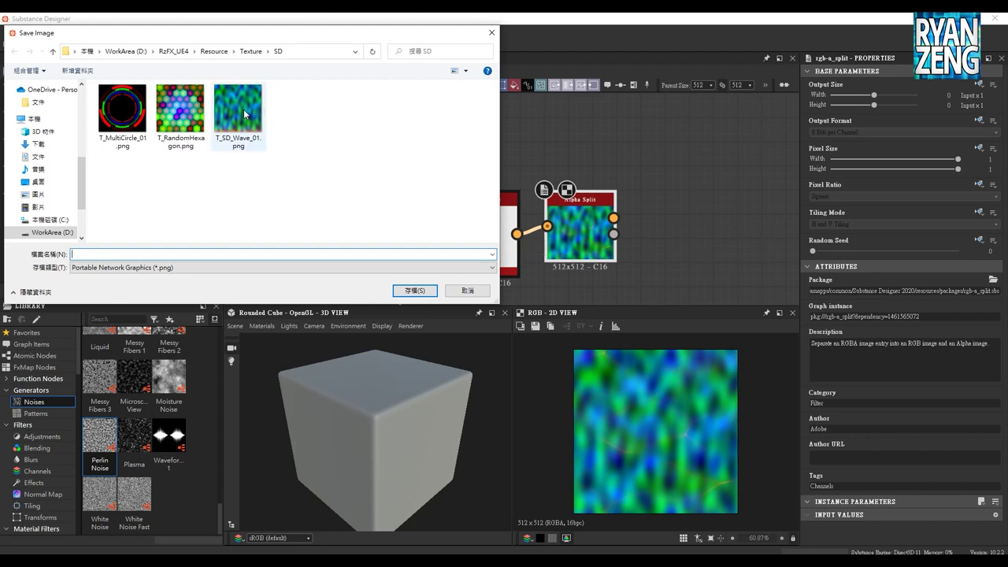
pyautogui.doubleClick(244, 114)
pyautogui.click(527, 291)
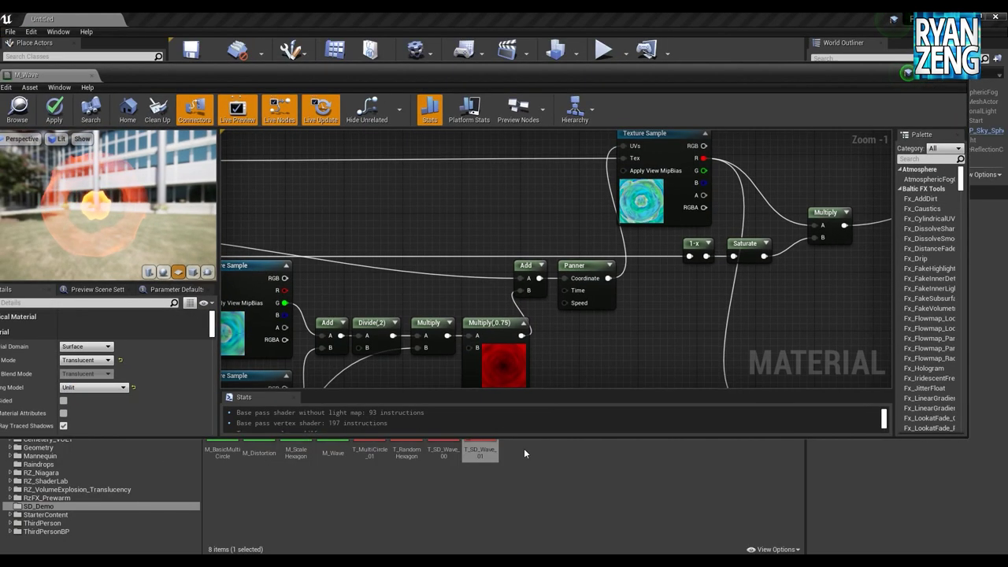
# Reimport T_SD_Wave_01 from its updated file and maximize the M_Wave material editor
pyautogui.moveTo(560, 74); pyautogui.dragTo(599, 36)
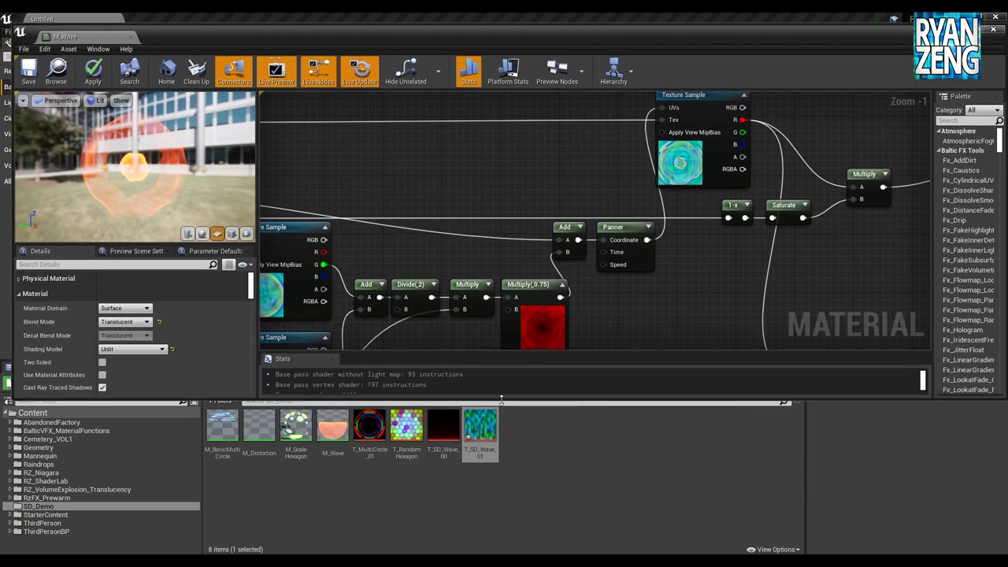
pyautogui.rightClick(484, 427)
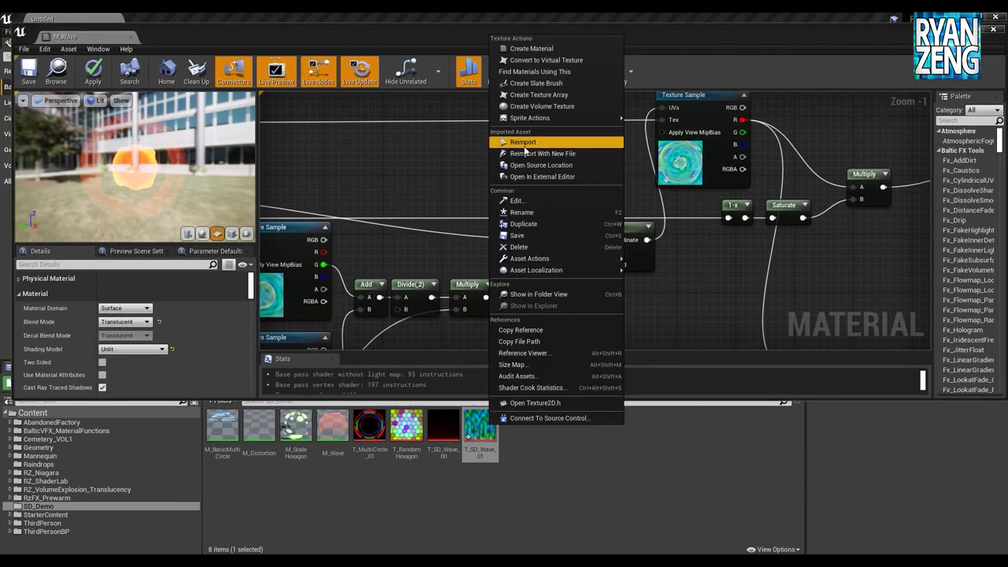
pyautogui.click(522, 143)
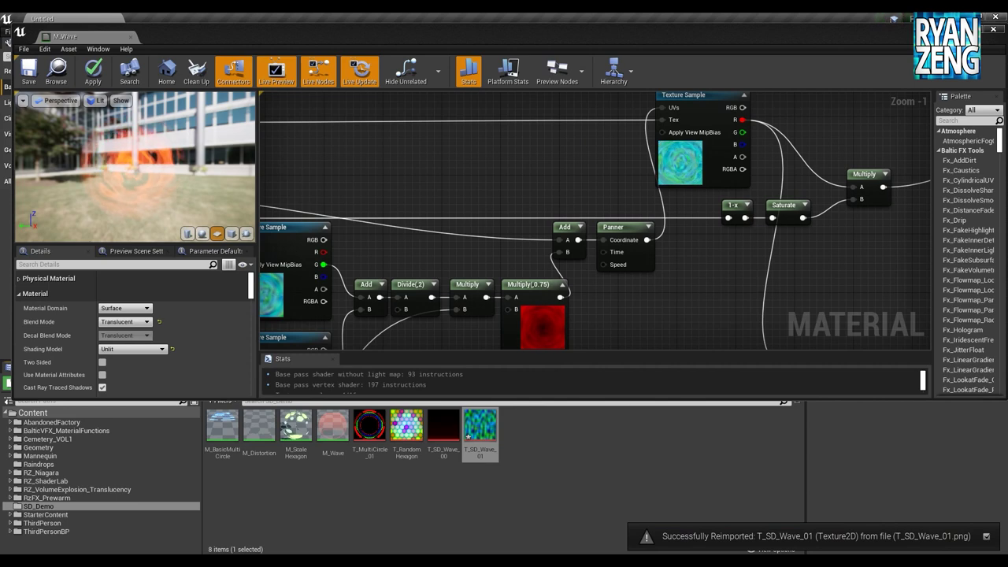
pyautogui.doubleClick(782, 36)
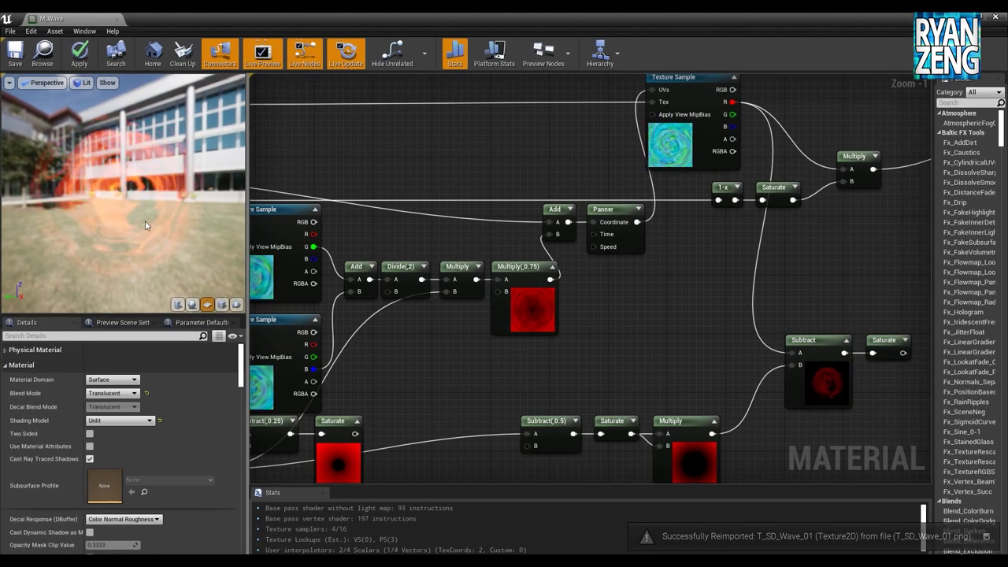
# Change the Multiply node's Const B from 0.75 to 0.5
pyautogui.moveTo(145, 225); pyautogui.dragTo(143, 225)
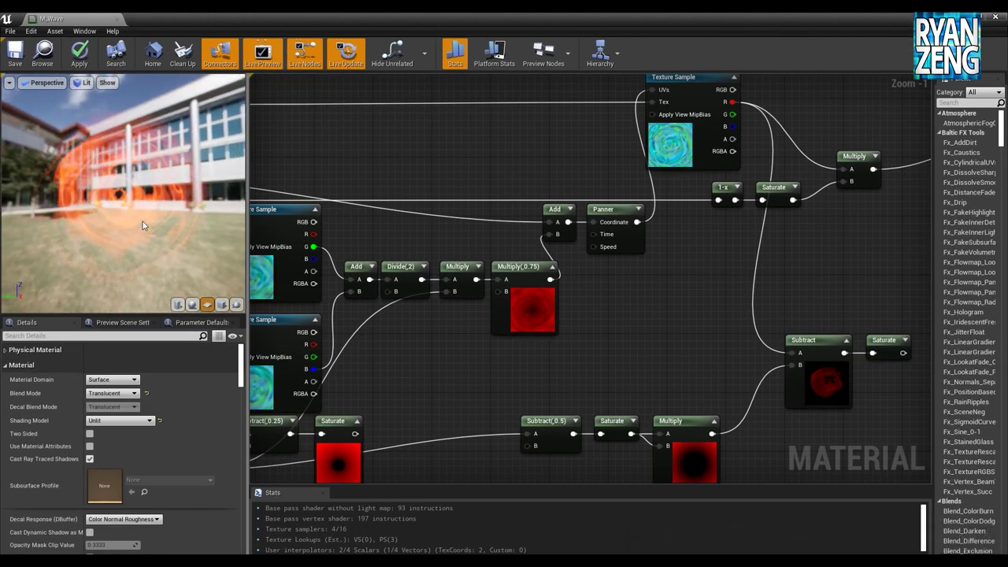
pyautogui.moveTo(123, 211)
pyautogui.mouseDown()
pyautogui.moveTo(71, 197)
pyautogui.moveTo(110, 225)
pyautogui.moveTo(153, 225)
pyautogui.moveTo(111, 197)
pyautogui.mouseUp()
pyautogui.moveTo(552, 145); pyautogui.dragTo(521, 151, button='right')
pyautogui.click(556, 268)
pyautogui.click(108, 377)
pyautogui.write('0.5')
pyautogui.press('Return')
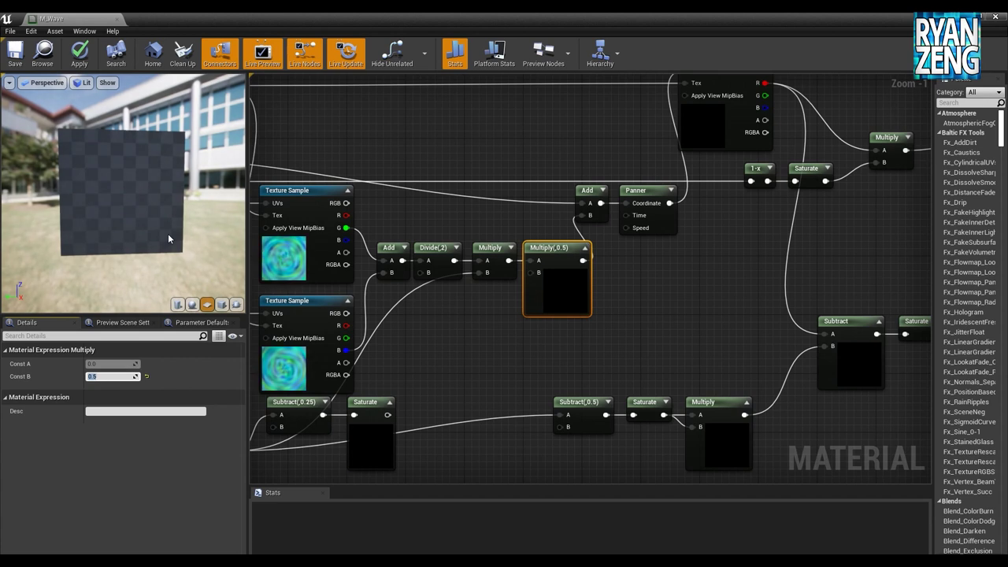
# Move the Subtract and Saturate nodes up and wire Saturate's output into Opacity
pyautogui.moveTo(150, 255); pyautogui.dragTo(111, 251)
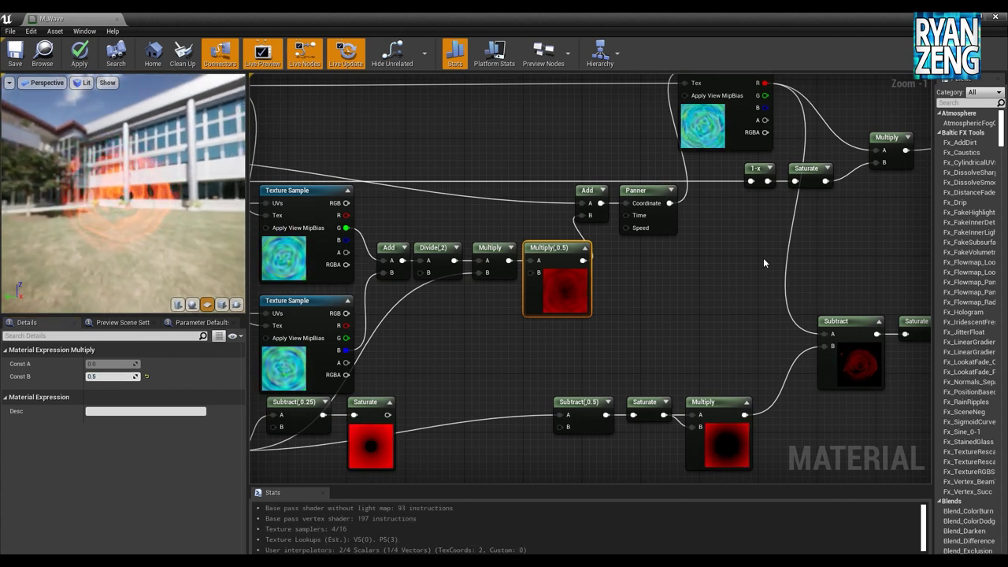
pyautogui.moveTo(763, 259); pyautogui.dragTo(633, 245, button='right')
pyautogui.moveTo(805, 242); pyautogui.dragTo(756, 254, button='right')
pyautogui.moveTo(755, 255)
pyautogui.mouseDown()
pyautogui.moveTo(643, 313)
pyautogui.moveTo(643, 247)
pyautogui.mouseUp()
pyautogui.moveTo(709, 217); pyautogui.dragTo(667, 241, button='right')
pyautogui.moveTo(699, 277); pyautogui.dragTo(823, 115)
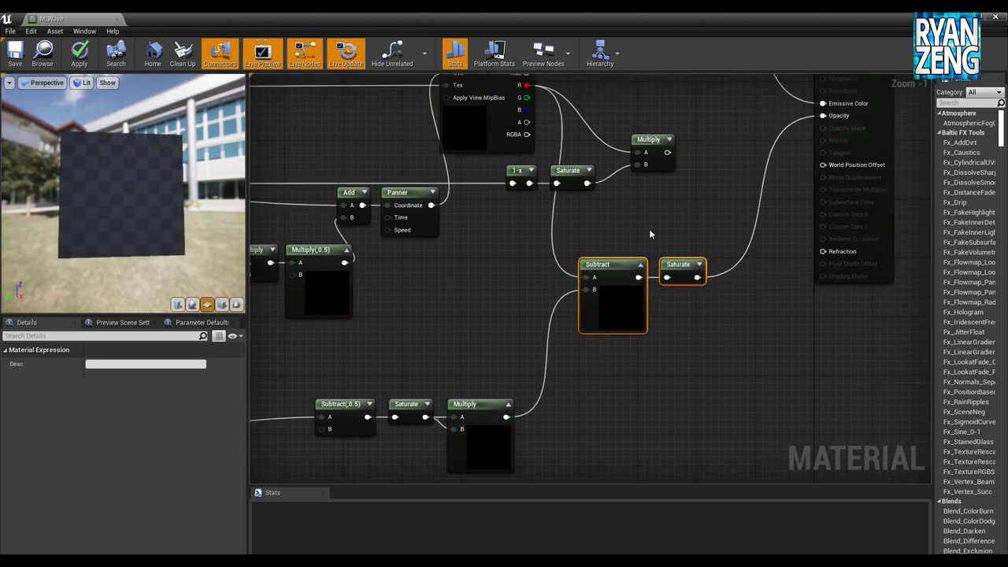
pyautogui.moveTo(218, 218); pyautogui.dragTo(181, 220)
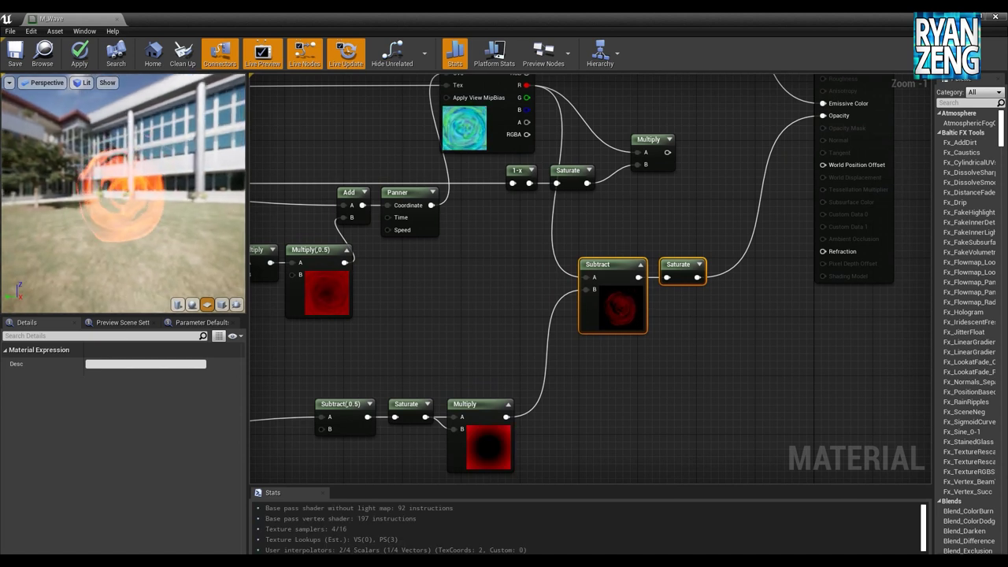
# Try Subtract Const B values of 0.75, then 0.25, on the lower Subtract node
pyautogui.moveTo(617, 367); pyautogui.dragTo(669, 346, button='right')
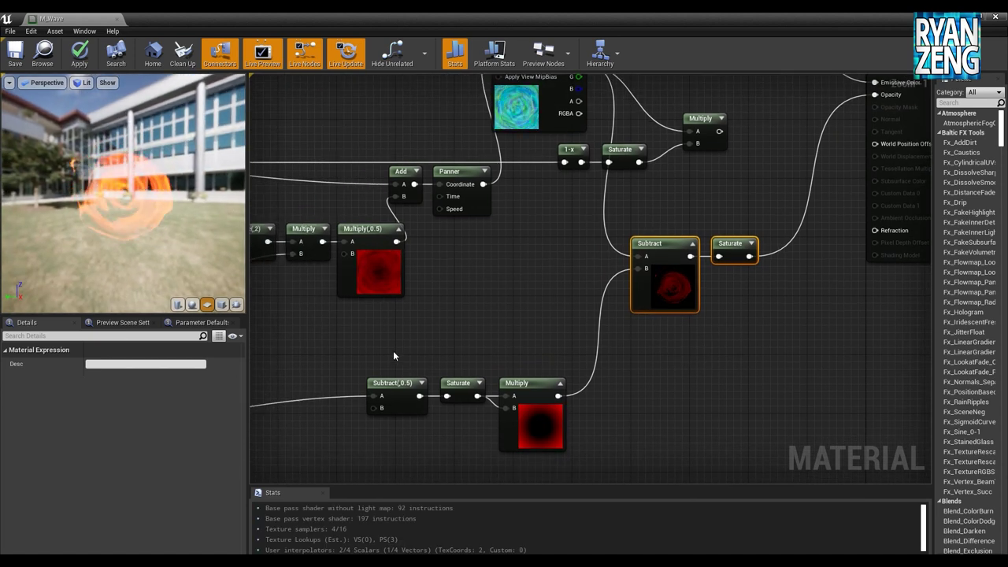
pyautogui.click(392, 384)
pyautogui.click(112, 376)
pyautogui.write('0.75')
pyautogui.press('Return')
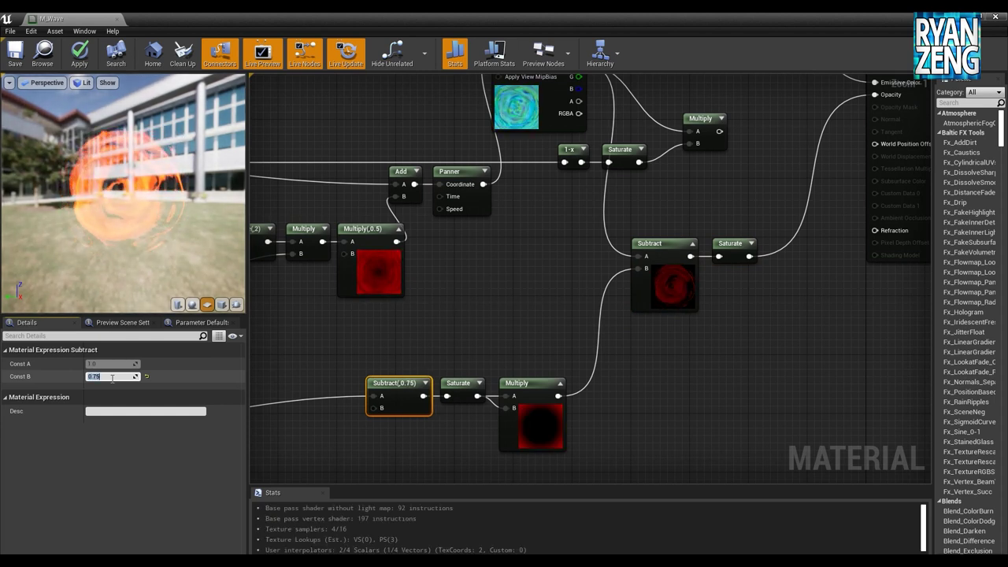
pyautogui.write('0.25')
pyautogui.press('Return')
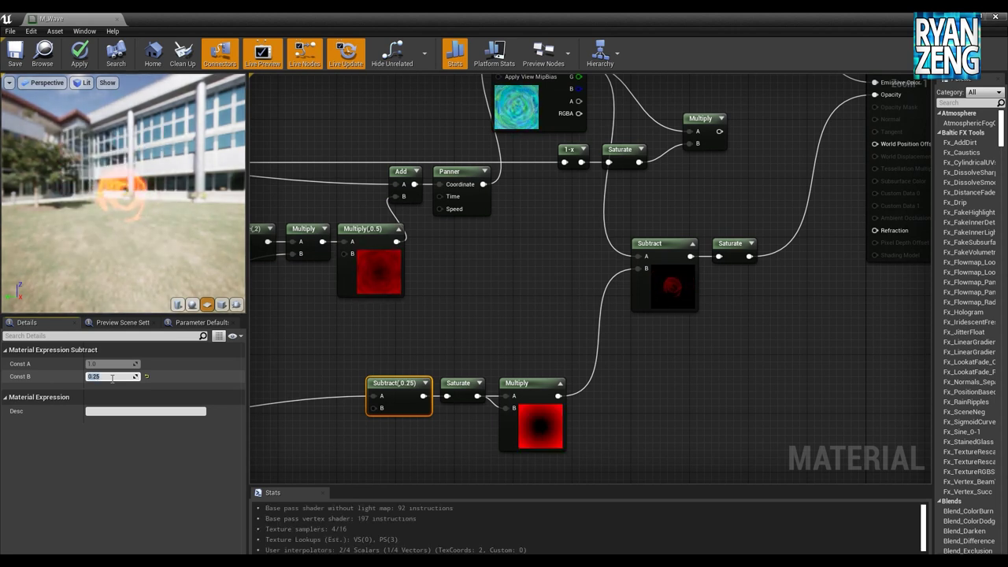
# Settle the Subtract Const B on 0.7, after trying 0.8, to enlarge the fire ring
pyautogui.moveTo(133, 212); pyautogui.dragTo(133, 213)
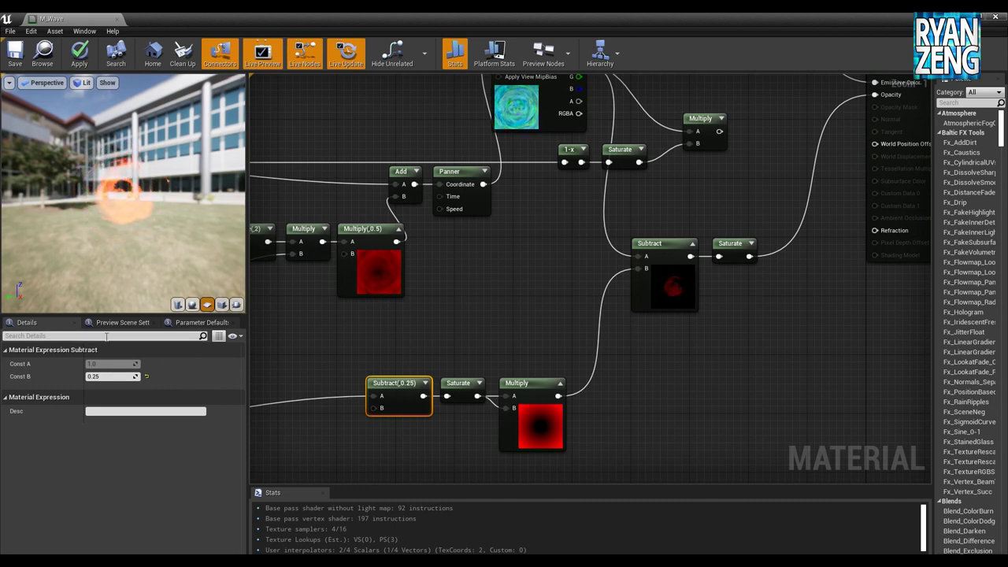
pyautogui.click(108, 380)
pyautogui.write('0.8')
pyautogui.press('Return')
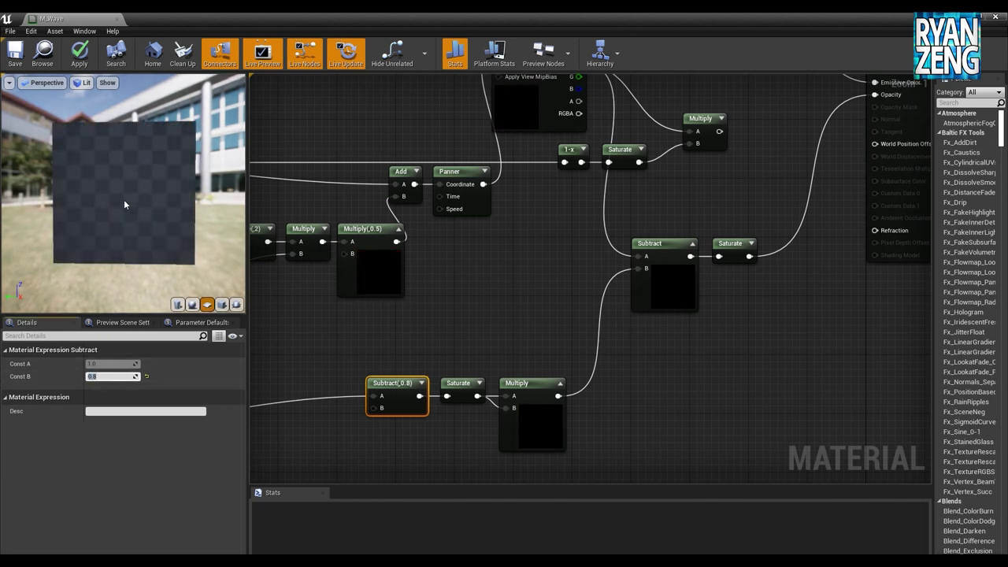
pyautogui.moveTo(121, 206); pyautogui.dragTo(122, 207)
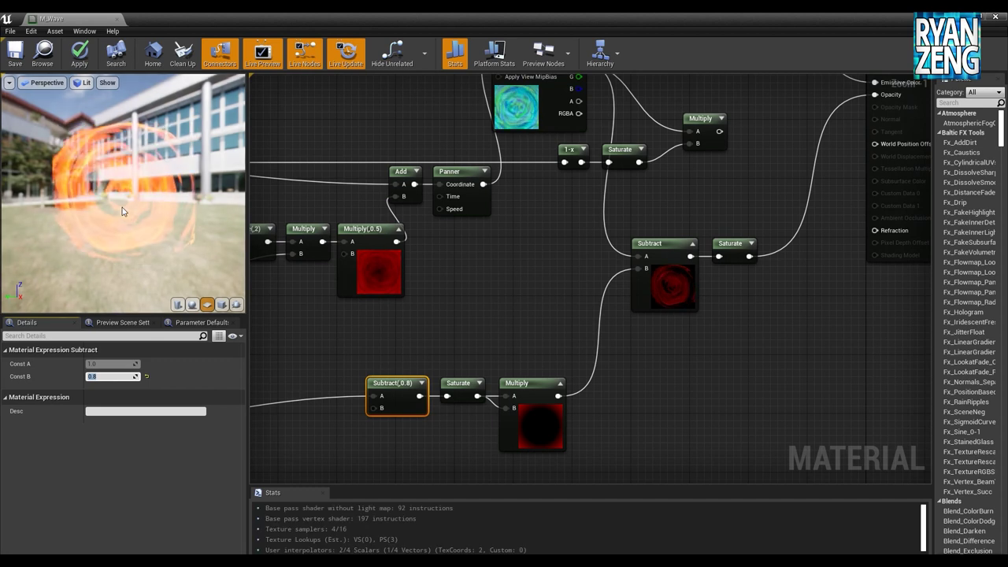
pyautogui.write('0.7')
pyautogui.press('Return')
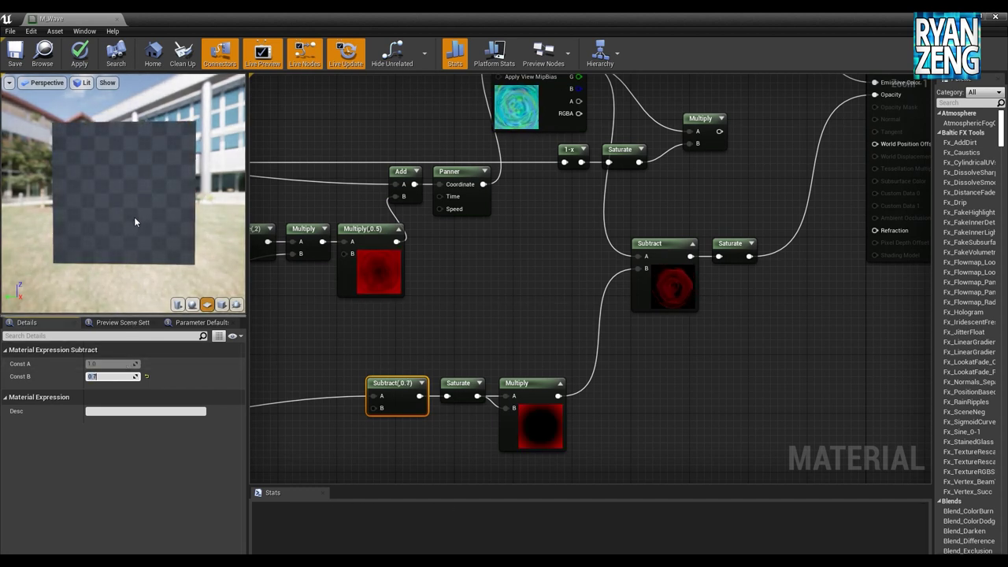
pyautogui.moveTo(134, 216); pyautogui.dragTo(149, 216)
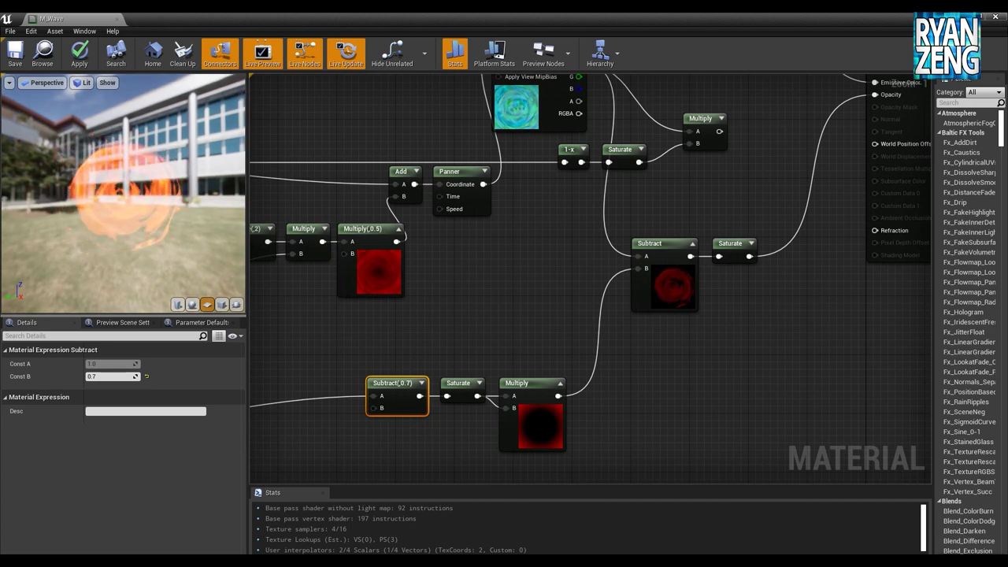
pyautogui.moveTo(129, 209); pyautogui.dragTo(129, 209)
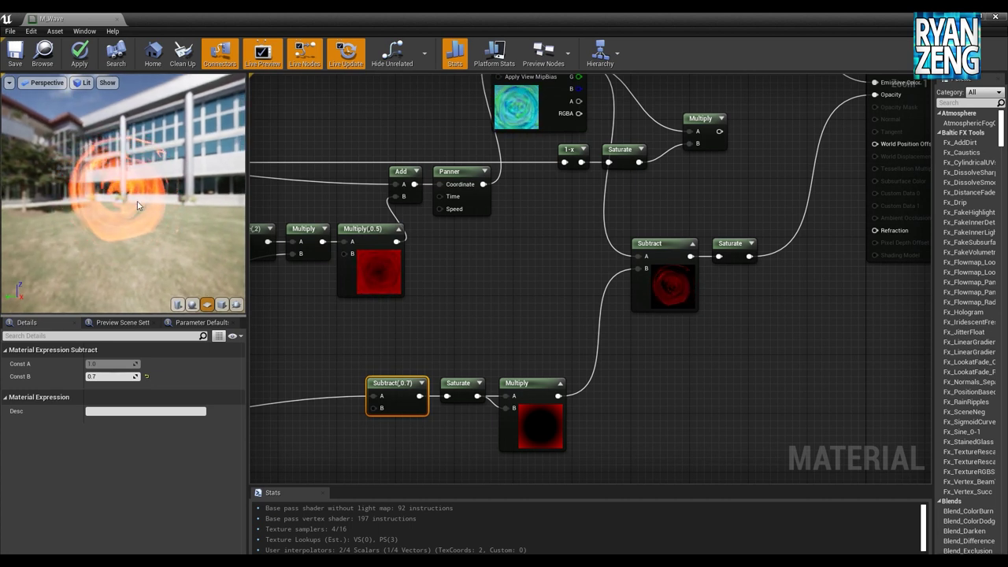
pyautogui.moveTo(129, 185); pyautogui.dragTo(167, 281)
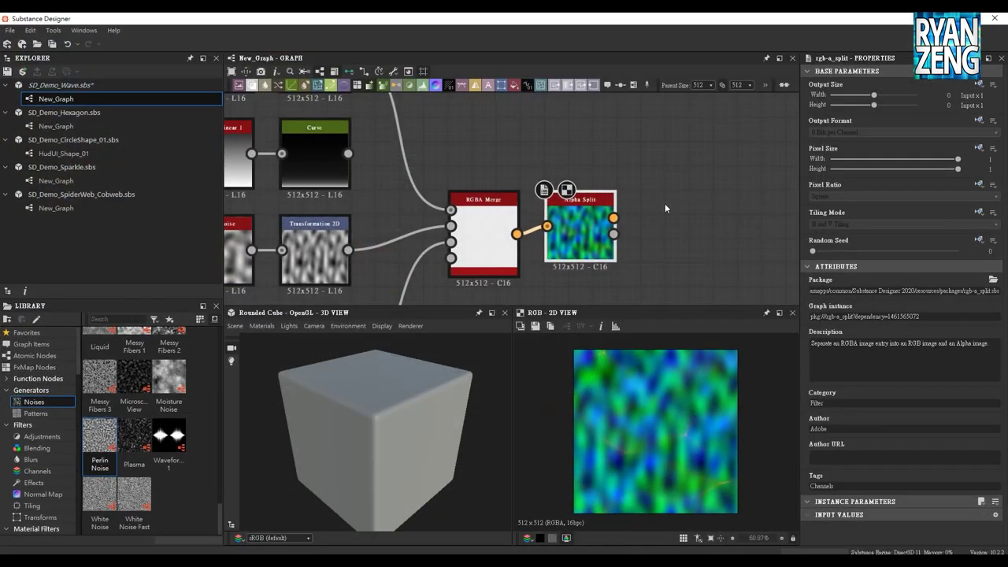
# Darken the upper Curve node by pulling its control points down
pyautogui.moveTo(510, 156); pyautogui.dragTo(605, 251, button='middle')
pyautogui.click(398, 177)
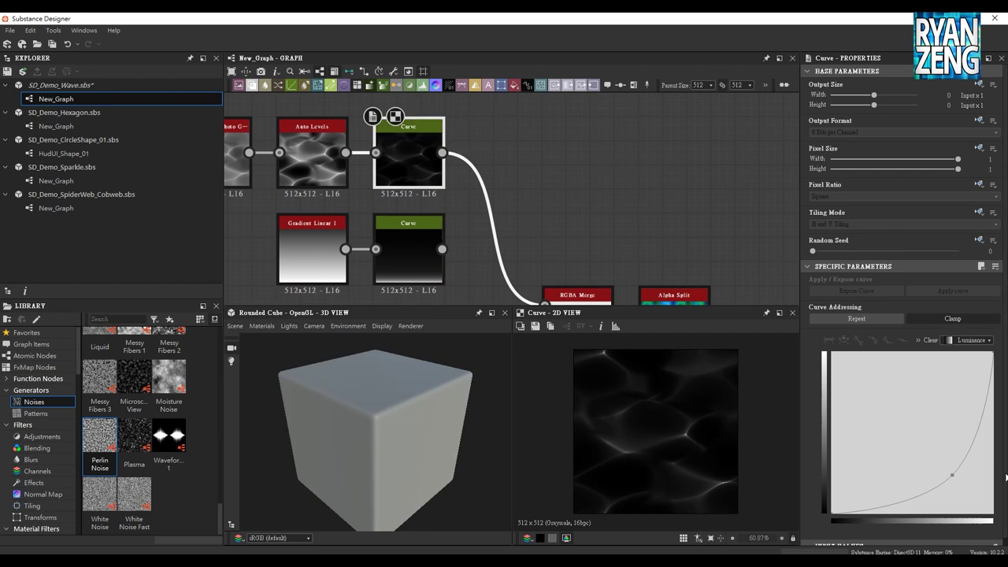
pyautogui.moveTo(989, 446); pyautogui.dragTo(993, 463)
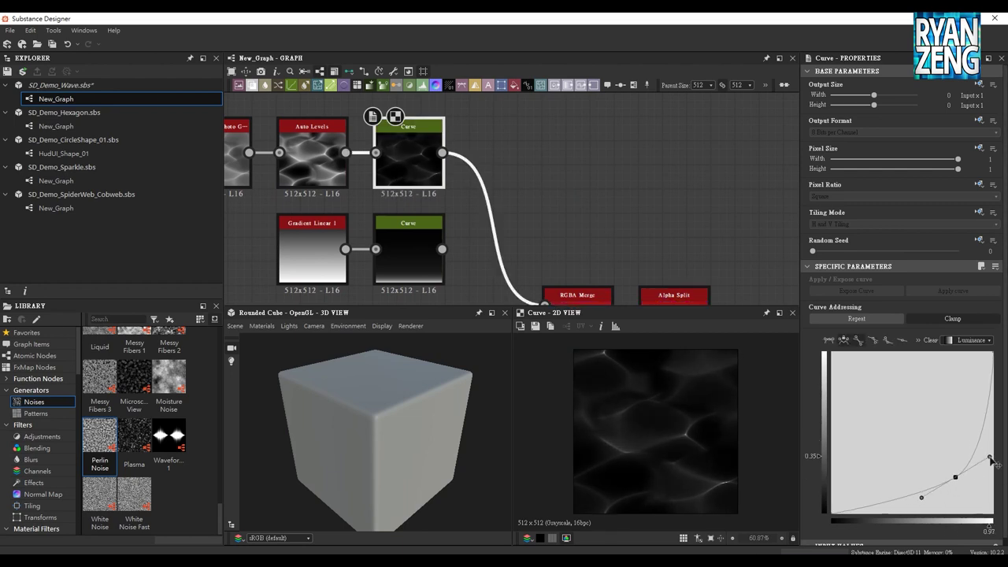
pyautogui.moveTo(957, 479)
pyautogui.mouseDown()
pyautogui.moveTo(957, 490)
pyautogui.moveTo(990, 473)
pyautogui.mouseUp()
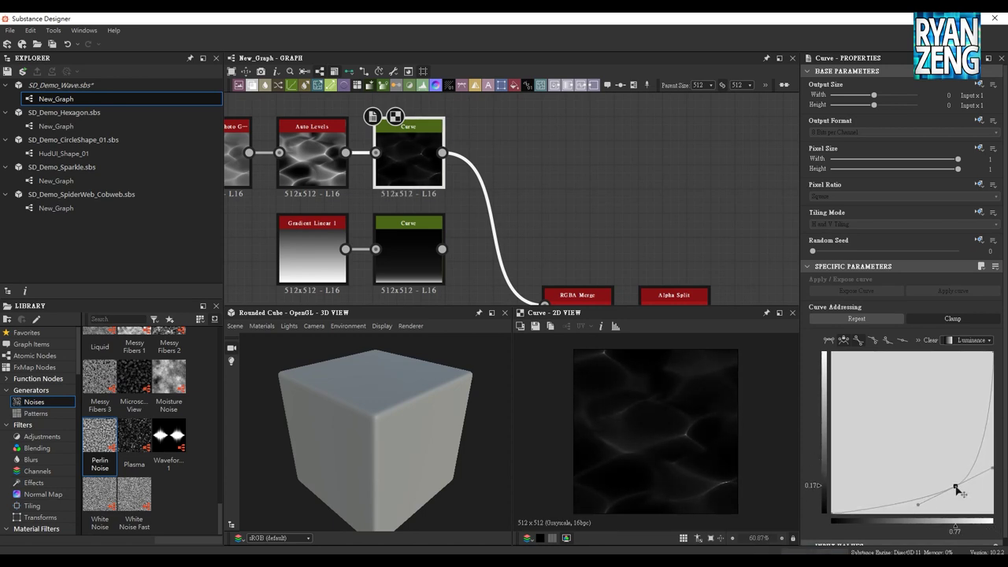
# Add a Glow Grayscale after the Curve: glow amount 0.61, clear 0.16, size 13.98
pyautogui.moveTo(441, 153); pyautogui.dragTo(504, 137)
pyautogui.write('glow')
pyautogui.press('Return')
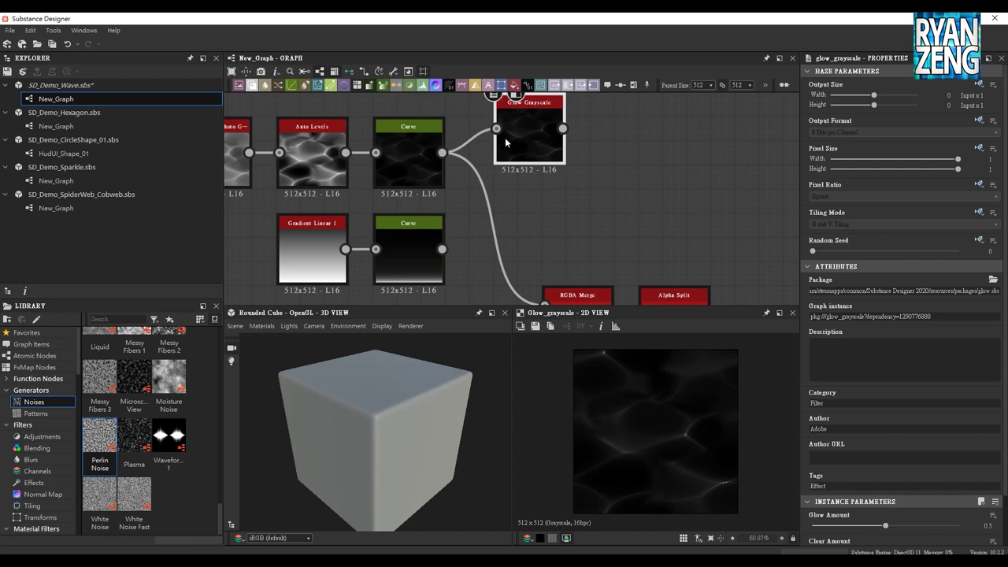
pyautogui.scroll(-2, 890, 398)
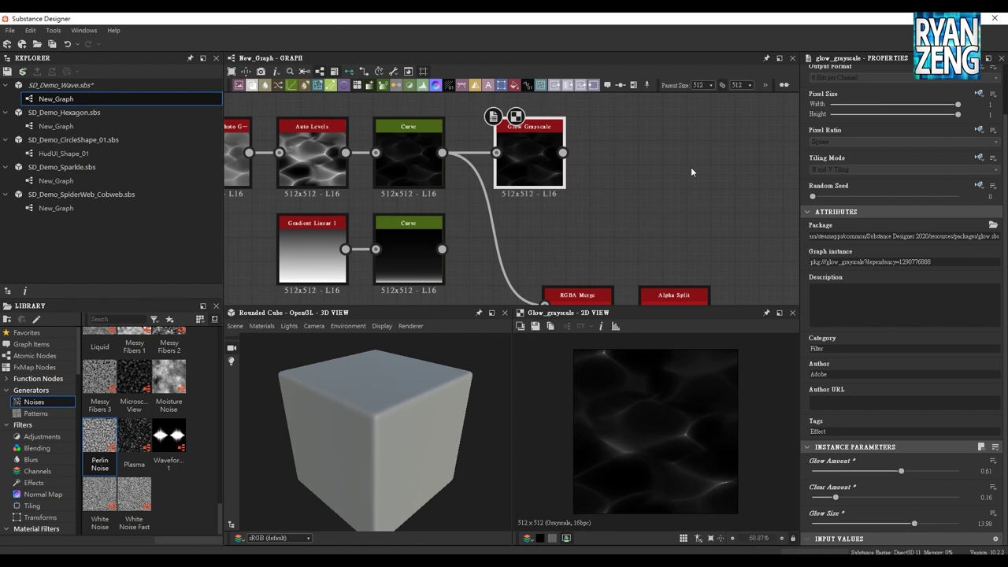
# Show the Alpha Split node's output in the 2D view
pyautogui.moveTo(622, 225); pyautogui.dragTo(611, 204, button='middle')
pyautogui.moveTo(514, 200); pyautogui.dragTo(532, 202, button='middle')
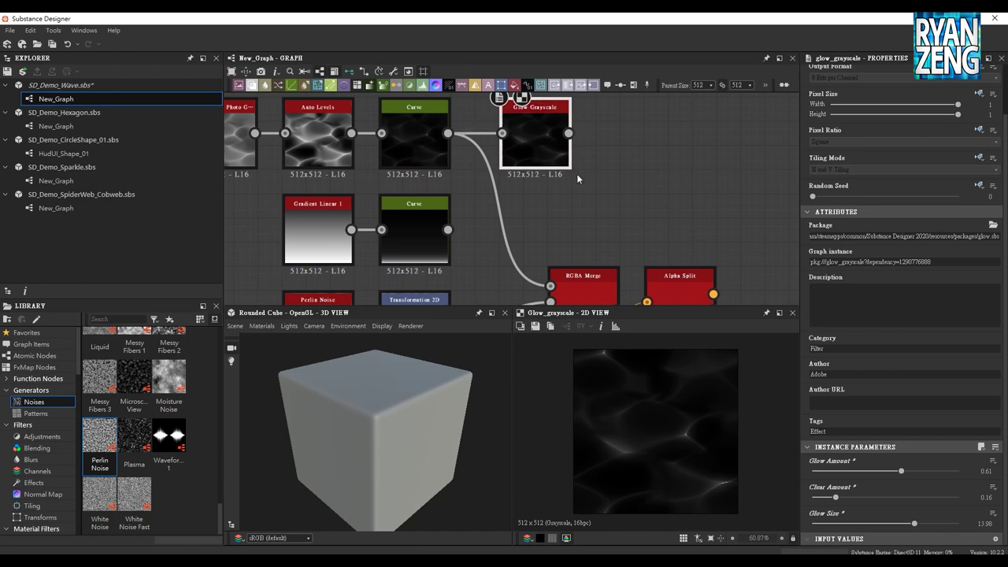
pyautogui.moveTo(556, 285); pyautogui.dragTo(473, 234, button='middle')
pyautogui.doubleClick(630, 237)
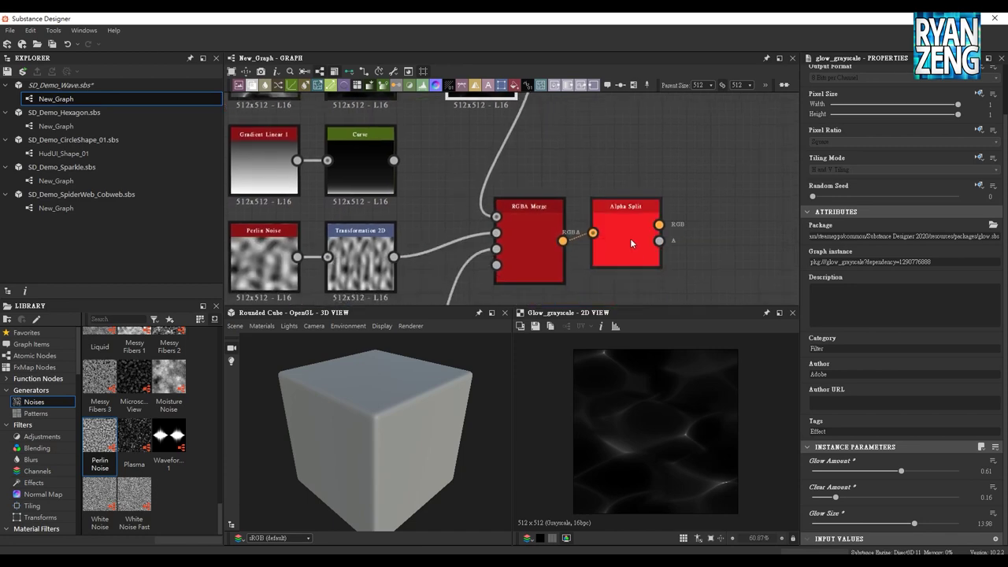
# Save the Alpha Split output over T_SD_Wave_01.png
pyautogui.click(542, 326)
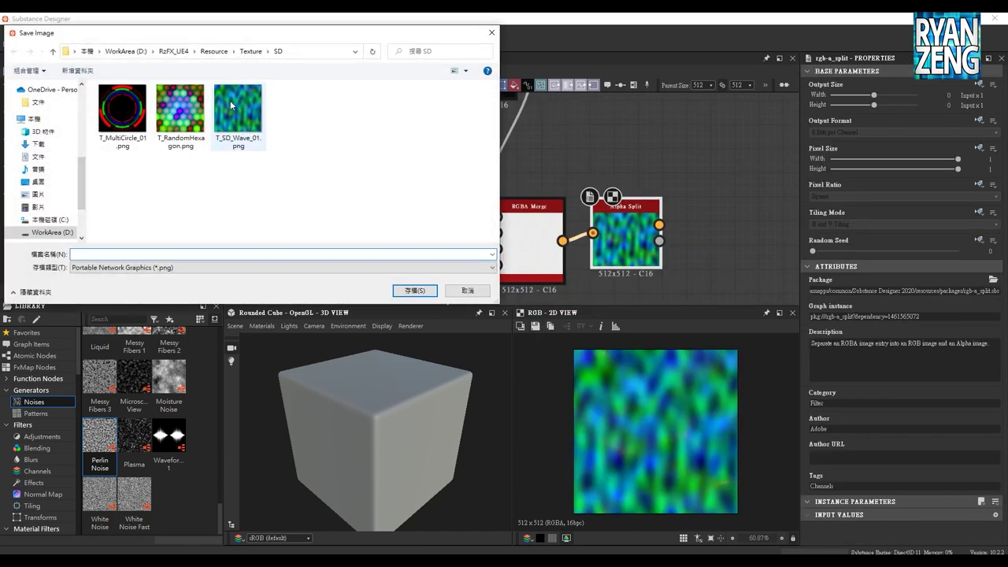
pyautogui.doubleClick(238, 110)
pyautogui.click(528, 291)
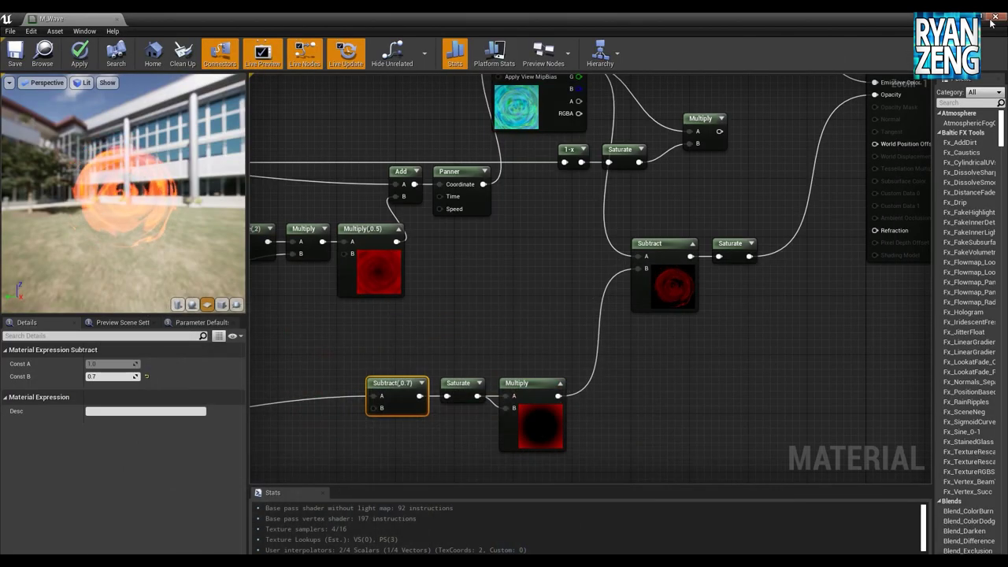
# Reimport T_SD_Wave_01 in Unreal, maximize M_Wave, and orbit the preview around the fire ring
pyautogui.click(991, 22)
pyautogui.rightClick(481, 428)
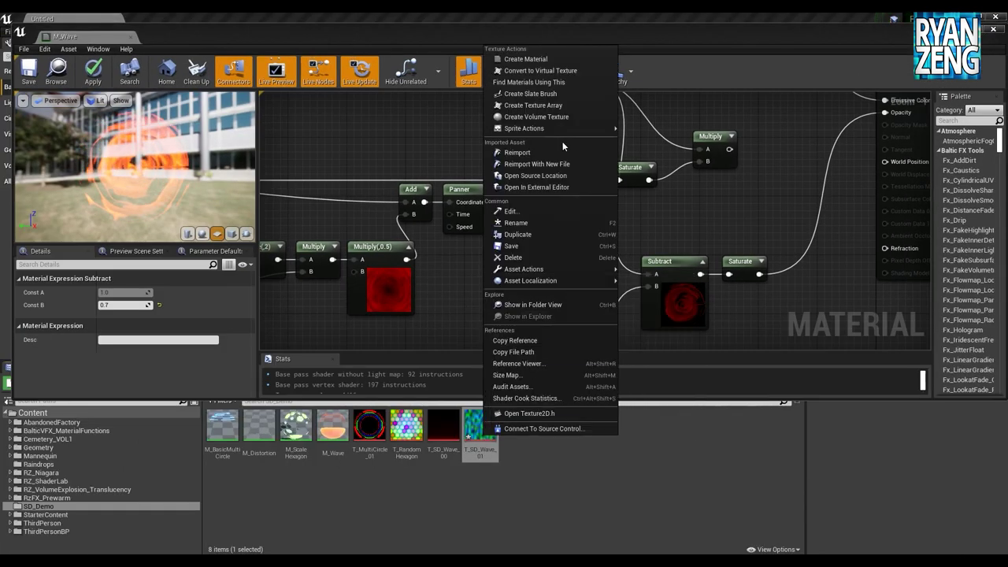
pyautogui.click(551, 152)
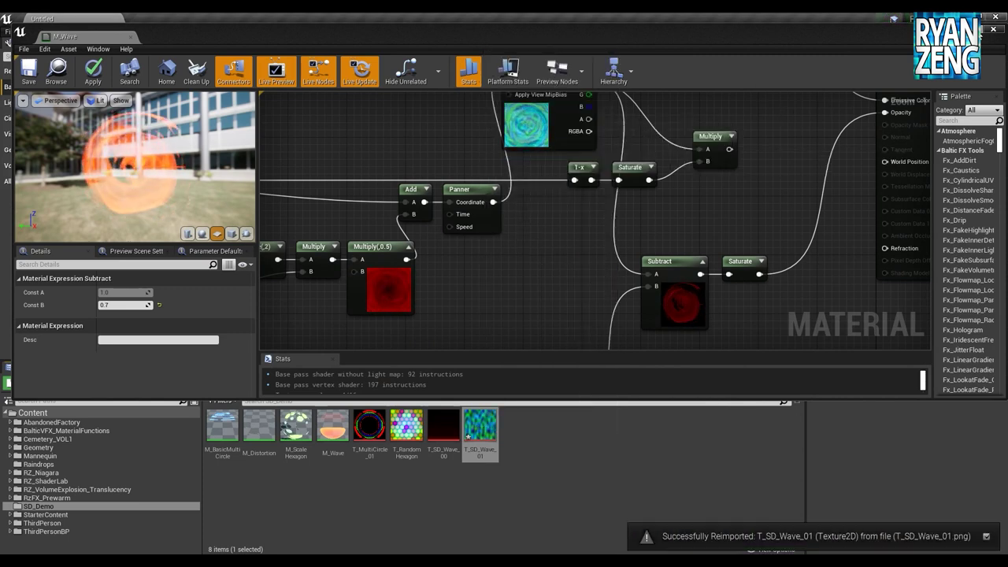
pyautogui.click(977, 28)
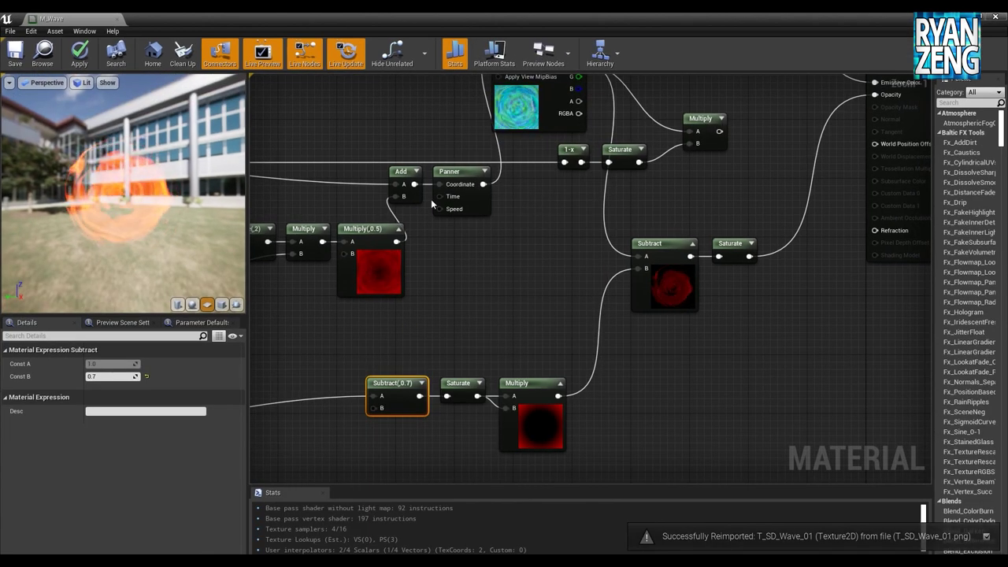
pyautogui.moveTo(108, 199); pyautogui.dragTo(134, 197)
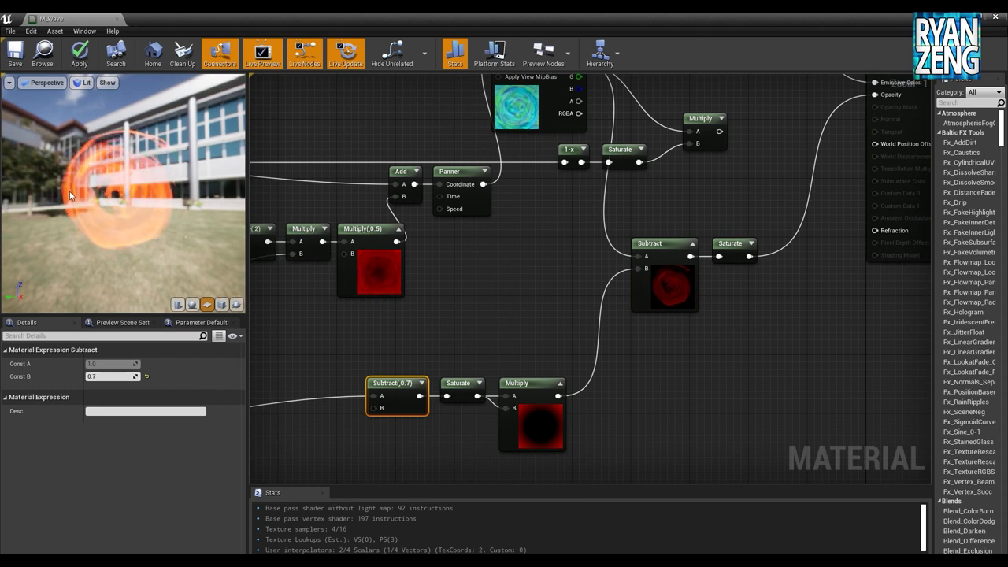
pyautogui.moveTo(119, 226); pyautogui.dragTo(102, 222)
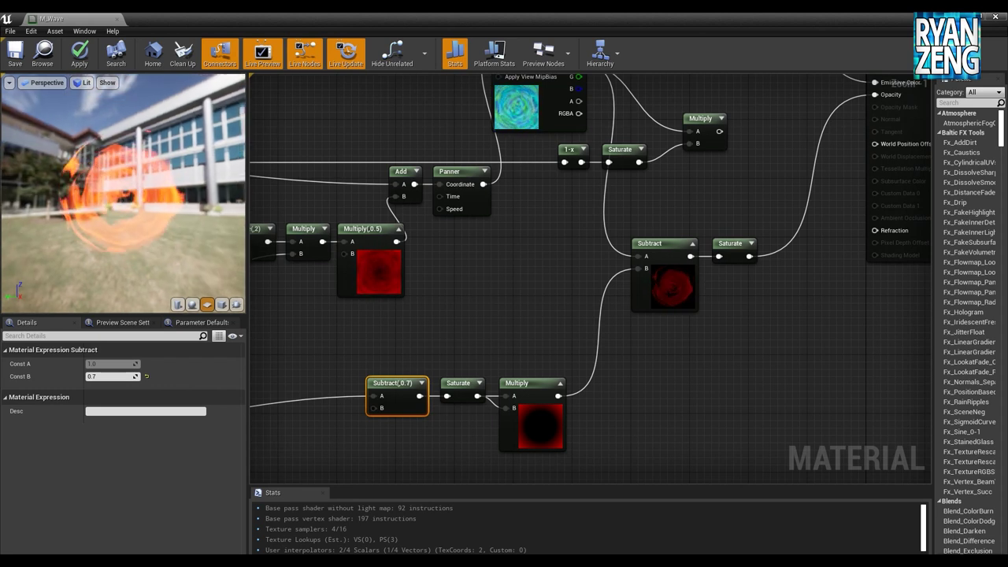
pyautogui.moveTo(243, 148); pyautogui.dragTo(130, 213)
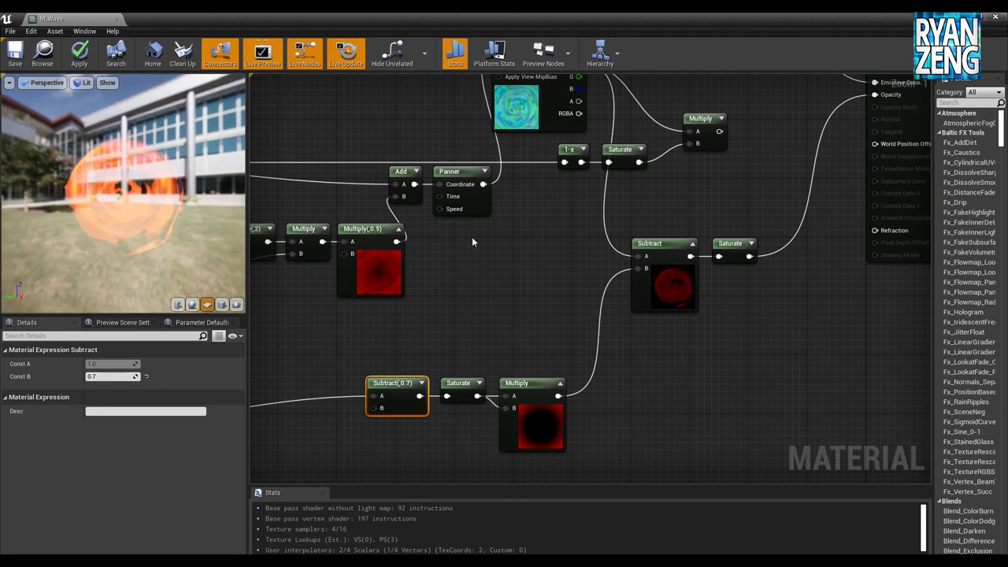
# Inspect the Multiply(0.5) node and pan across M_Wave's Texture Sample nodes
pyautogui.click(367, 285)
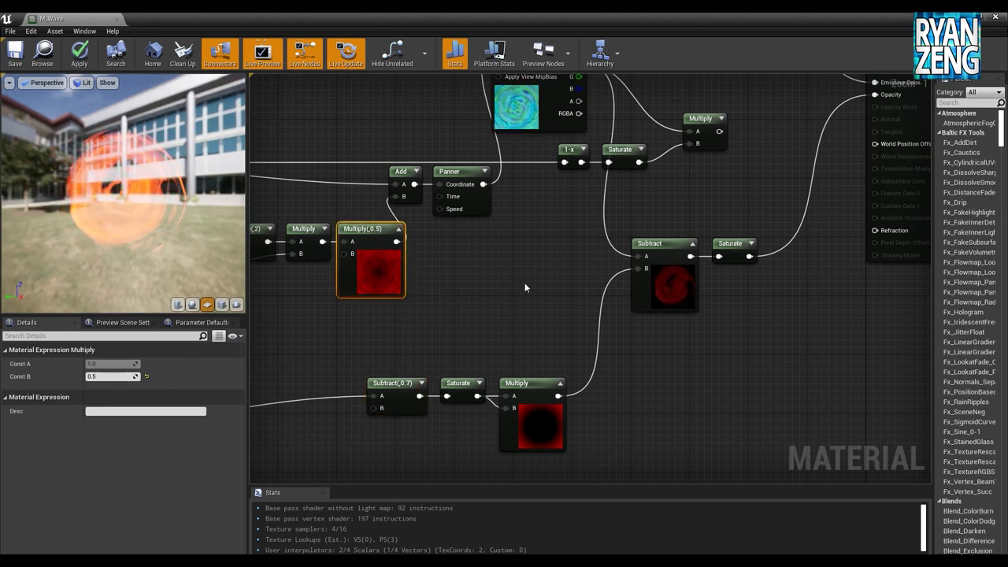
pyautogui.moveTo(347, 124); pyautogui.dragTo(414, 218, button='right')
pyautogui.click(415, 218)
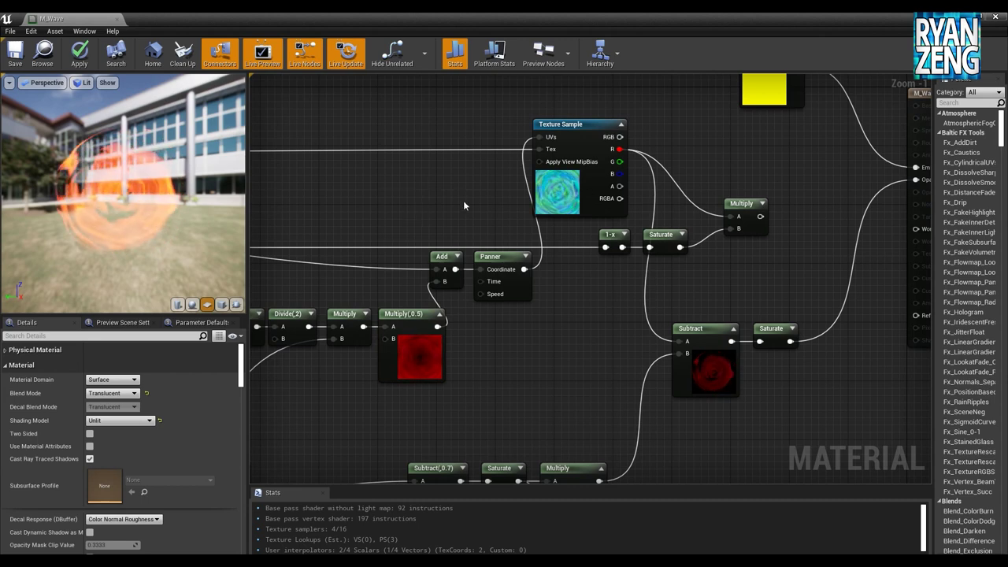
pyautogui.moveTo(598, 163); pyautogui.dragTo(746, 177, button='right')
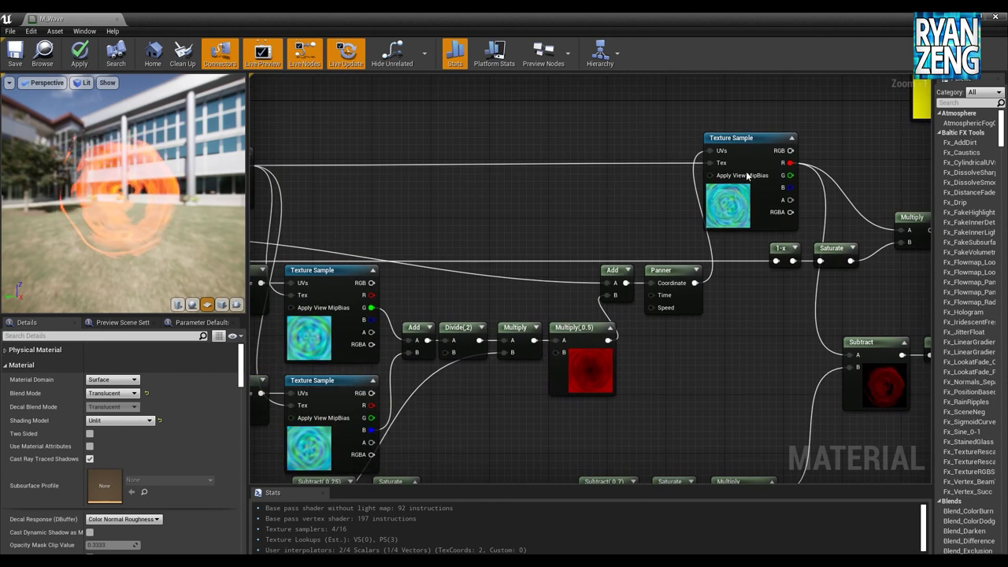
pyautogui.moveTo(583, 195); pyautogui.dragTo(522, 168, button='right')
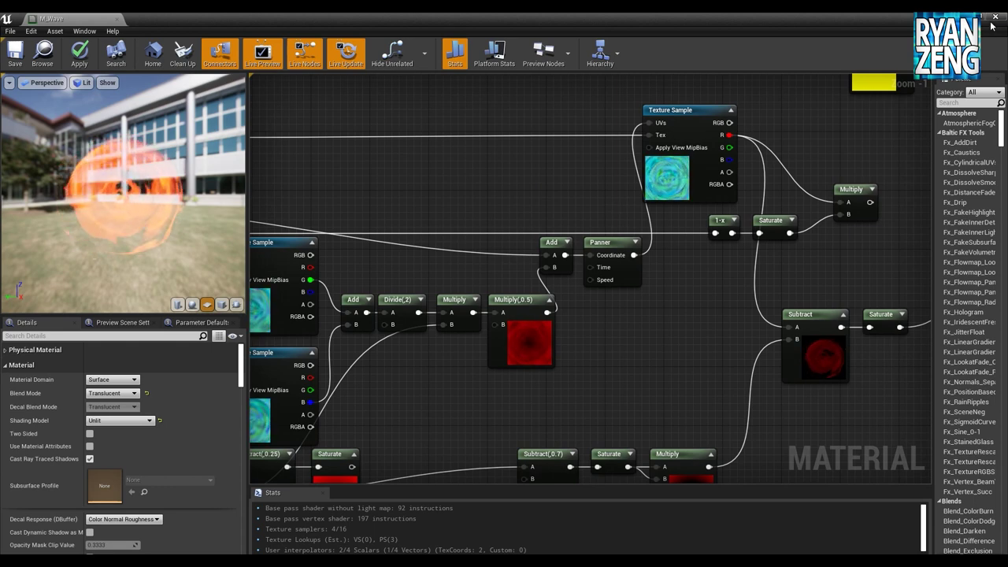
pyautogui.moveTo(452, 201)
pyautogui.mouseDown(button='right')
pyautogui.moveTo(536, 202)
pyautogui.moveTo(500, 207)
pyautogui.mouseUp(button='right')
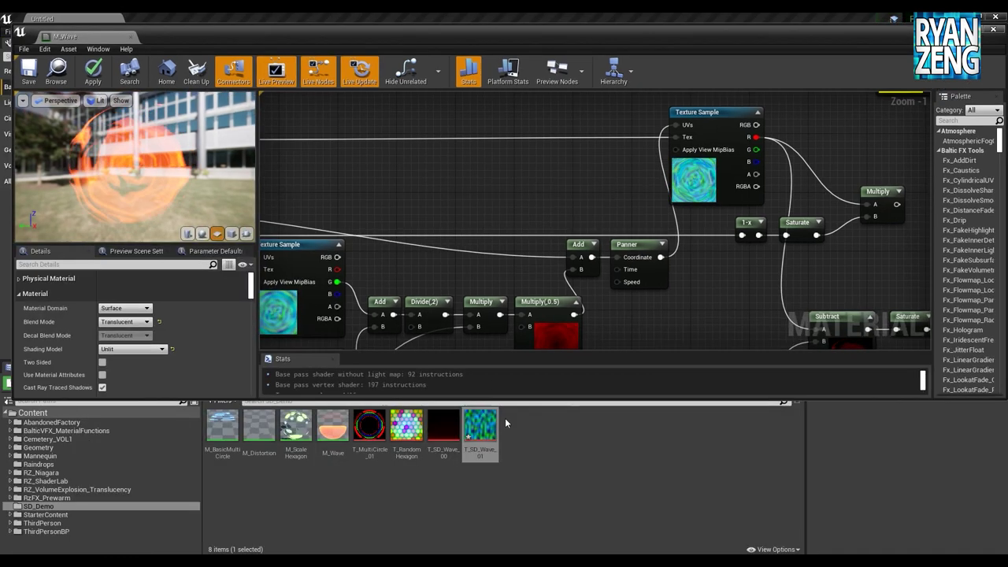
pyautogui.moveTo(613, 32); pyautogui.dragTo(606, 25)
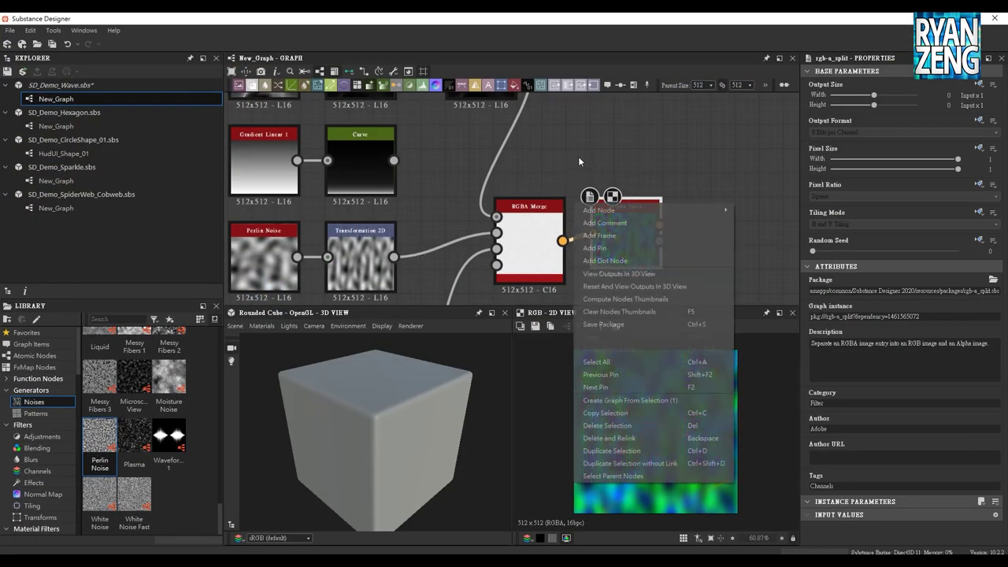
# Set Alpha Split's output size to Input/2 (256×256) and overwrite T_SD_Wave_01.png
pyautogui.moveTo(633, 242)
pyautogui.mouseDown(button='middle')
pyautogui.moveTo(540, 201)
pyautogui.moveTo(593, 214)
pyautogui.mouseUp(button='middle')
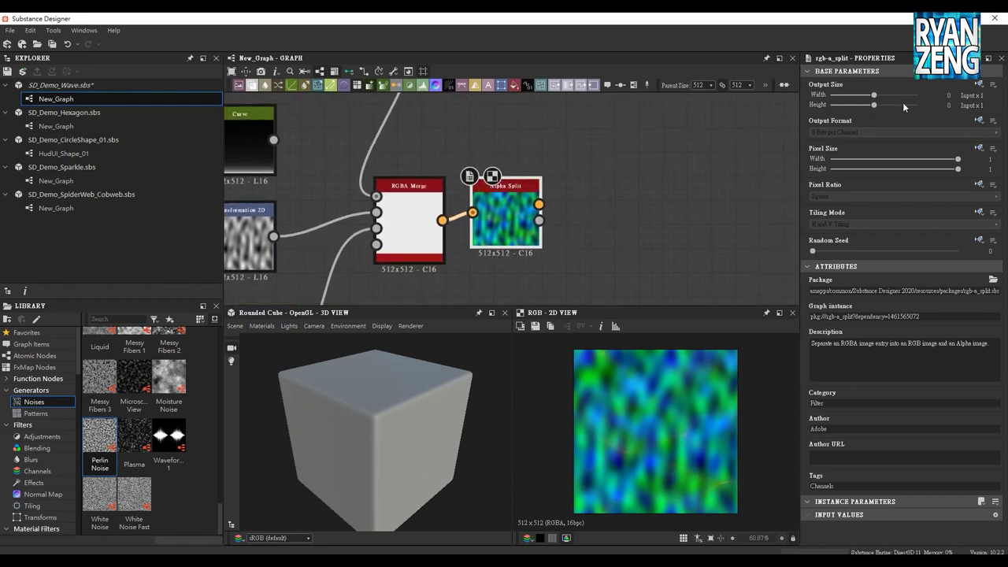
pyautogui.moveTo(875, 98); pyautogui.dragTo(872, 107)
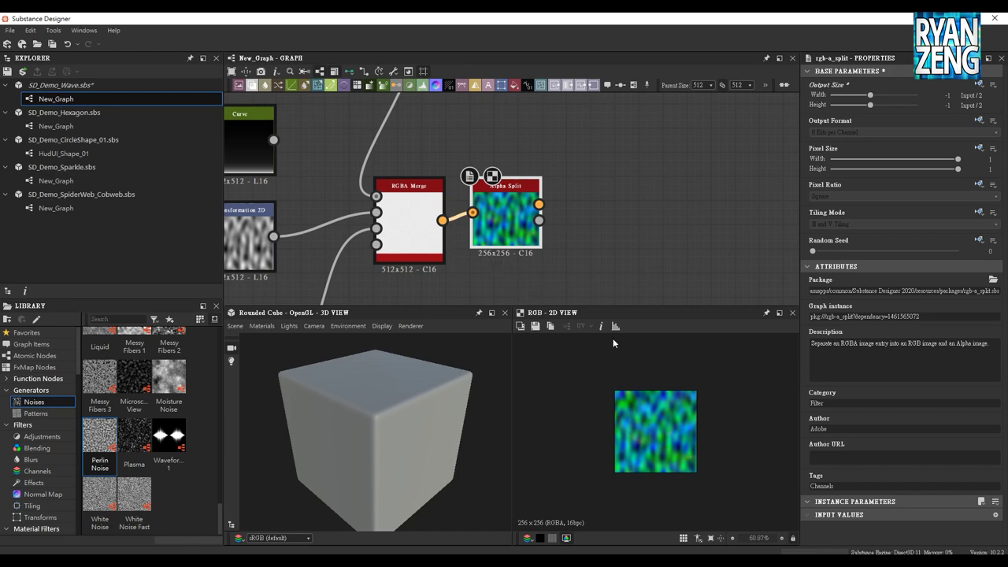
pyautogui.click(535, 326)
pyautogui.doubleClick(238, 111)
pyautogui.click(525, 291)
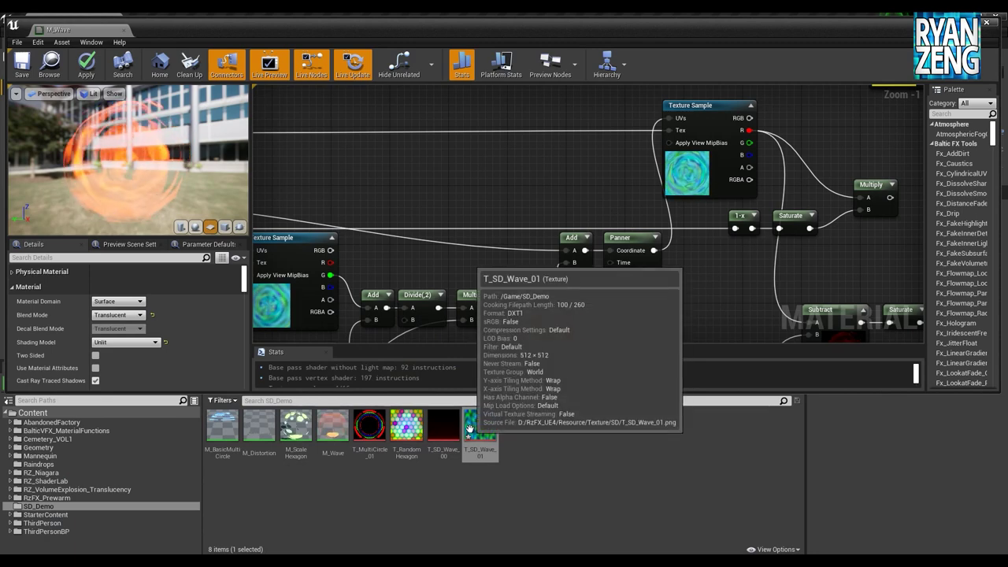
# Reimport the 256×256 T_SD_Wave_01 and orbit the M_Wave preview
pyautogui.rightClick(501, 425)
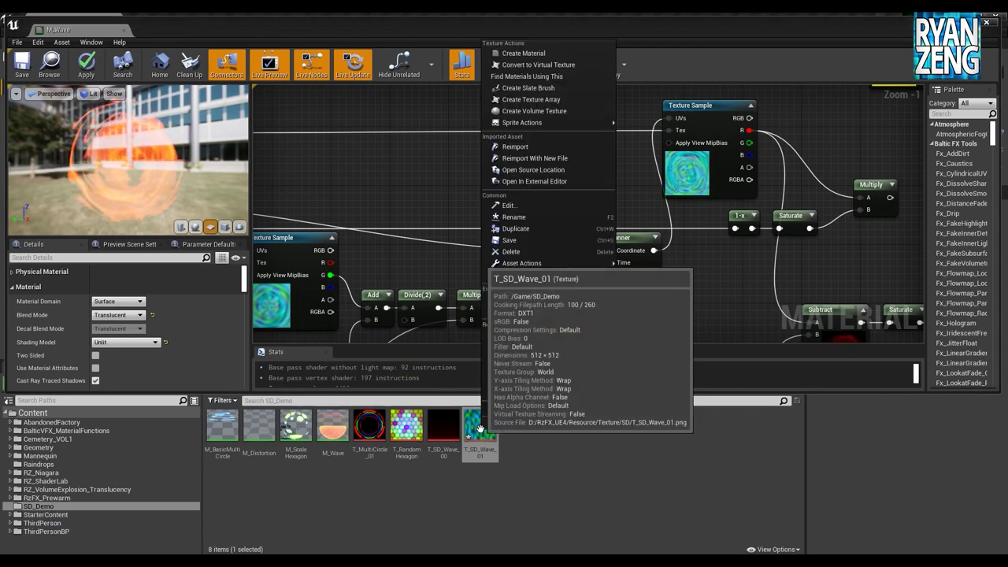
pyautogui.click(512, 147)
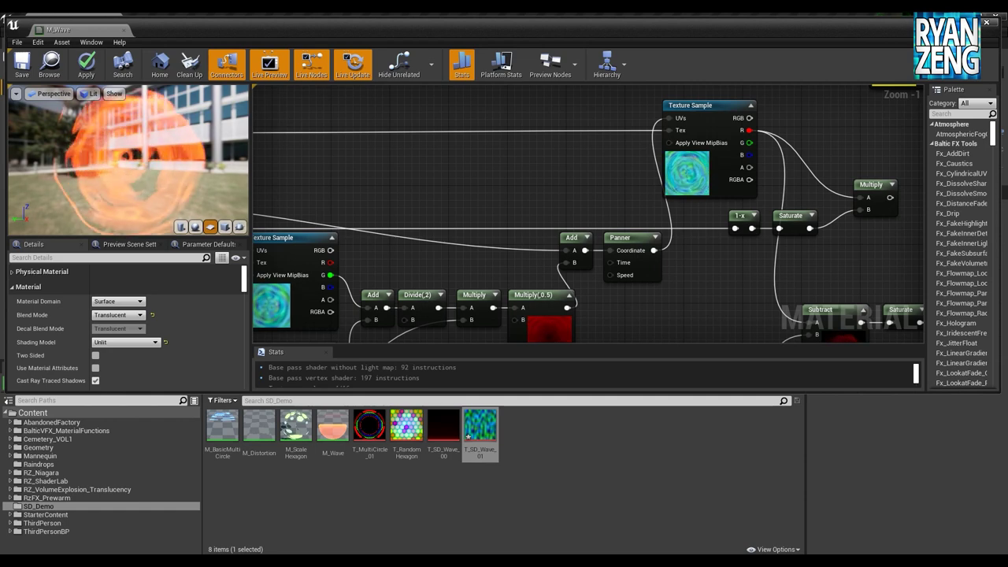
pyautogui.moveTo(135, 176); pyautogui.dragTo(161, 181)
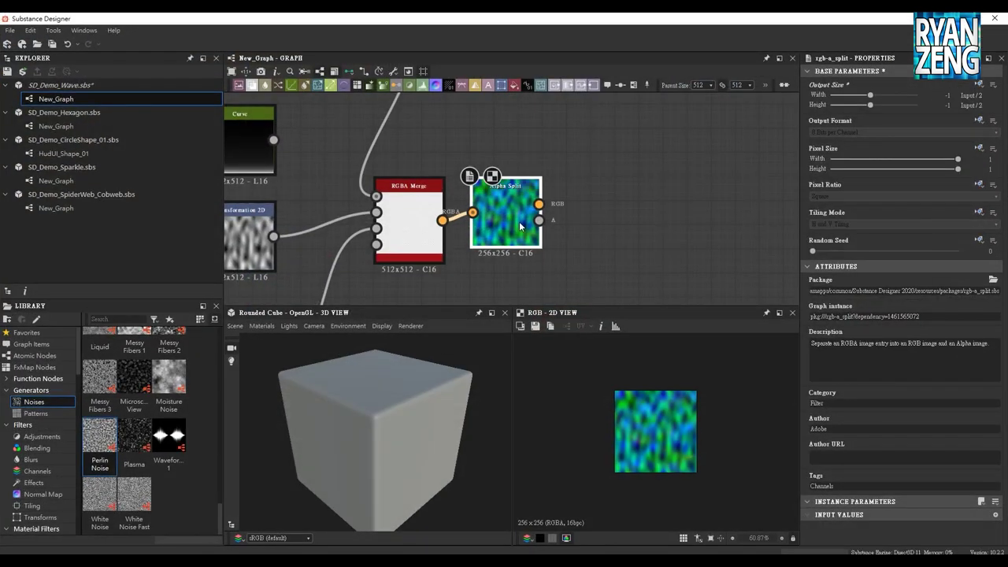
# Set Alpha Split's output size to Input x2 (1024×1024) and overwrite T_SD_Wave_01.png
pyautogui.click(877, 95)
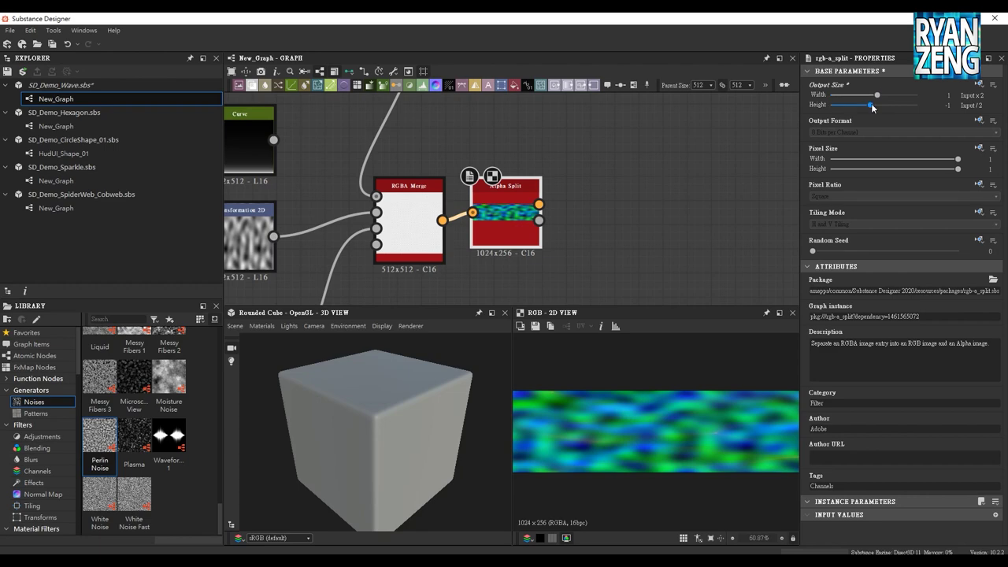
pyautogui.moveTo(872, 104); pyautogui.dragTo(876, 106)
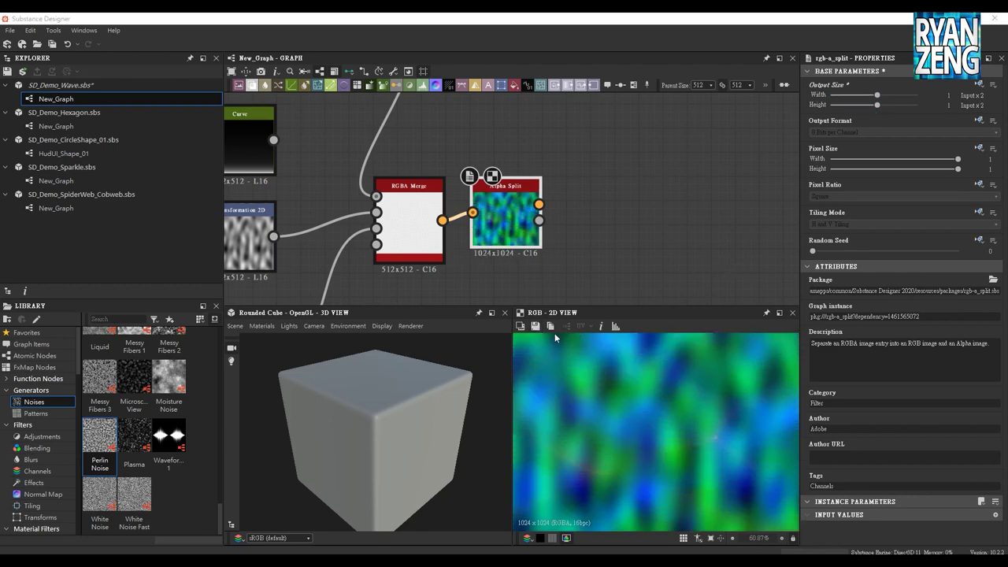
pyautogui.click(534, 325)
pyautogui.click(432, 291)
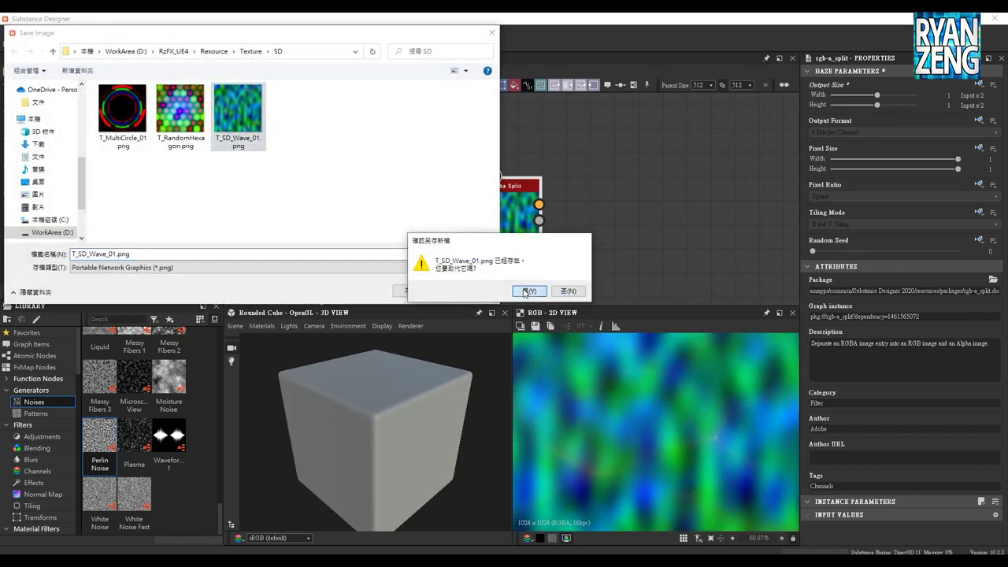
pyautogui.click(527, 292)
# Reimport the 1024×1024 T_SD_Wave_01 in Unreal and orbit the M_Wave preview
pyautogui.scroll(-3, 621, 388)
pyautogui.scroll(3, 639, 403)
pyautogui.scroll(1, 614, 398)
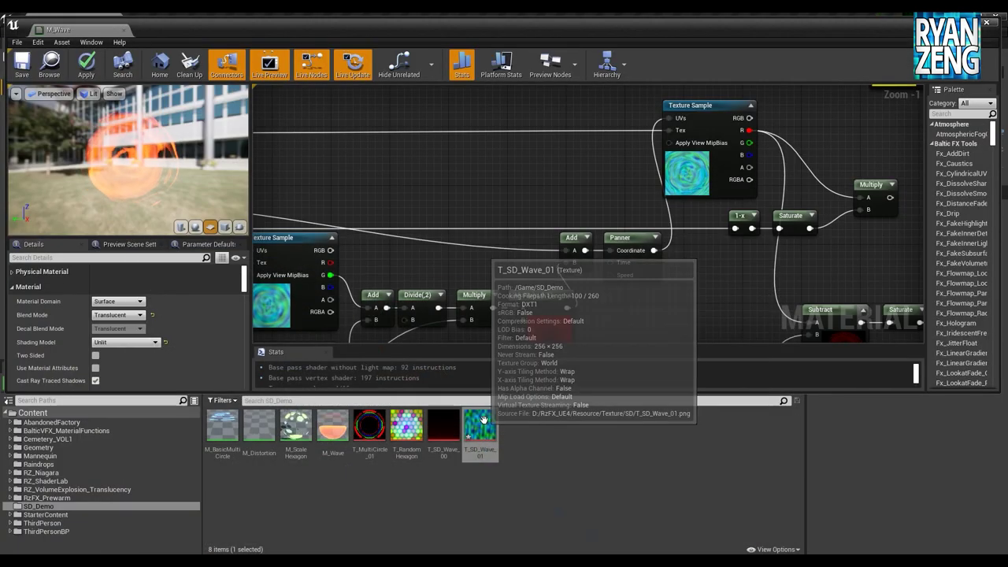
pyautogui.rightClick(482, 428)
pyautogui.click(545, 145)
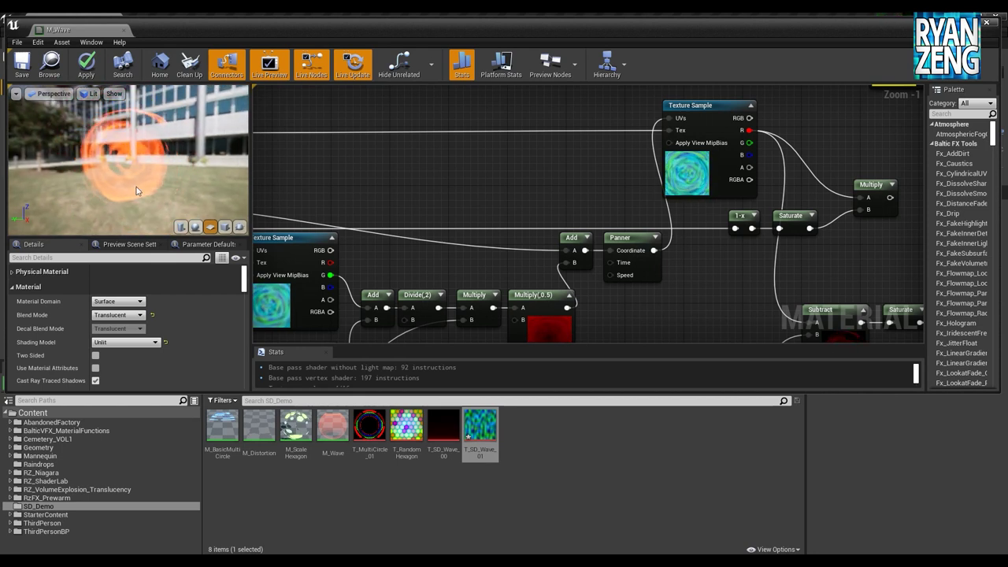
pyautogui.moveTo(135, 190); pyautogui.dragTo(149, 196)
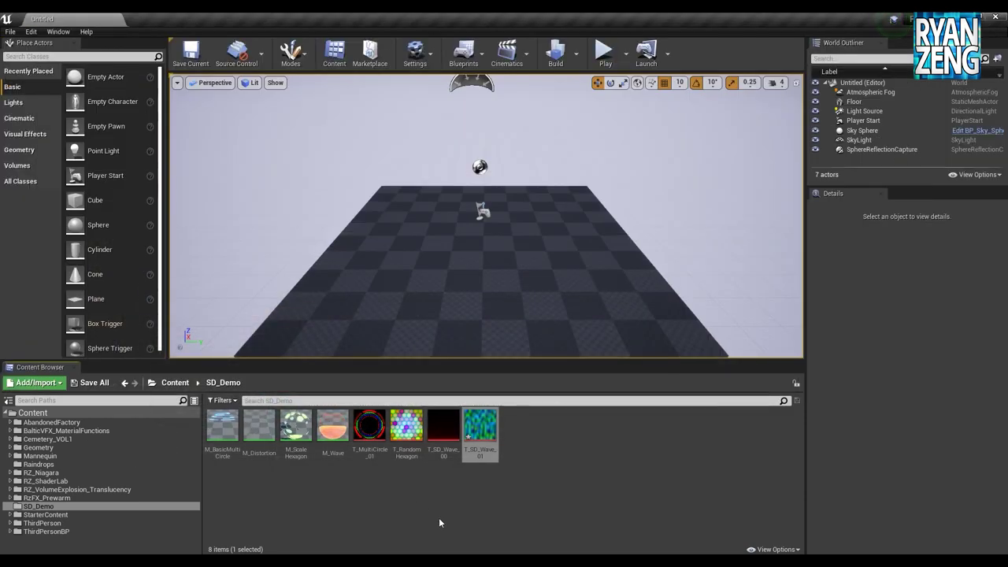
# Open M_ScaleHexagon, preview it on a plane, and orbit around the glowing hexagon cells
pyautogui.click(393, 504)
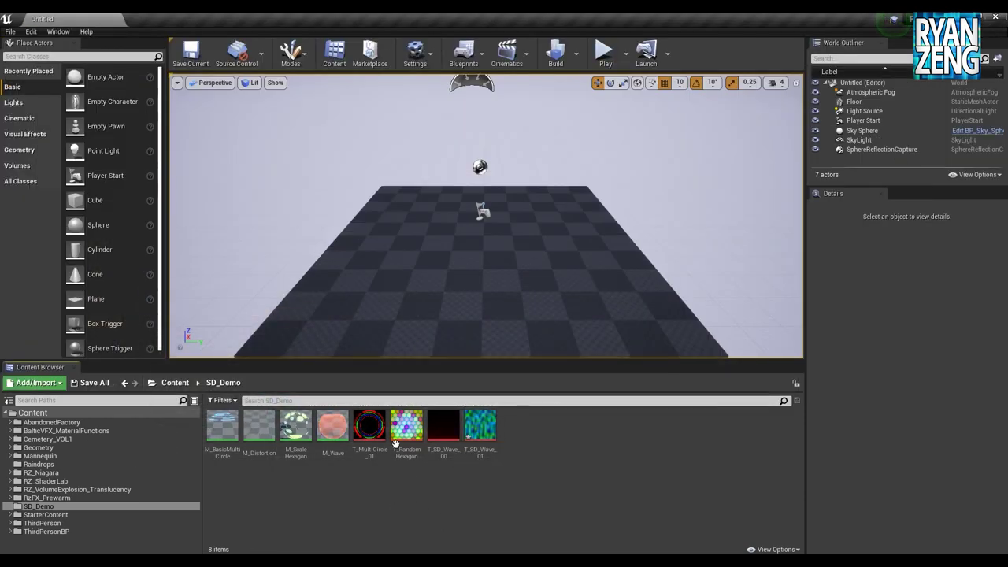
pyautogui.doubleClick(295, 426)
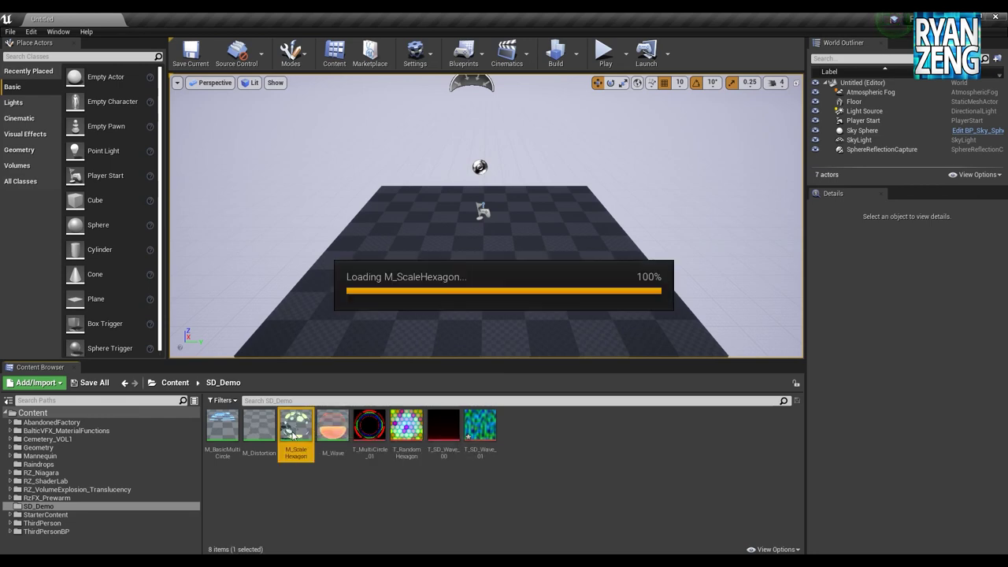
pyautogui.click(210, 227)
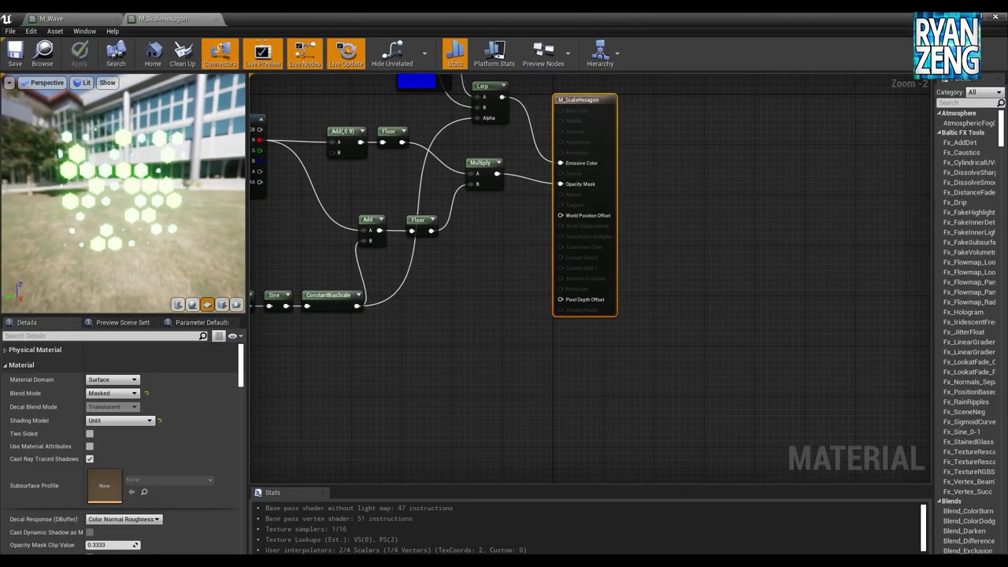
pyautogui.moveTo(107, 231); pyautogui.dragTo(228, 236)
pyautogui.moveTo(263, 236)
pyautogui.mouseDown(button='right')
pyautogui.moveTo(431, 242)
pyautogui.moveTo(588, 230)
pyautogui.moveTo(537, 209)
pyautogui.mouseUp(button='right')
pyautogui.scroll(-2, 428, 238)
pyautogui.scroll(1, 421, 238)
pyautogui.scroll(1, 548, 273)
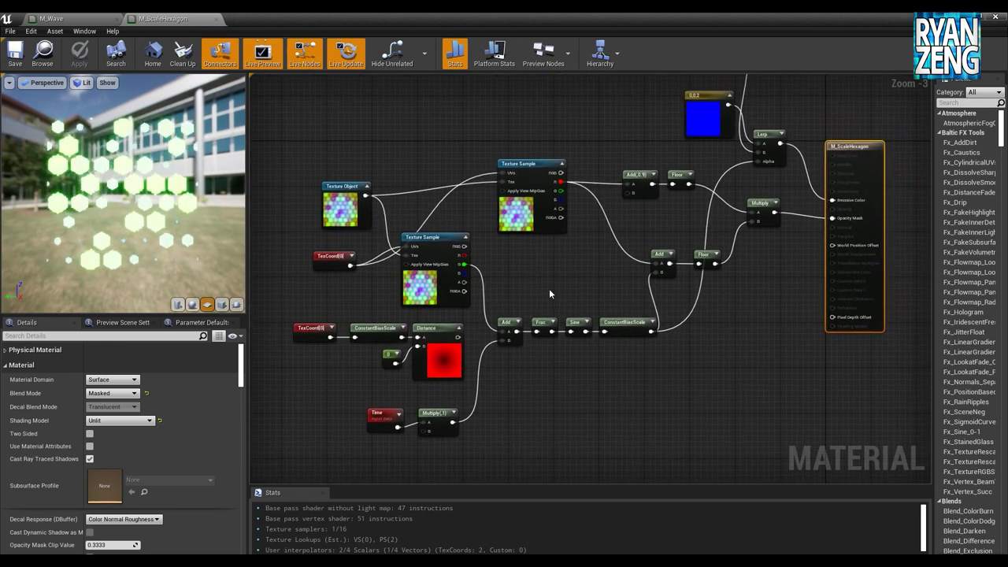
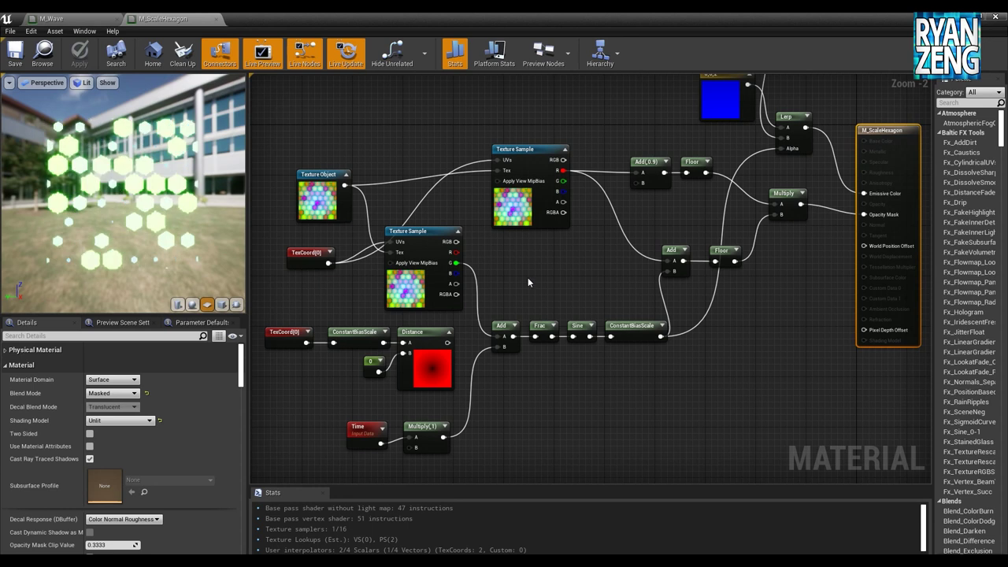
# Deselect the M_ScaleHexagon result node and select New_Graph under SD_Demo_Hexagon in Substance Designer
pyautogui.click(454, 456)
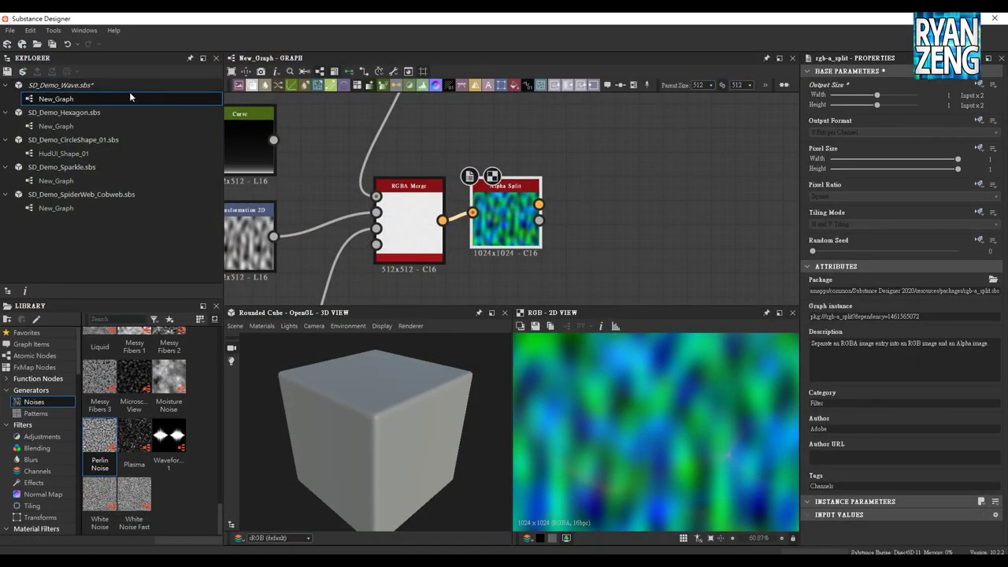
pyautogui.click(55, 127)
# Open SD_Demo_Hexagon's New_Graph, enlarge the graph panel, and inspect the Polygon 1 (Legacy) node
pyautogui.doubleClick(55, 129)
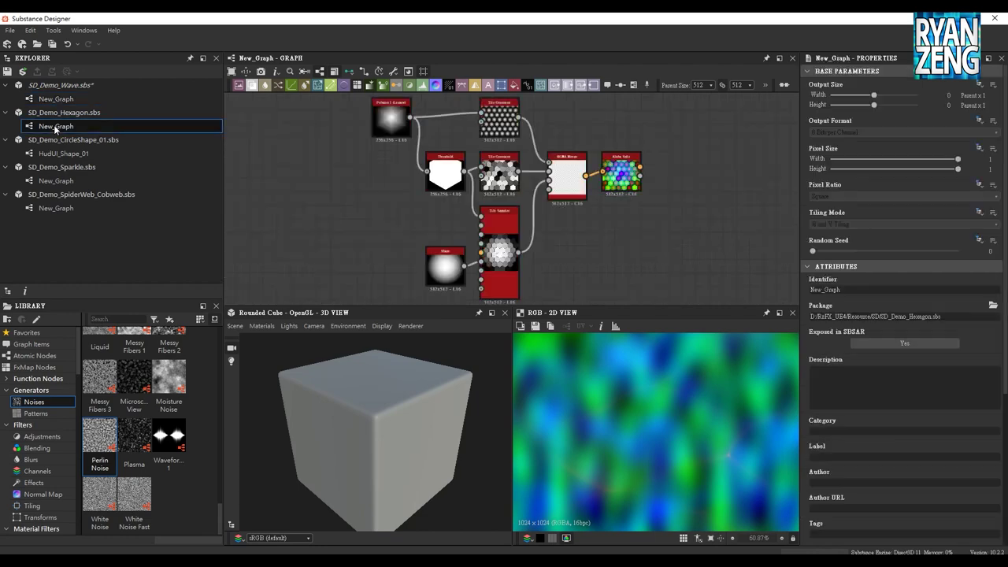
pyautogui.rightClick(358, 187)
pyautogui.click(353, 168)
pyautogui.moveTo(352, 169); pyautogui.dragTo(388, 312, button='middle')
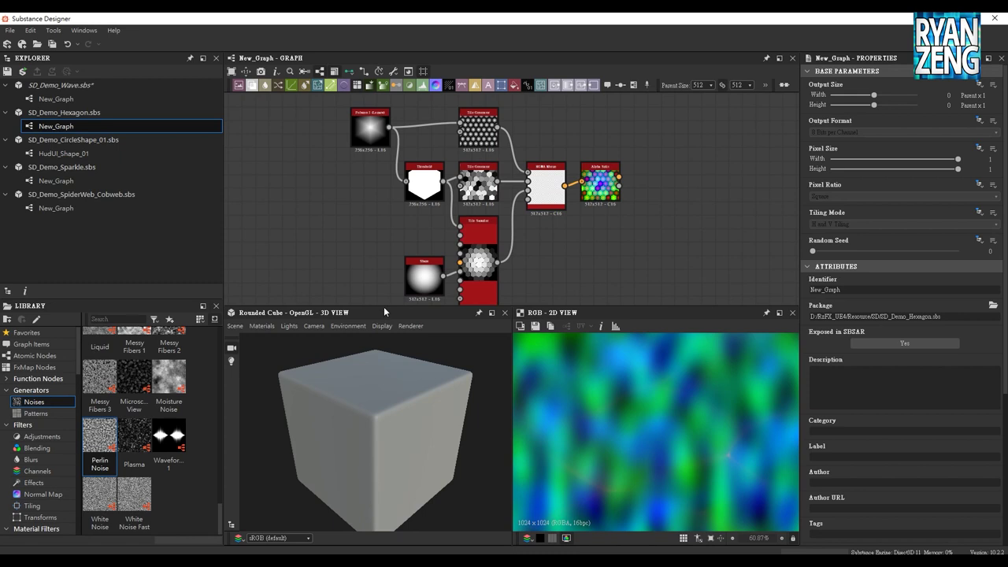
pyautogui.moveTo(383, 308); pyautogui.dragTo(384, 348)
pyautogui.moveTo(538, 238); pyautogui.dragTo(532, 257, button='middle')
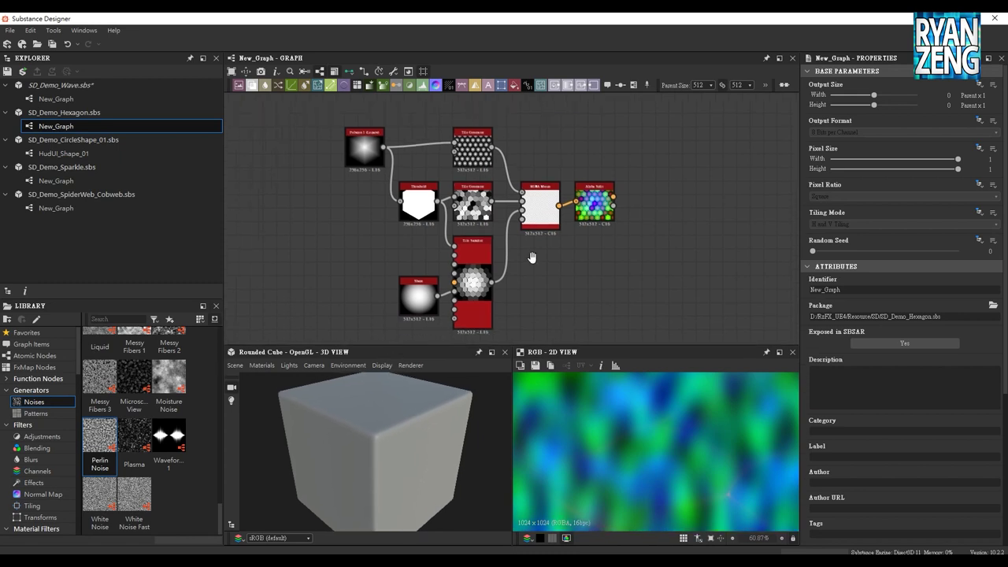
pyautogui.scroll(1, 530, 252)
pyautogui.scroll(1, 530, 252)
pyautogui.scroll(1, 446, 198)
pyautogui.scroll(1, 410, 185)
pyautogui.click(368, 164)
pyautogui.scroll(1, 345, 224)
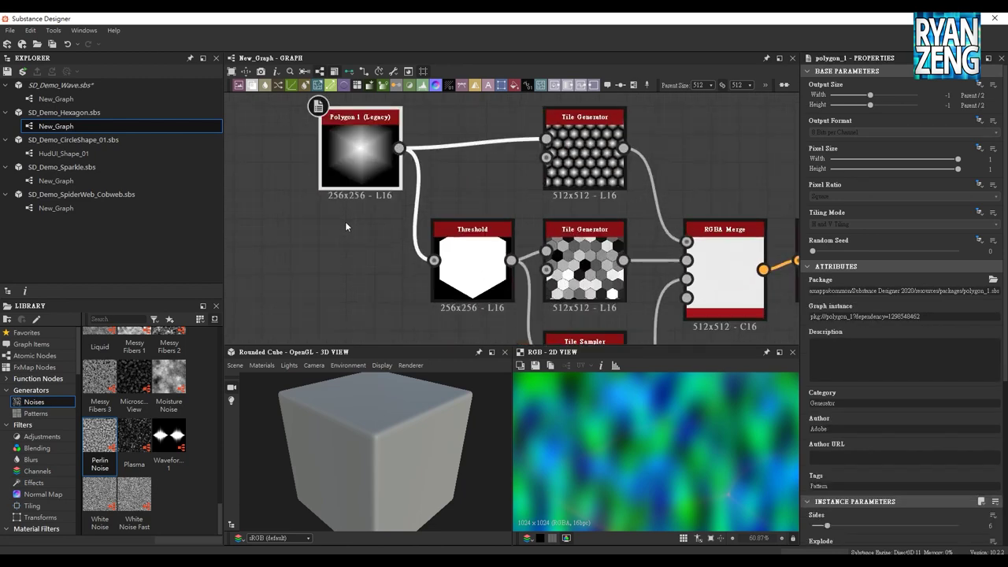
# Add a Polygon 2 node from Library > Patterns, preview it, then delete it
pyautogui.click(33, 414)
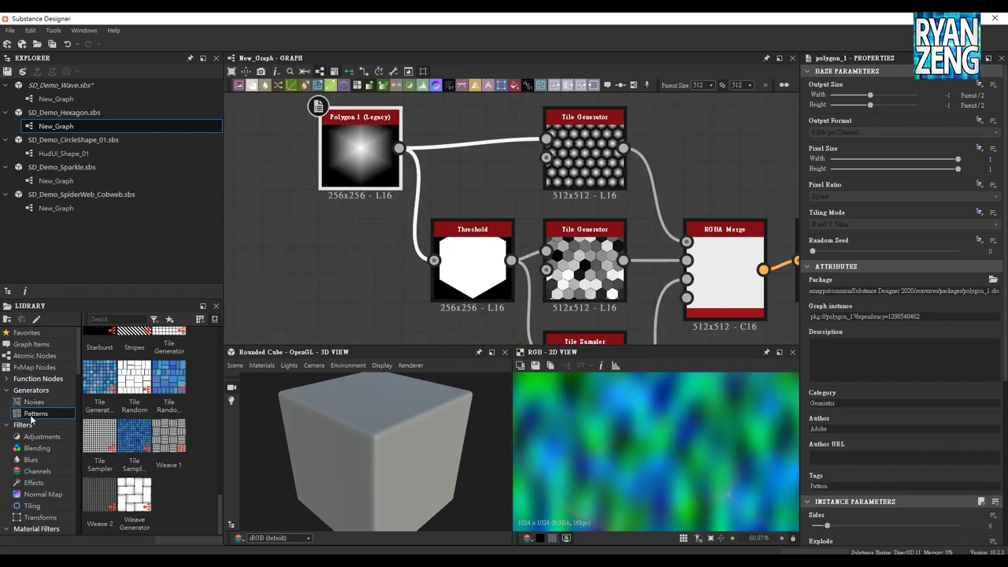
pyautogui.scroll(2, 167, 483)
pyautogui.scroll(2, 166, 484)
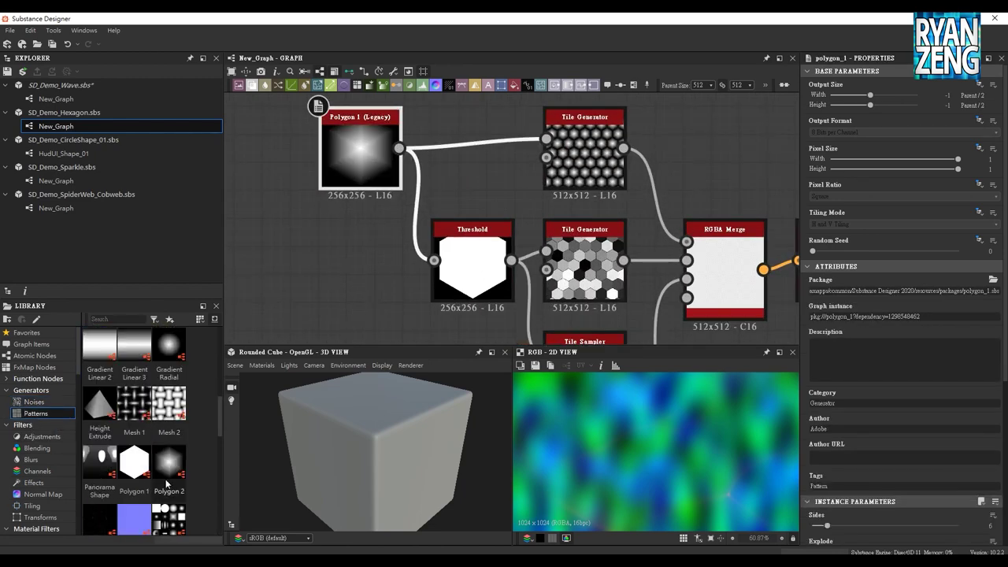
pyautogui.moveTo(166, 483); pyautogui.dragTo(304, 260)
pyautogui.doubleClick(305, 258)
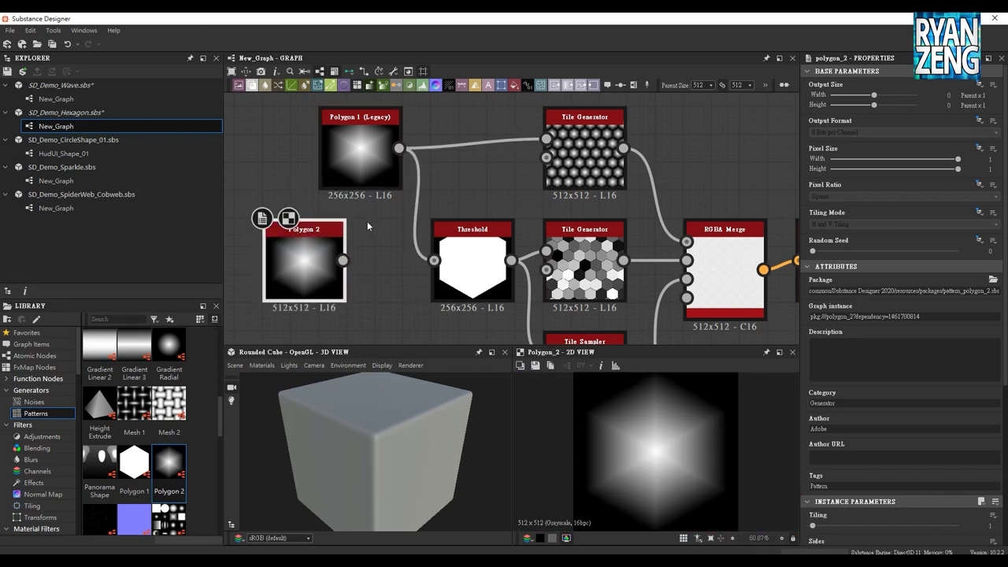
pyautogui.moveTo(370, 224); pyautogui.dragTo(327, 215, button='middle')
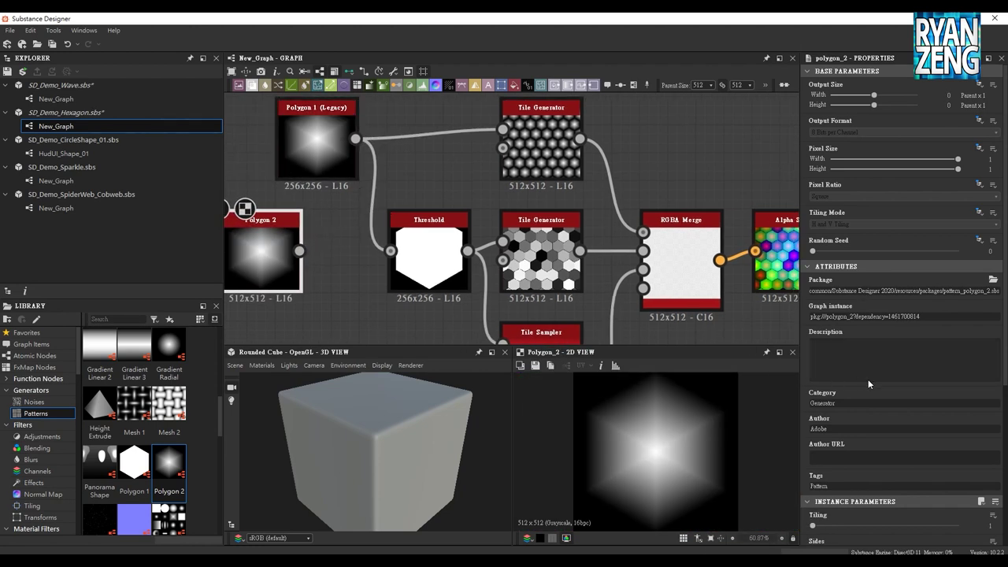
pyautogui.scroll(-3, 868, 383)
pyautogui.press('Delete')
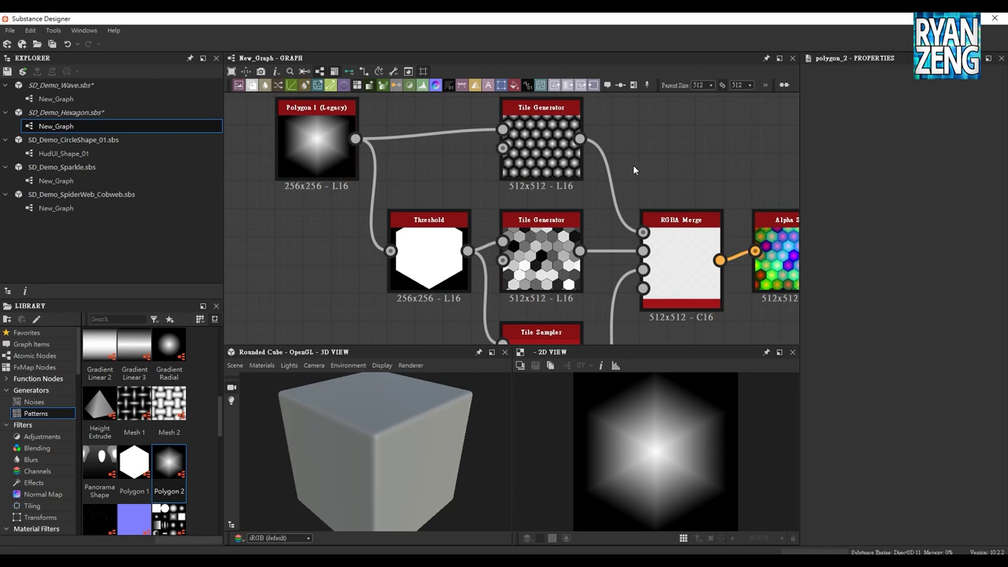
# Pan the graph to bring Alpha Split into view and adjust the panel layout
pyautogui.moveTo(626, 166); pyautogui.dragTo(549, 186, button='middle')
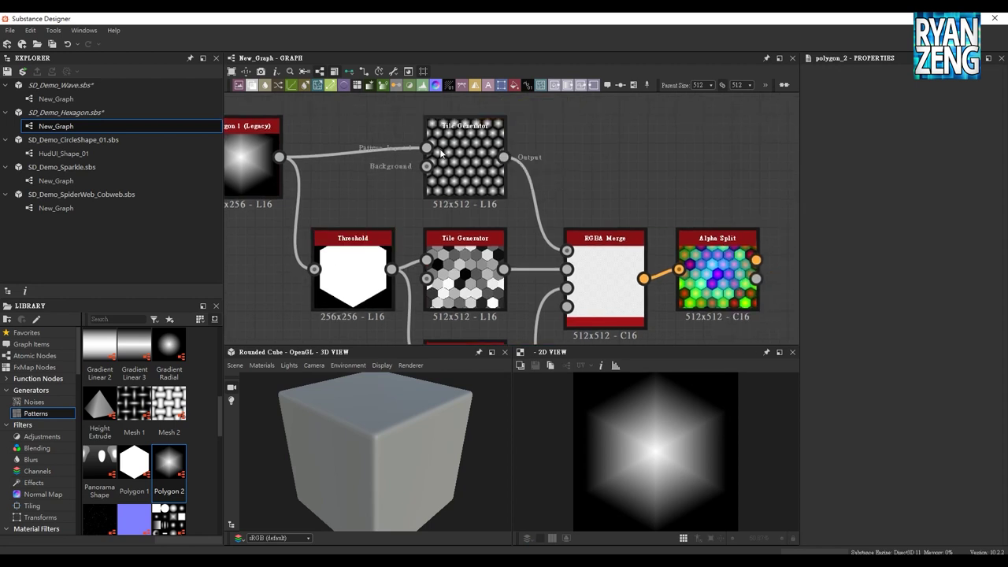
pyautogui.moveTo(219, 405); pyautogui.dragTo(218, 474)
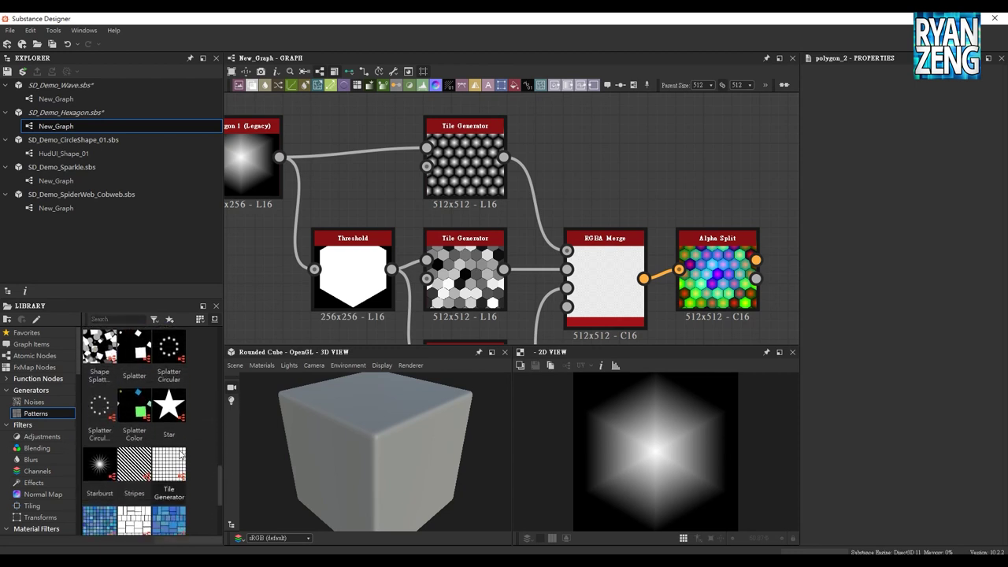
pyautogui.moveTo(220, 479); pyautogui.dragTo(221, 484)
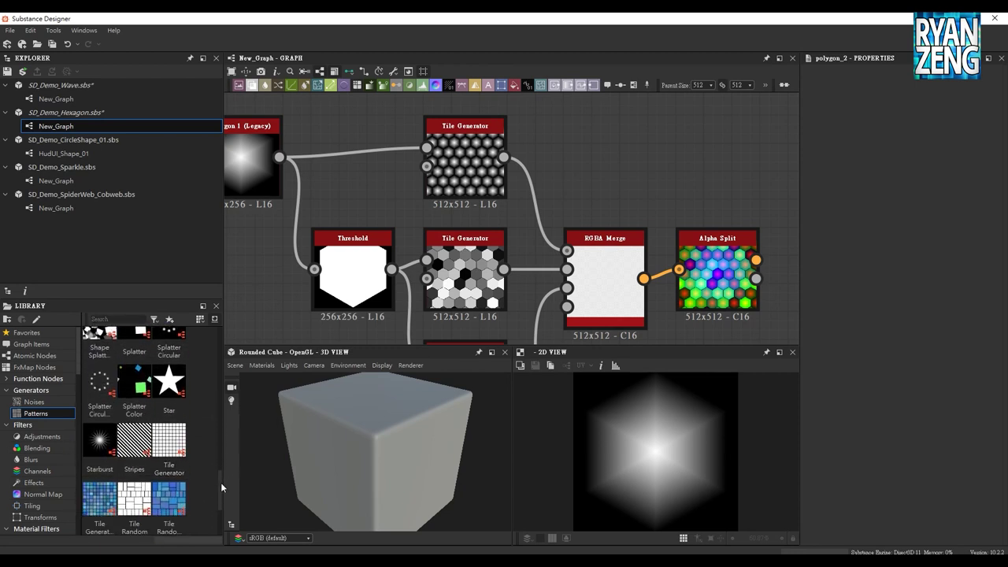
pyautogui.moveTo(579, 195); pyautogui.dragTo(581, 192, button='middle')
# Preview the top Tile Generator and scroll its properties down to the Size settings
pyautogui.doubleClick(465, 161)
pyautogui.scroll(-2, 840, 329)
pyautogui.scroll(-3, 841, 329)
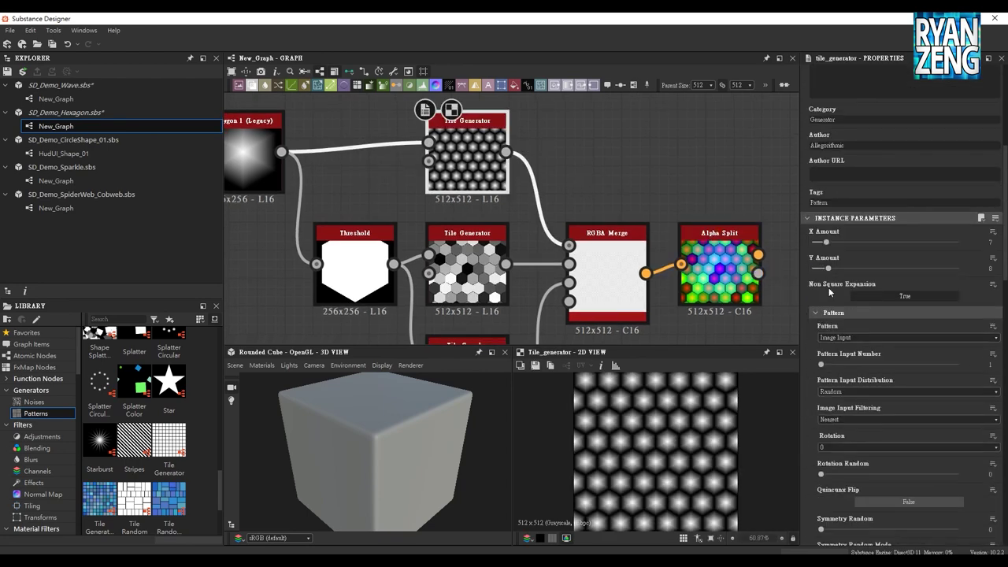
pyautogui.scroll(-1, 812, 306)
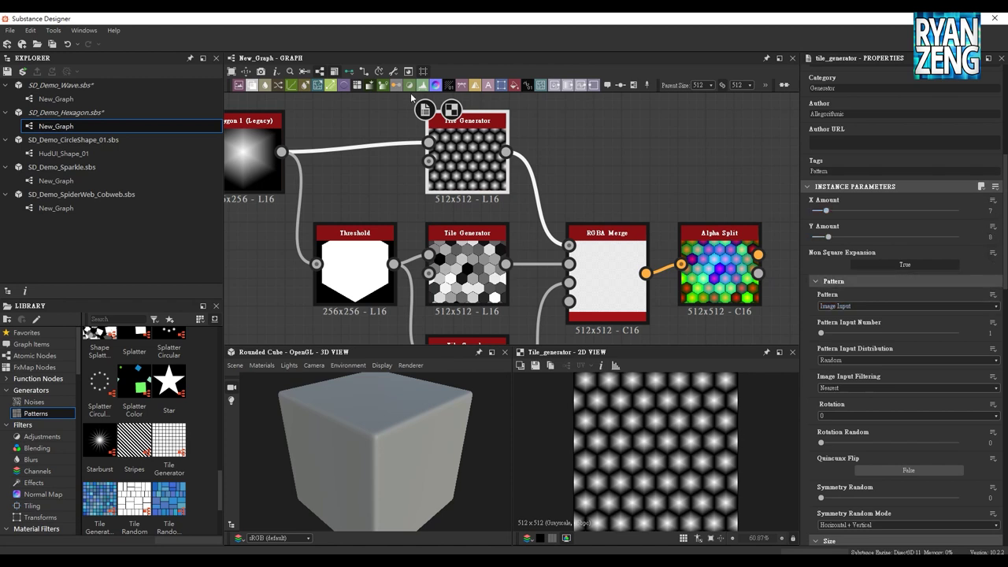
pyautogui.scroll(-1, 810, 316)
pyautogui.scroll(-1, 810, 315)
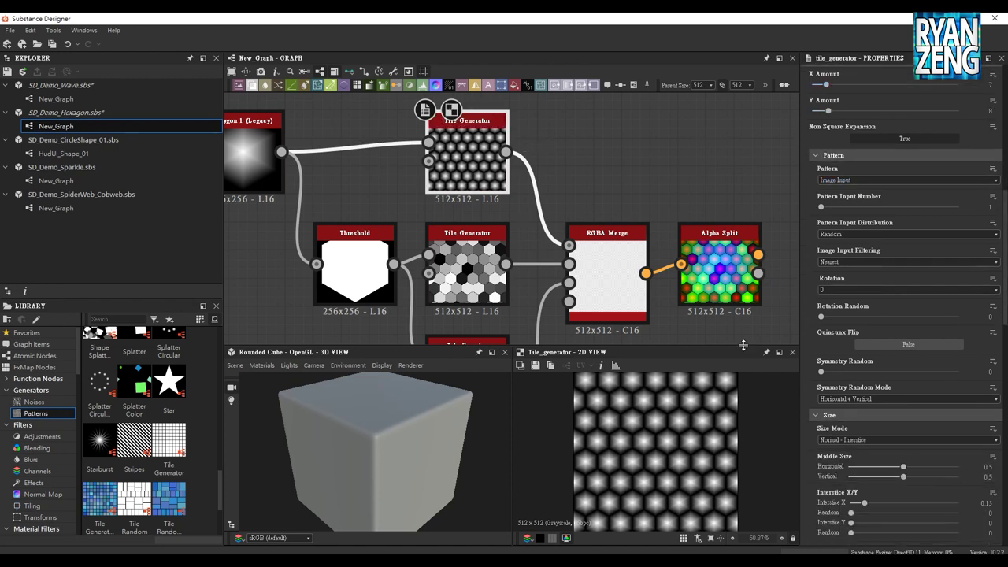
pyautogui.scroll(-2, 806, 232)
pyautogui.scroll(-1, 806, 240)
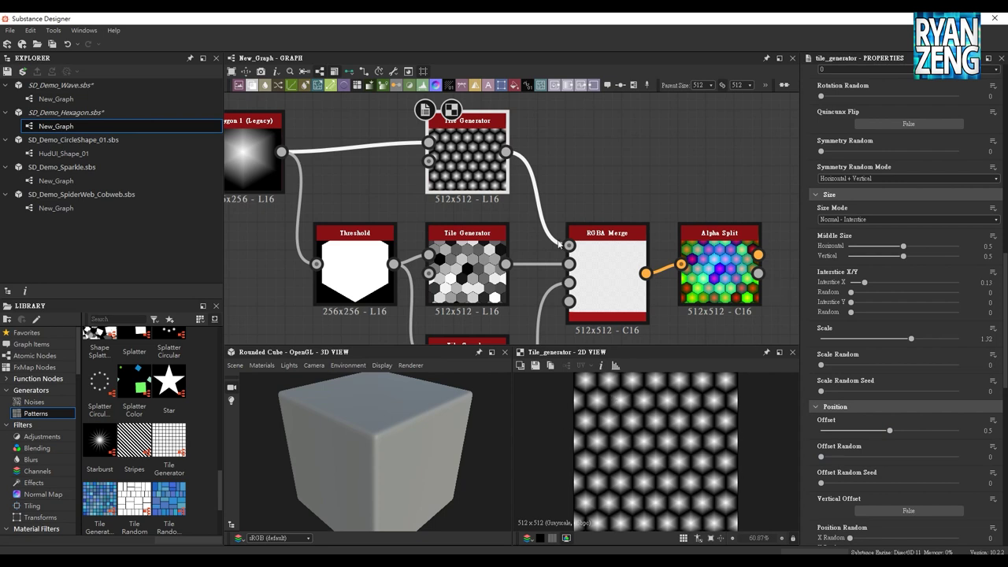
pyautogui.moveTo(355, 183)
pyautogui.mouseDown(button='middle')
pyautogui.moveTo(406, 200)
pyautogui.moveTo(447, 199)
pyautogui.mouseUp(button='middle')
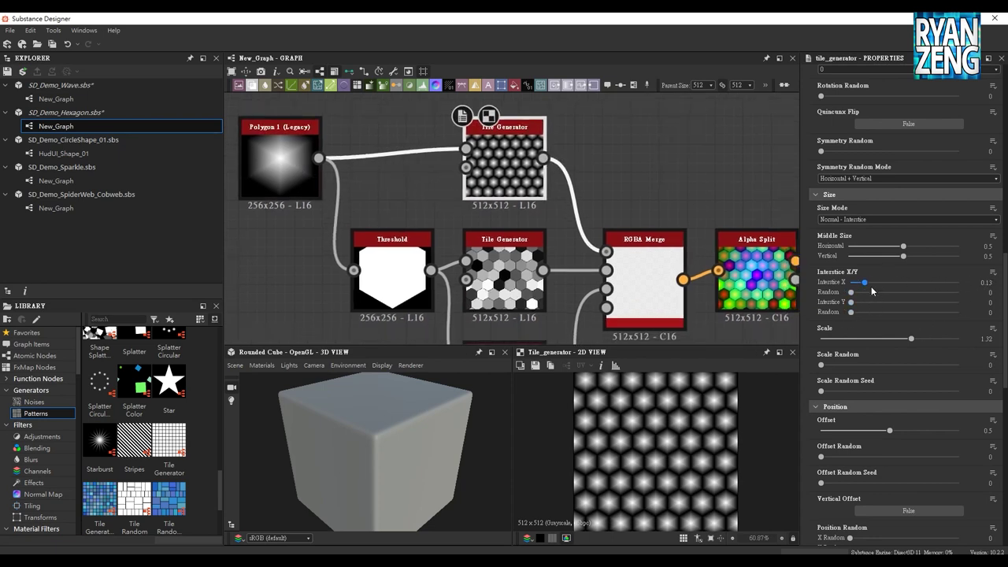
# Try other Interstice X spacings, then return it to 0.13
pyautogui.moveTo(864, 285); pyautogui.dragTo(863, 284)
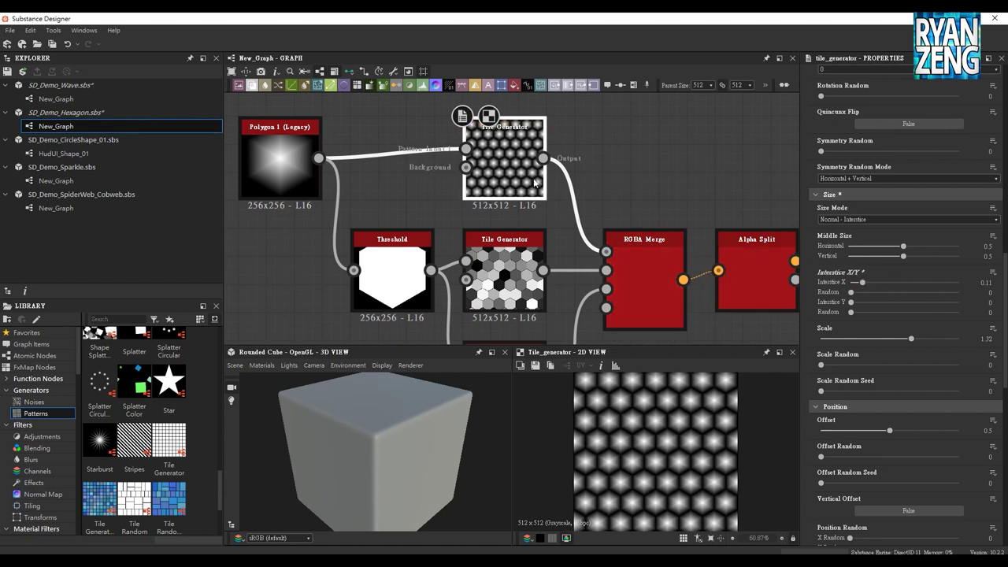
pyautogui.moveTo(862, 283)
pyautogui.mouseDown()
pyautogui.moveTo(878, 285)
pyautogui.moveTo(869, 285)
pyautogui.mouseUp()
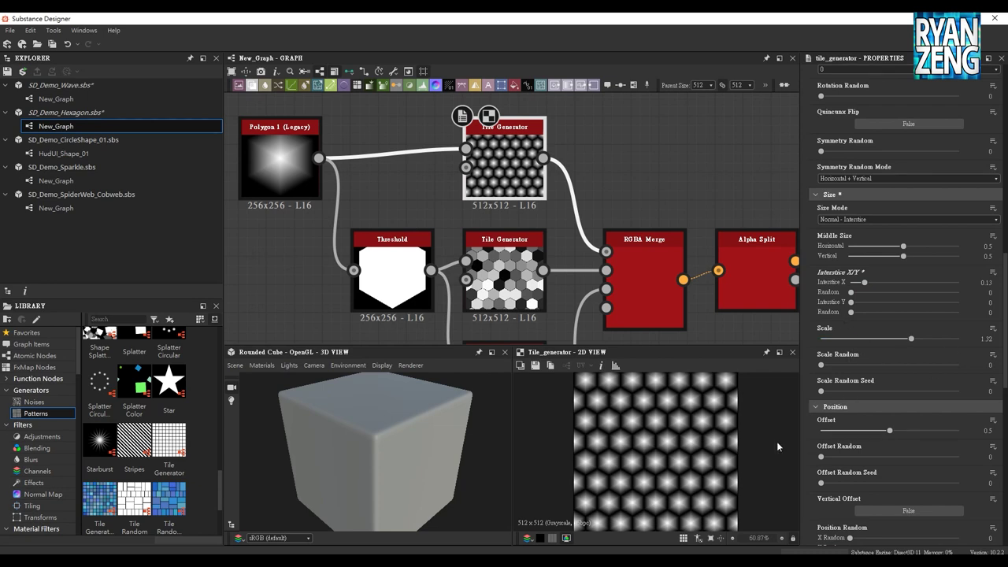
pyautogui.scroll(-1, 611, 202)
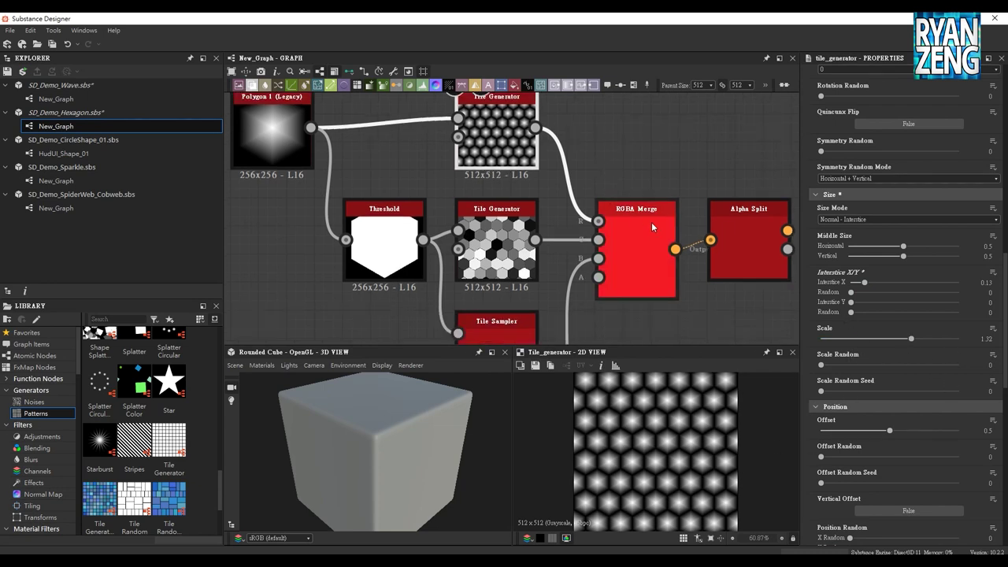
pyautogui.scroll(-1, 552, 157)
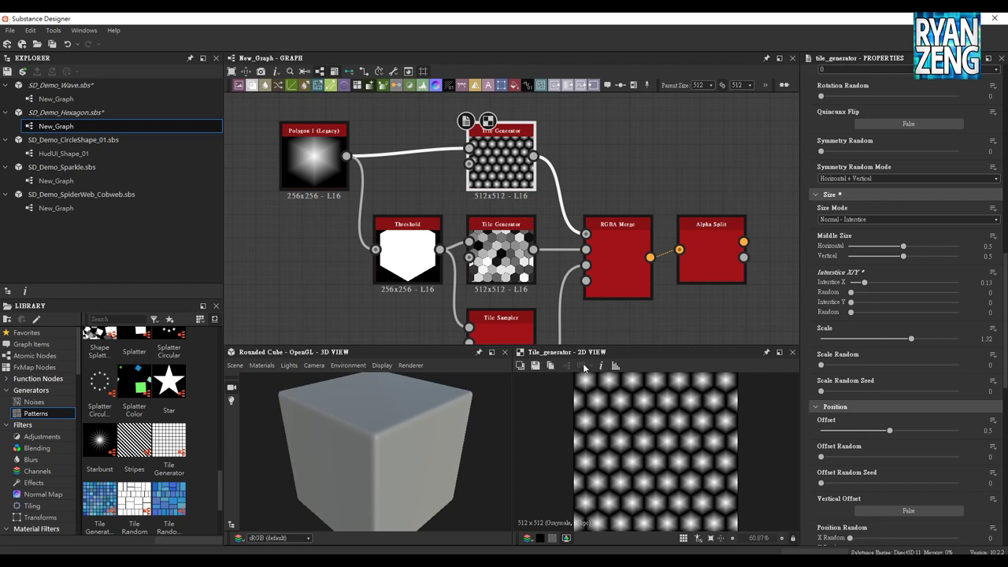
# Check the Threshold node's 0.01 hexagon mask, then preview the middle Tile Generator's grey tiles
pyautogui.click(402, 253)
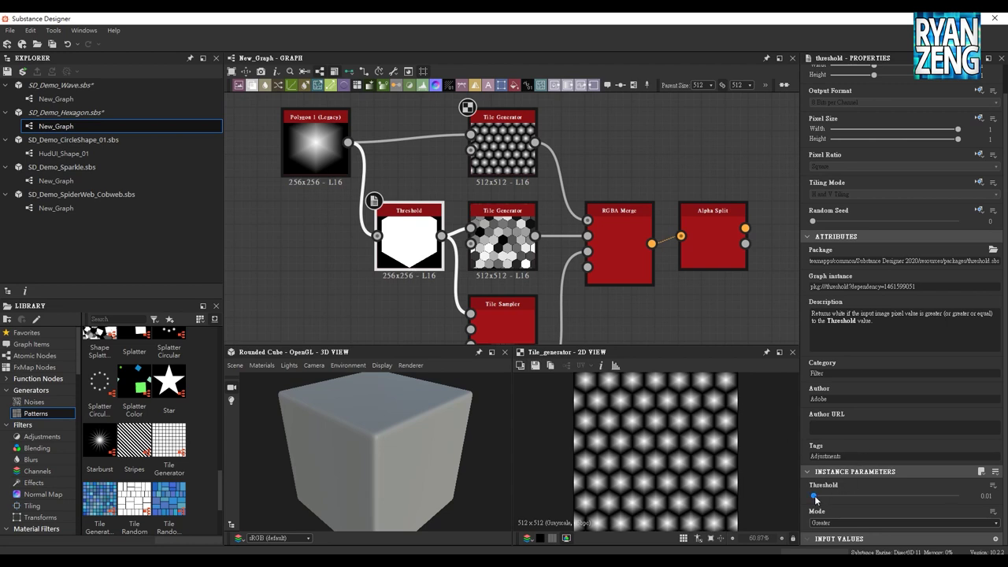
pyautogui.moveTo(813, 496)
pyautogui.mouseDown()
pyautogui.moveTo(951, 502)
pyautogui.moveTo(814, 496)
pyautogui.mouseUp()
pyautogui.doubleClick(409, 254)
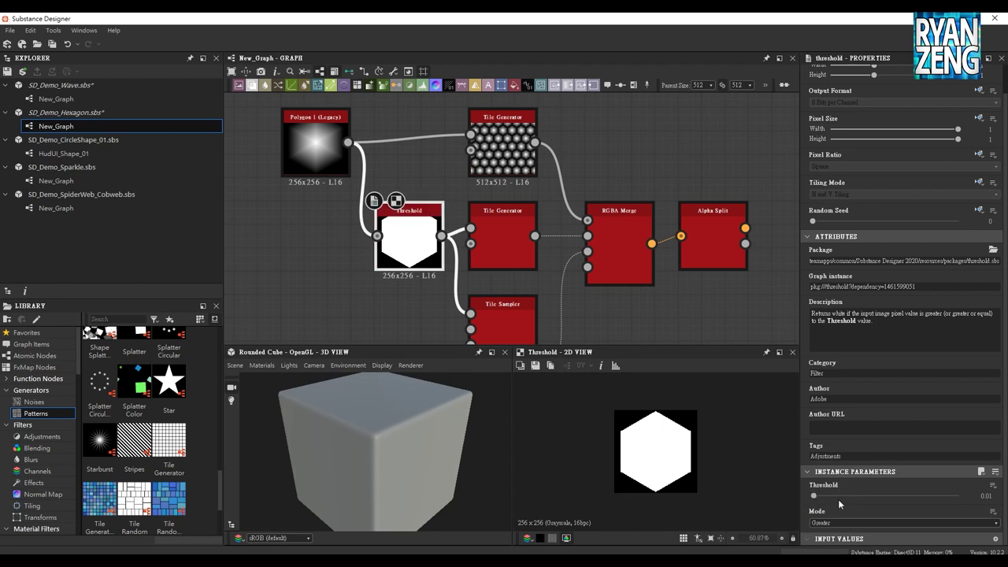
pyautogui.moveTo(408, 236)
pyautogui.doubleClick(520, 264)
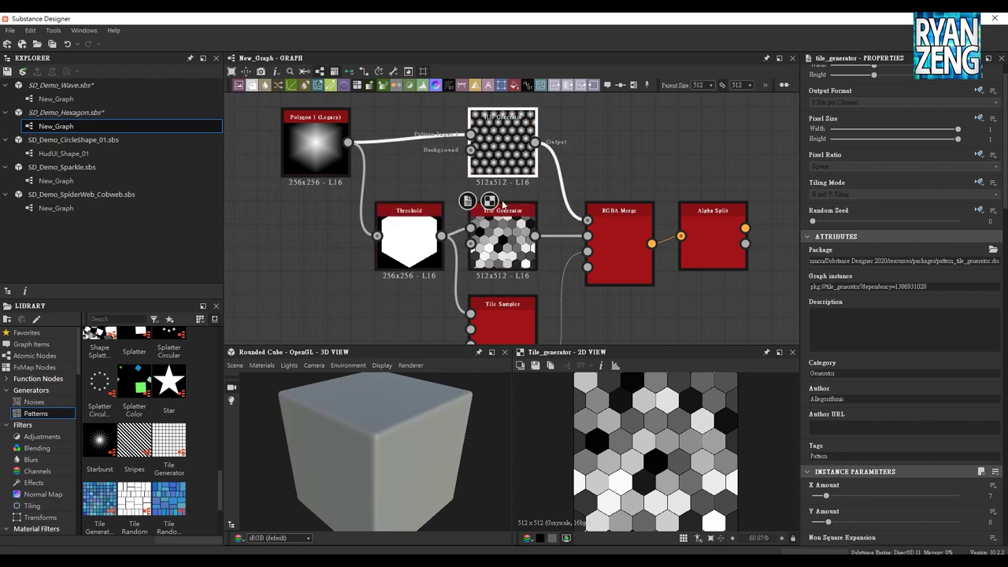
# Set the middle Tile Generator's Luminance Random back to 1 and preview the Tile Sampler's centre-bright hexagons
pyautogui.click(509, 168)
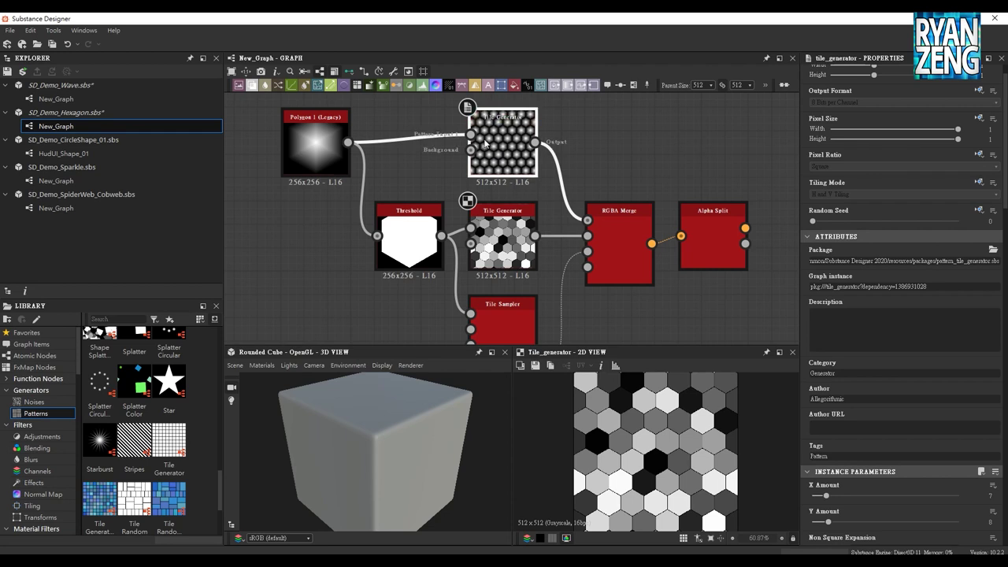
pyautogui.click(503, 232)
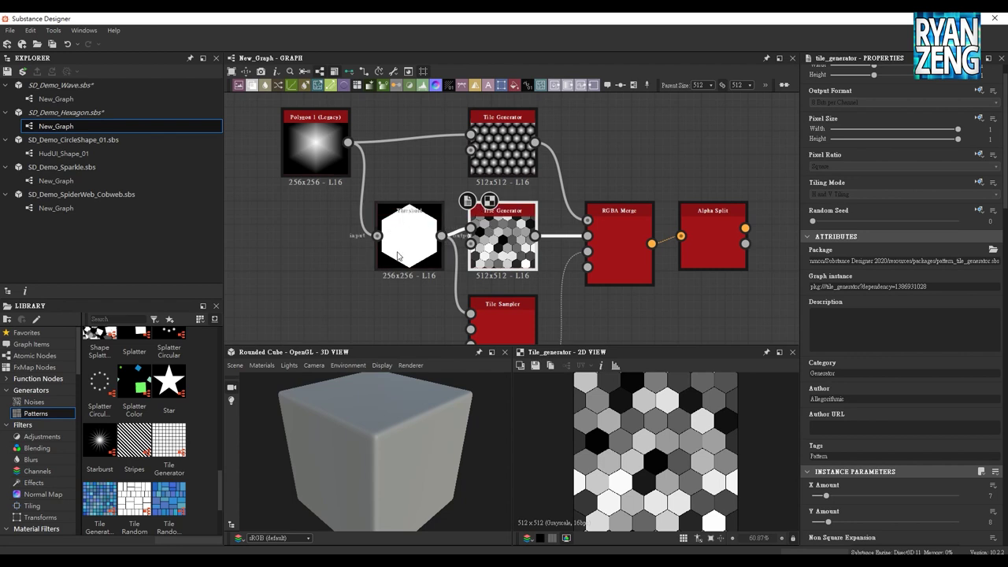
pyautogui.moveTo(398, 256); pyautogui.dragTo(364, 229, button='middle')
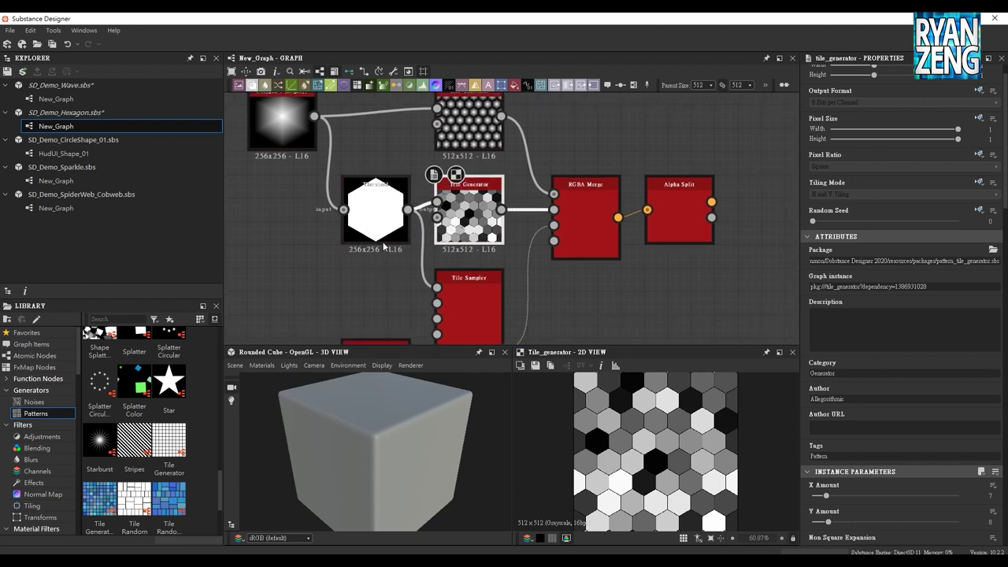
pyautogui.scroll(-2, 812, 355)
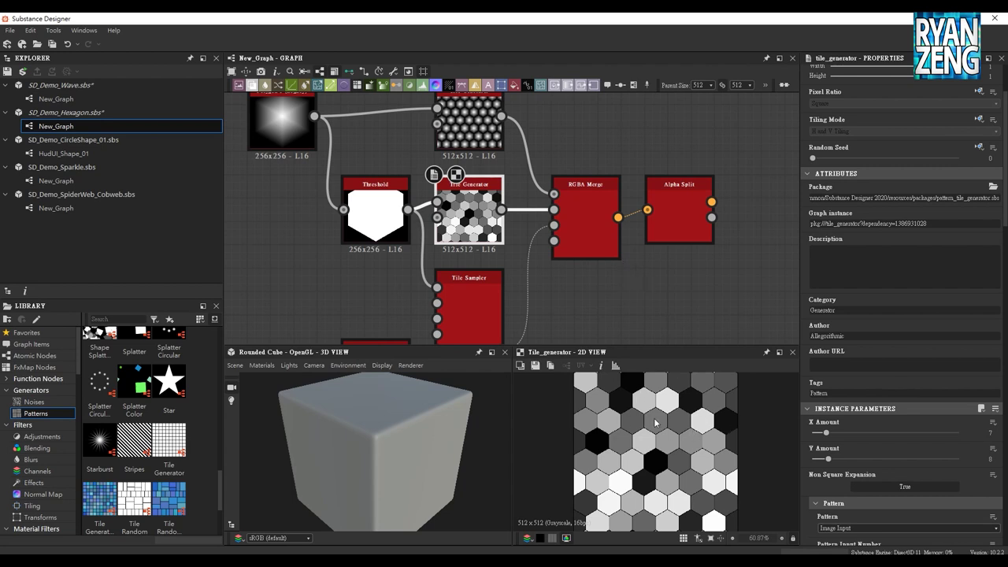
pyautogui.scroll(-1, 984, 308)
pyautogui.scroll(-6, 905, 315)
pyautogui.scroll(-6, 906, 315)
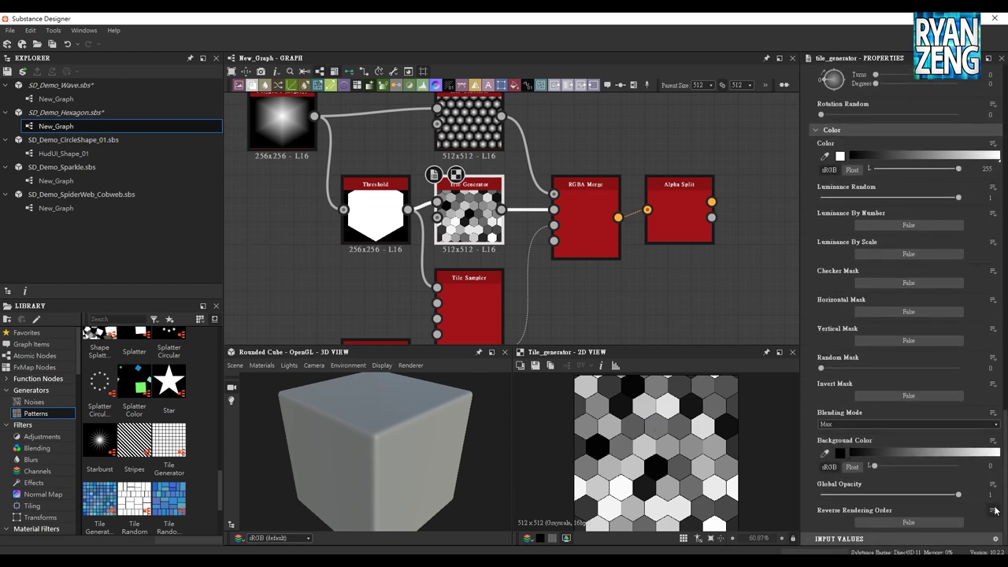
pyautogui.moveTo(958, 197); pyautogui.dragTo(782, 211)
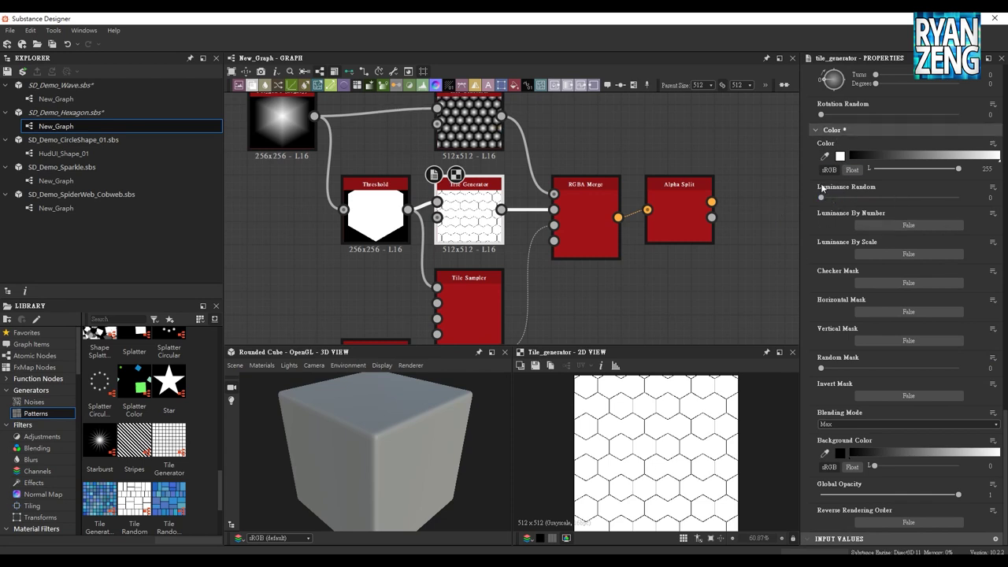
pyautogui.moveTo(823, 199); pyautogui.dragTo(937, 198)
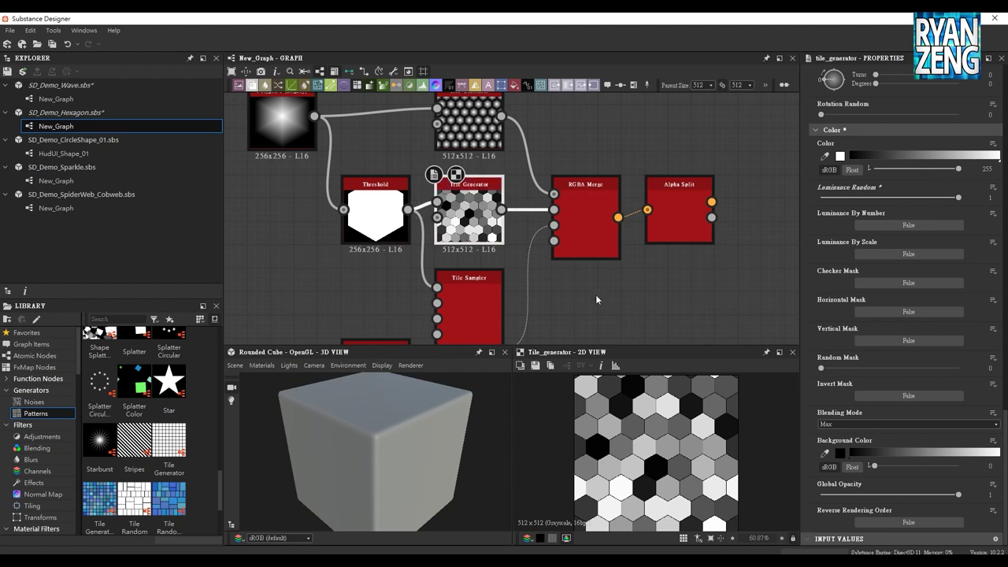
pyautogui.moveTo(595, 294); pyautogui.dragTo(584, 231, button='middle')
pyautogui.doubleClick(455, 263)
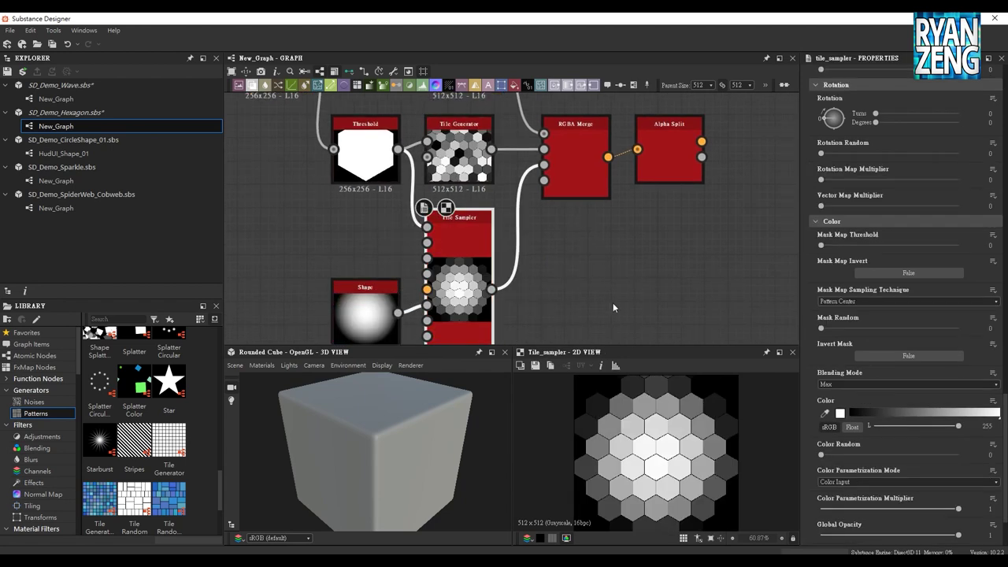
pyautogui.moveTo(613, 302); pyautogui.dragTo(603, 218, button='middle')
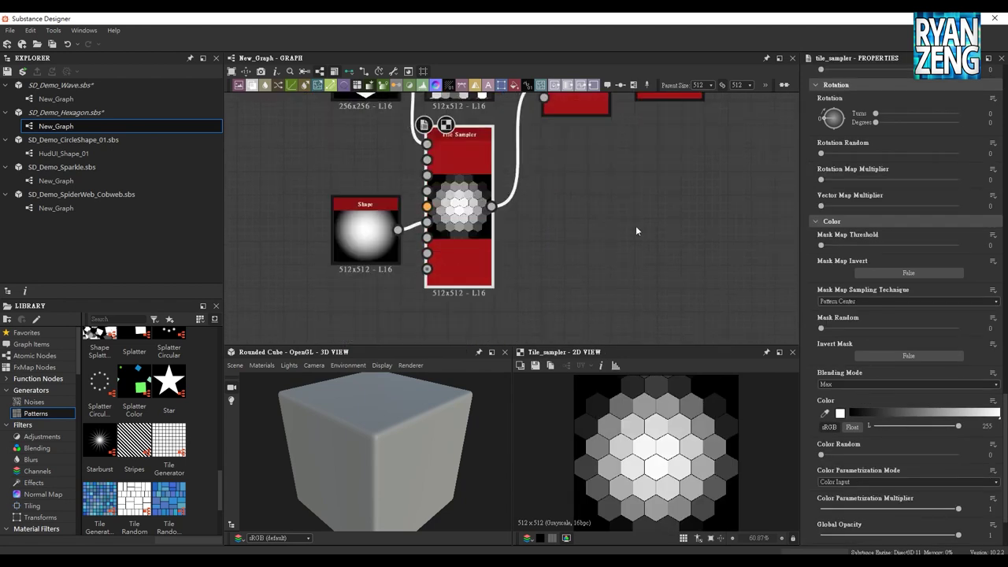
pyautogui.moveTo(473, 204); pyautogui.dragTo(478, 226, button='middle')
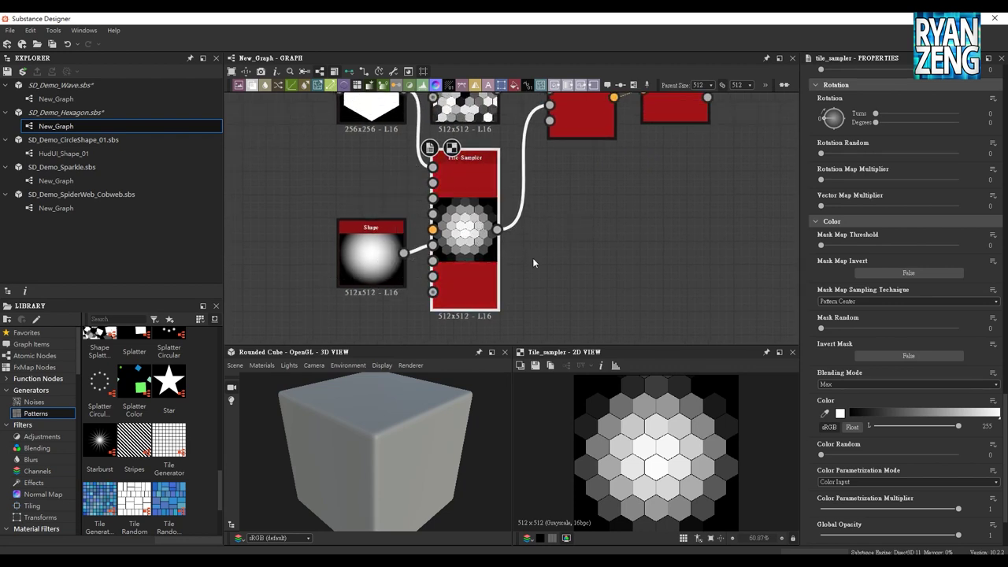
pyautogui.moveTo(576, 198); pyautogui.dragTo(583, 218, button='middle')
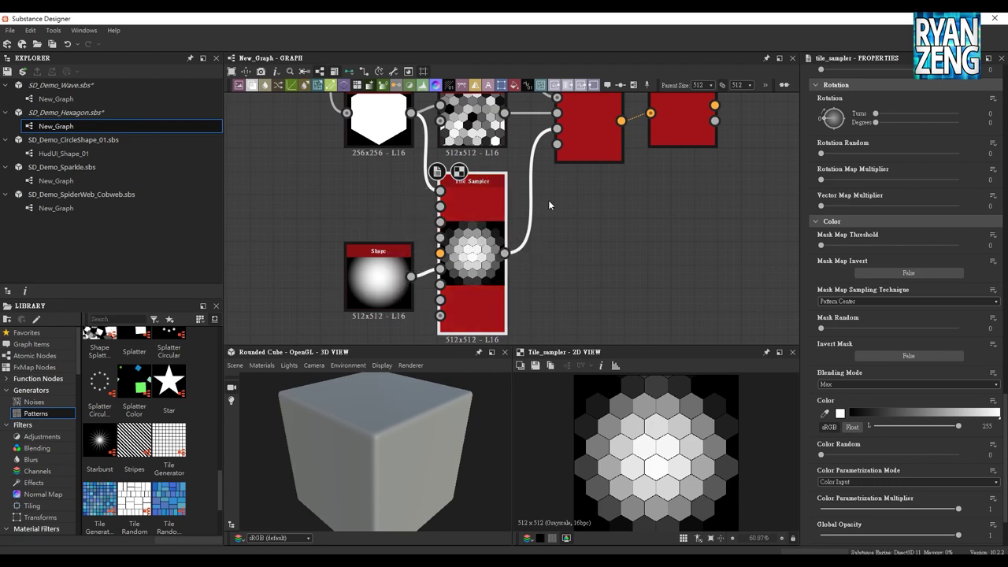
pyautogui.scroll(1, 511, 231)
pyautogui.scroll(1, 482, 232)
pyautogui.scroll(1, 463, 203)
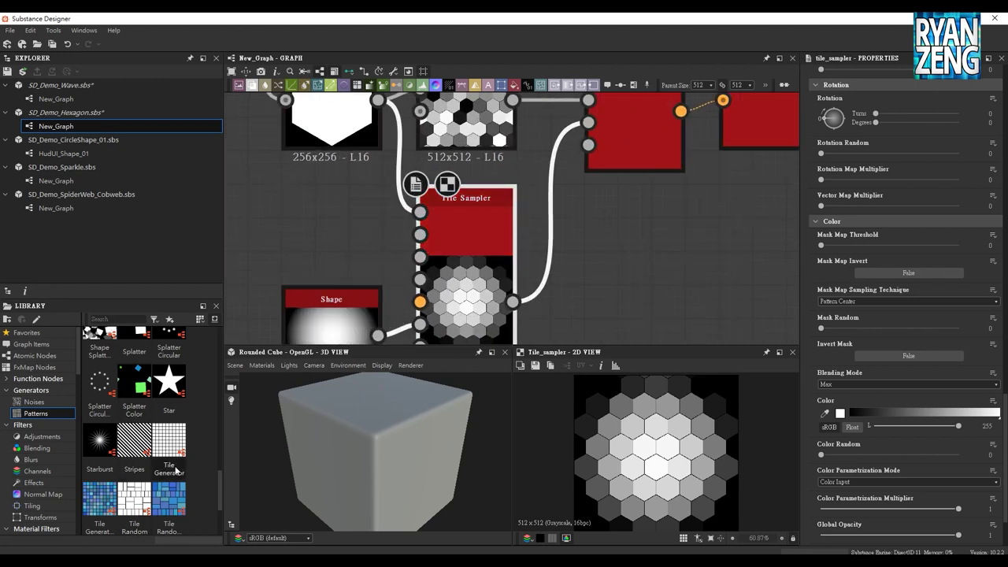
pyautogui.scroll(-2, 222, 481)
pyautogui.scroll(-2, 223, 492)
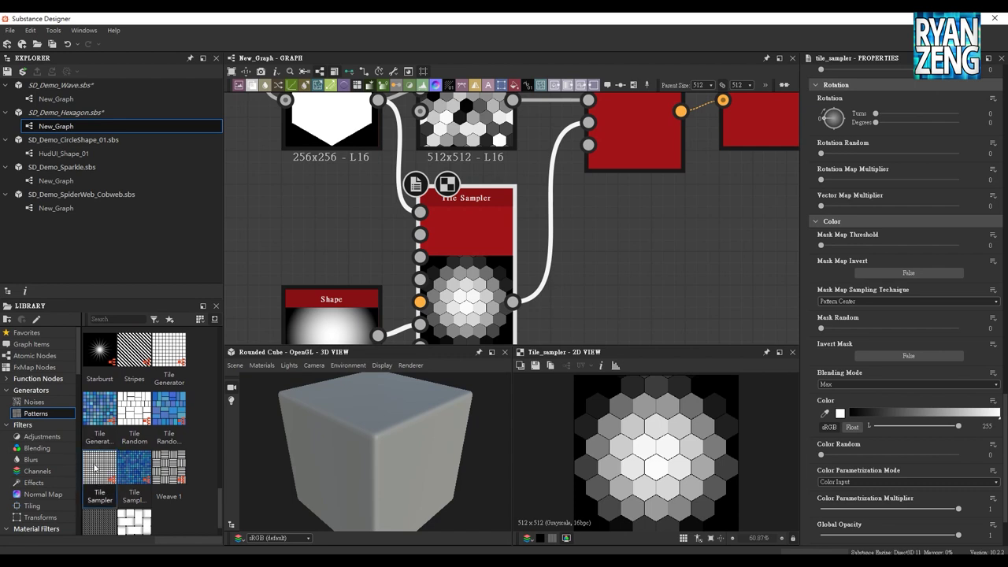
pyautogui.moveTo(645, 267); pyautogui.dragTo(641, 242, button='middle')
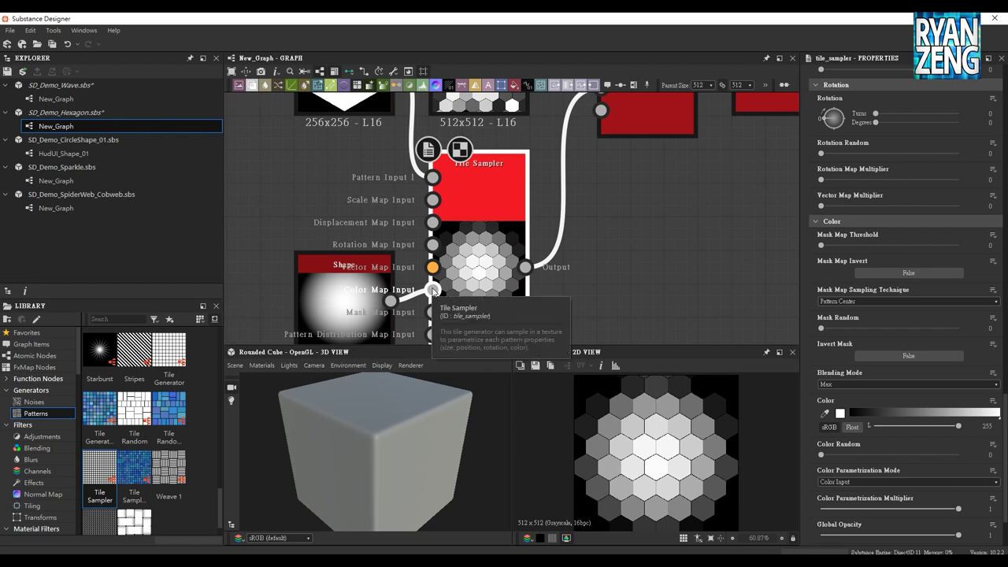
pyautogui.scroll(-3, 809, 362)
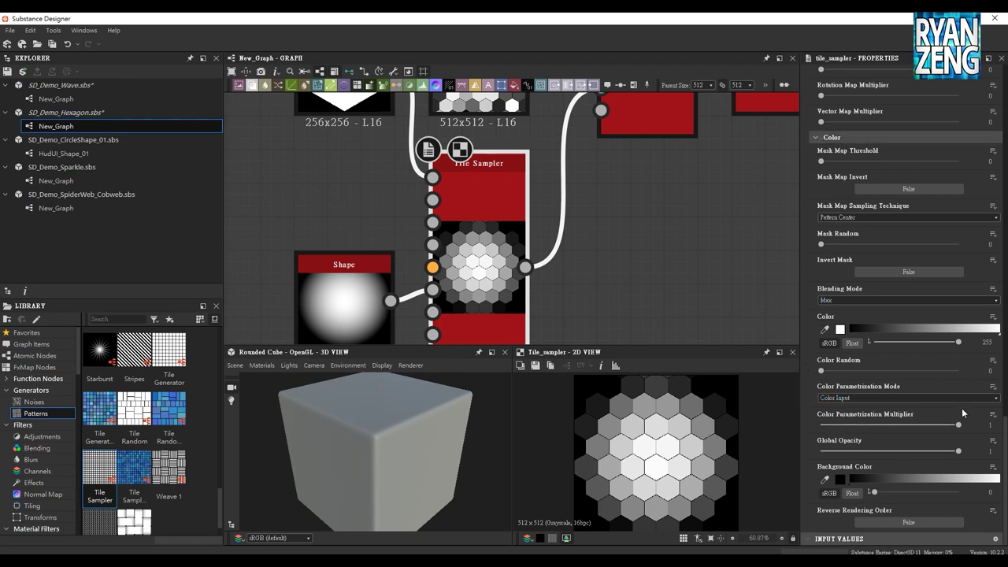
pyautogui.moveTo(960, 427); pyautogui.dragTo(821, 426)
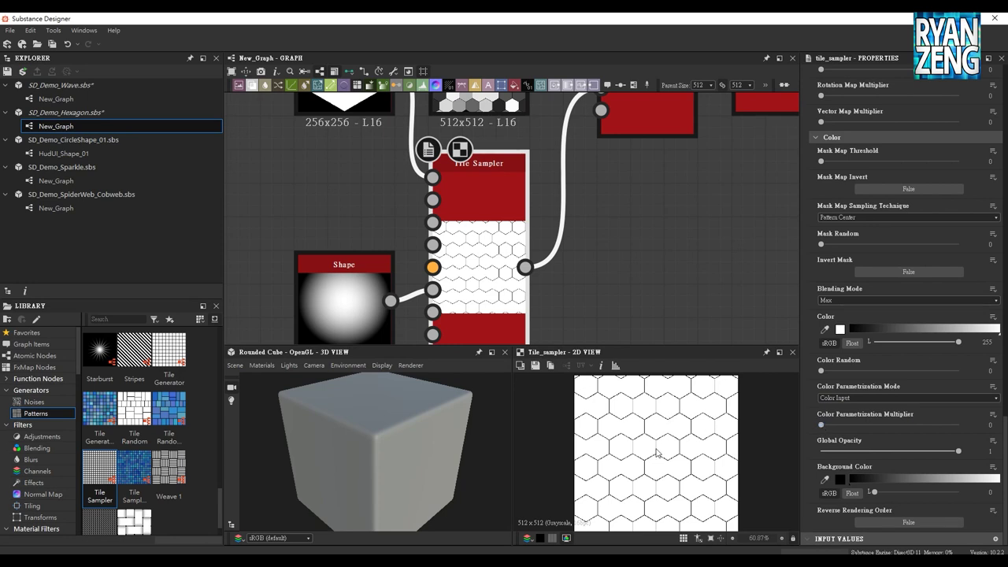
pyautogui.moveTo(821, 424); pyautogui.dragTo(973, 432)
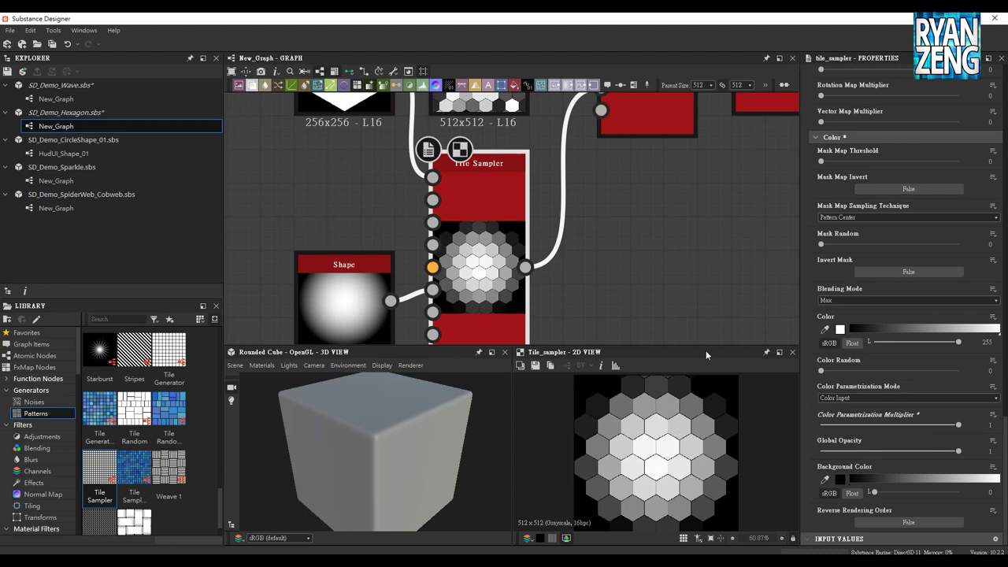
pyautogui.scroll(-2, 619, 240)
pyautogui.moveTo(621, 236); pyautogui.dragTo(596, 286, button='middle')
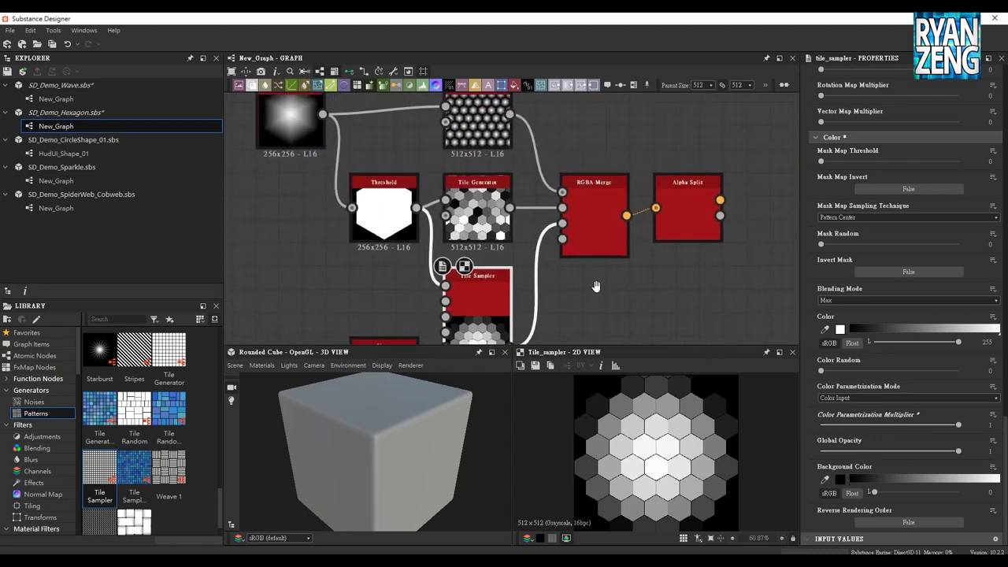
pyautogui.click(595, 217)
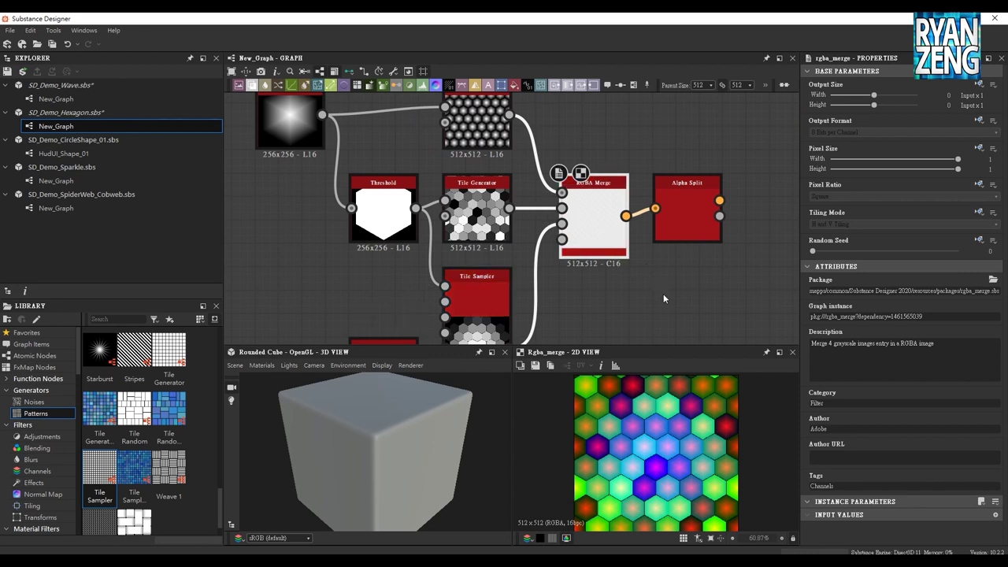
# Cancel saving the merged image, inspect T_RandomHexagon in UE4, then return to M_ScaleHexagon
pyautogui.click(535, 366)
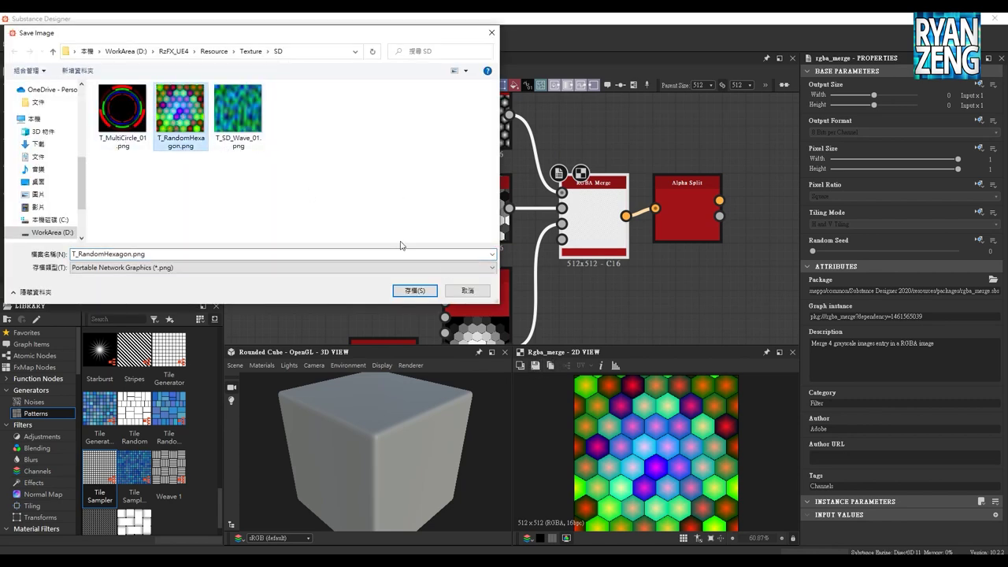
pyautogui.click(470, 292)
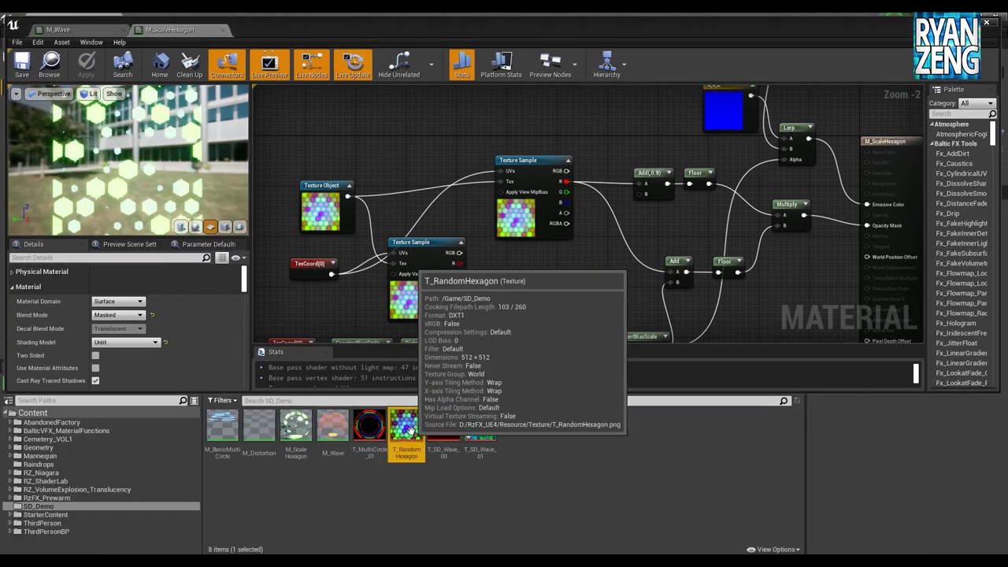
pyautogui.doubleClick(406, 426)
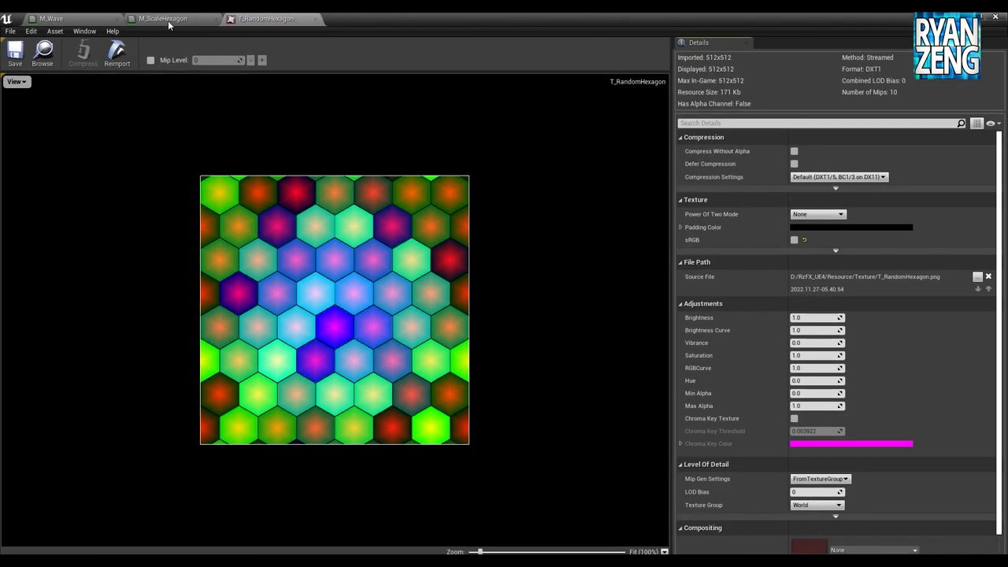
pyautogui.click(94, 19)
pyautogui.click(162, 18)
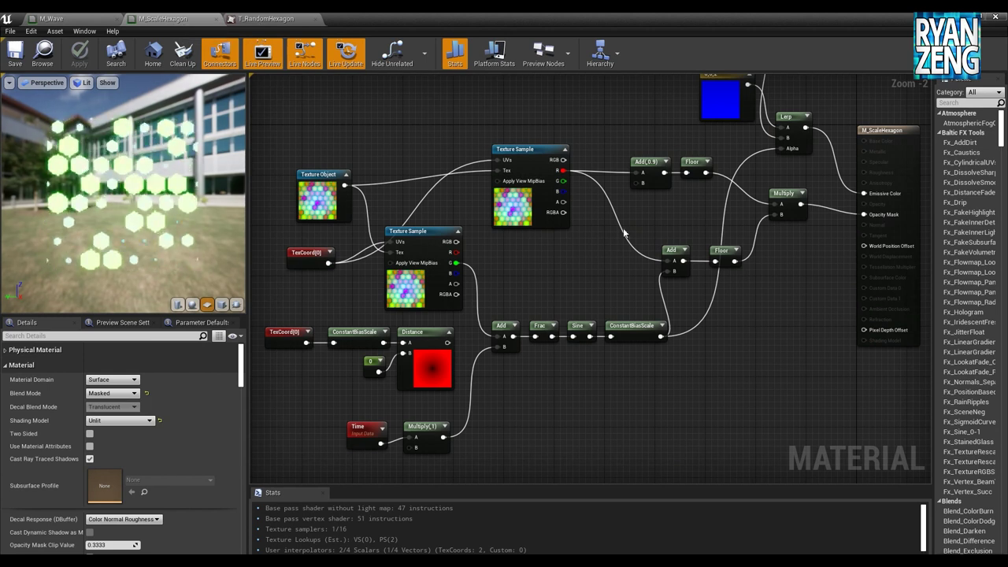
pyautogui.moveTo(504, 274); pyautogui.dragTo(546, 257, button='right')
pyautogui.scroll(1, 545, 257)
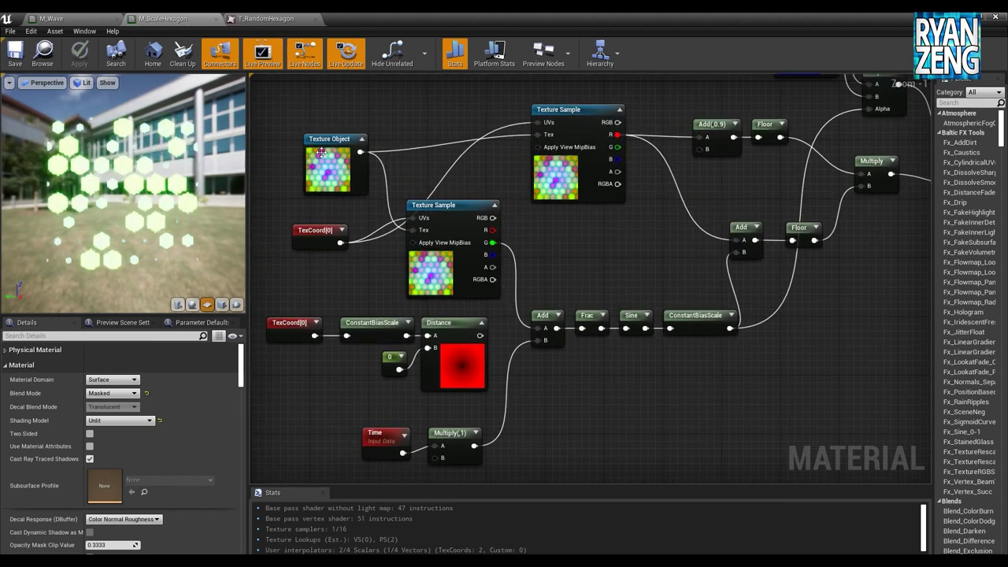
pyautogui.moveTo(563, 257); pyautogui.dragTo(598, 208, button='right')
pyautogui.scroll(1, 598, 207)
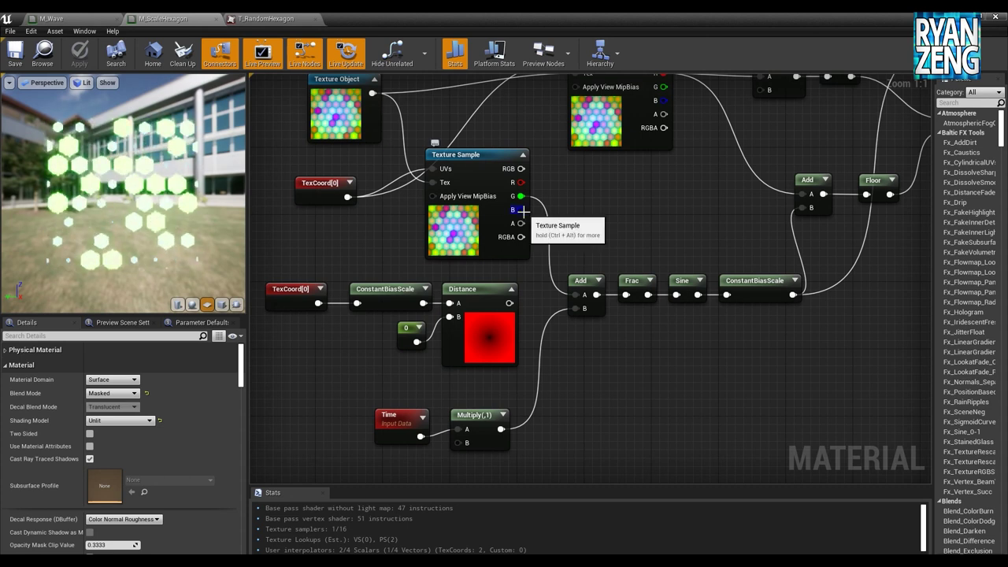
pyautogui.moveTo(523, 208); pyautogui.dragTo(524, 213)
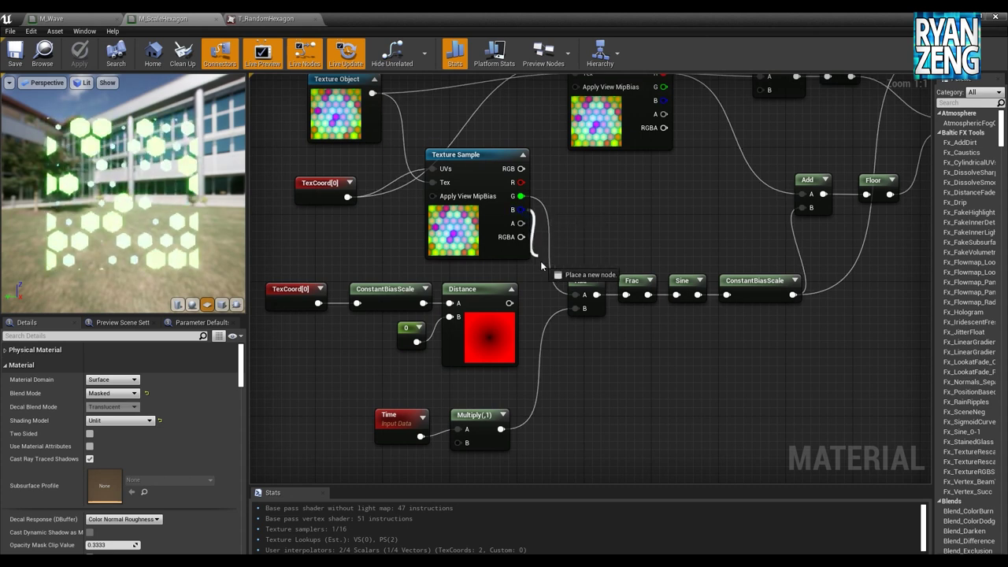
pyautogui.moveTo(574, 298); pyautogui.dragTo(576, 298)
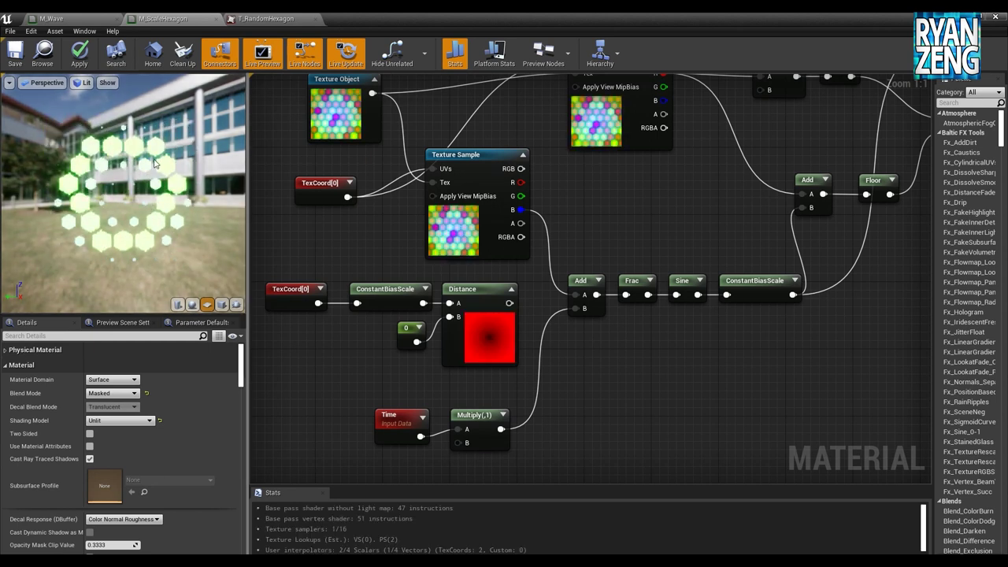
pyautogui.moveTo(155, 164); pyautogui.dragTo(134, 167)
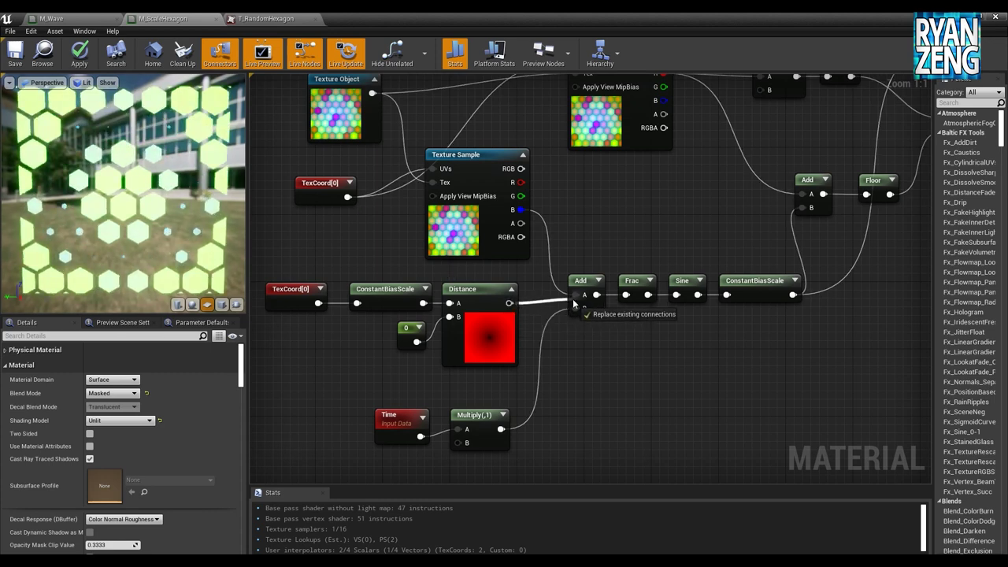
pyautogui.moveTo(574, 304); pyautogui.dragTo(581, 297)
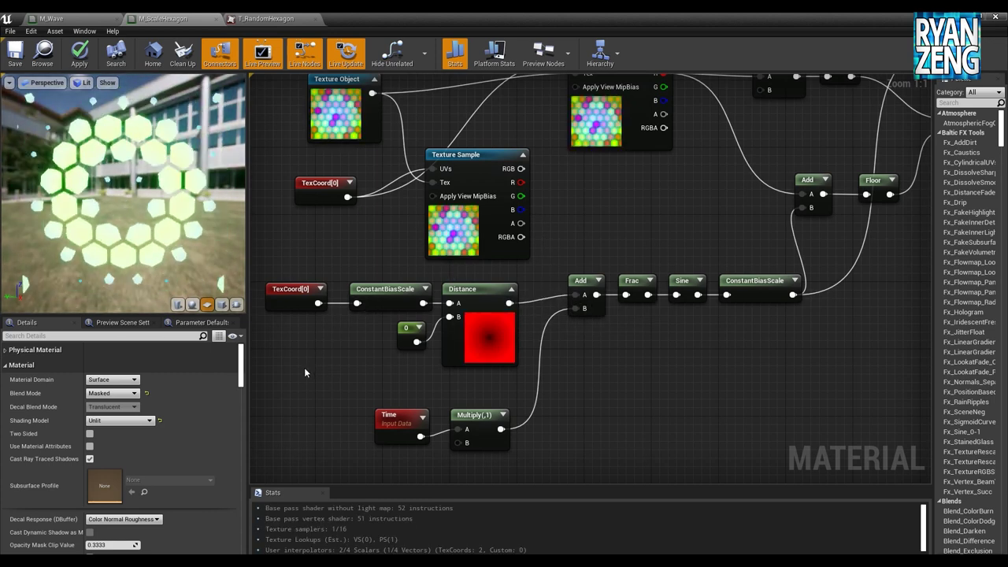
pyautogui.moveTo(274, 370); pyautogui.dragTo(426, 342)
pyautogui.moveTo(518, 277); pyautogui.dragTo(520, 280)
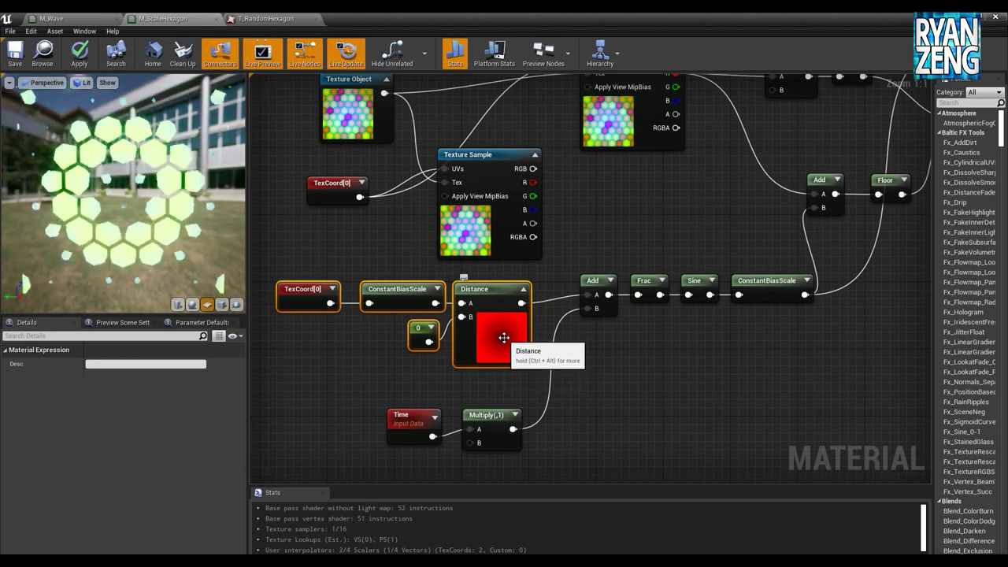
pyautogui.moveTo(96, 142); pyautogui.dragTo(258, 169)
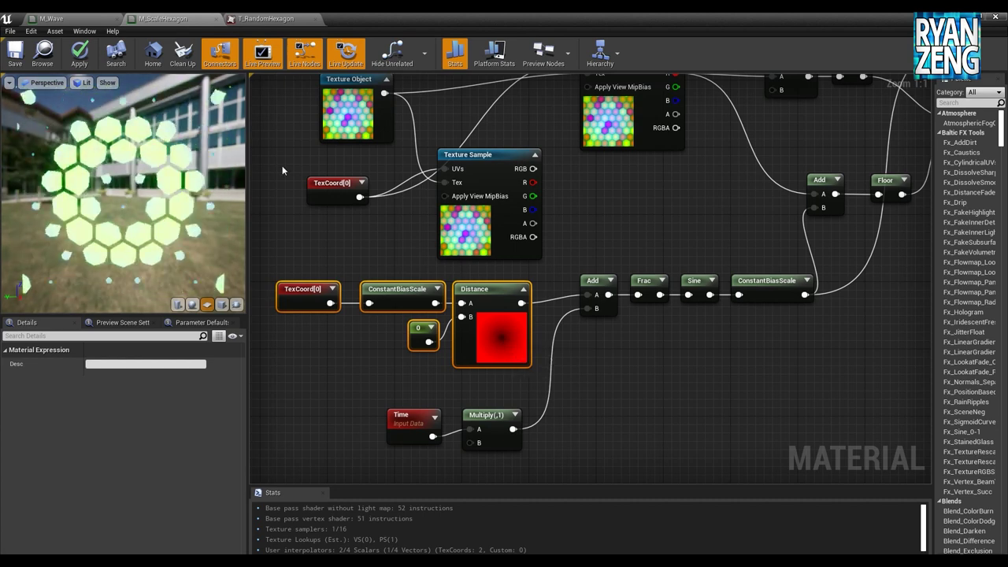
pyautogui.moveTo(187, 127)
pyautogui.mouseDown()
pyautogui.moveTo(206, 118)
pyautogui.moveTo(195, 118)
pyautogui.mouseUp()
pyautogui.click(339, 186)
pyautogui.click(110, 376)
pyautogui.write('2')
pyautogui.click(102, 389)
pyautogui.write('2')
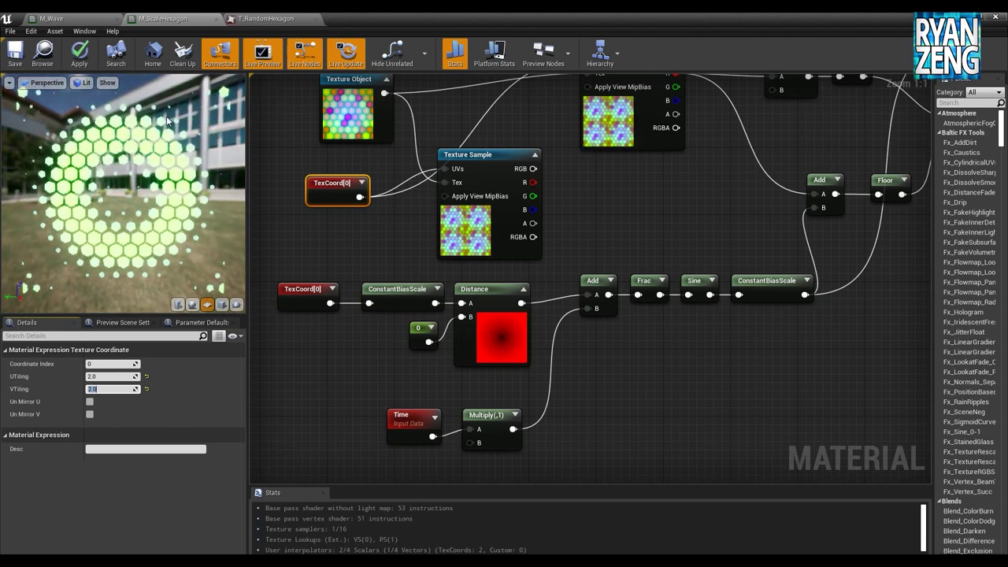
pyautogui.write('1')
pyautogui.click(105, 376)
pyautogui.write('1')
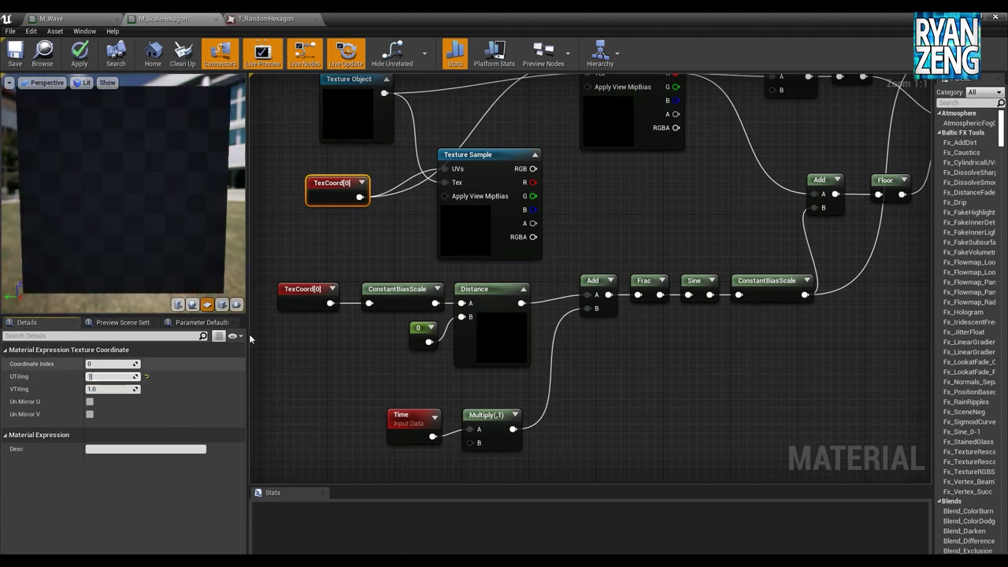
pyautogui.click(570, 214)
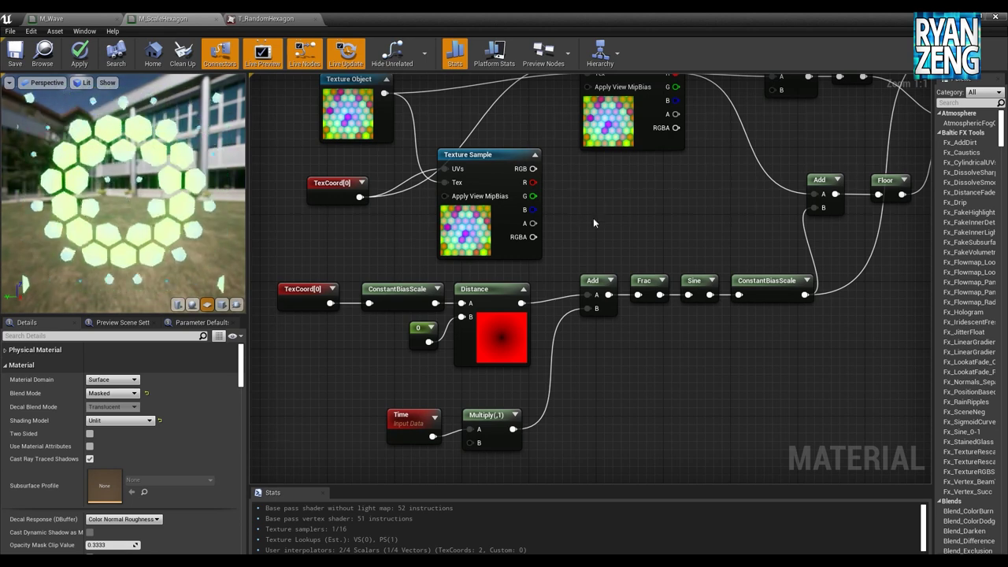
# Wire the texture's blue channel into the Add node's A input and inspect Add, Frac, Sine, ConstantBiasScale
pyautogui.moveTo(536, 211); pyautogui.dragTo(537, 216)
pyautogui.moveTo(585, 293); pyautogui.dragTo(586, 294)
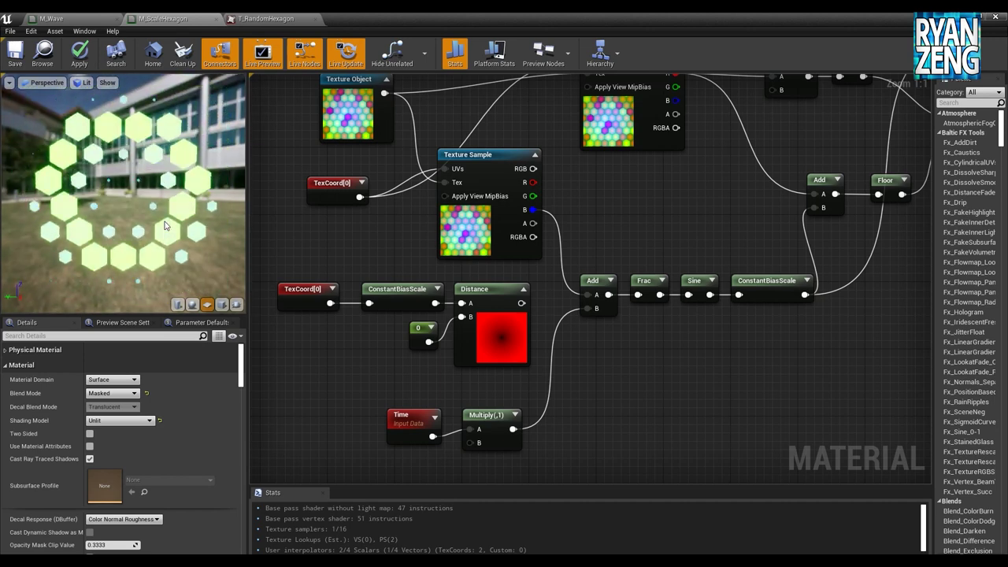
pyautogui.click(592, 280)
pyautogui.click(644, 280)
pyautogui.click(693, 281)
pyautogui.click(767, 281)
pyautogui.moveTo(782, 256)
pyautogui.mouseDown(button='right')
pyautogui.moveTo(664, 279)
pyautogui.moveTo(611, 309)
pyautogui.mouseUp(button='right')
pyautogui.moveTo(584, 278)
pyautogui.mouseDown(button='right')
pyautogui.moveTo(527, 311)
pyautogui.moveTo(488, 316)
pyautogui.mouseUp(button='right')
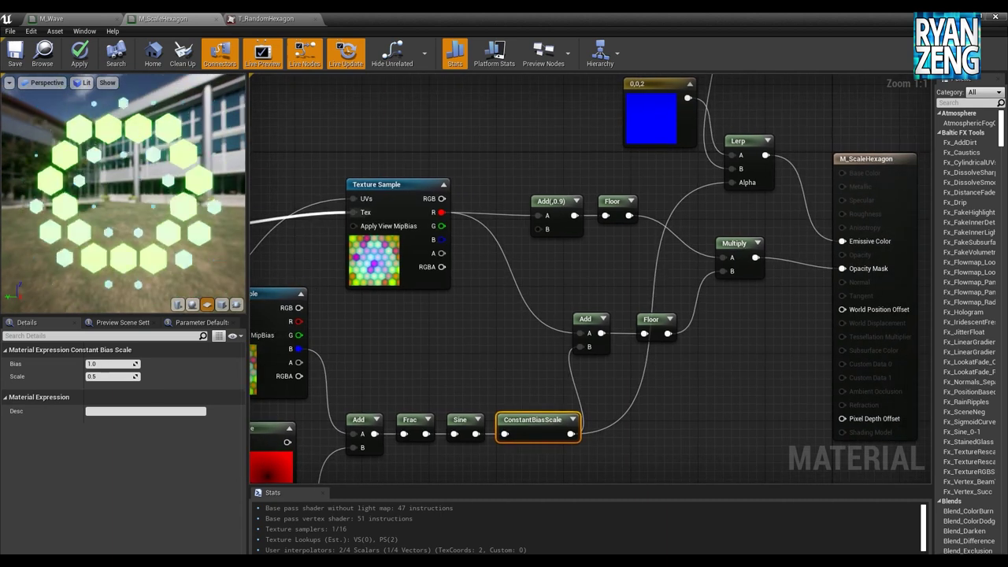
# Switch the material preview from sphere to flat plane, orbit it, then close the M_ScaleHexagon editor
pyautogui.moveTo(77, 126); pyautogui.dragTo(142, 134)
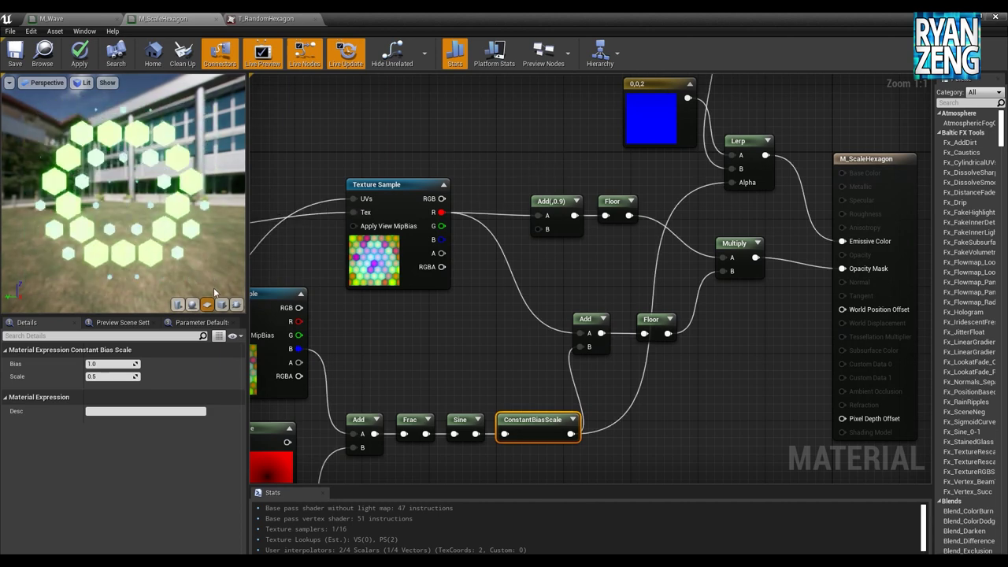
pyautogui.click(192, 306)
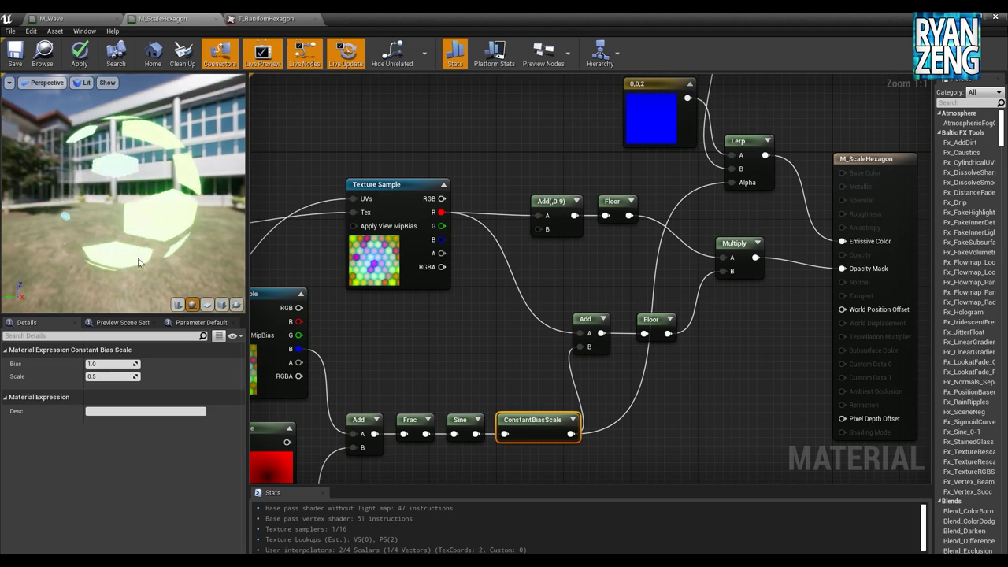
pyautogui.click(225, 306)
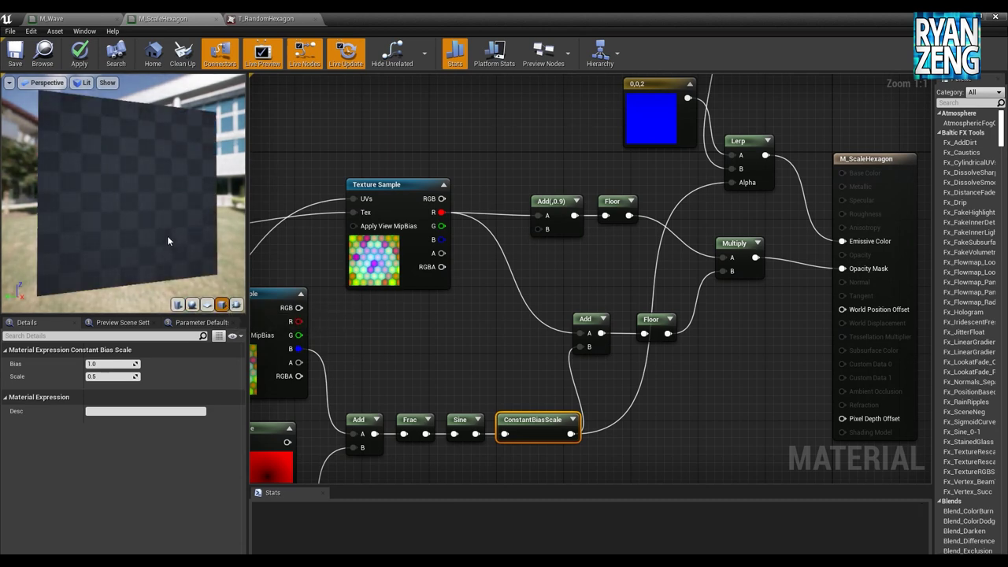
pyautogui.moveTo(188, 274)
pyautogui.mouseDown()
pyautogui.moveTo(149, 275)
pyautogui.moveTo(140, 241)
pyautogui.mouseUp()
pyautogui.moveTo(125, 169)
pyautogui.mouseDown()
pyautogui.moveTo(94, 173)
pyautogui.moveTo(128, 203)
pyautogui.mouseUp()
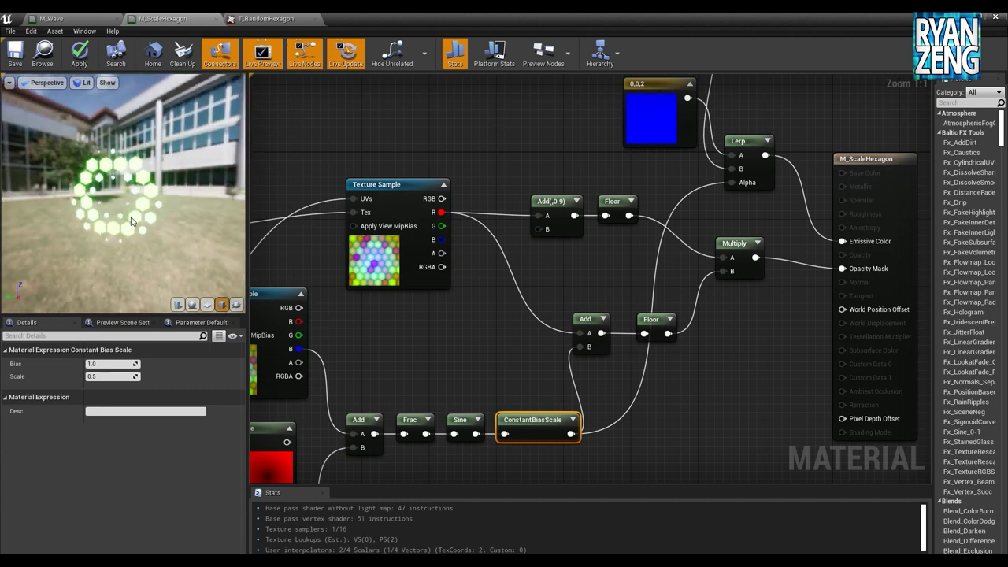
pyautogui.scroll(-1, 494, 200)
pyautogui.scroll(-1, 496, 229)
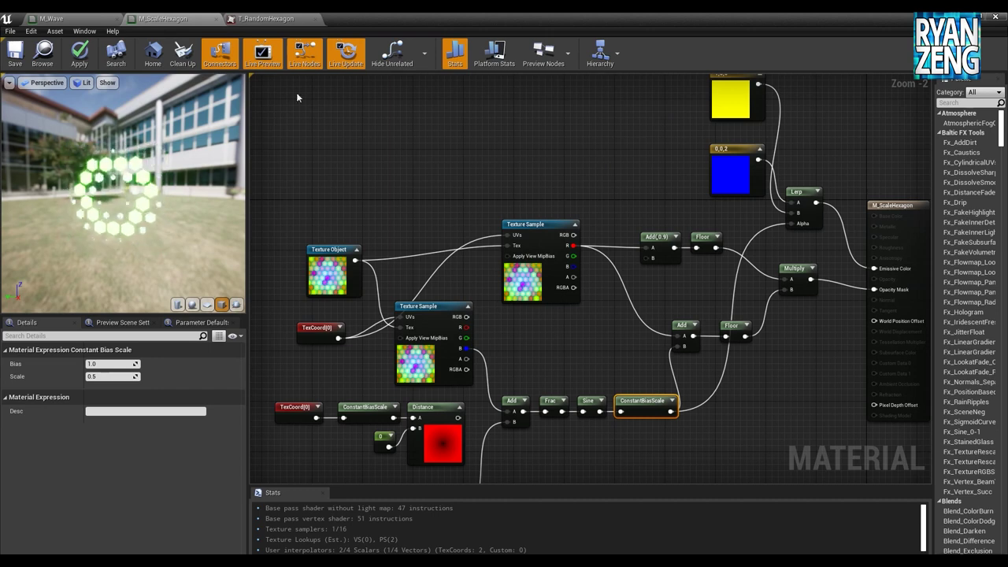
pyautogui.click(216, 19)
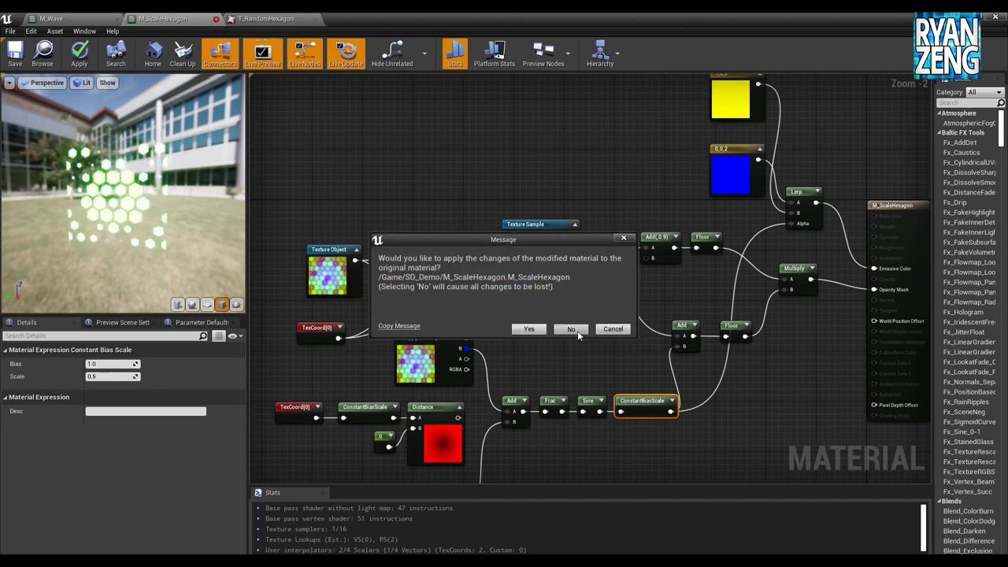
# Apply the M_ScaleHexagon changes and open M_BasicMultiCircle from the Content Browser
pyautogui.click(577, 331)
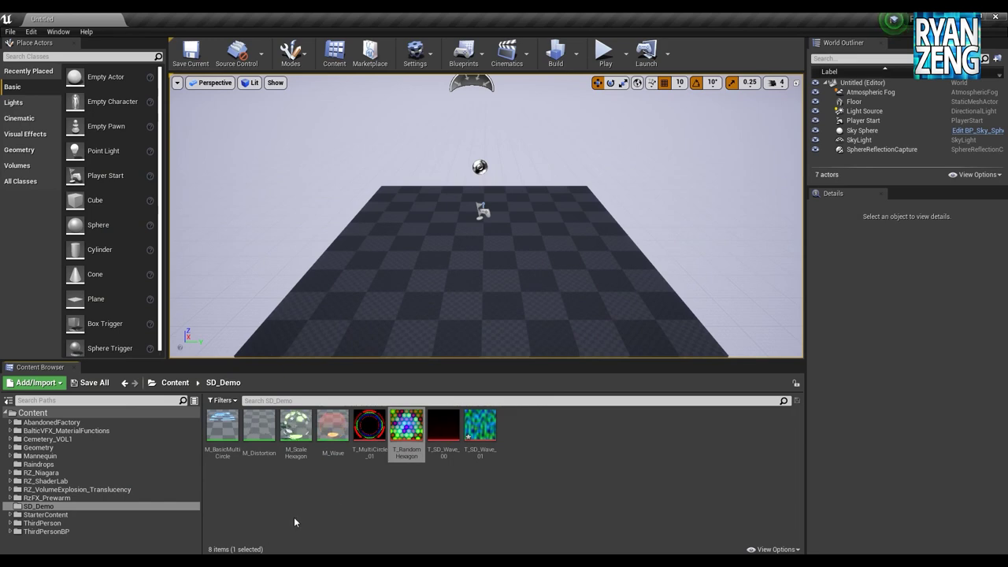
pyautogui.click(337, 491)
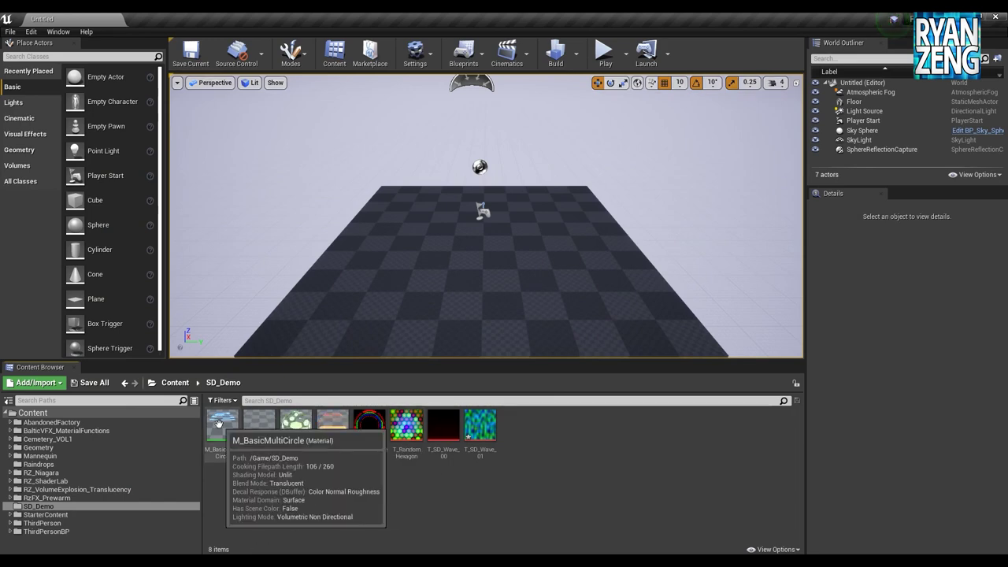
pyautogui.doubleClick(233, 437)
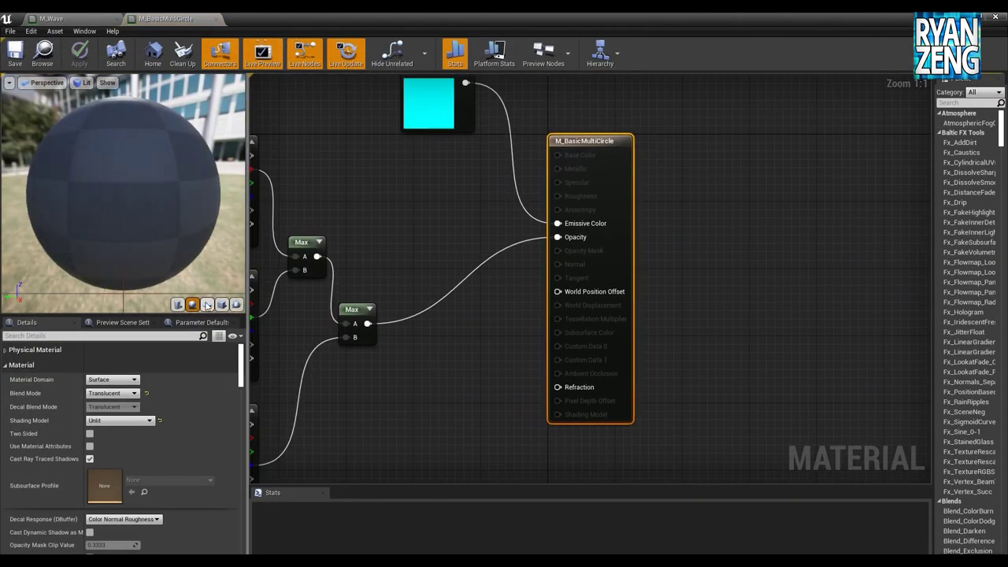
# Orbit the rotating-rings preview and inspect the three Rotator and Texture Sample nodes
pyautogui.moveTo(158, 236); pyautogui.dragTo(194, 241)
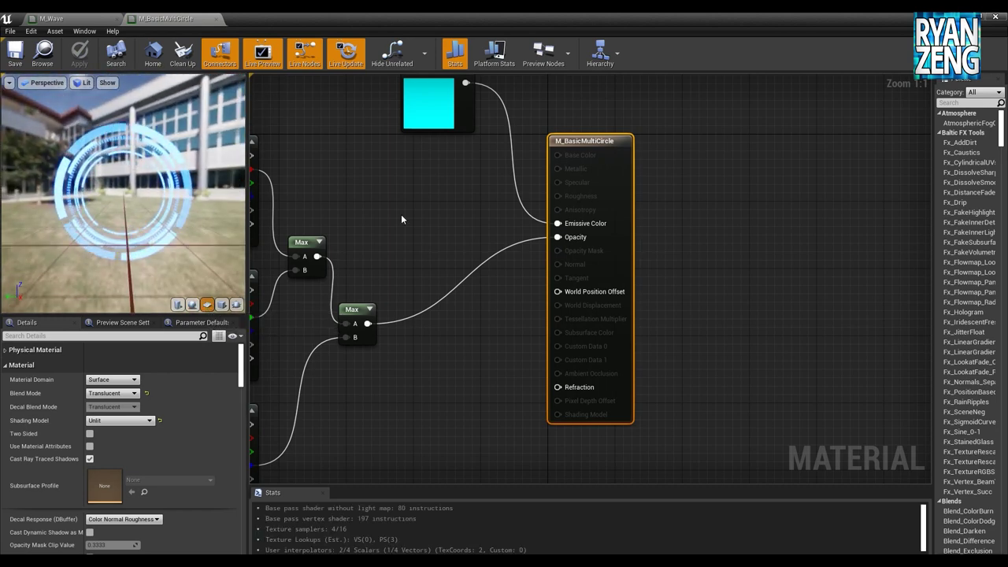
pyautogui.scroll(-1, 600, 215)
pyautogui.scroll(-1, 599, 215)
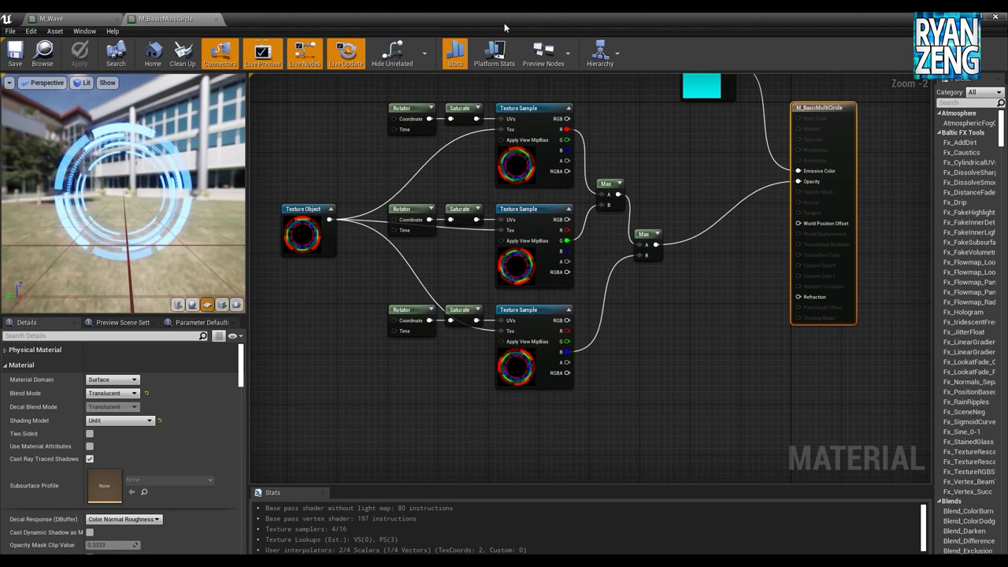
pyautogui.moveTo(381, 105); pyautogui.dragTo(419, 385)
pyautogui.click(378, 363)
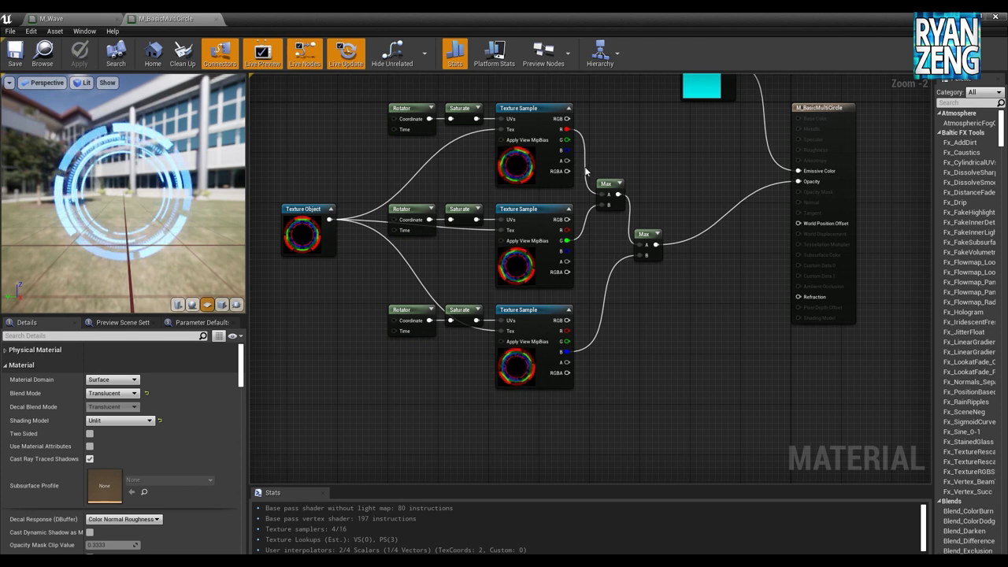
pyautogui.moveTo(512, 368); pyautogui.dragTo(483, 364, button='right')
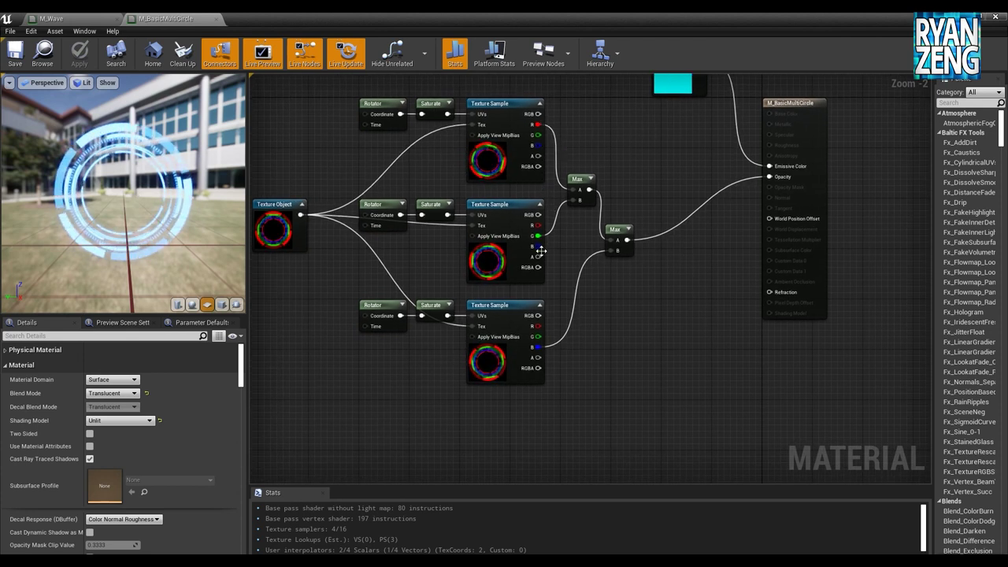
pyautogui.scroll(2, 532, 239)
pyautogui.moveTo(556, 133); pyautogui.dragTo(541, 171, button='right')
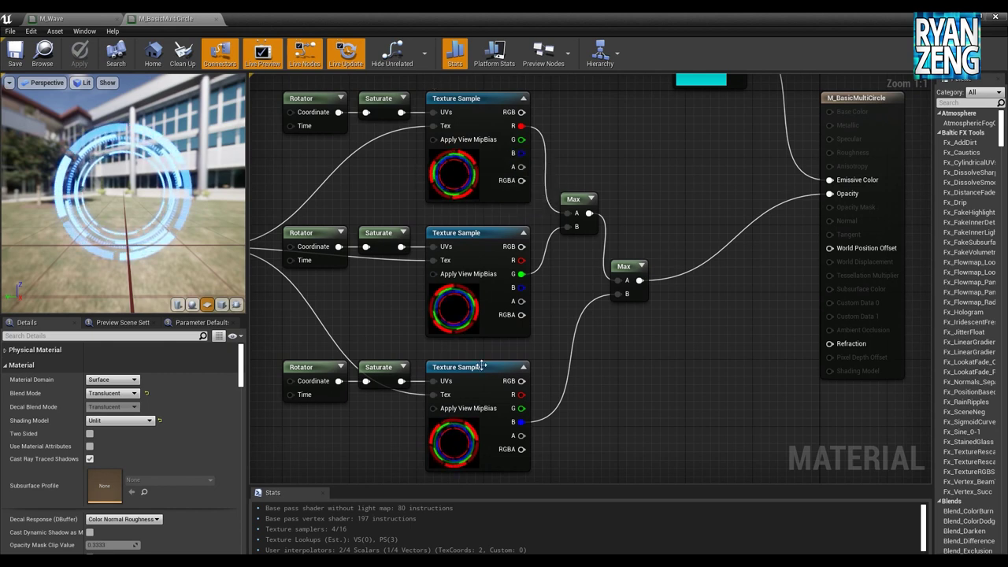
pyautogui.moveTo(711, 157)
pyautogui.mouseDown(button='right')
pyautogui.moveTo(678, 199)
pyautogui.moveTo(712, 169)
pyautogui.mouseUp(button='right')
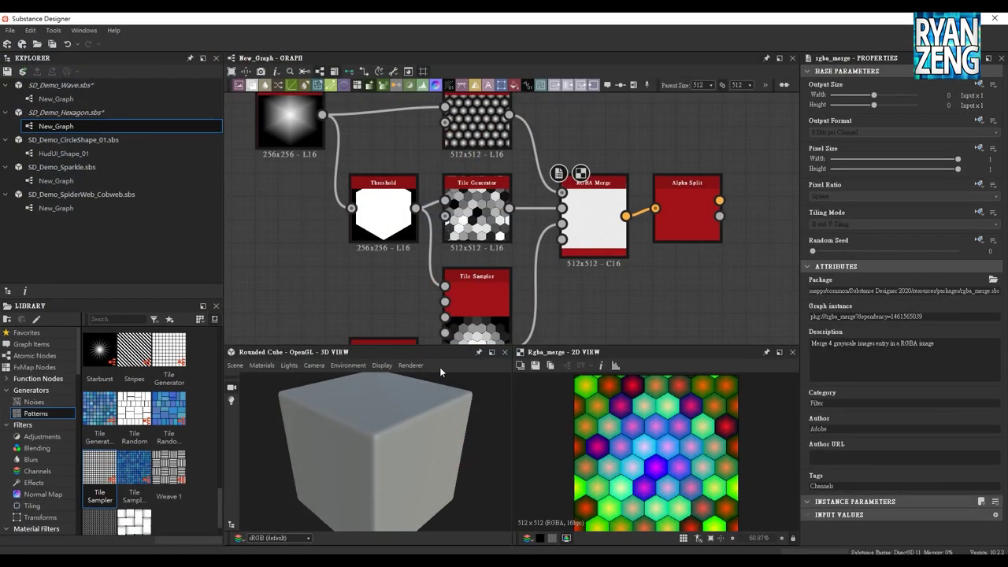
# Open the HudUI_Shape_01 graph and zoom in on its node network
pyautogui.doubleClick(83, 154)
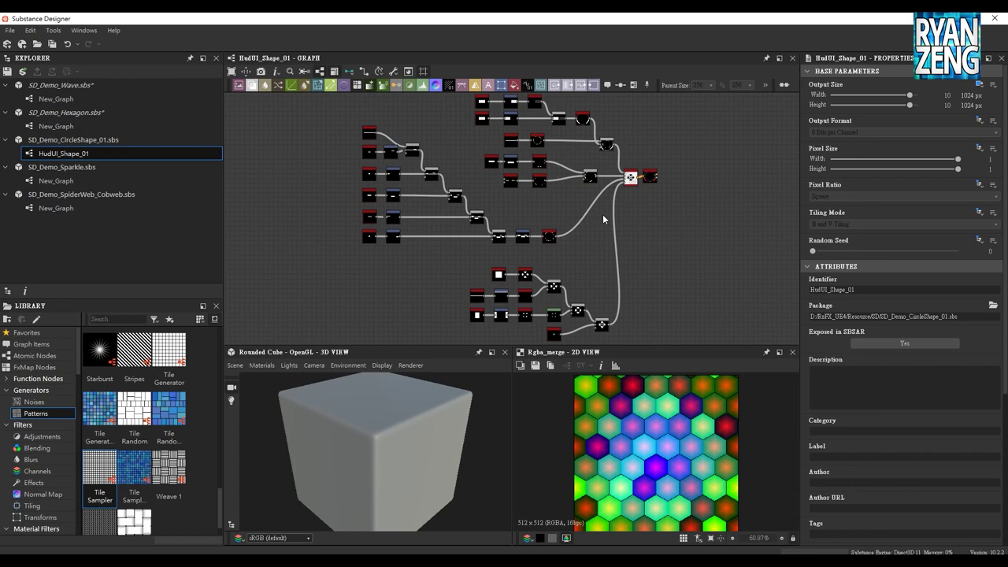
pyautogui.rightClick(647, 199)
pyautogui.click(640, 204)
pyautogui.moveTo(639, 204); pyautogui.dragTo(628, 270, button='middle')
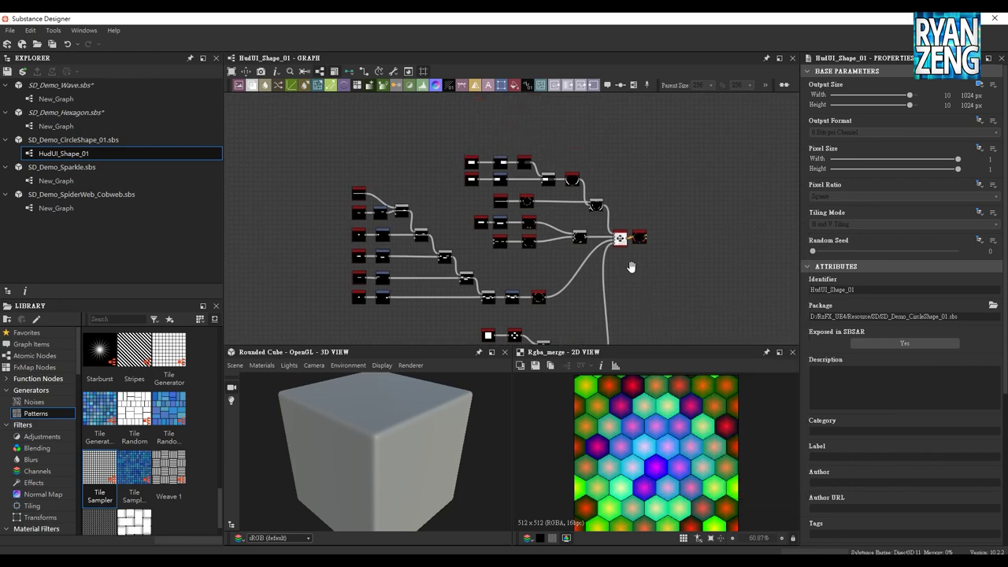
pyautogui.scroll(1, 451, 227)
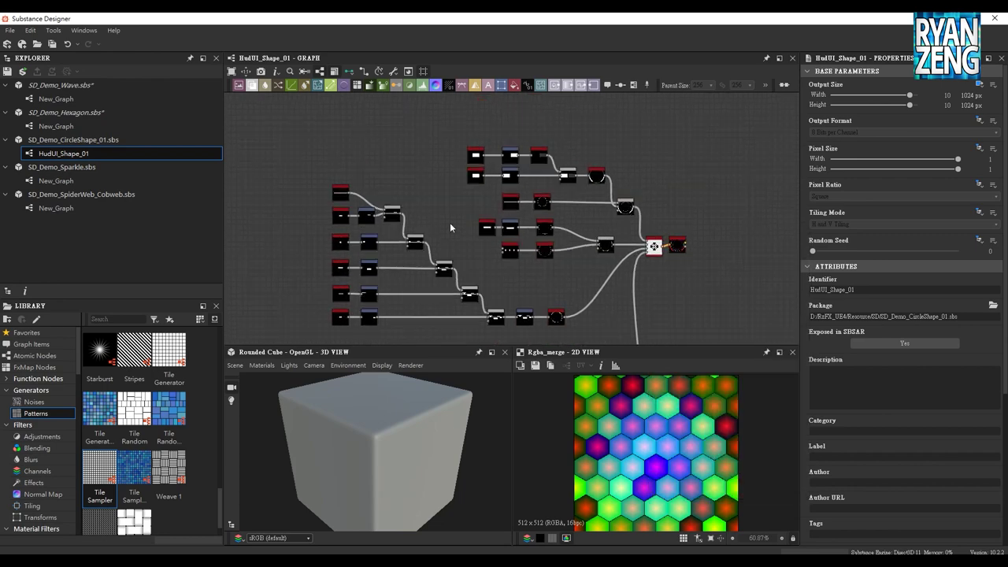
pyautogui.scroll(2, 441, 223)
pyautogui.scroll(1, 420, 216)
pyautogui.scroll(1, 470, 204)
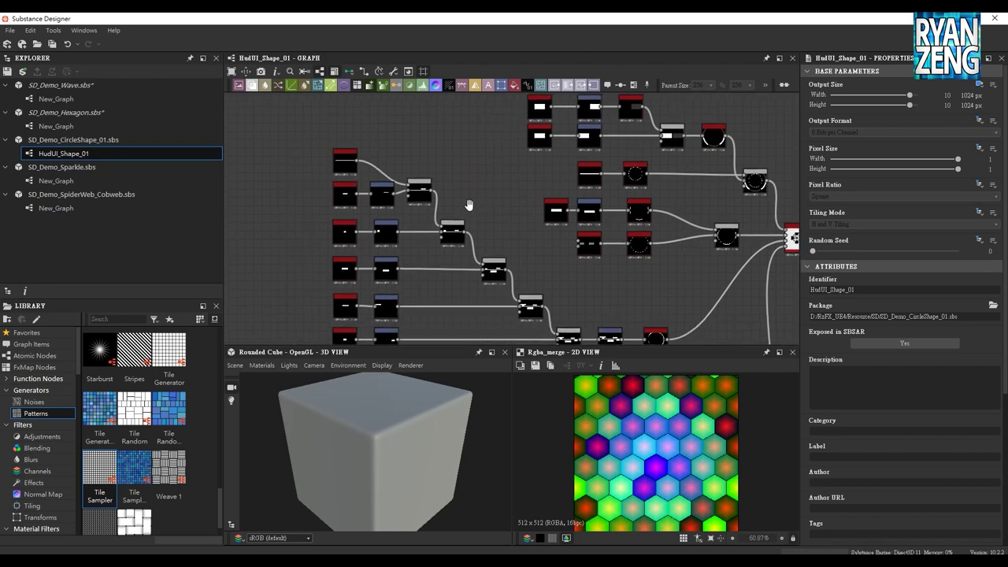
pyautogui.scroll(1, 469, 204)
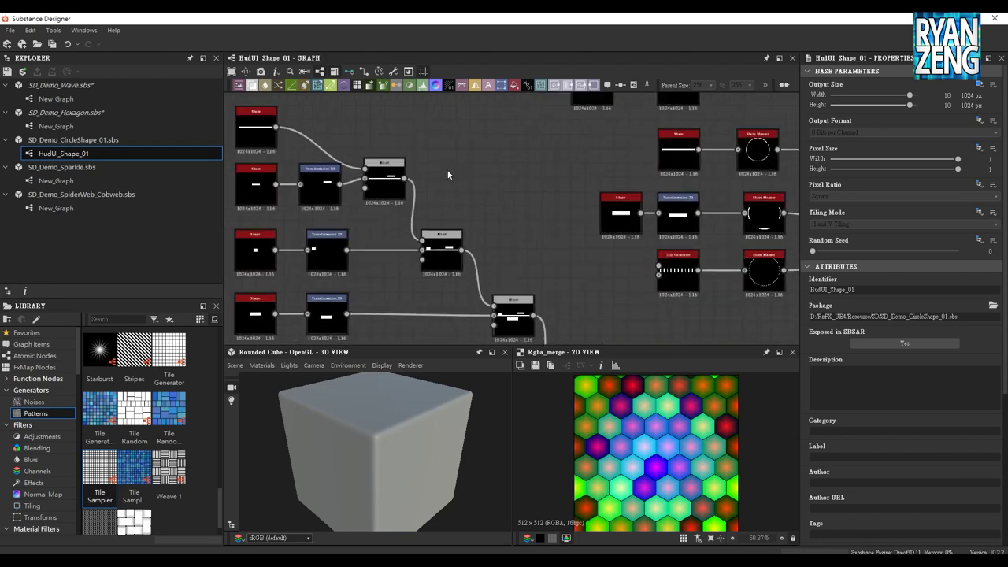
# Pan to the top Shape and Transformation 2D rows and inspect the top-left Shape node
pyautogui.moveTo(478, 157); pyautogui.dragTo(387, 256, button='middle')
pyautogui.scroll(2, 596, 208)
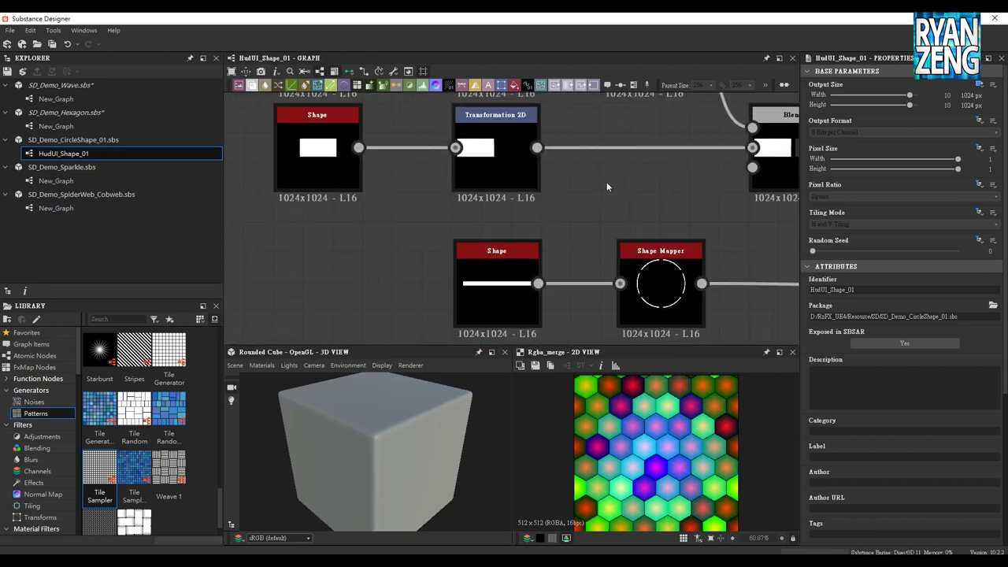
pyautogui.moveTo(606, 181); pyautogui.dragTo(638, 299, button='middle')
pyautogui.scroll(-1, 272, 169)
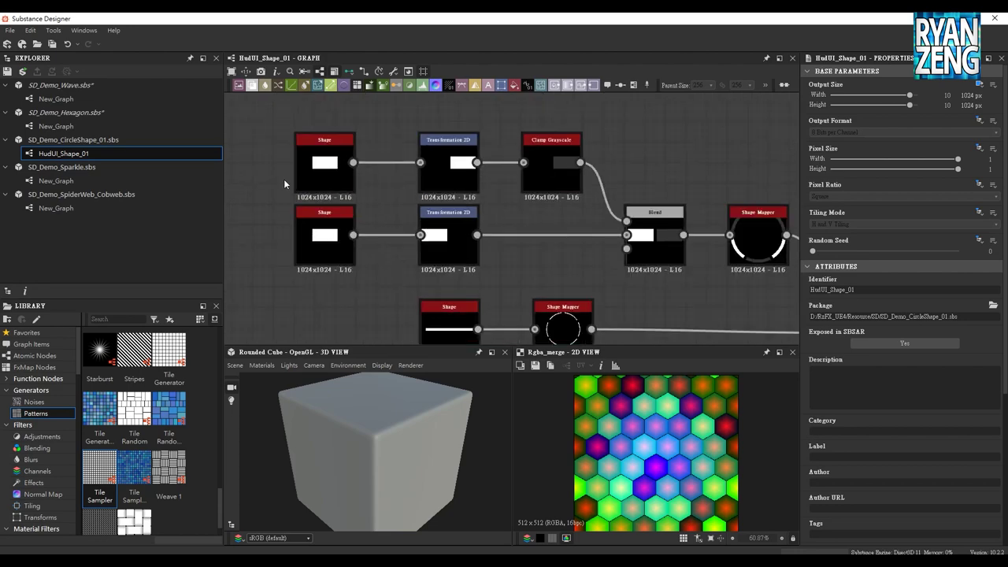
pyautogui.scroll(3, 135, 393)
pyautogui.scroll(2, 139, 408)
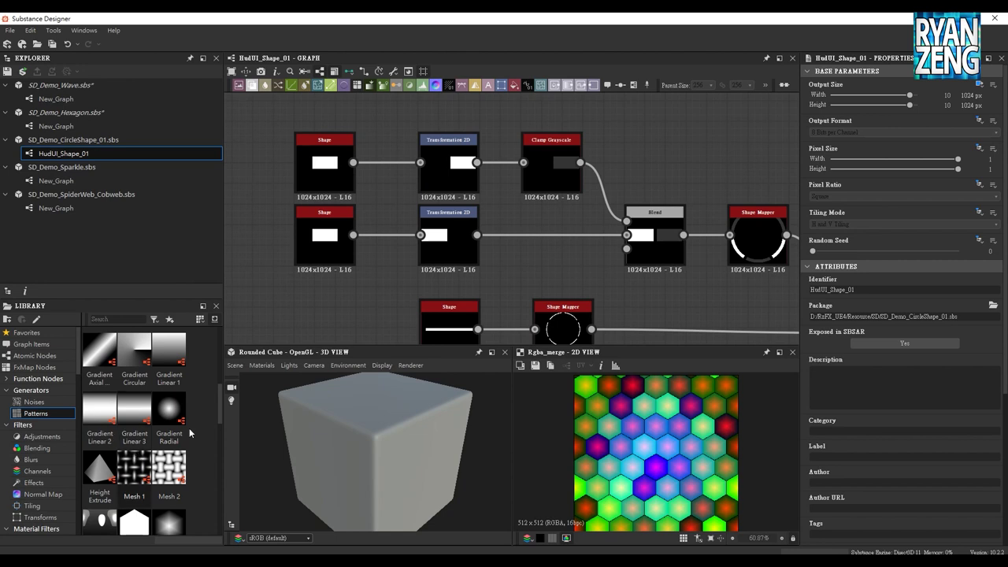
pyautogui.moveTo(220, 401); pyautogui.dragTo(221, 425)
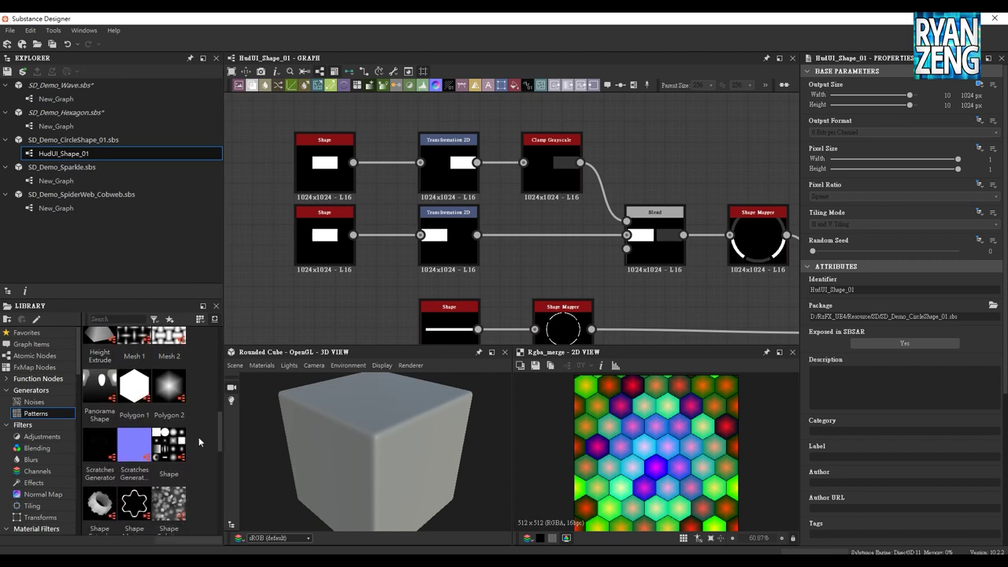
pyautogui.click(346, 187)
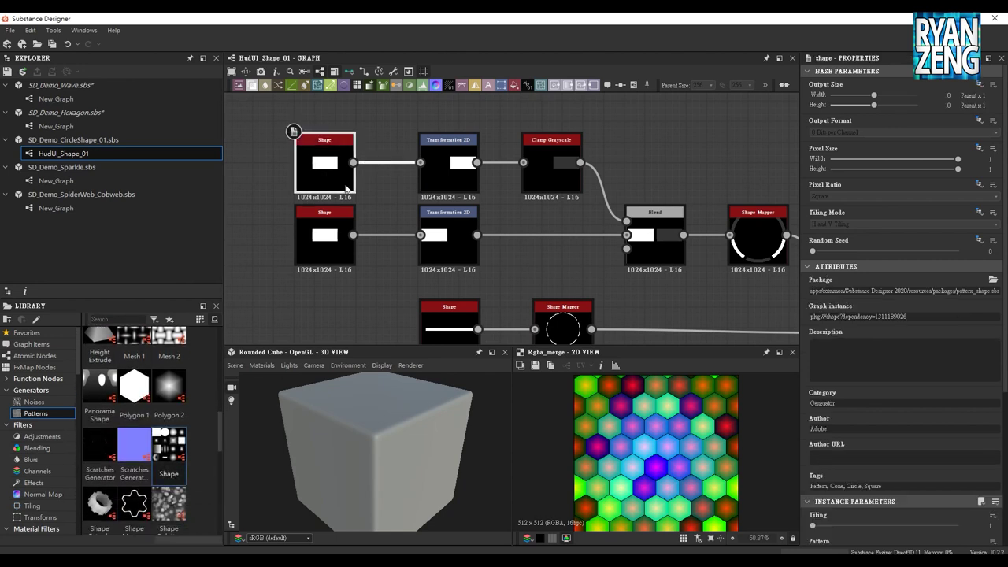
# Inspect the top Transformation 2D and Clamp Grayscale nodes, previewing the Clamp Grayscale output
pyautogui.scroll(-4, 842, 417)
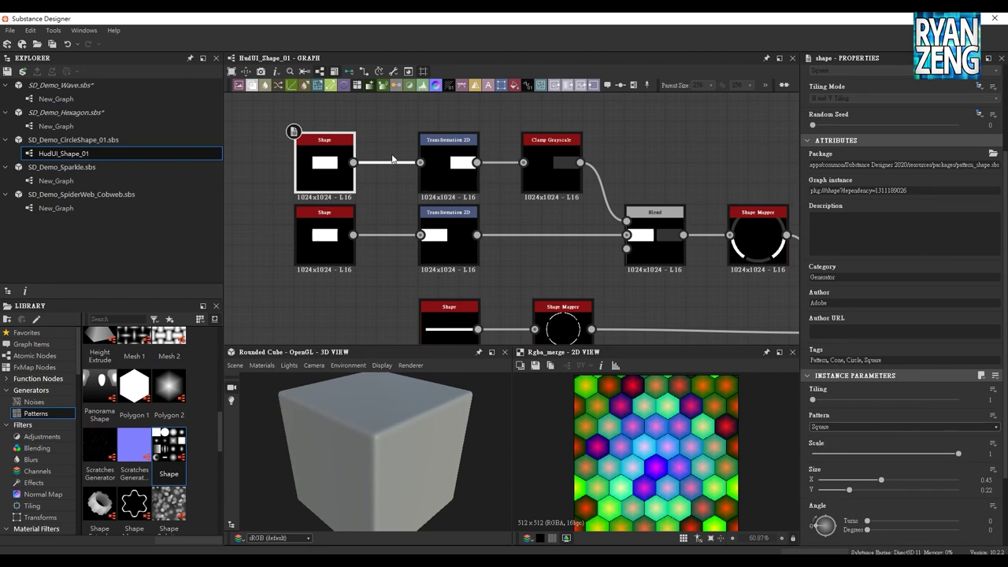
pyautogui.click(451, 187)
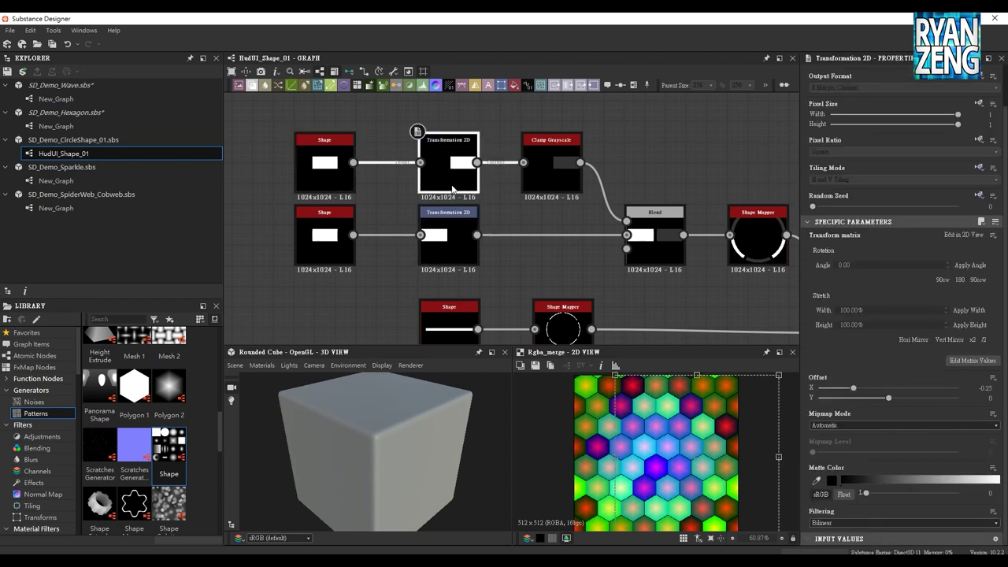
pyautogui.moveTo(493, 212); pyautogui.dragTo(390, 203, button='middle')
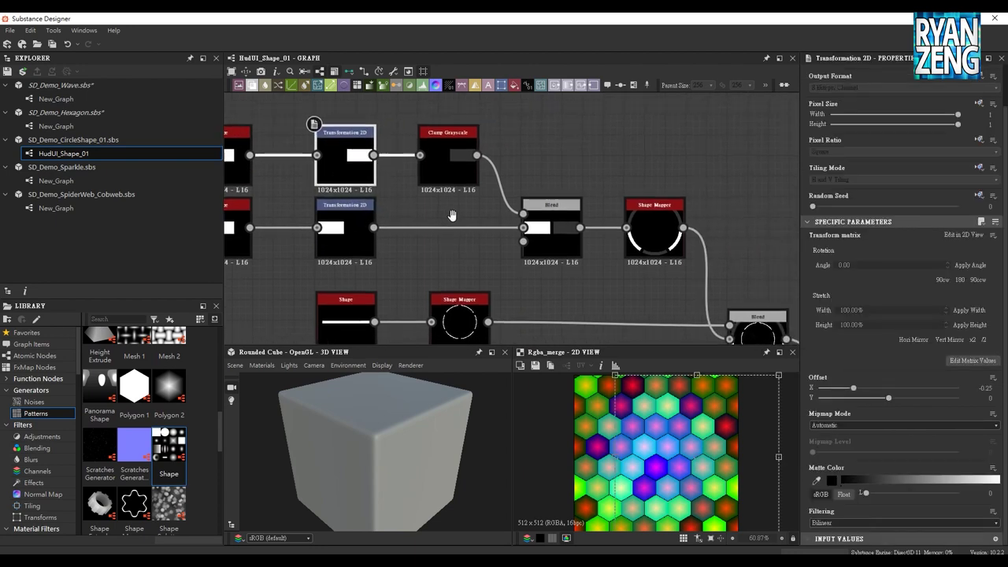
pyautogui.click(452, 169)
pyautogui.doubleClick(465, 170)
pyautogui.moveTo(458, 200); pyautogui.dragTo(456, 185, button='middle')
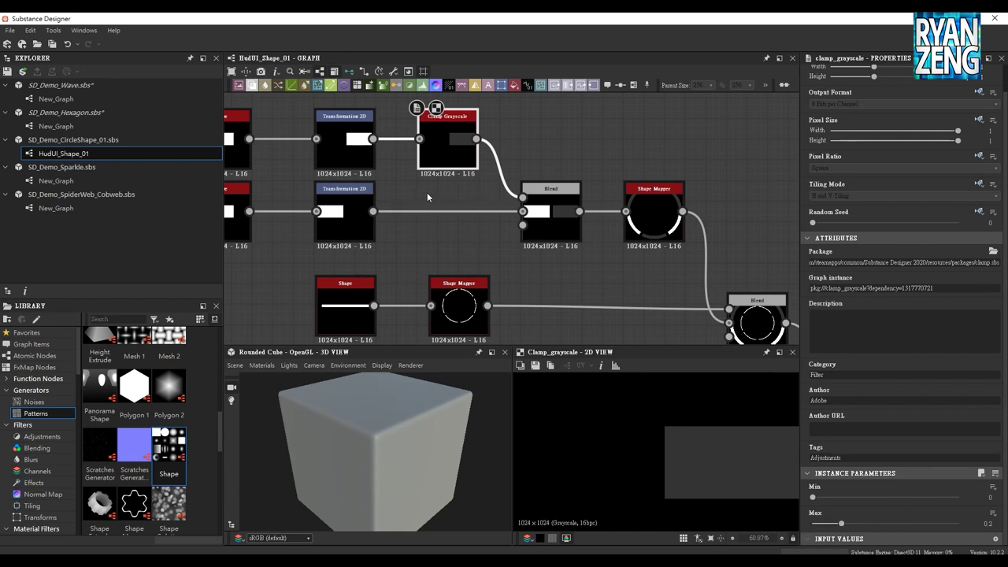
pyautogui.scroll(1, 419, 101)
pyautogui.scroll(1, 440, 119)
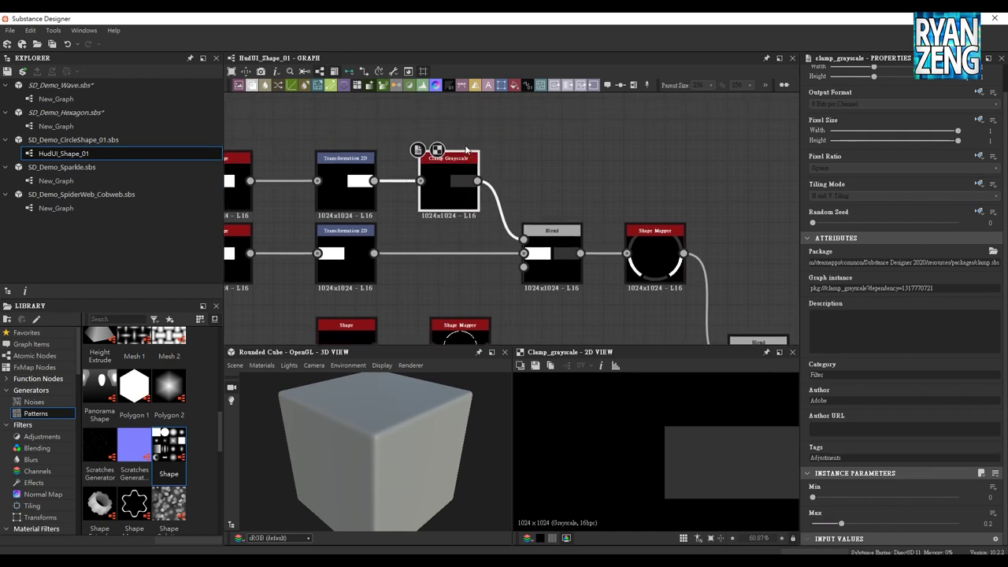
pyautogui.scroll(-1, 551, 193)
pyautogui.scroll(-1, 567, 177)
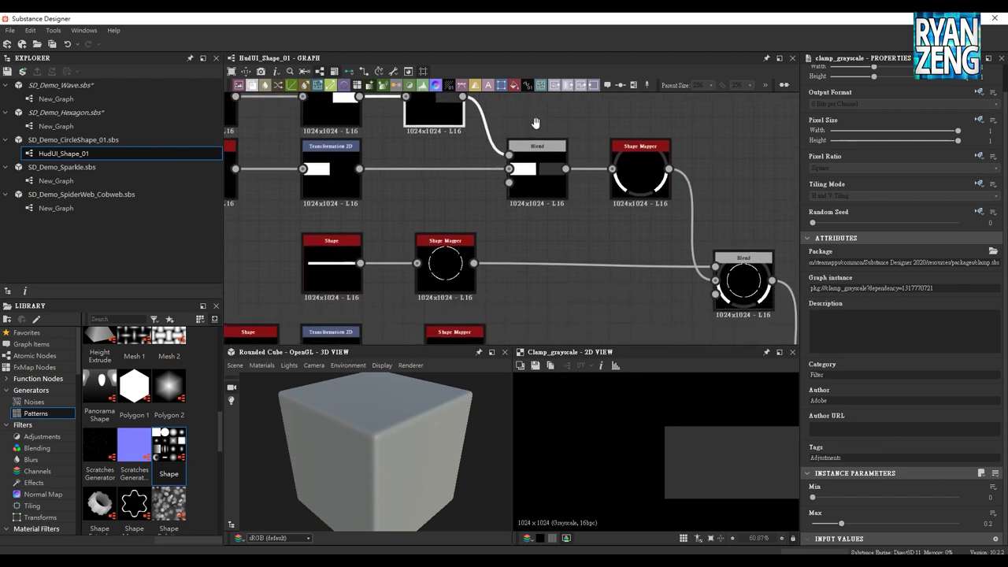
# Preview the Blend node fitted to the 2D view, then the Shape Mapper ring output
pyautogui.doubleClick(533, 184)
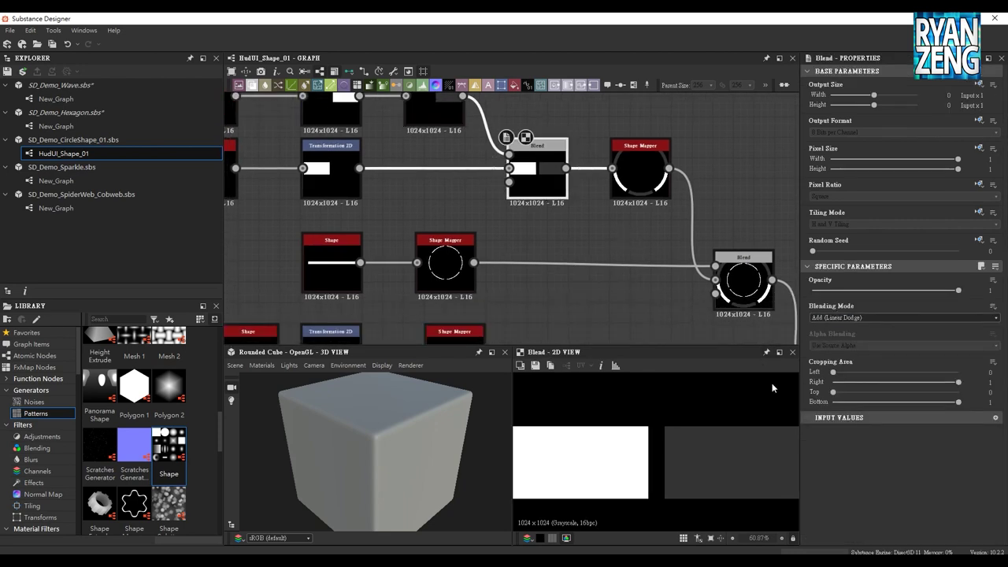
pyautogui.scroll(-3, 682, 452)
pyautogui.scroll(-2, 631, 433)
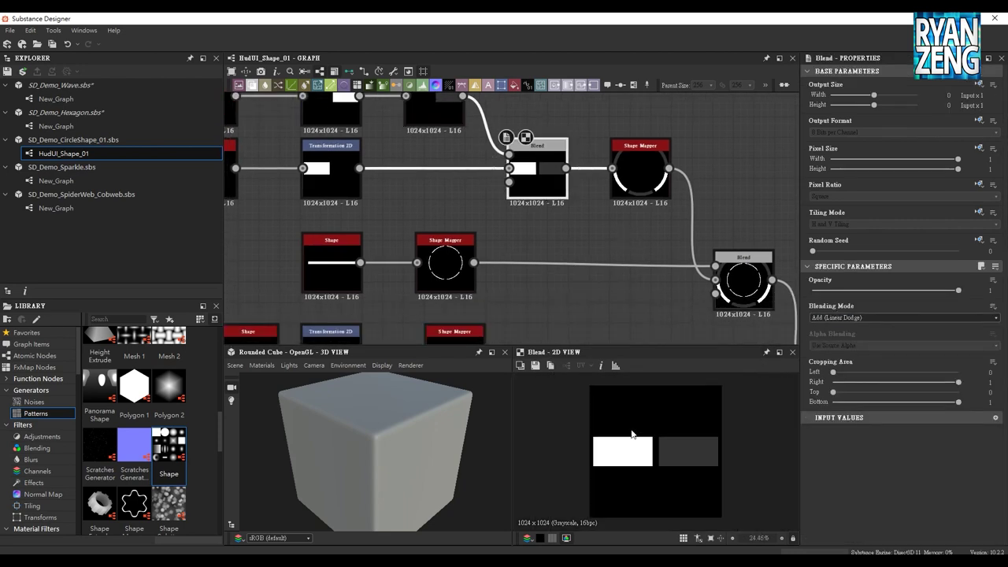
pyautogui.click(711, 538)
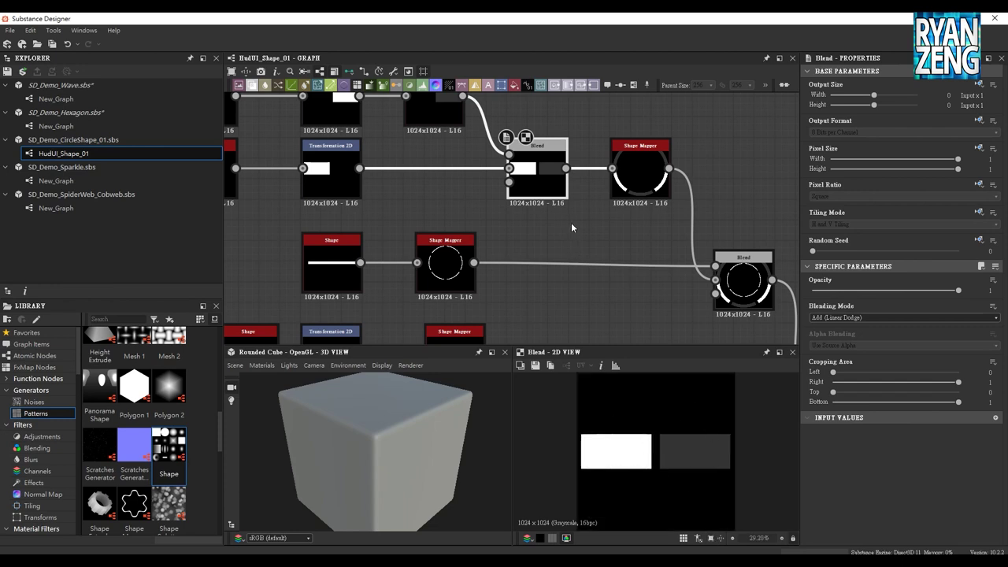
pyautogui.moveTo(572, 227); pyautogui.dragTo(526, 229, button='middle')
pyautogui.scroll(2, 598, 197)
pyautogui.moveTo(590, 157)
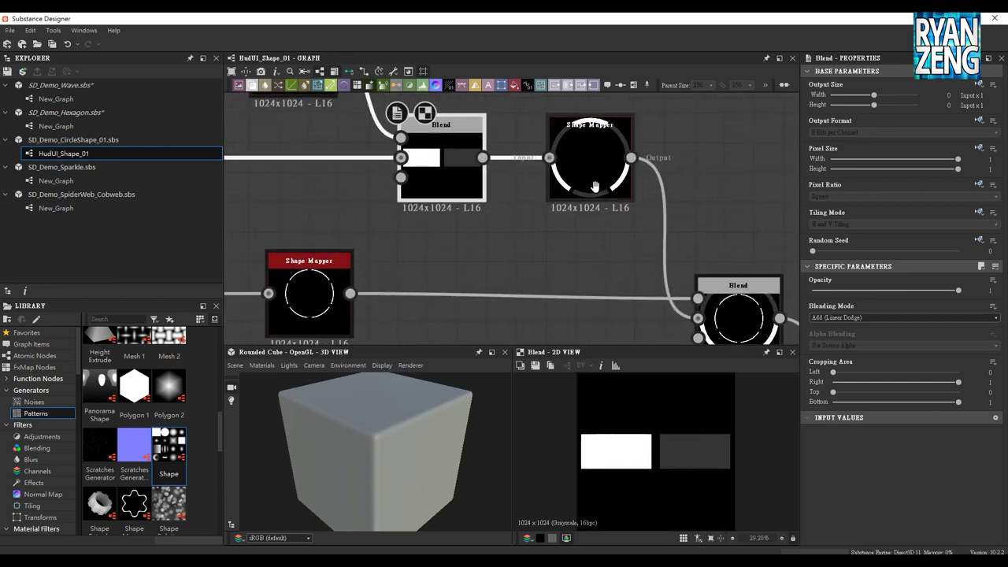
pyautogui.moveTo(595, 186); pyautogui.dragTo(563, 208, button='middle')
pyautogui.doubleClick(562, 197)
# Pan across the Shape and Shape Mapper rows and select the upper Shape Mapper
pyautogui.moveTo(568, 259); pyautogui.dragTo(535, 263, button='middle')
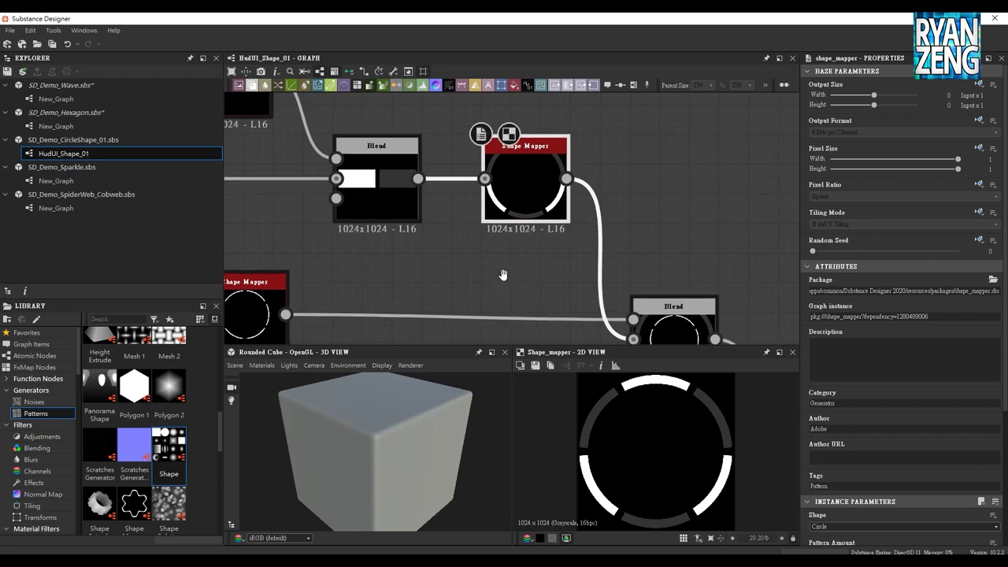
pyautogui.moveTo(506, 289); pyautogui.dragTo(493, 257, button='middle')
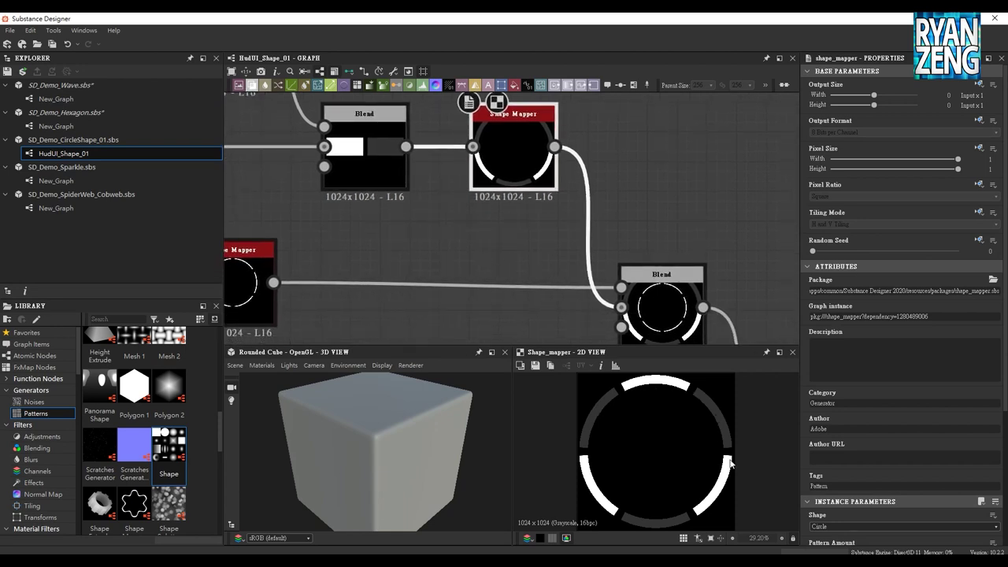
pyautogui.moveTo(473, 258); pyautogui.dragTo(528, 212, button='middle')
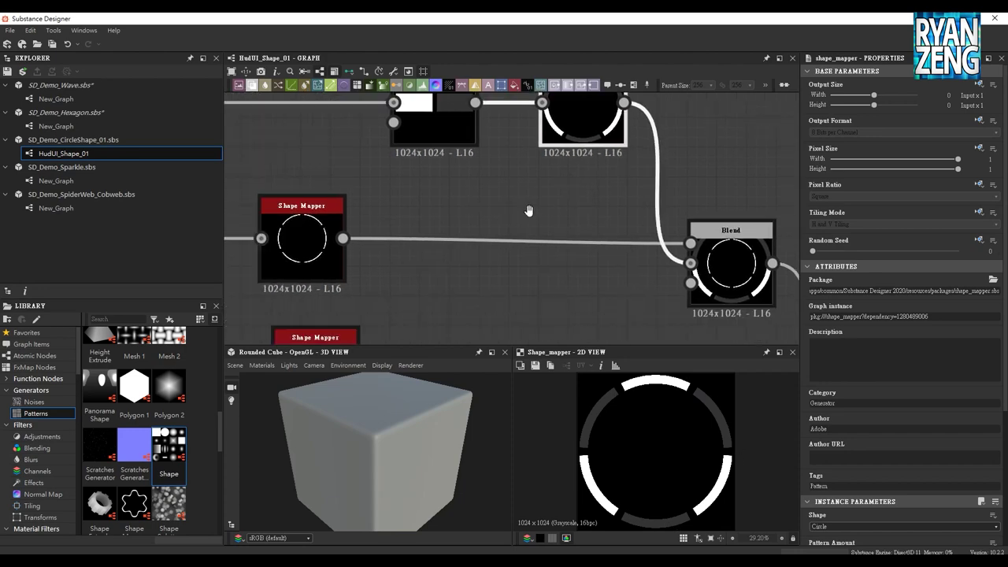
pyautogui.scroll(-3, 416, 265)
pyautogui.moveTo(528, 259); pyautogui.dragTo(548, 254, button='middle')
pyautogui.scroll(2, 544, 252)
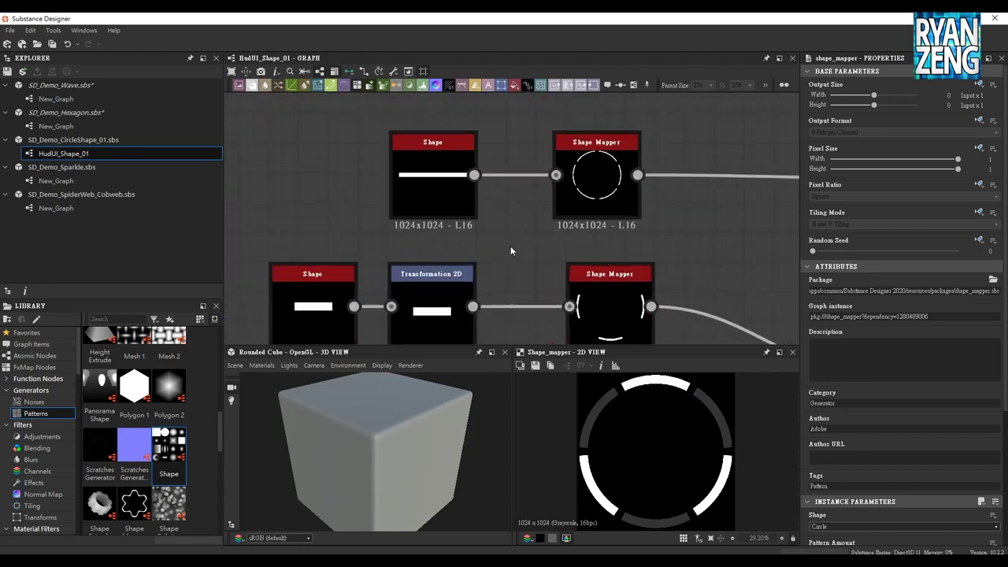
pyautogui.click(596, 169)
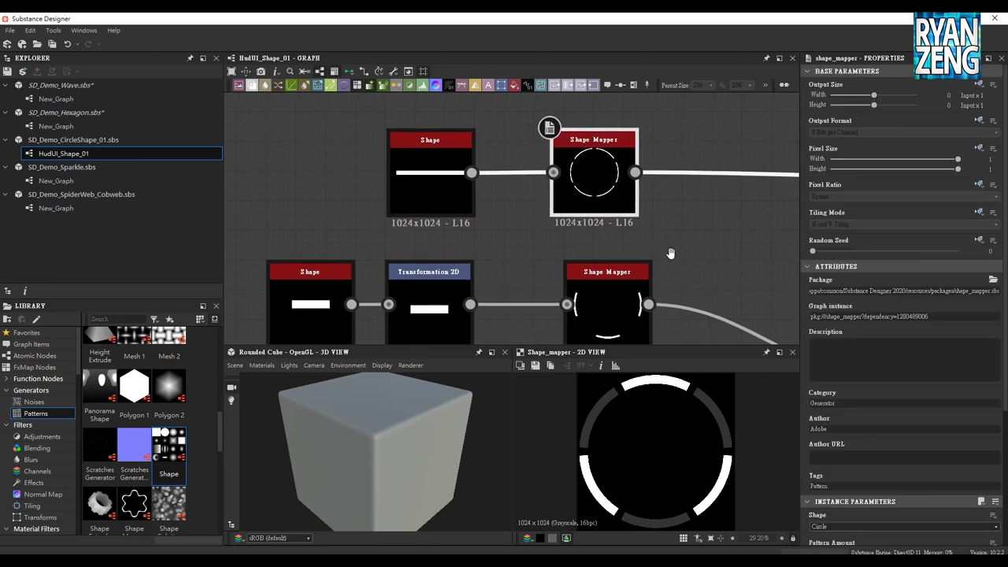
# Bring the Tile Generator row into view and preview its tick-mark pattern
pyautogui.moveTo(534, 312); pyautogui.dragTo(516, 227, button='middle')
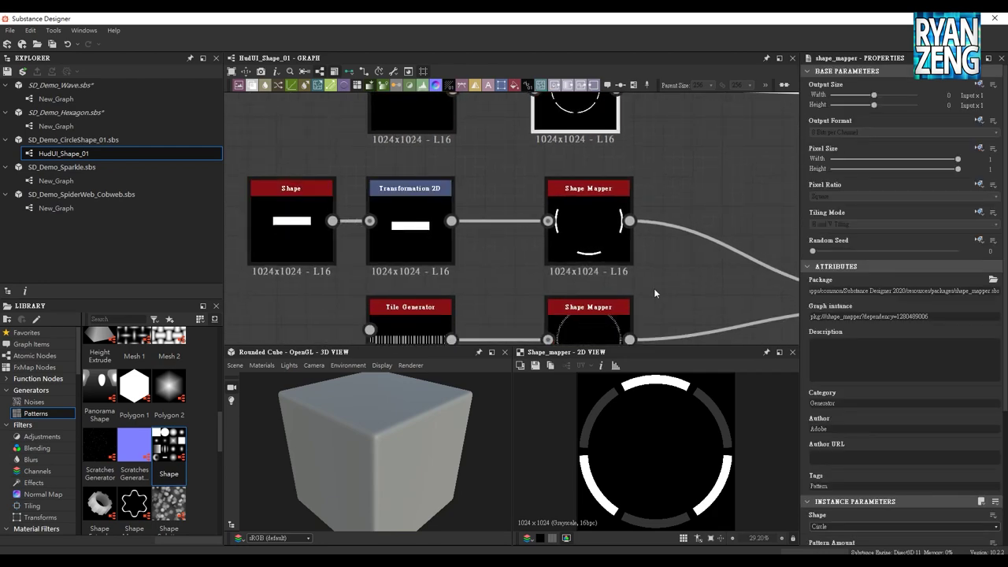
pyautogui.moveTo(655, 286); pyautogui.dragTo(627, 239, button='middle')
pyautogui.scroll(-3, 626, 239)
pyautogui.scroll(3, 517, 255)
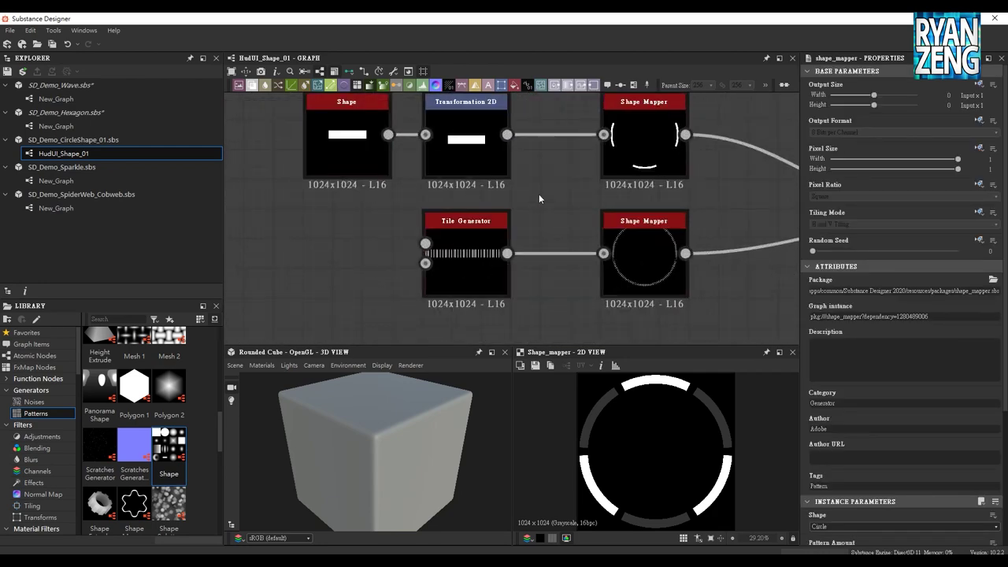
pyautogui.scroll(2, 413, 248)
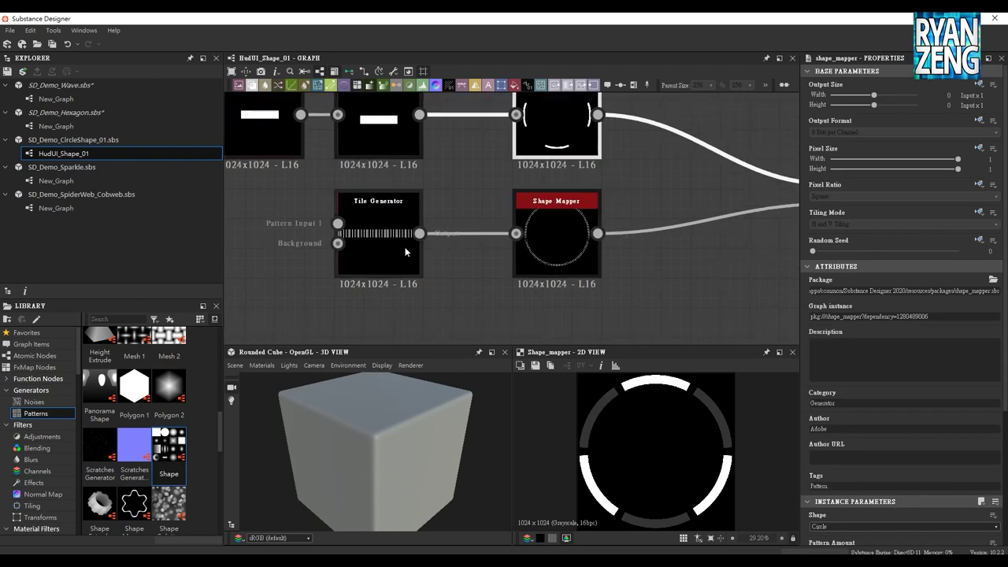
pyautogui.click(386, 243)
pyautogui.doubleClick(383, 242)
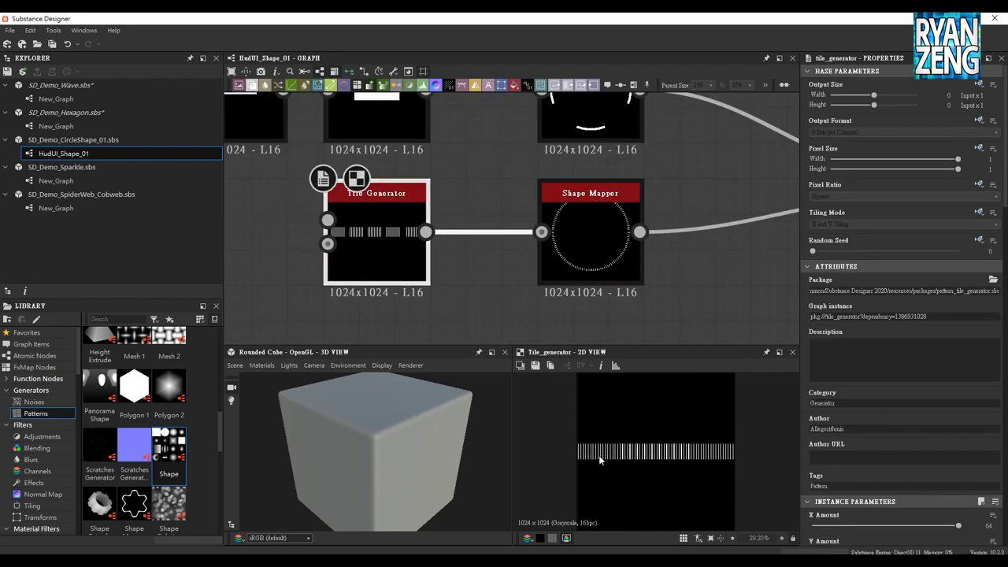
# Preview the Blend node feeding RGBA Merge, combining dashed ring arcs with tick marks
pyautogui.moveTo(646, 252); pyautogui.dragTo(359, 293, button='middle')
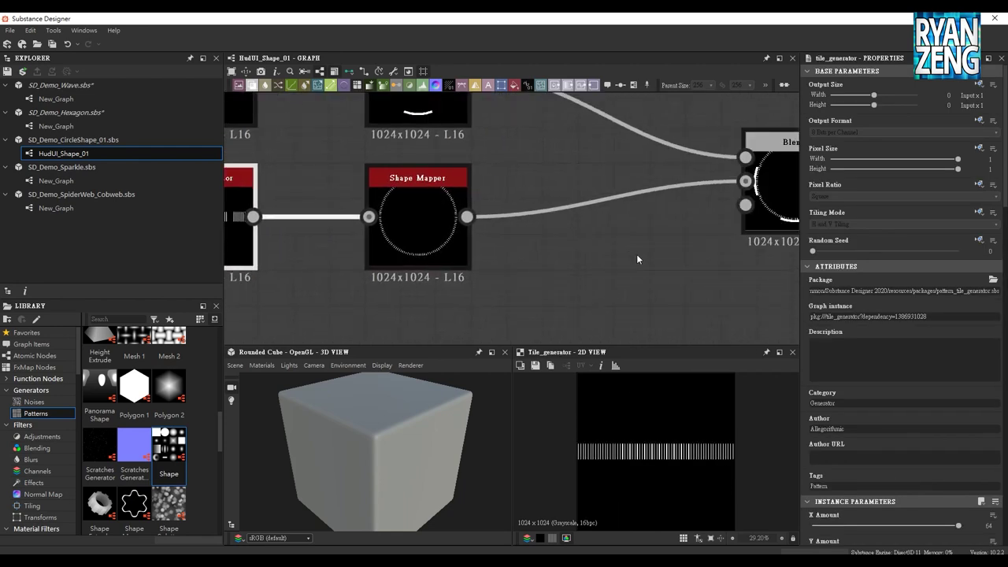
pyautogui.click(424, 252)
pyautogui.doubleClick(478, 241)
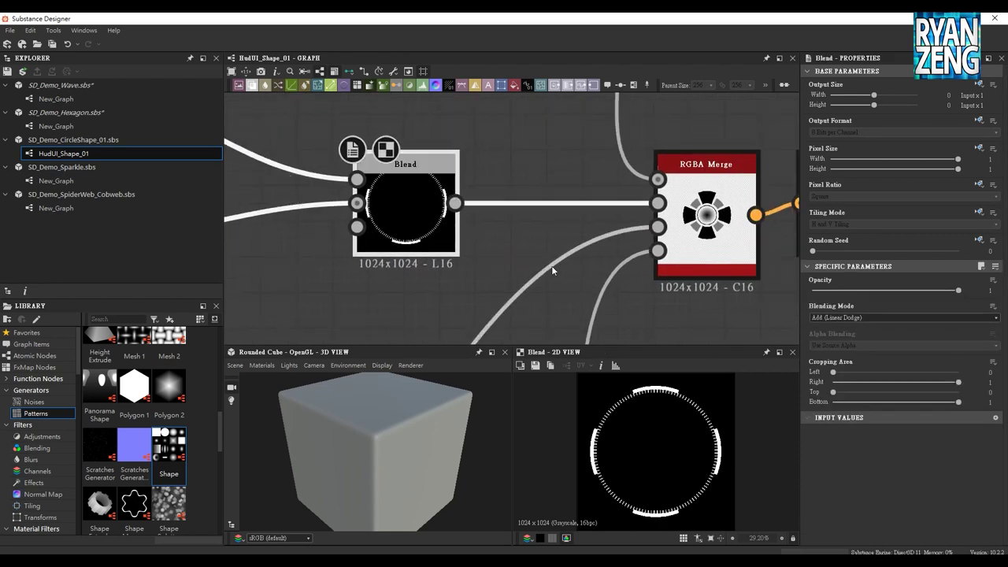
# Navigate to the Blend > Transformation 2D > Shape Mapper row and preview its broken double ring
pyautogui.scroll(-2, 558, 268)
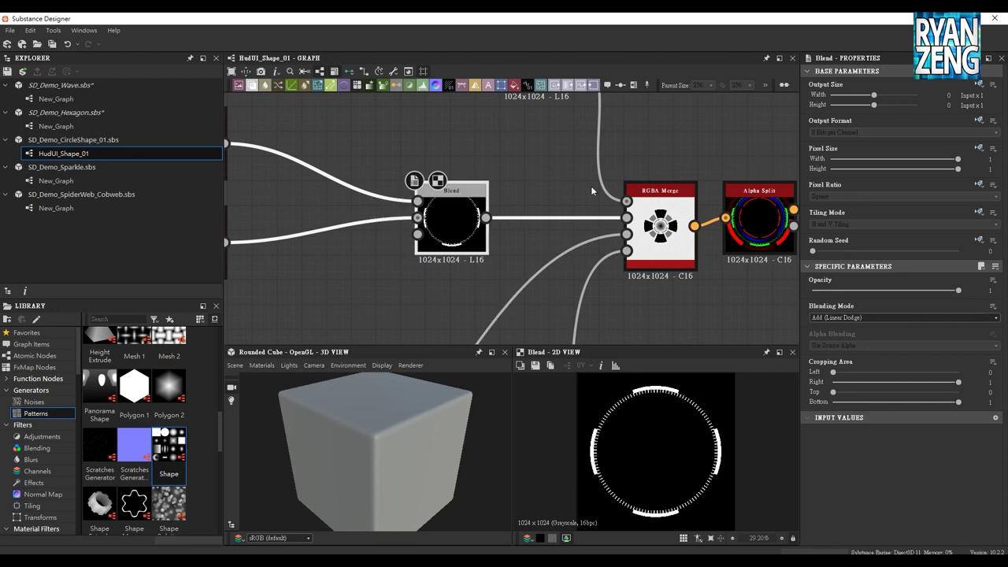
pyautogui.scroll(-1, 566, 229)
pyautogui.moveTo(552, 282)
pyautogui.mouseDown(button='middle')
pyautogui.moveTo(677, 143)
pyautogui.moveTo(449, 196)
pyautogui.moveTo(731, 295)
pyautogui.mouseUp(button='middle')
pyautogui.moveTo(644, 315); pyautogui.dragTo(644, 346, button='middle')
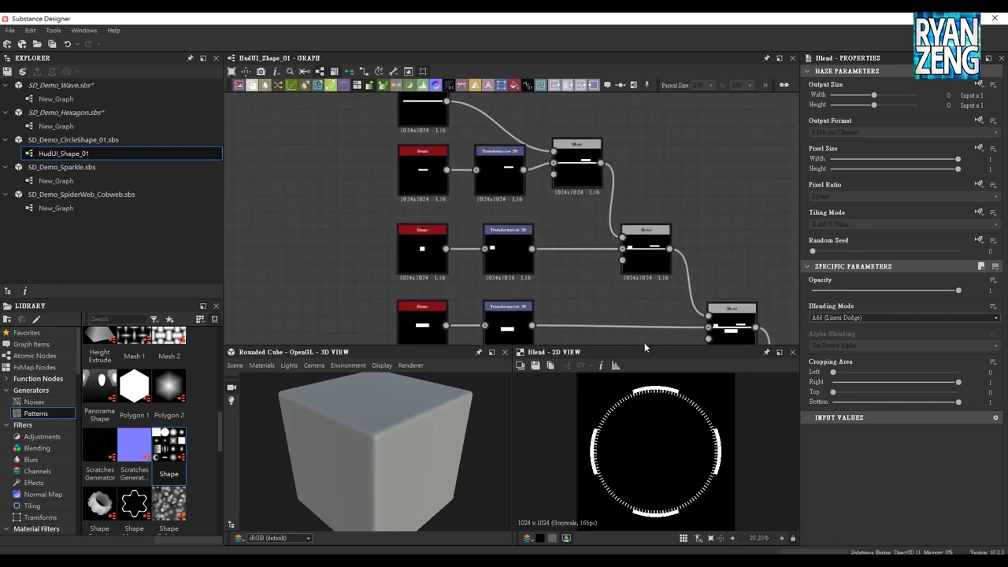
pyautogui.scroll(1, 501, 196)
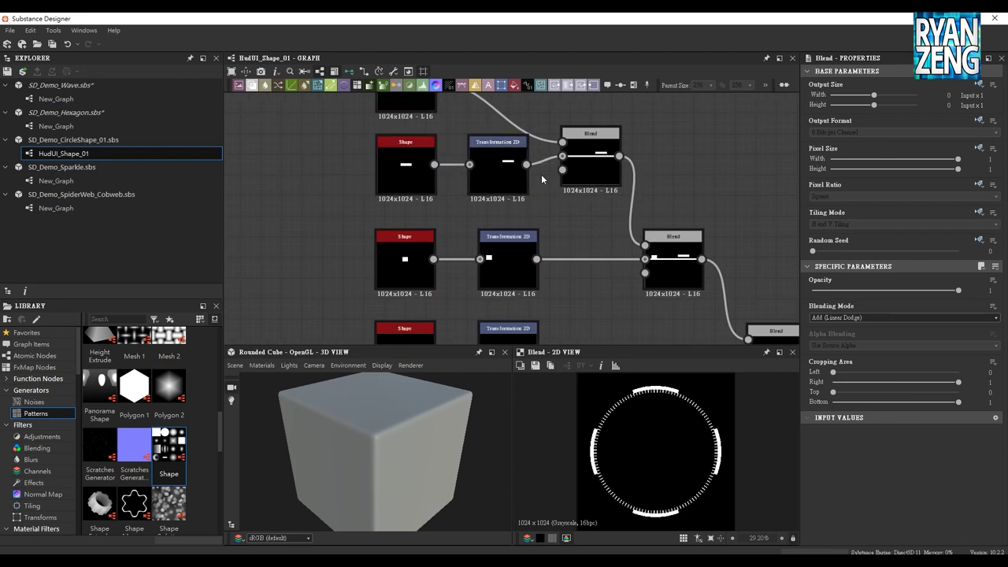
pyautogui.moveTo(580, 162)
pyautogui.mouseDown(button='middle')
pyautogui.moveTo(538, 170)
pyautogui.moveTo(332, 100)
pyautogui.mouseUp(button='middle')
pyautogui.moveTo(606, 263); pyautogui.dragTo(489, 209, button='middle')
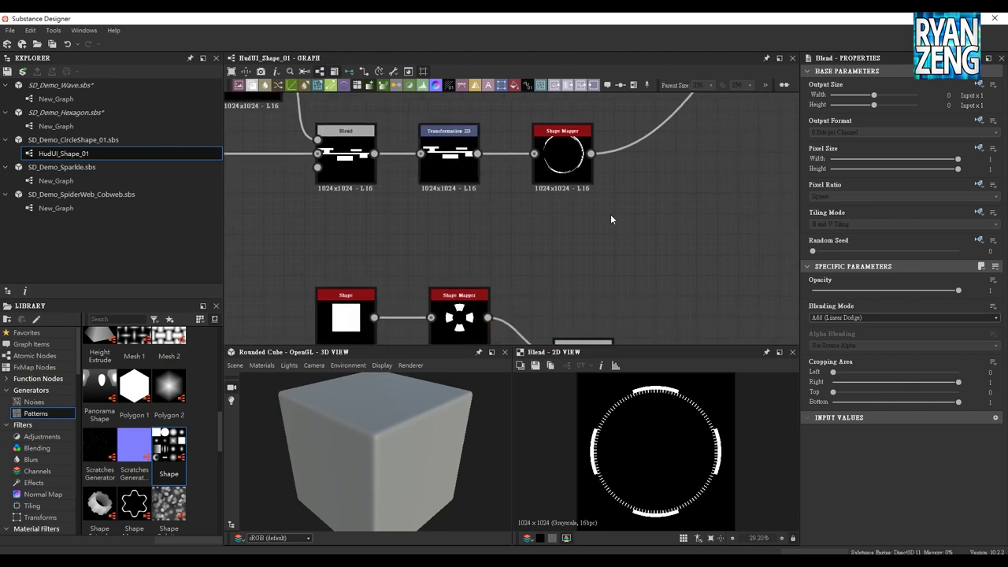
pyautogui.scroll(1, 599, 225)
pyautogui.click(490, 170)
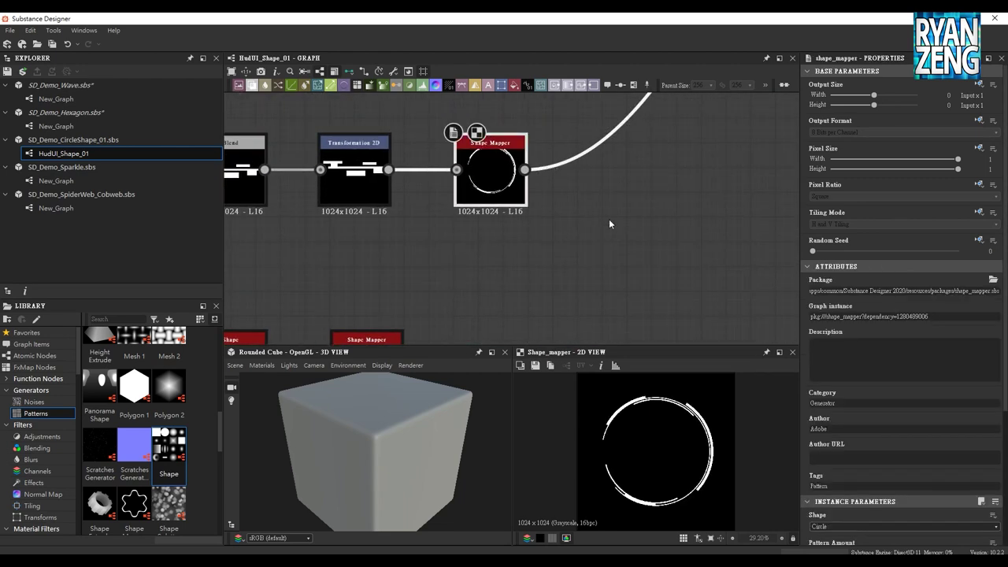
# Reframe the graph so the starburst branch node rows fit in view
pyautogui.scroll(-2, 565, 304)
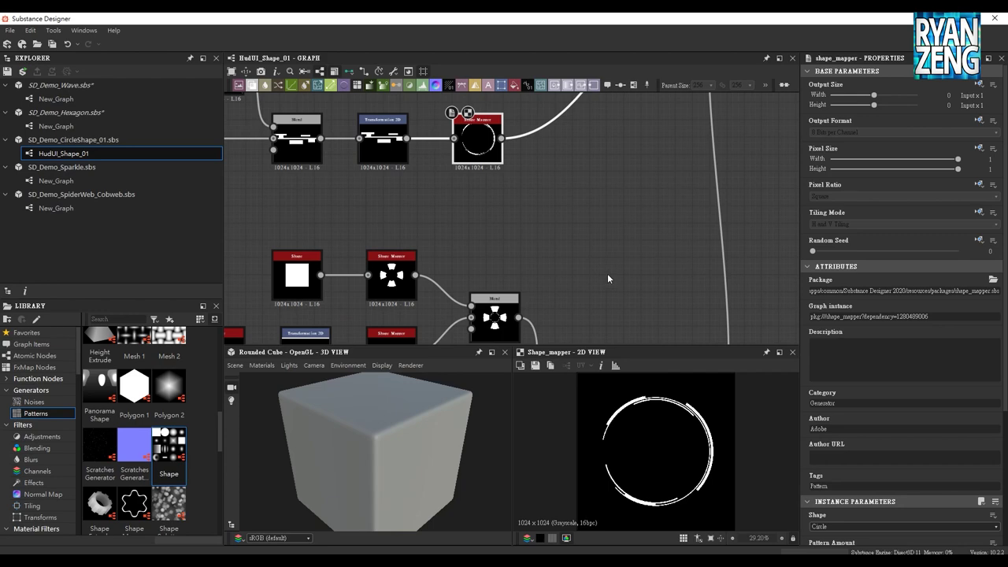
pyautogui.moveTo(607, 278); pyautogui.dragTo(447, 262, button='middle')
pyautogui.scroll(-1, 488, 237)
pyautogui.moveTo(520, 197)
pyautogui.mouseDown(button='middle')
pyautogui.moveTo(564, 215)
pyautogui.moveTo(513, 242)
pyautogui.mouseUp(button='middle')
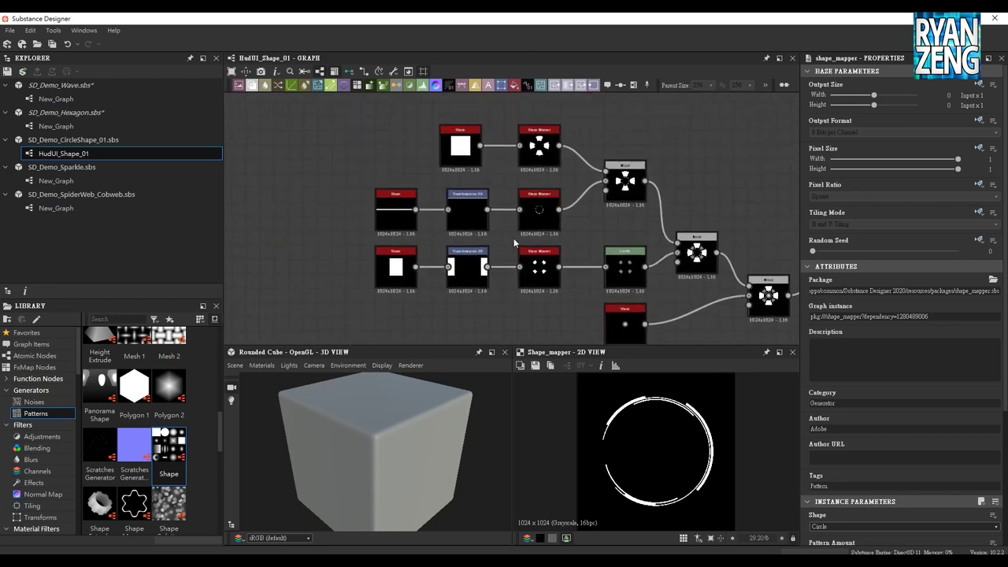
# Select the top Shape and Shape Mapper nodes, then the middle-row Shape and Transformation 2D
pyautogui.scroll(1, 513, 238)
pyautogui.moveTo(523, 166); pyautogui.dragTo(508, 210, button='middle')
pyautogui.click(420, 149)
pyautogui.click(535, 154)
pyautogui.click(333, 251)
pyautogui.click(438, 260)
# Preview the upper and lower Transformation 2D, lower Shape and four-petal Shape Mapper outputs
pyautogui.moveTo(439, 271); pyautogui.dragTo(431, 212, button='middle')
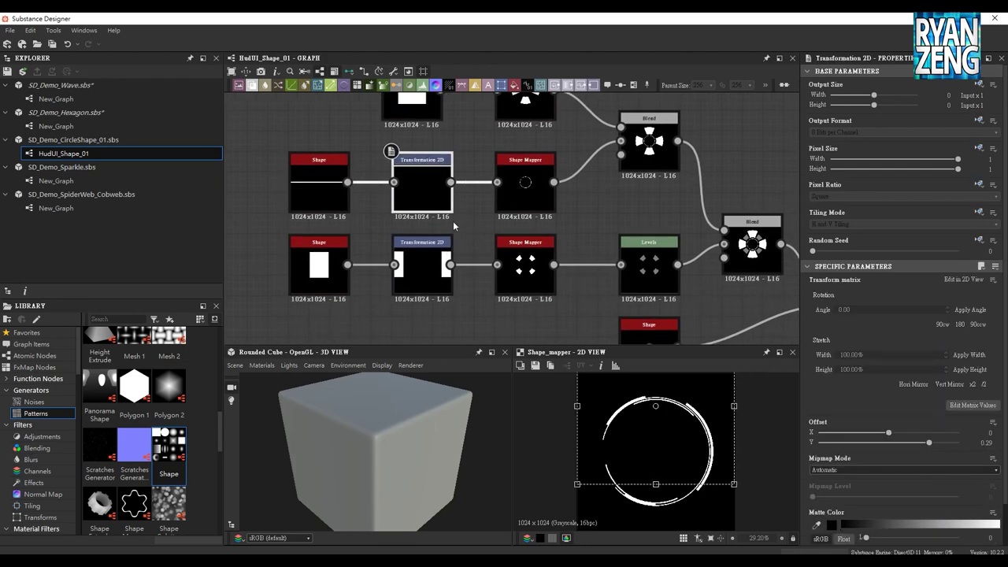
pyautogui.doubleClick(427, 182)
pyautogui.click(431, 280)
pyautogui.doubleClick(431, 280)
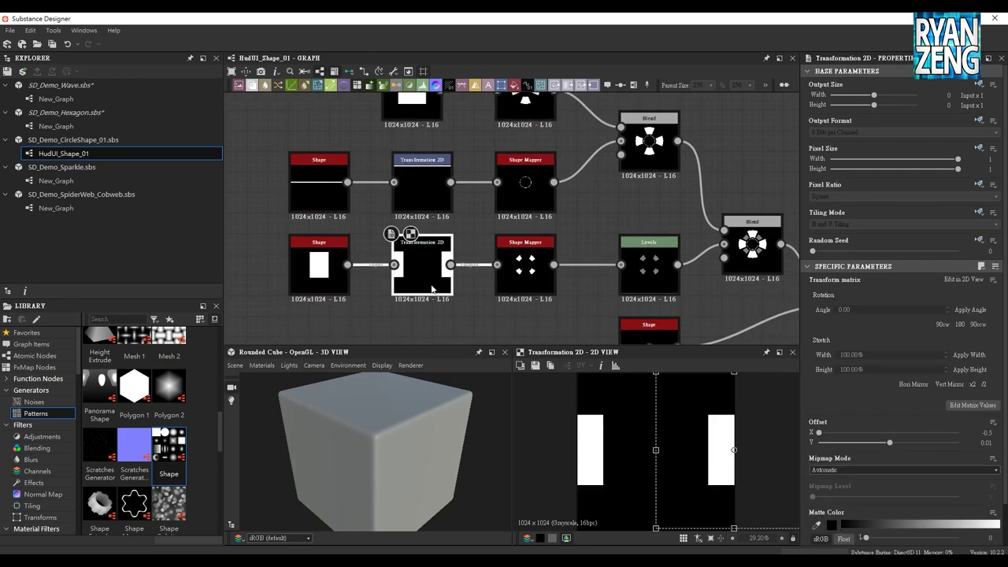
pyautogui.doubleClick(319, 268)
pyautogui.doubleClick(530, 274)
# Preview the dimmed petals coming out of the Levels node
pyautogui.moveTo(531, 273)
pyautogui.mouseDown(button='middle')
pyautogui.moveTo(453, 244)
pyautogui.moveTo(360, 284)
pyautogui.mouseUp(button='middle')
pyautogui.click(504, 173)
pyautogui.moveTo(504, 173); pyautogui.dragTo(458, 134, button='middle')
pyautogui.doubleClick(448, 240)
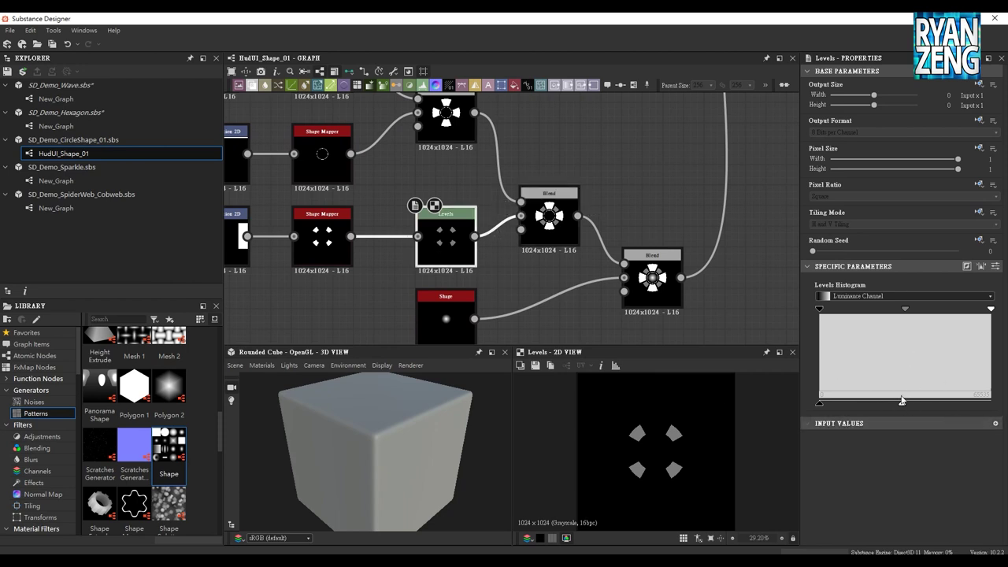
# Check the soft glow Shape node and preview the starburst blended with the centre glow
pyautogui.moveTo(510, 274); pyautogui.dragTo(481, 247, button='middle')
pyautogui.moveTo(533, 141)
pyautogui.mouseDown(button='middle')
pyautogui.moveTo(516, 185)
pyautogui.moveTo(529, 177)
pyautogui.moveTo(473, 154)
pyautogui.moveTo(500, 182)
pyautogui.mouseUp(button='middle')
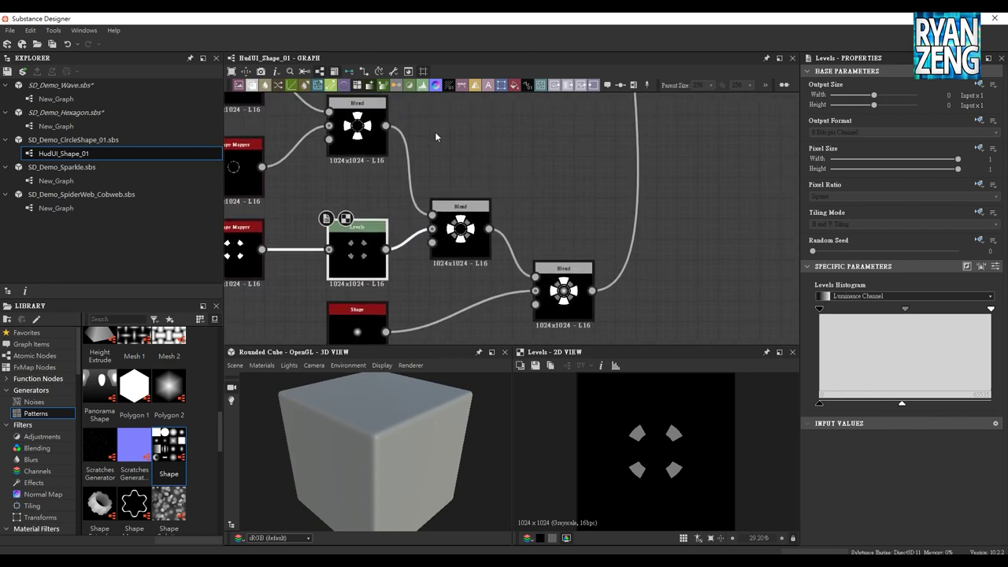
pyautogui.moveTo(516, 209); pyautogui.dragTo(458, 199, button='middle')
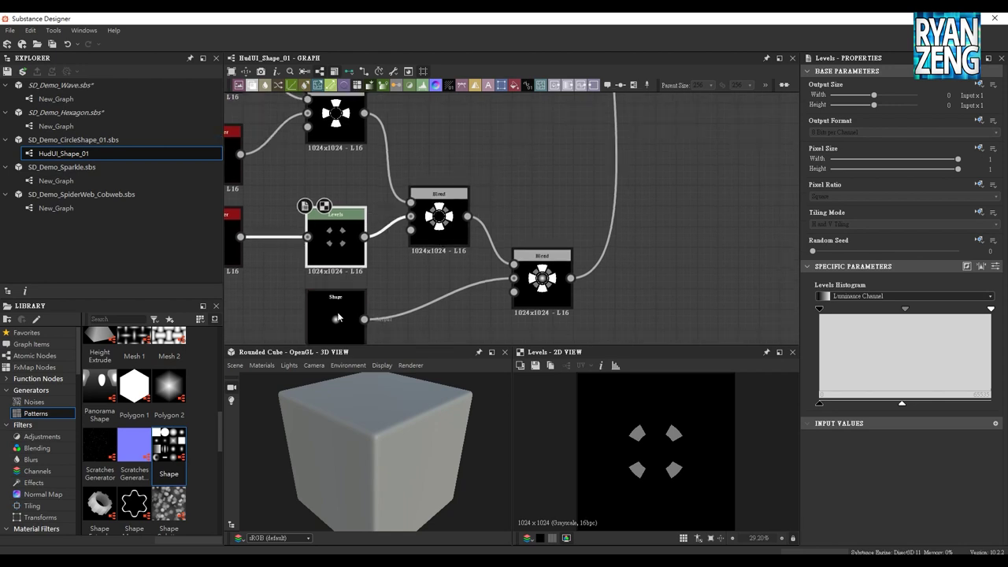
pyautogui.moveTo(412, 287); pyautogui.dragTo(393, 248, button='middle')
pyautogui.click(351, 293)
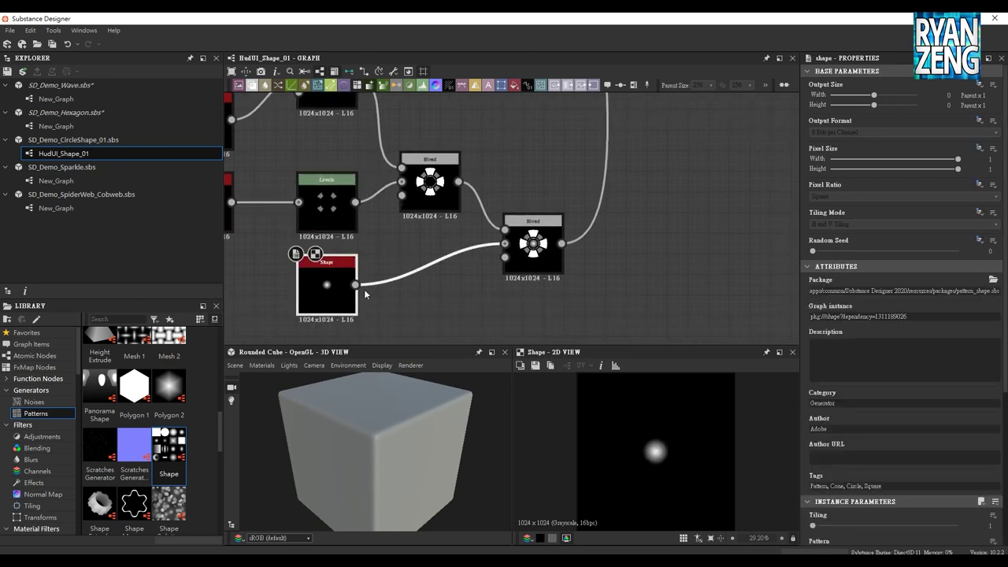
pyautogui.moveTo(368, 295); pyautogui.dragTo(335, 290, button='middle')
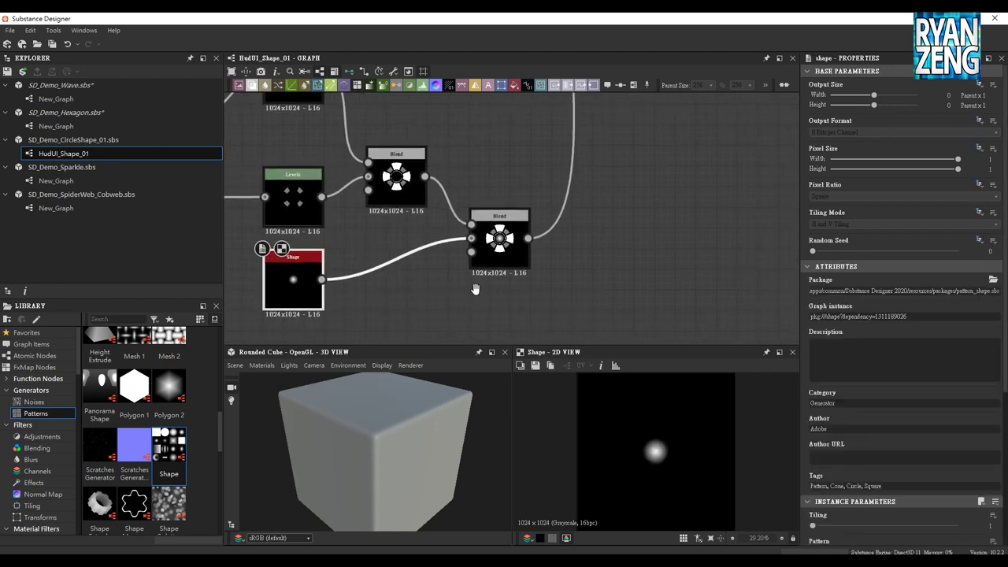
pyautogui.click(506, 244)
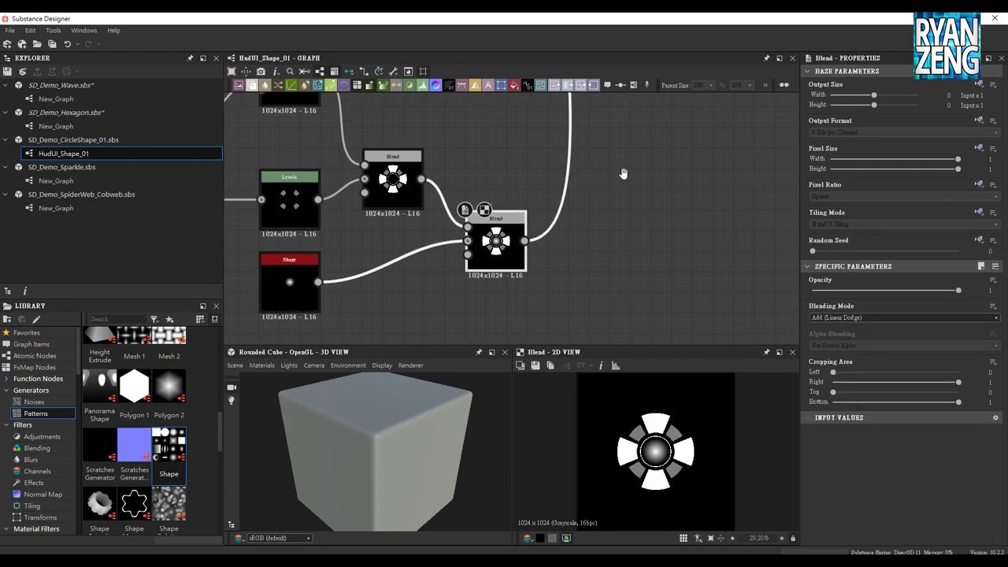
# Preview the Alpha Split's RGB output after the RGBA Merge node
pyautogui.scroll(-3, 579, 154)
pyautogui.moveTo(579, 153)
pyautogui.mouseDown(button='middle')
pyautogui.moveTo(533, 171)
pyautogui.moveTo(500, 247)
pyautogui.mouseUp(button='middle')
pyautogui.scroll(2, 499, 247)
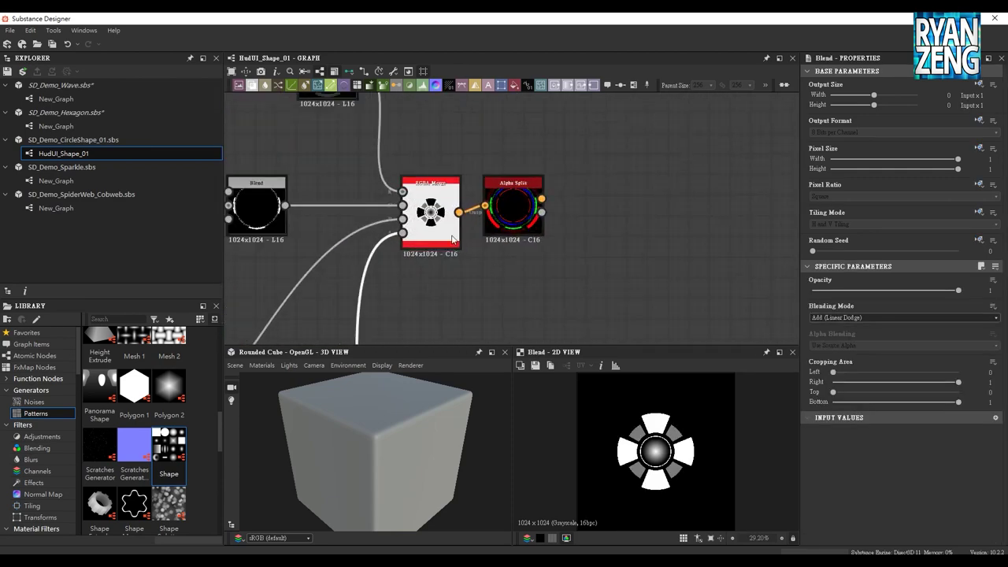
pyautogui.click(425, 197)
pyautogui.click(512, 193)
pyautogui.scroll(-1, 597, 243)
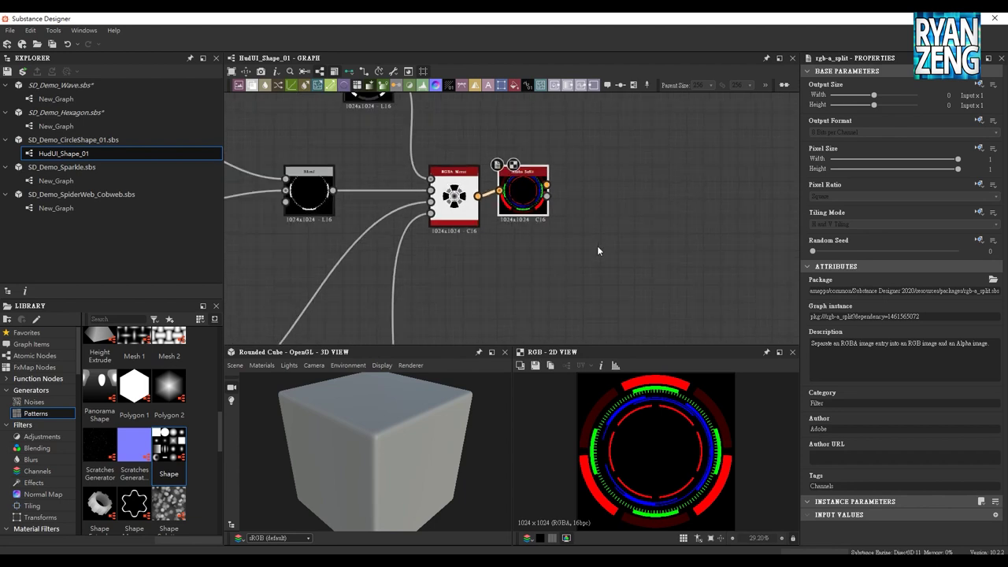
pyautogui.scroll(-1, 598, 243)
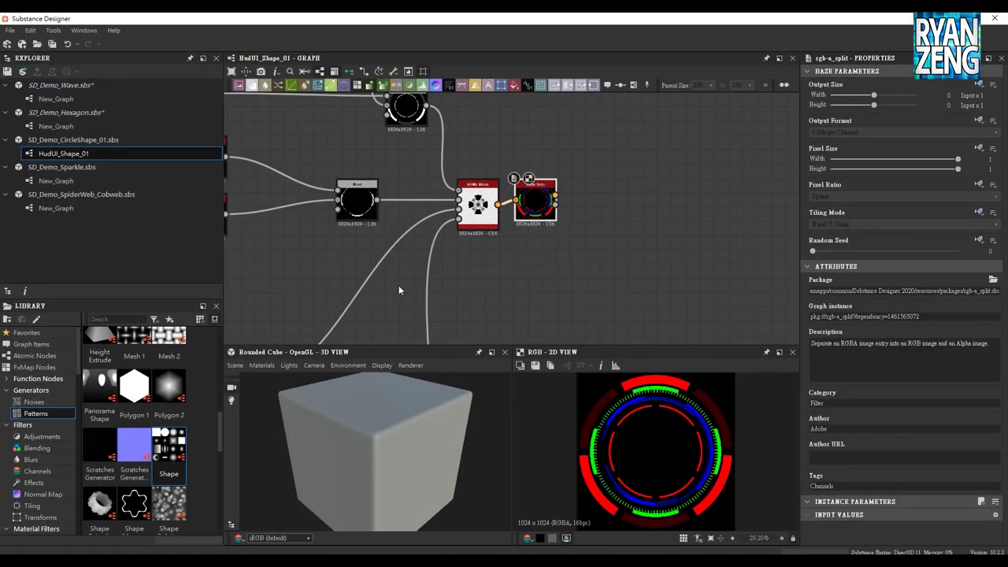
# Reduce the Shape Mapper circle Radius to 0.23
pyautogui.moveTo(398, 291); pyautogui.dragTo(482, 273, button='middle')
pyautogui.moveTo(408, 230)
pyautogui.mouseDown(button='middle')
pyautogui.moveTo(460, 247)
pyautogui.moveTo(361, 250)
pyautogui.moveTo(405, 236)
pyautogui.moveTo(408, 335)
pyautogui.mouseUp(button='middle')
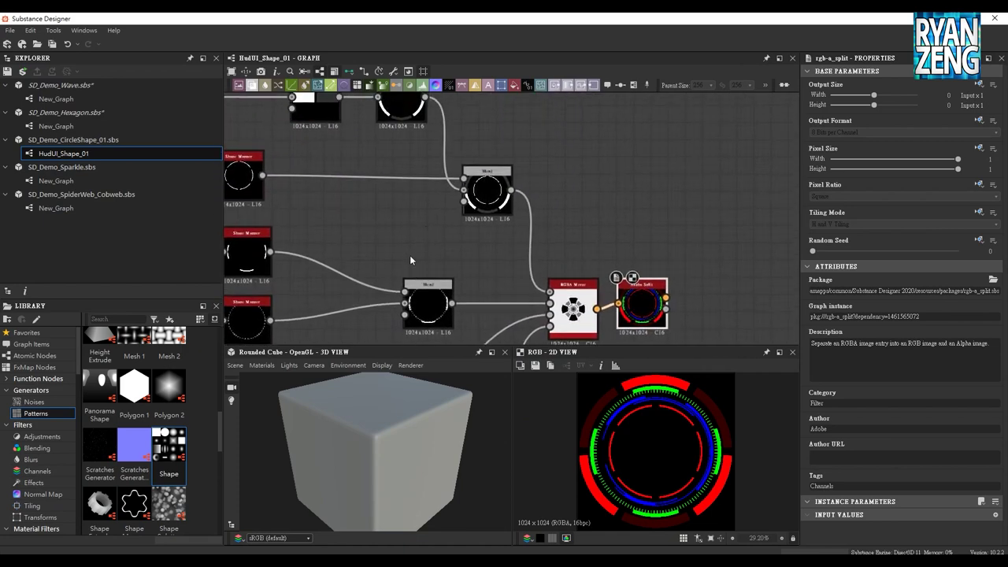
pyautogui.moveTo(409, 255); pyautogui.dragTo(442, 215, button='middle')
pyautogui.click(274, 229)
pyautogui.click(270, 136)
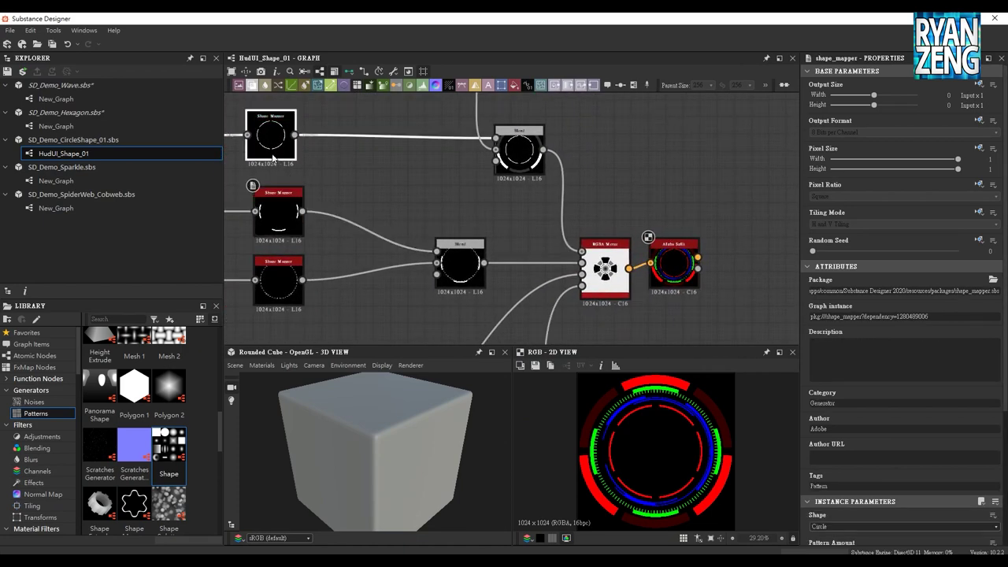
pyautogui.moveTo(451, 205)
pyautogui.mouseDown(button='middle')
pyautogui.moveTo(410, 213)
pyautogui.moveTo(512, 245)
pyautogui.mouseUp(button='middle')
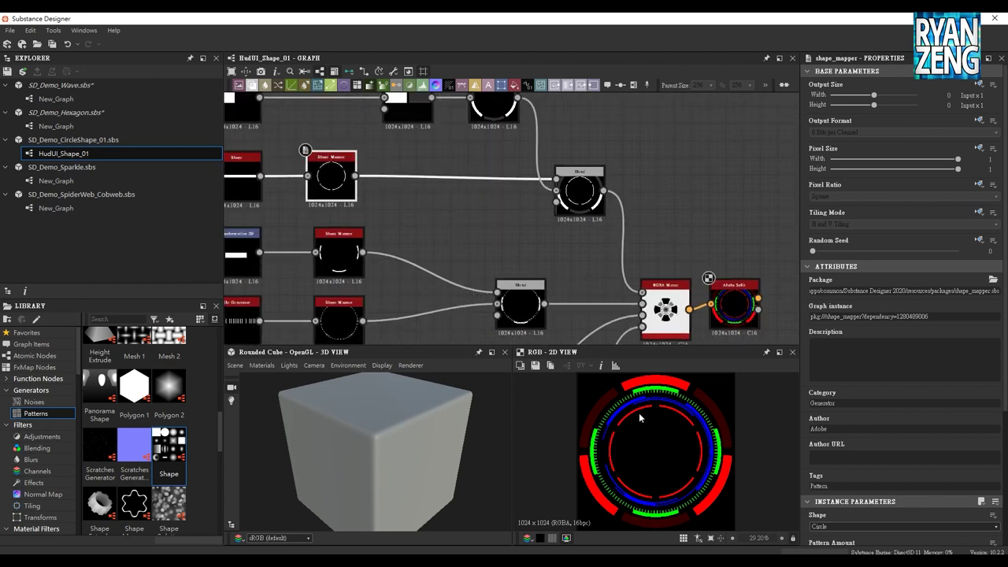
pyautogui.scroll(-3, 841, 508)
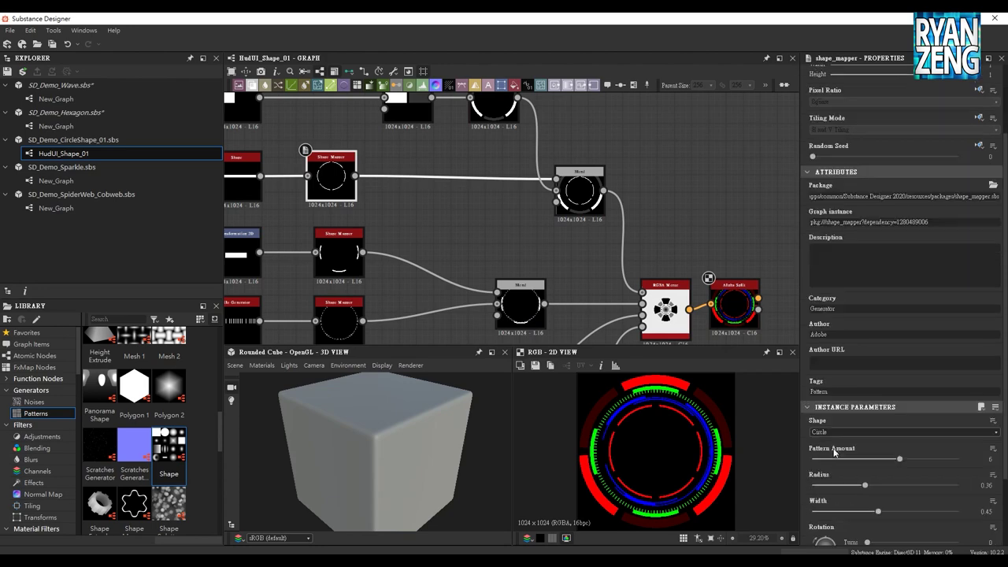
pyautogui.scroll(-1, 841, 508)
pyautogui.moveTo(864, 455); pyautogui.dragTo(846, 455)
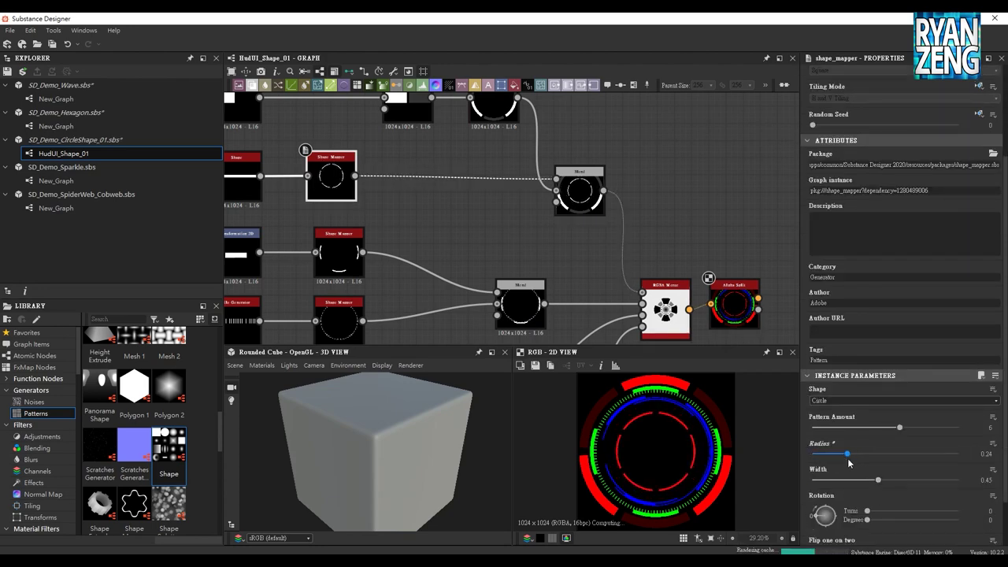
# Save the 2D output over T_MultiCircle_01.png
pyautogui.click(537, 367)
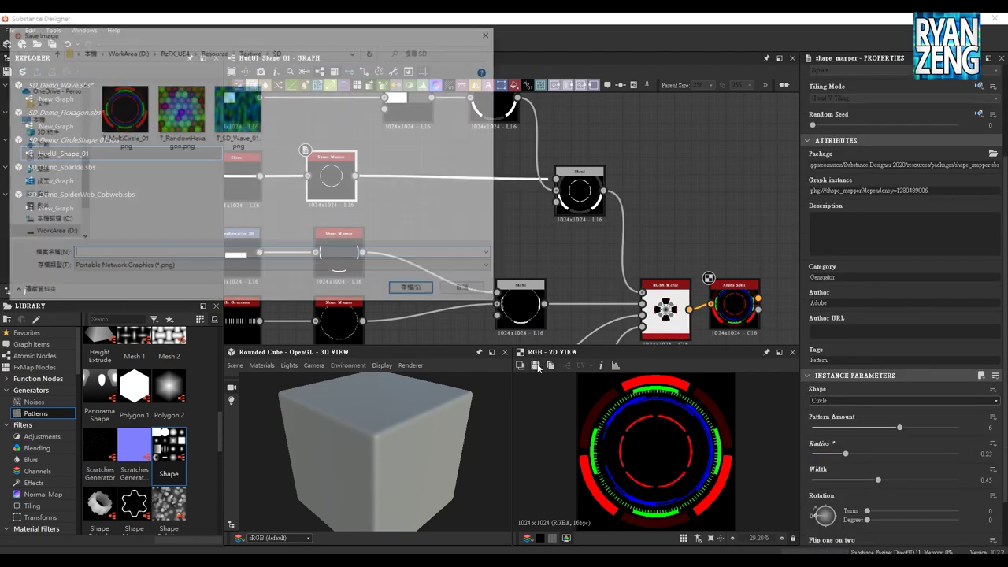
pyautogui.doubleClick(139, 115)
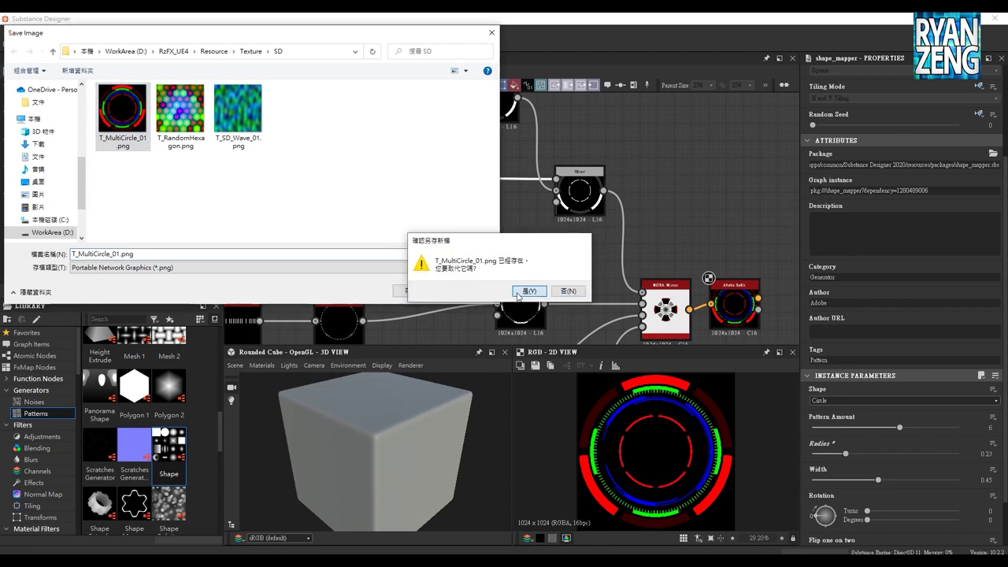
pyautogui.click(526, 291)
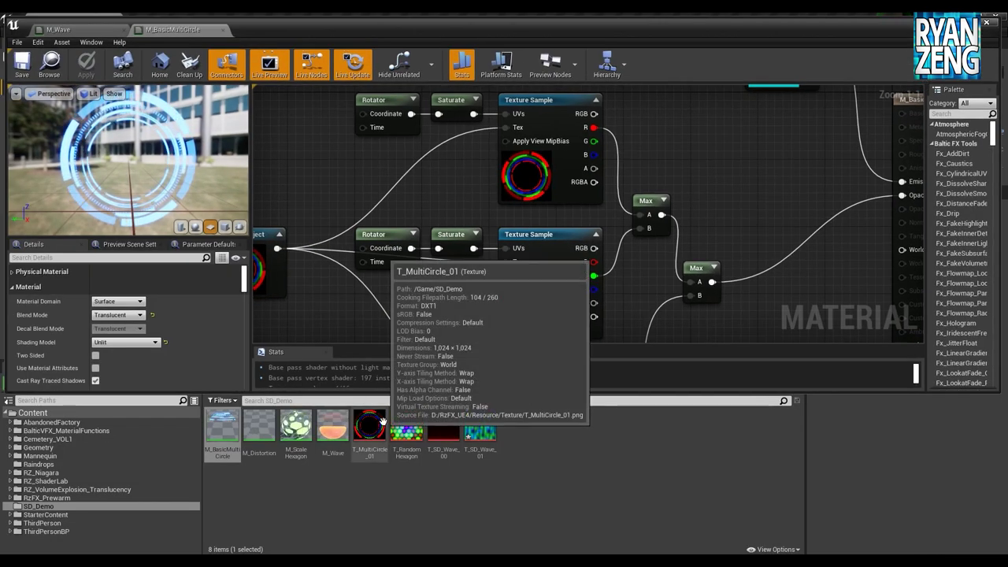
# Reimport T_MultiCircle_01 from the updated T_MultiCircle_01.png
pyautogui.rightClick(369, 425)
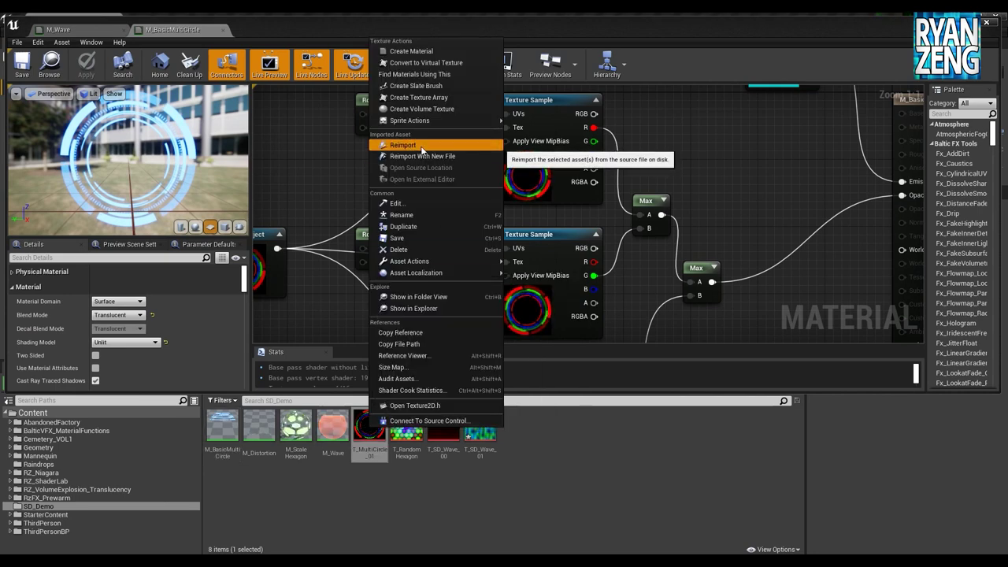
pyautogui.click(413, 155)
pyautogui.doubleClick(132, 101)
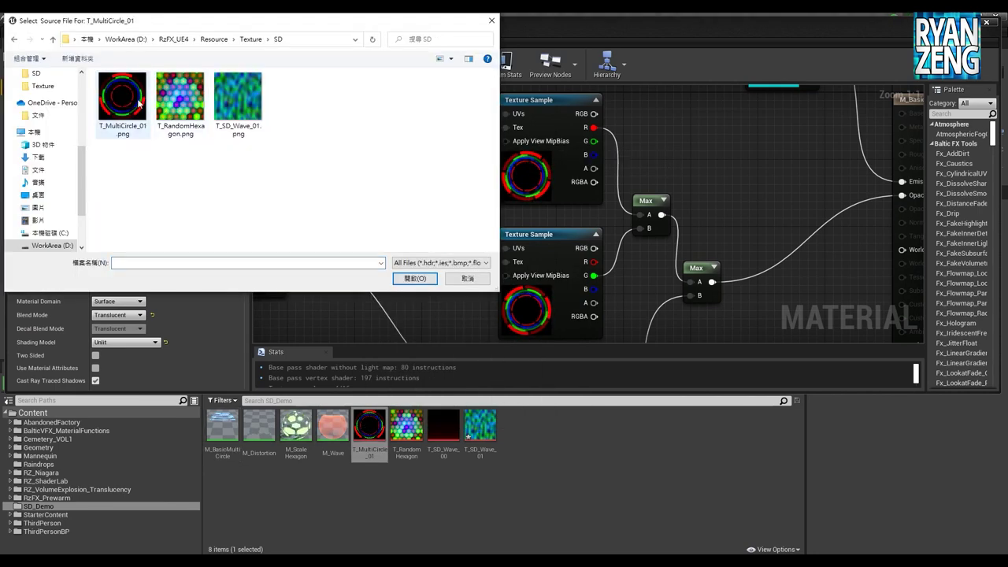
pyautogui.doubleClick(126, 101)
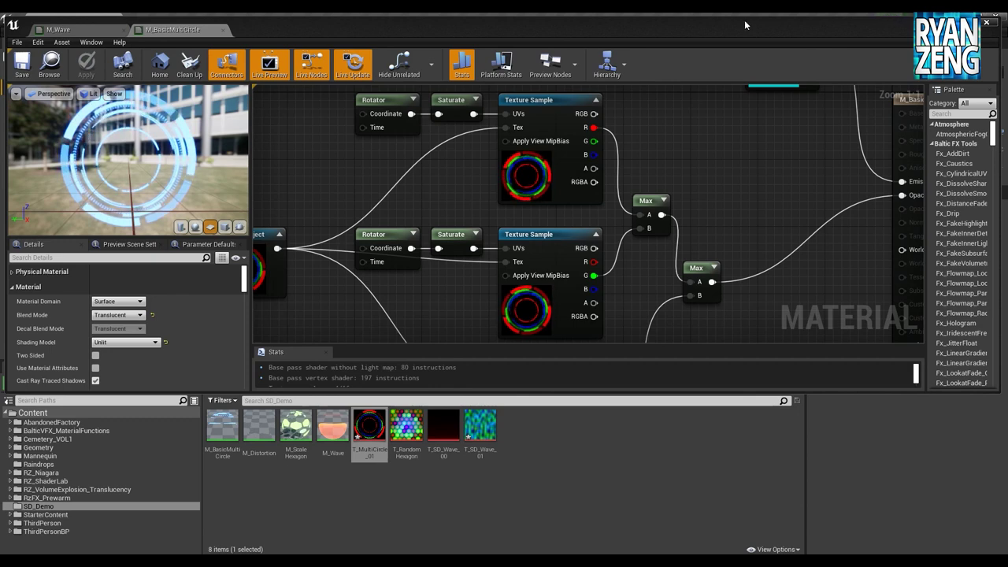
# Close the current material editor and open the M_Distortion material
pyautogui.doubleClick(718, 24)
pyautogui.click(994, 20)
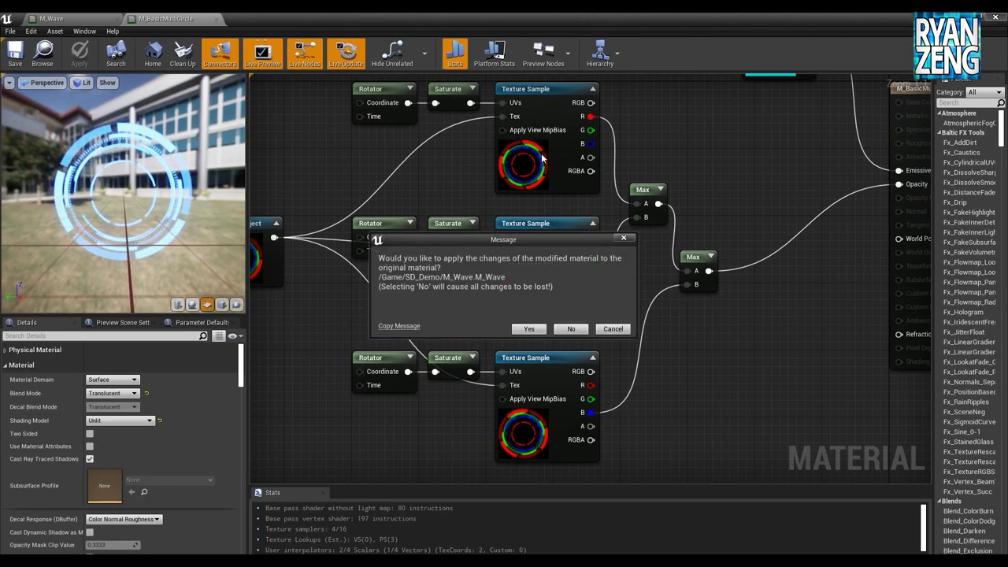
pyautogui.click(571, 329)
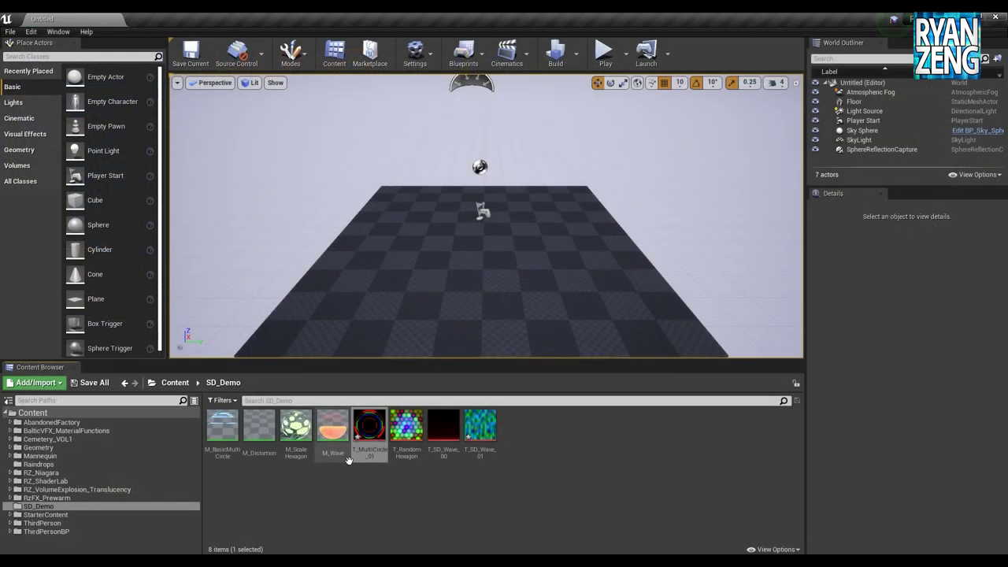
pyautogui.click(313, 469)
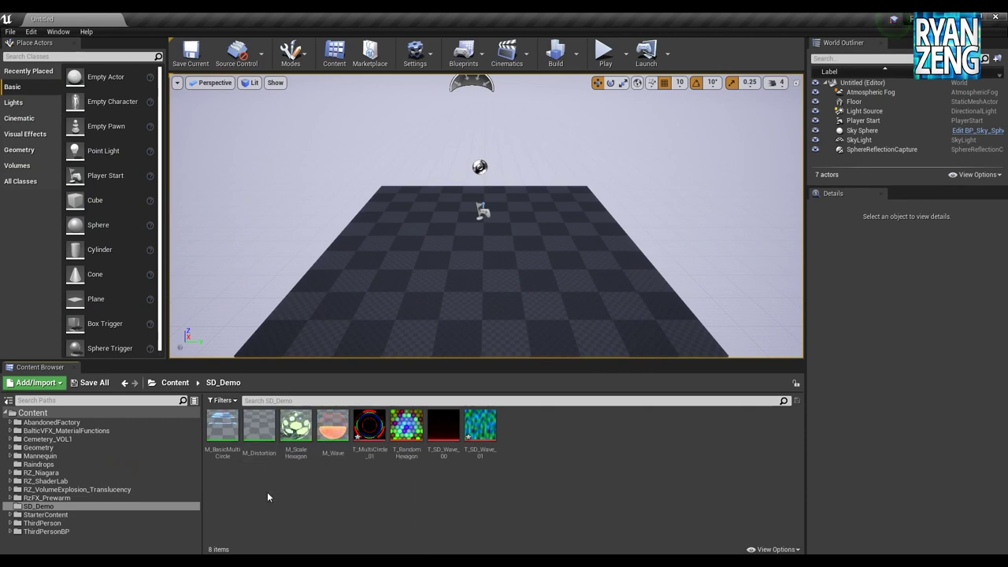
pyautogui.doubleClick(258, 426)
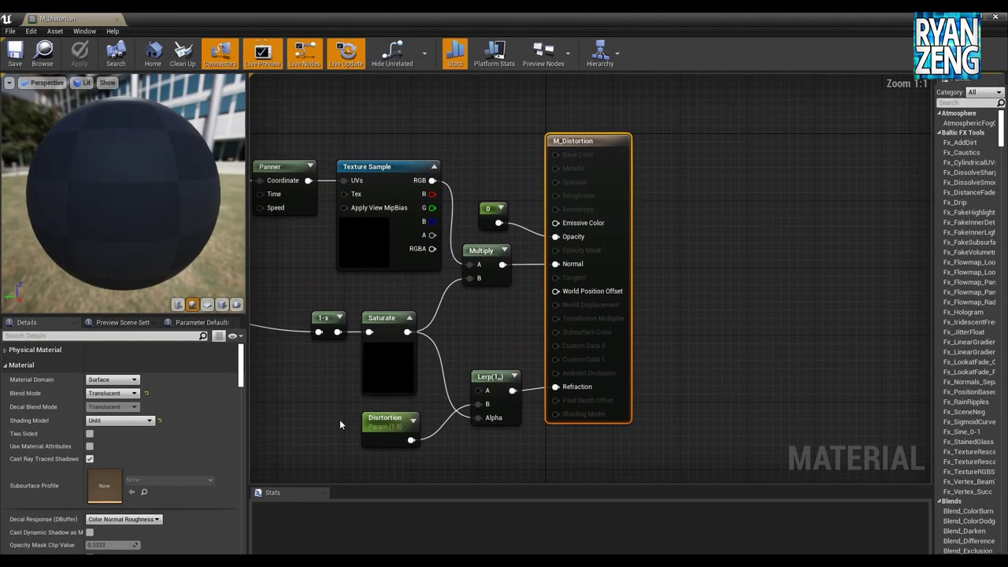
# Preview M_Distortion on a plane mesh and inspect its Texture Sample node
pyautogui.click(208, 305)
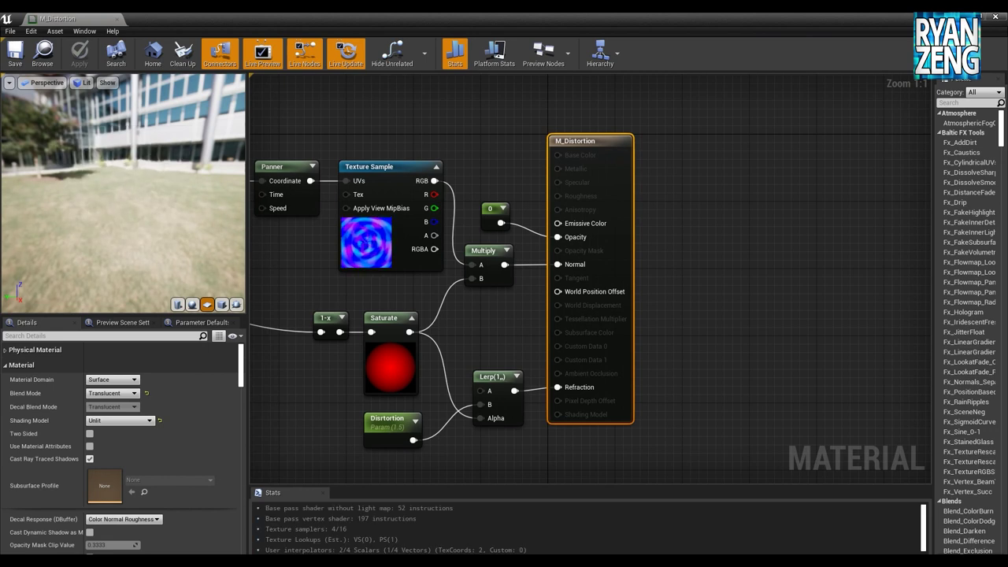
pyautogui.moveTo(306, 262); pyautogui.dragTo(524, 251, button='right')
pyautogui.scroll(-1, 525, 251)
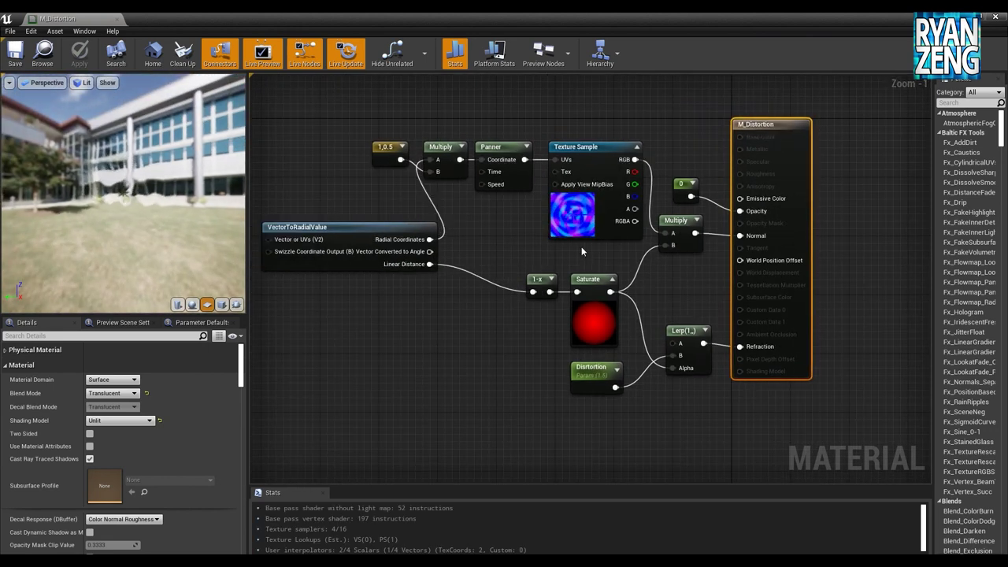
pyautogui.click(576, 211)
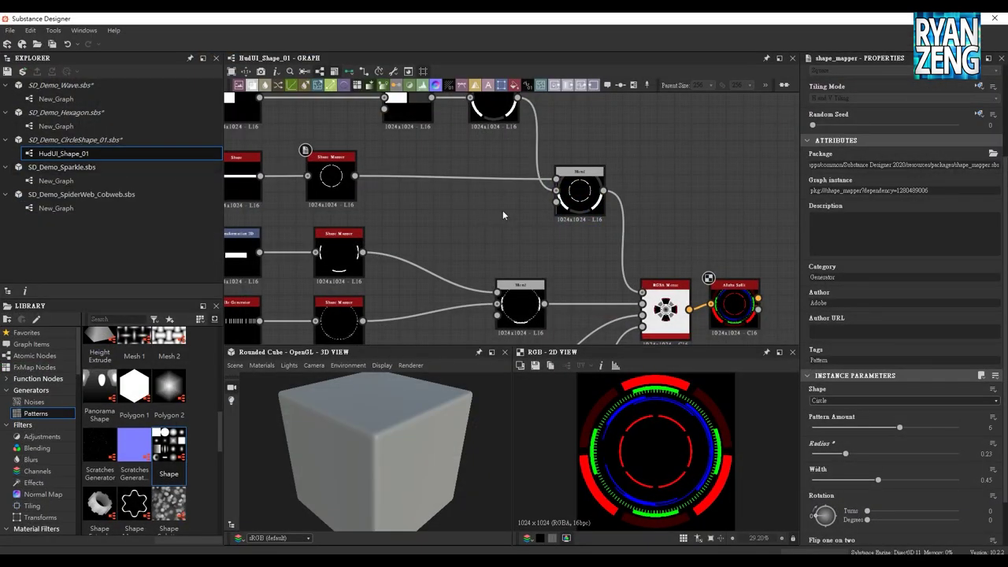
# Return to Substance Designer's HudUI_Shape_01 graph and zoom out to clear space
pyautogui.moveTo(693, 159); pyautogui.dragTo(575, 159, button='middle')
pyautogui.scroll(-3, 574, 159)
pyautogui.moveTo(524, 207); pyautogui.dragTo(423, 149, button='middle')
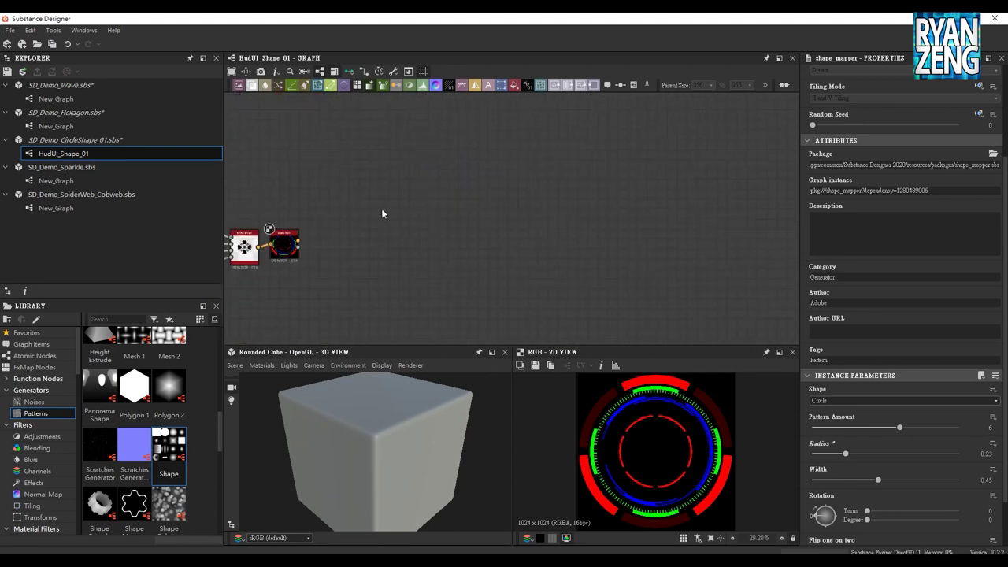
# Add a Perlin Noise node with Scale 6 and Disorder 0.4
pyautogui.click(34, 402)
pyautogui.scroll(-2, 146, 445)
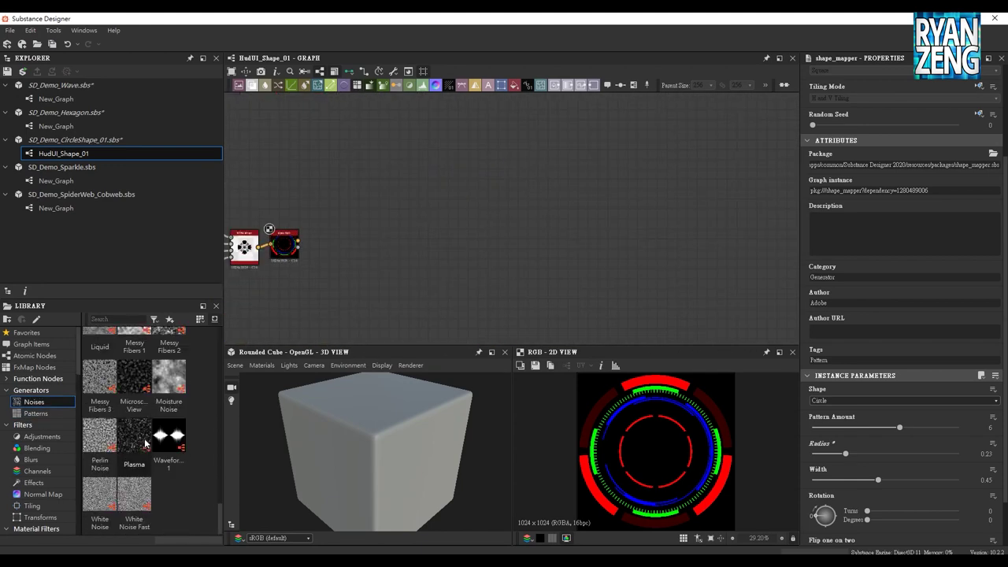
pyautogui.moveTo(100, 435)
pyautogui.mouseDown()
pyautogui.moveTo(203, 404)
pyautogui.moveTo(461, 214)
pyautogui.mouseUp()
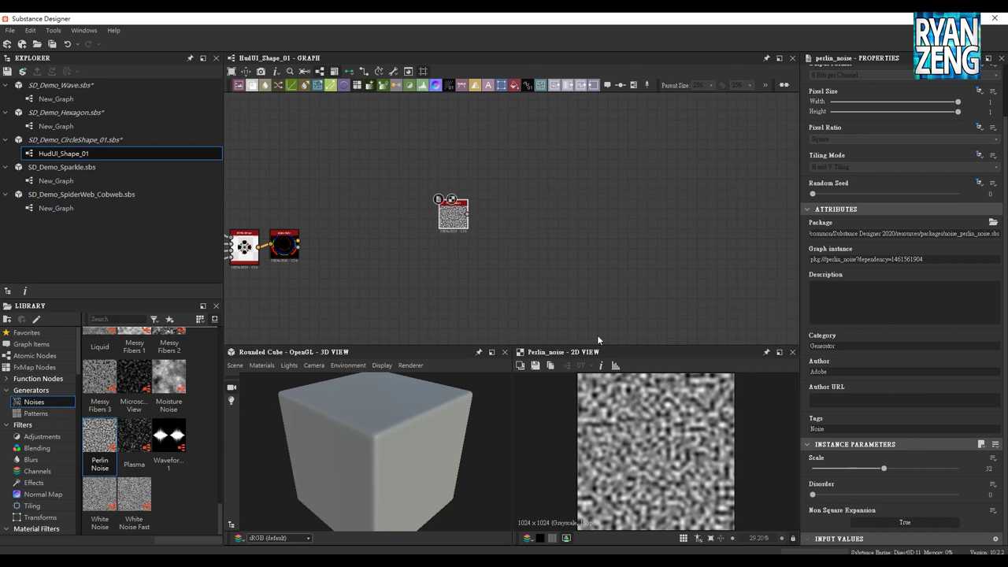
pyautogui.moveTo(884, 469); pyautogui.dragTo(824, 470)
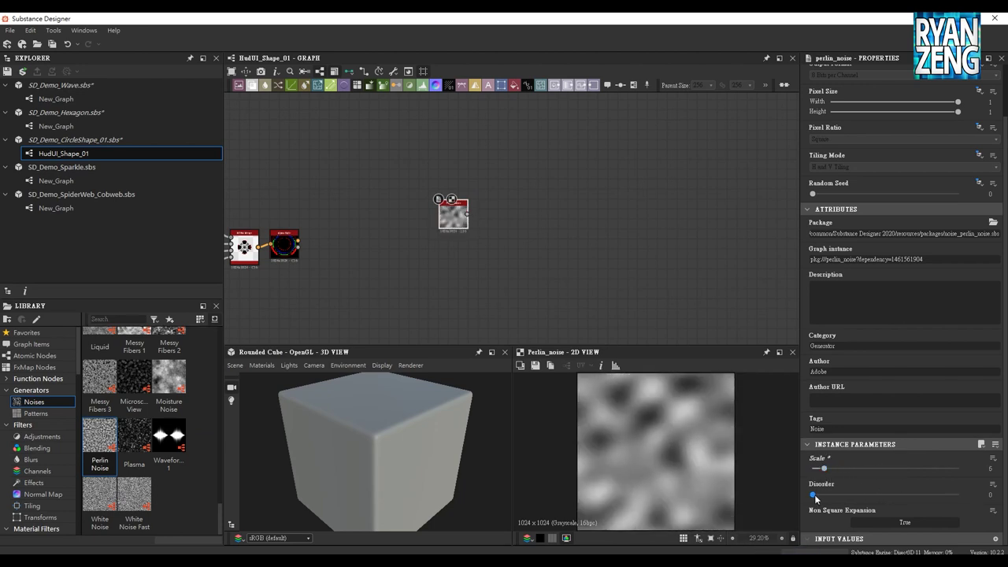
pyautogui.moveTo(812, 494); pyautogui.dragTo(868, 494)
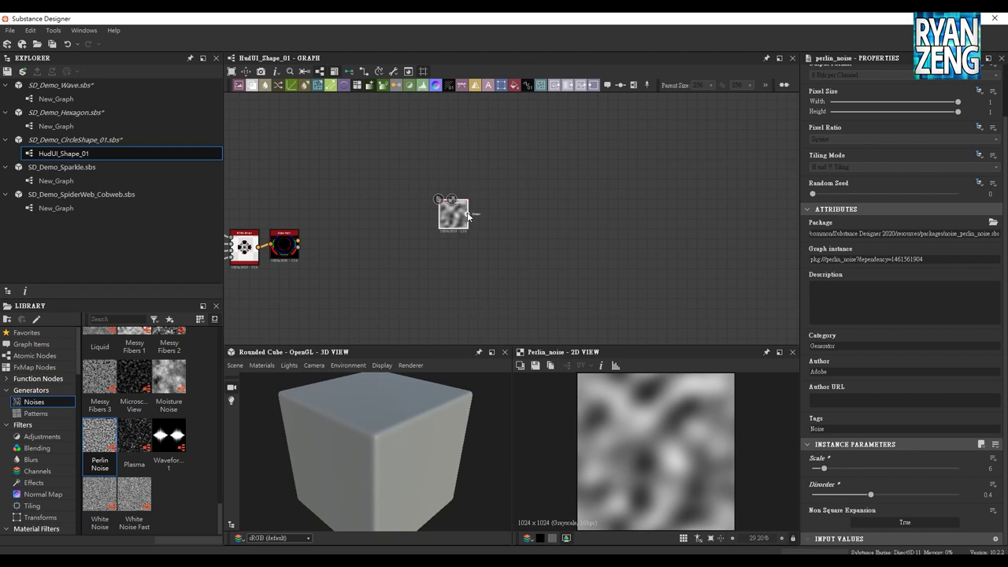
# Chain Auto Levels, a Curve with a lowered midpoint, and a Normal node after the noise
pyautogui.moveTo(469, 217); pyautogui.dragTo(511, 212)
pyautogui.write('auto')
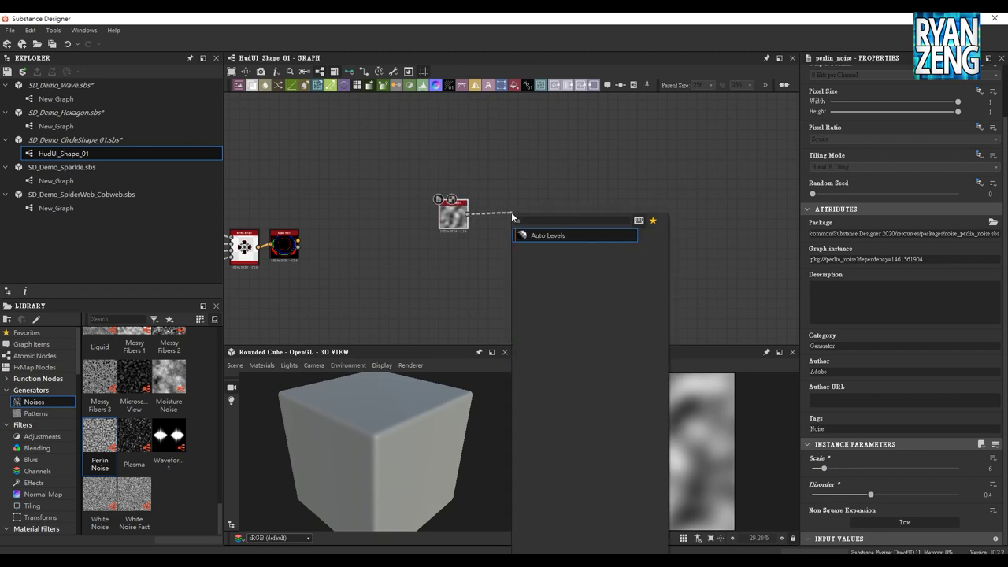
pyautogui.press('Return')
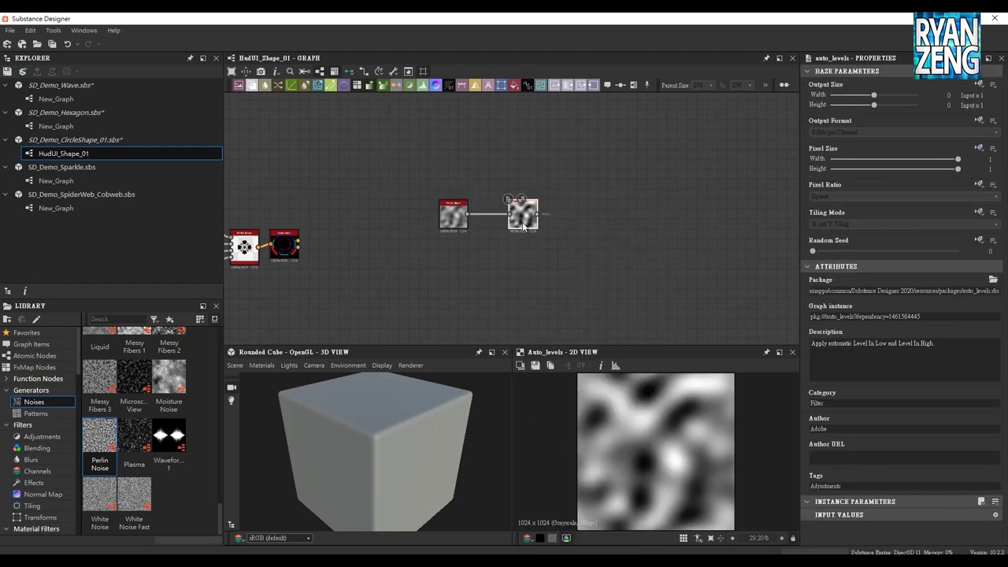
pyautogui.scroll(2, 507, 218)
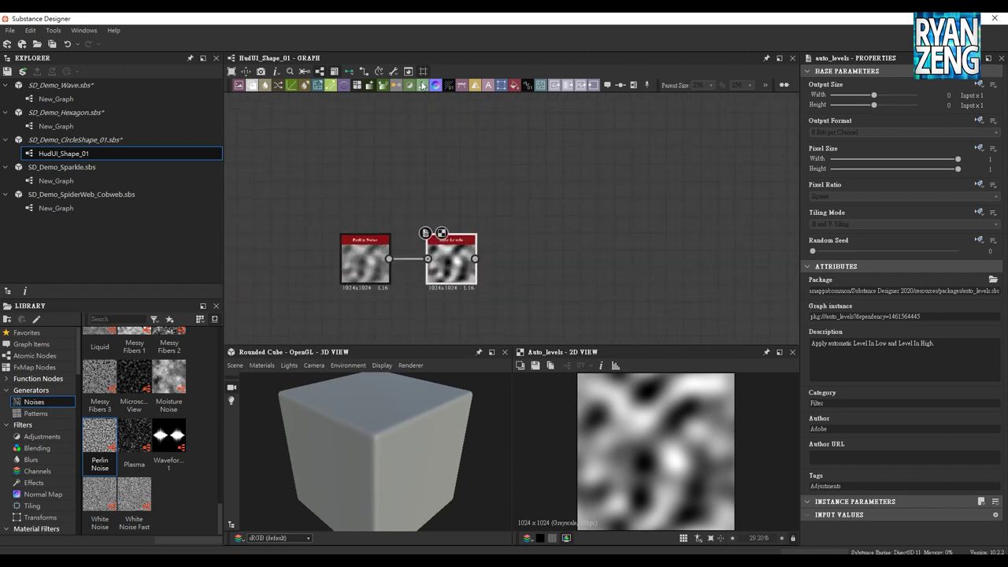
pyautogui.click(291, 85)
pyautogui.moveTo(513, 262); pyautogui.dragTo(532, 270)
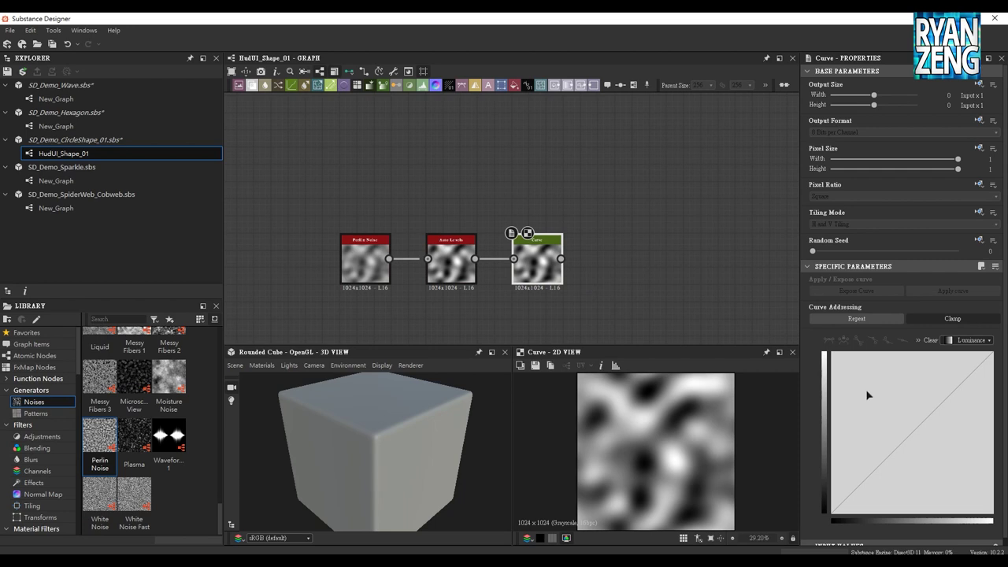
pyautogui.moveTo(916, 432)
pyautogui.mouseDown()
pyautogui.moveTo(913, 449)
pyautogui.moveTo(929, 425)
pyautogui.moveTo(927, 449)
pyautogui.mouseUp()
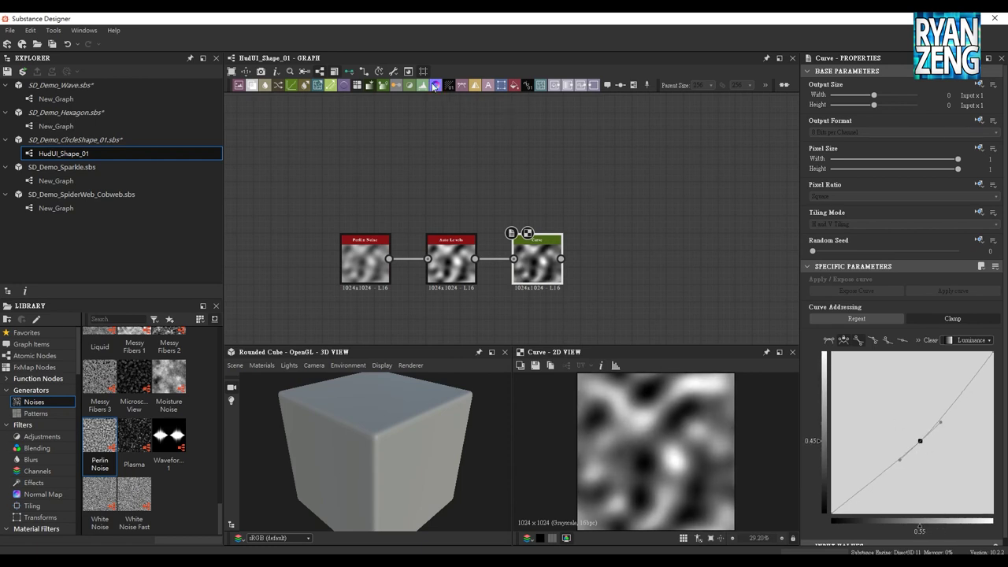
pyautogui.moveTo(630, 271); pyautogui.dragTo(607, 260)
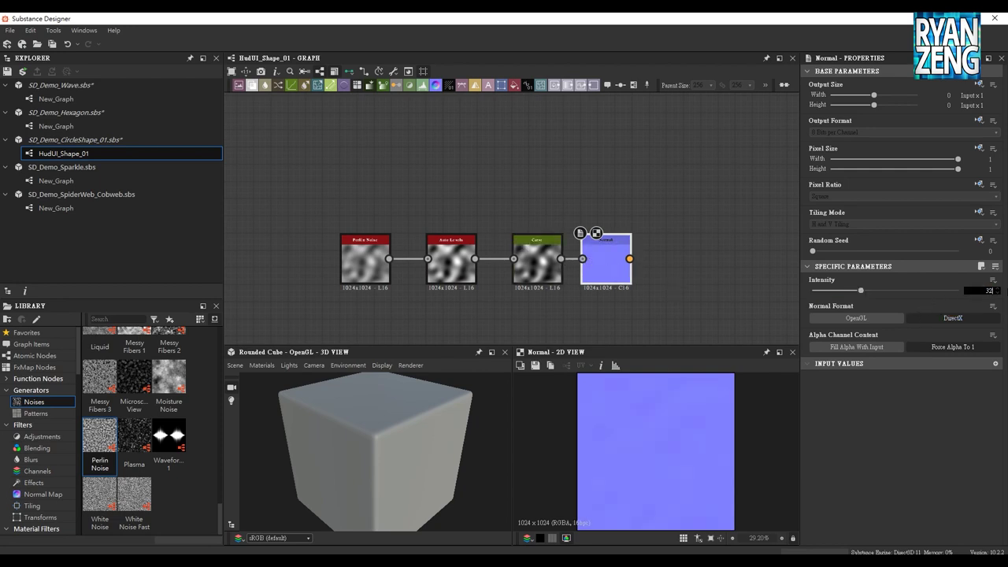
# Set Normal intensity 32 and output size Input / 2, then save it as T_Normal_Noise
pyautogui.press('Return')
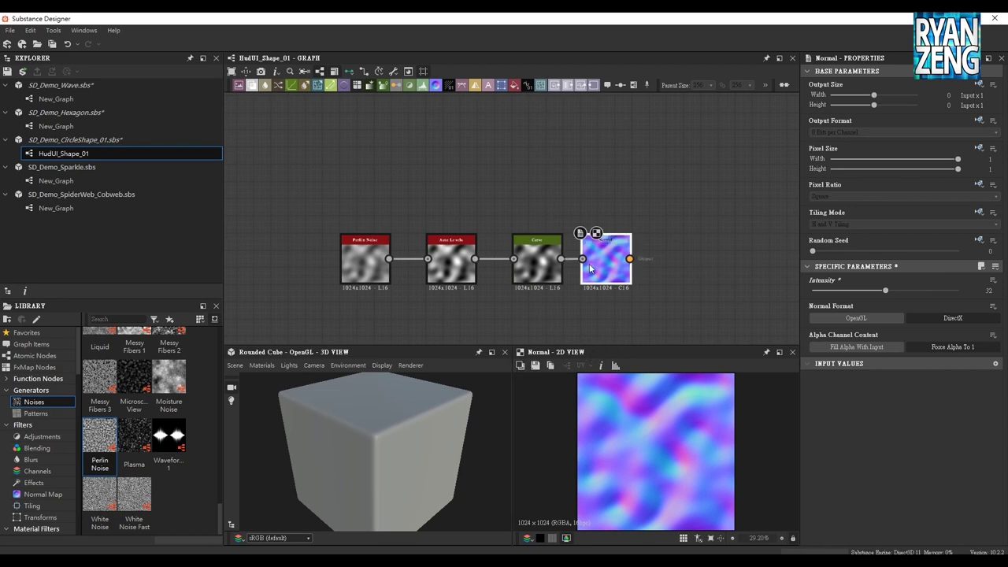
pyautogui.moveTo(873, 96); pyautogui.dragTo(871, 107)
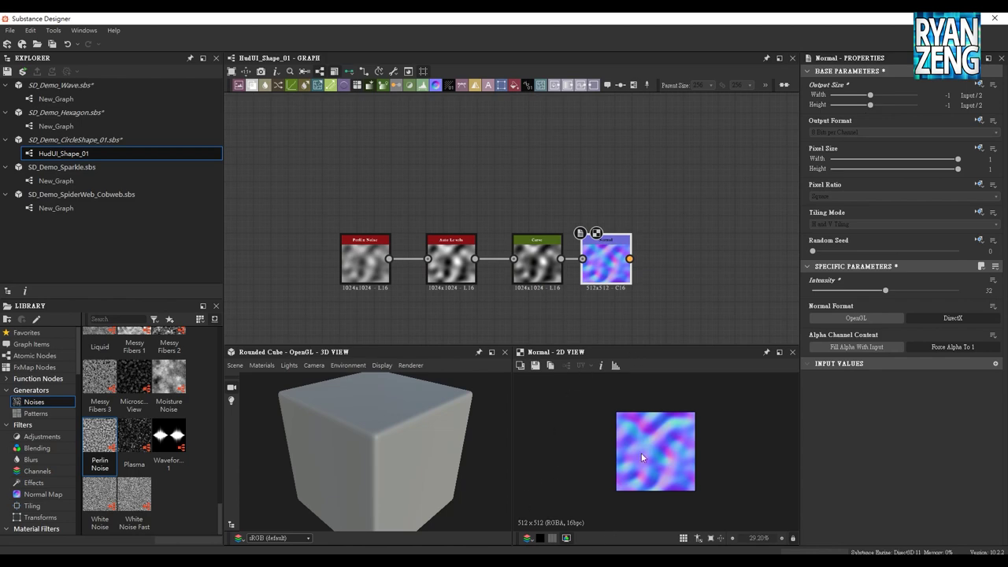
pyautogui.click(536, 366)
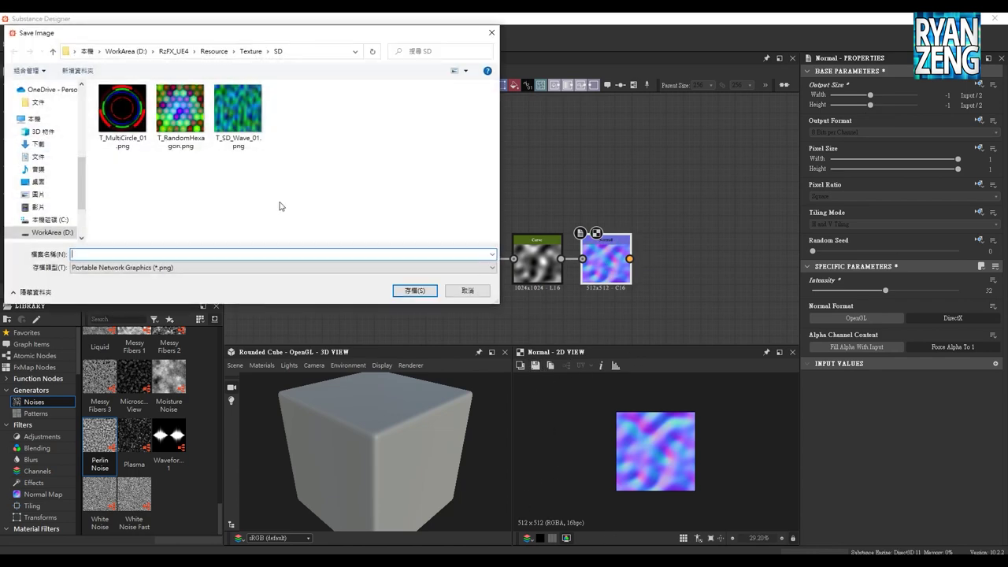
pyautogui.write('T_')
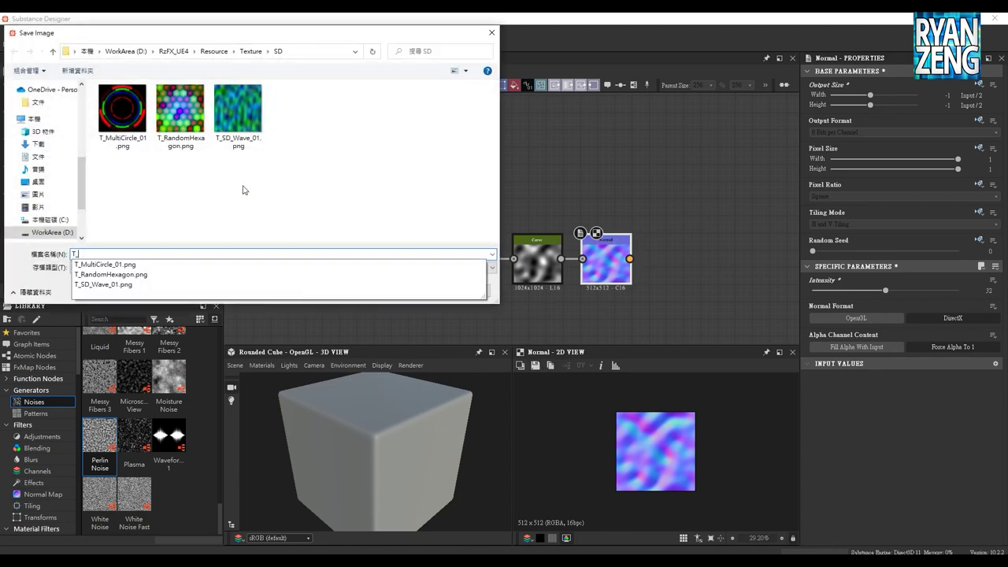
pyautogui.write('Normal_Noise')
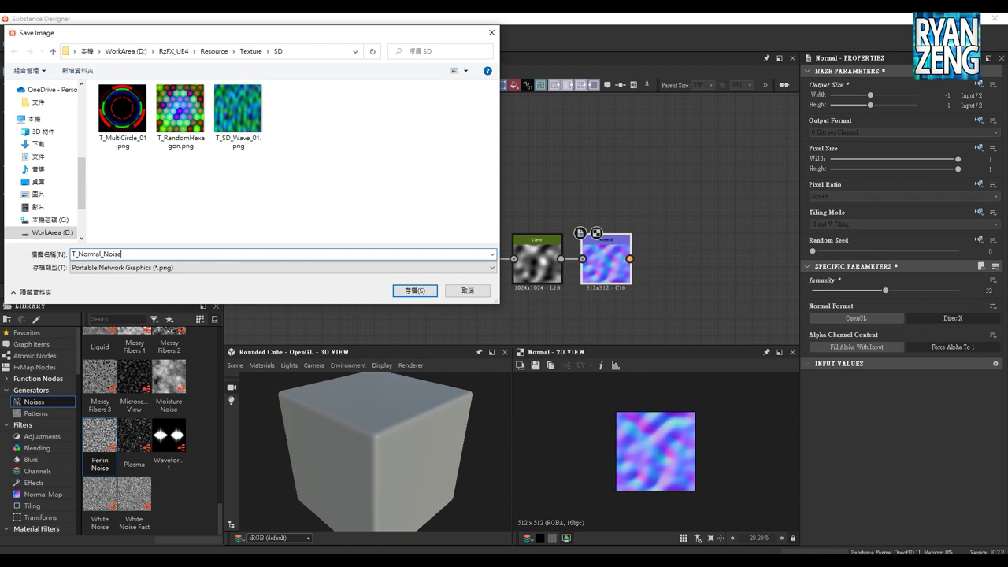
pyautogui.press('Return')
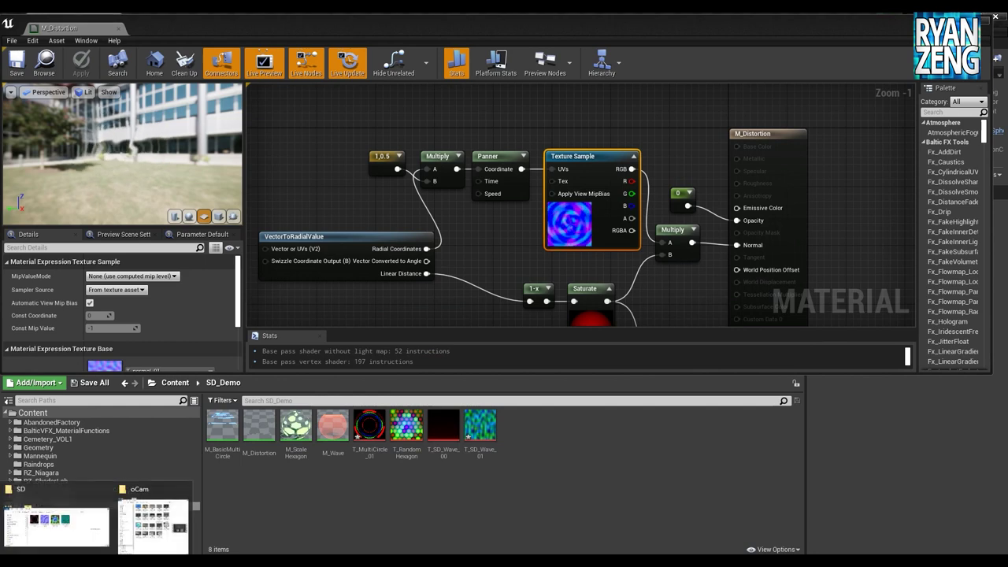
# Import T_Normal_Noise.png into SD_Demo and assign it to M_Distortion's Texture Sample
pyautogui.click(78, 515)
pyautogui.moveTo(590, 190); pyautogui.dragTo(585, 458)
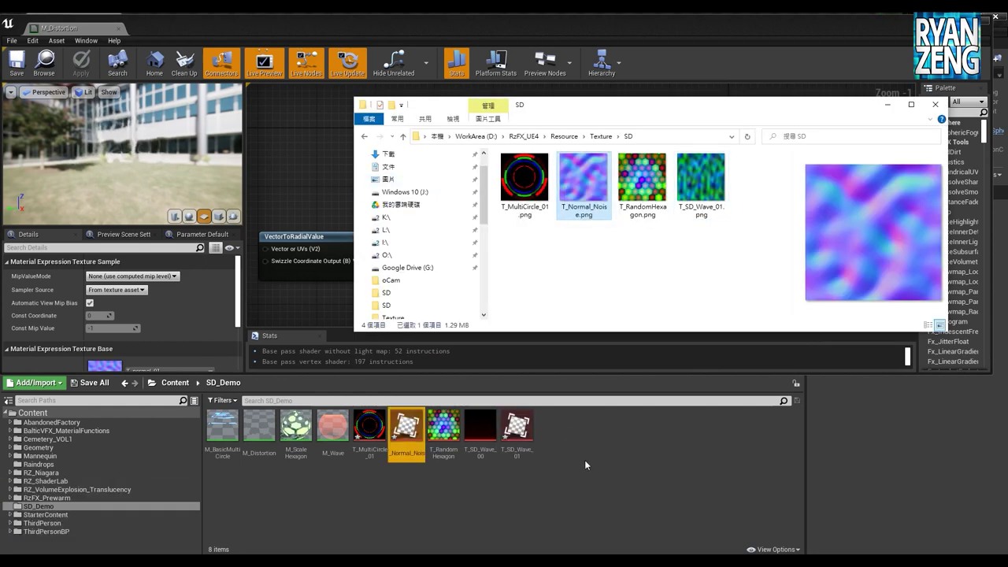
pyautogui.click(410, 428)
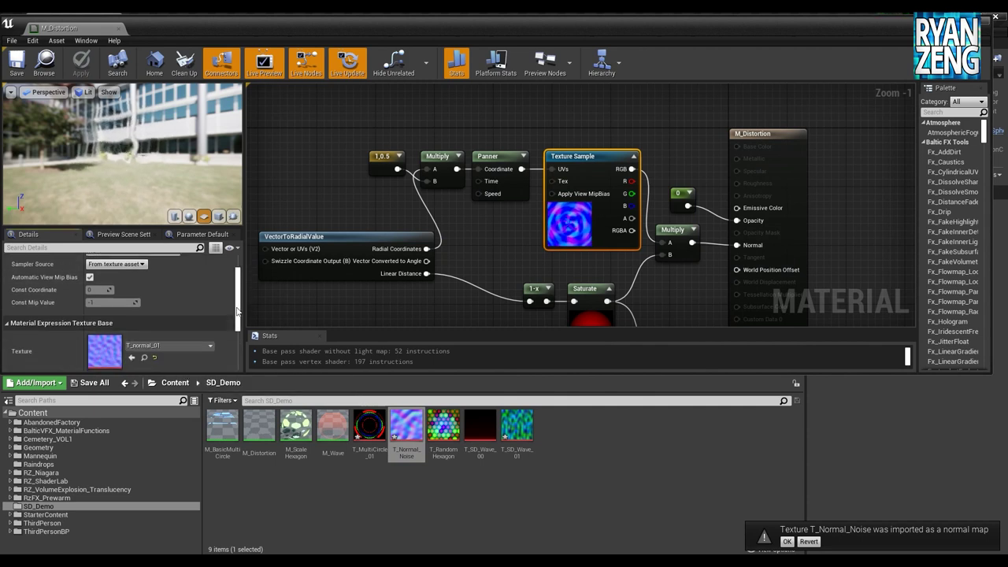
pyautogui.scroll(-2, 134, 345)
pyautogui.click(134, 344)
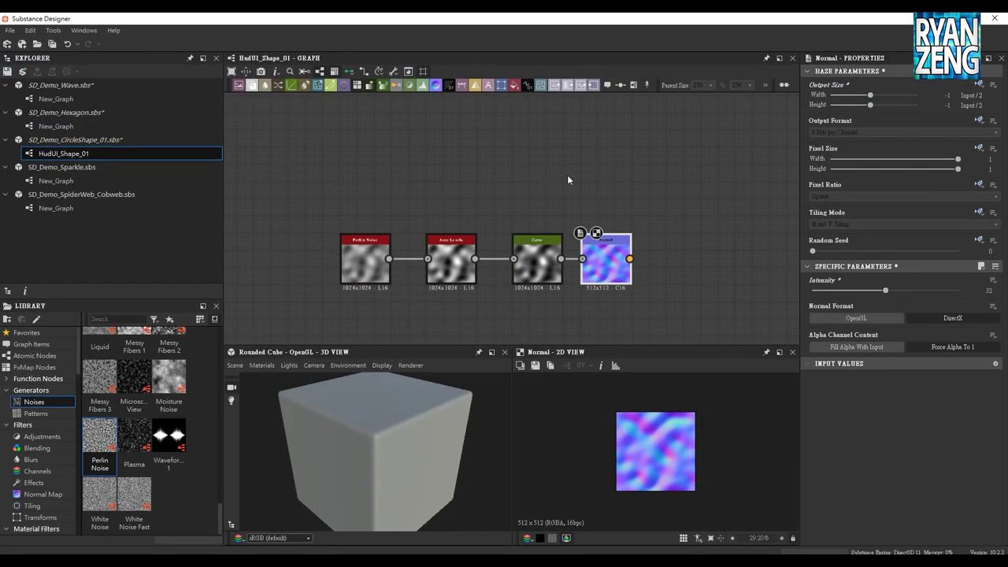
# Bend the Curve node's point upward to reshape the noise contrast
pyautogui.click(535, 259)
pyautogui.moveTo(920, 445)
pyautogui.mouseDown()
pyautogui.moveTo(907, 402)
pyautogui.moveTo(924, 402)
pyautogui.moveTo(965, 363)
pyautogui.mouseUp()
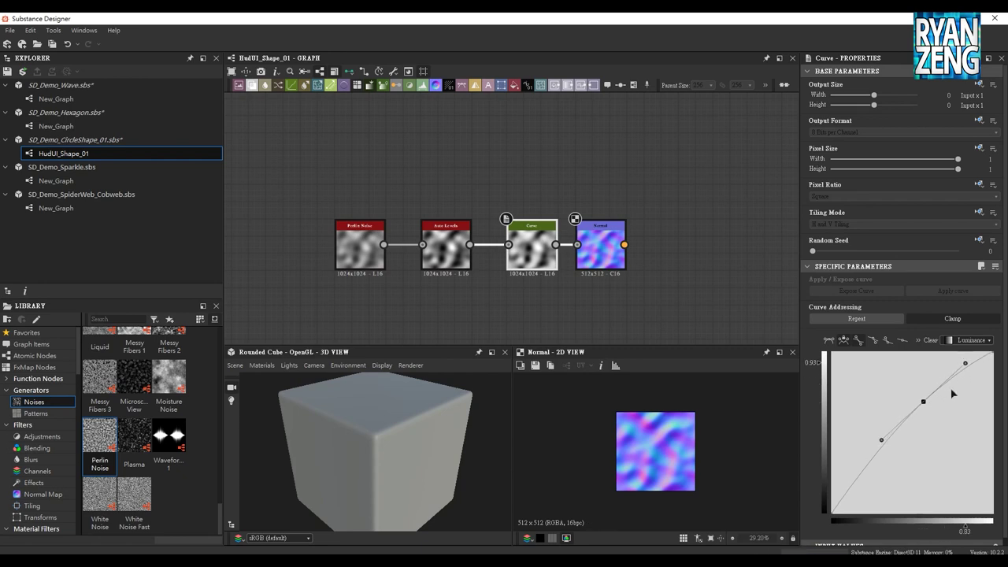
pyautogui.moveTo(921, 403); pyautogui.dragTo(907, 400)
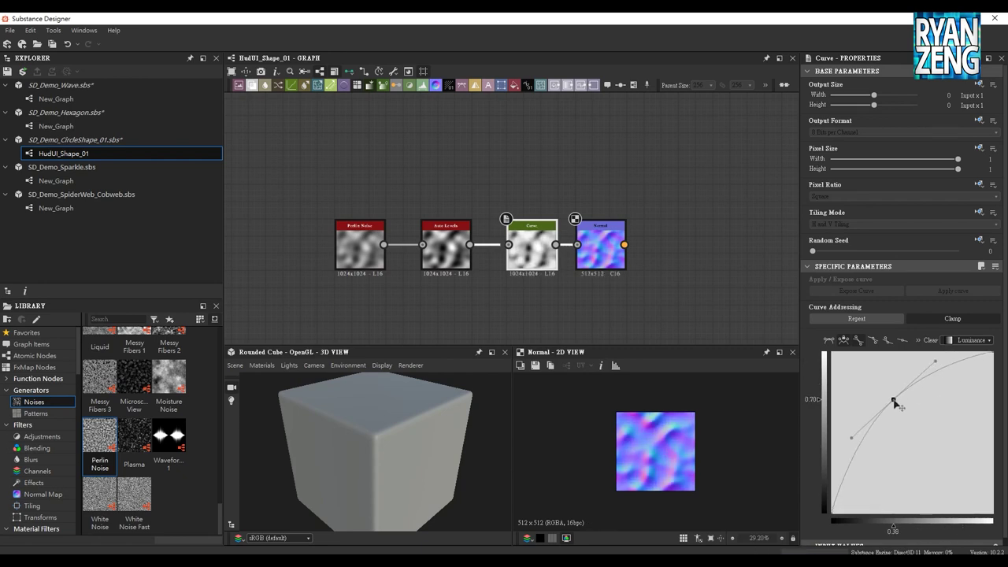
# Raise Perlin Noise Scale to 10 and save the normal map over T_Normal_Noise.png
pyautogui.click(360, 246)
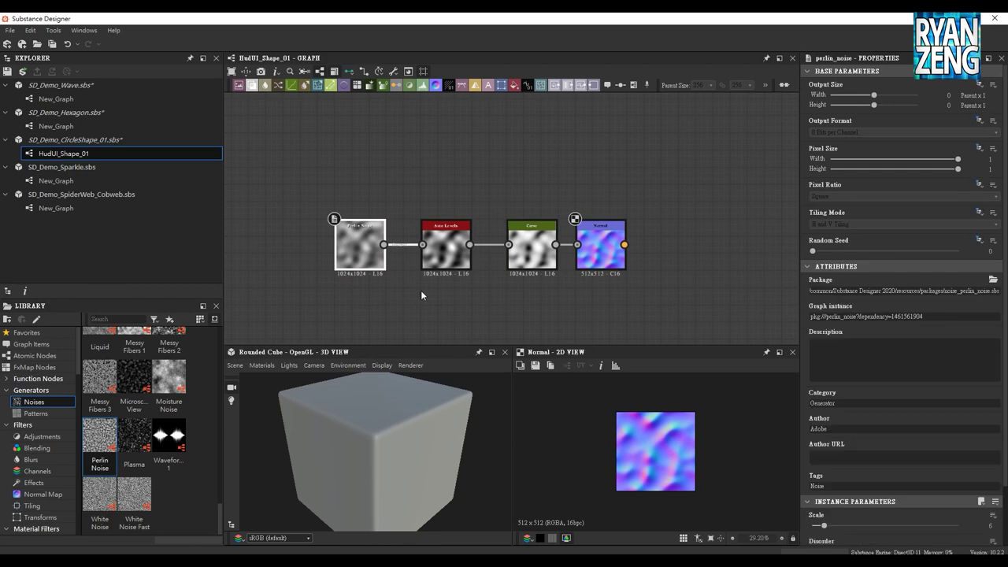
pyautogui.moveTo(826, 526); pyautogui.dragTo(835, 527)
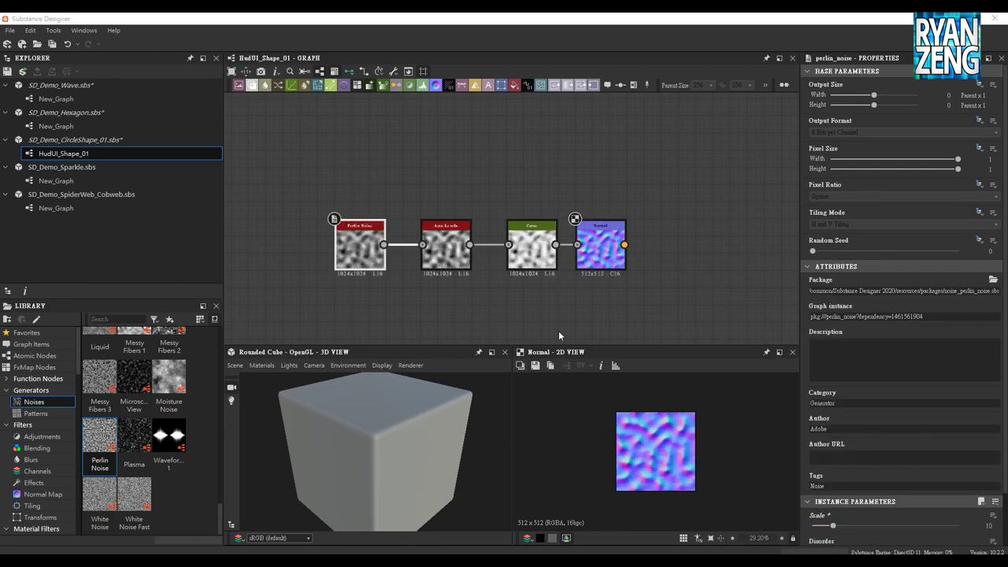
pyautogui.click(536, 366)
pyautogui.doubleClick(181, 114)
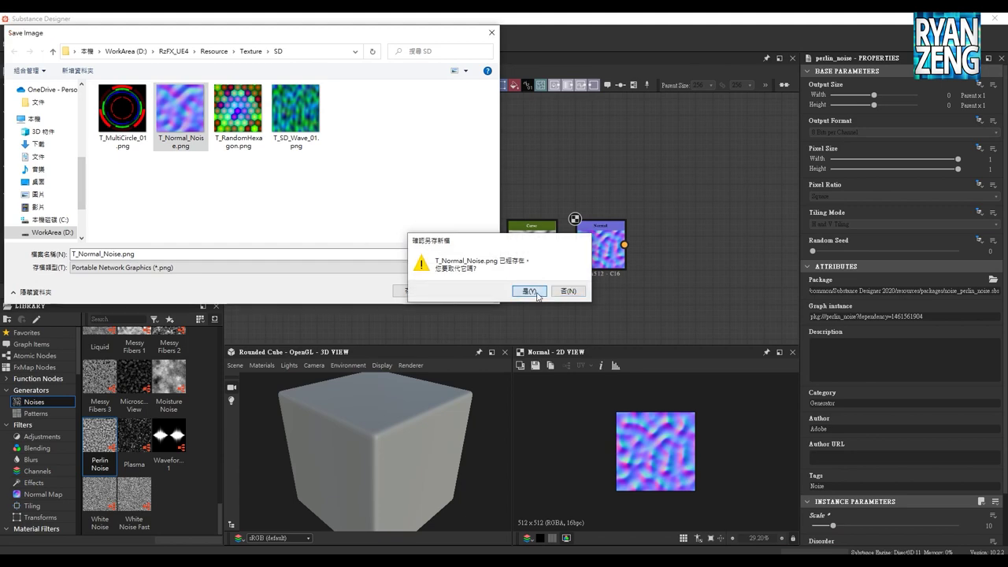
# Overwrite T_Normal_Noise.png, reimport T_Normal_Noise in Unreal, and view the Lerp nodes
pyautogui.click(537, 294)
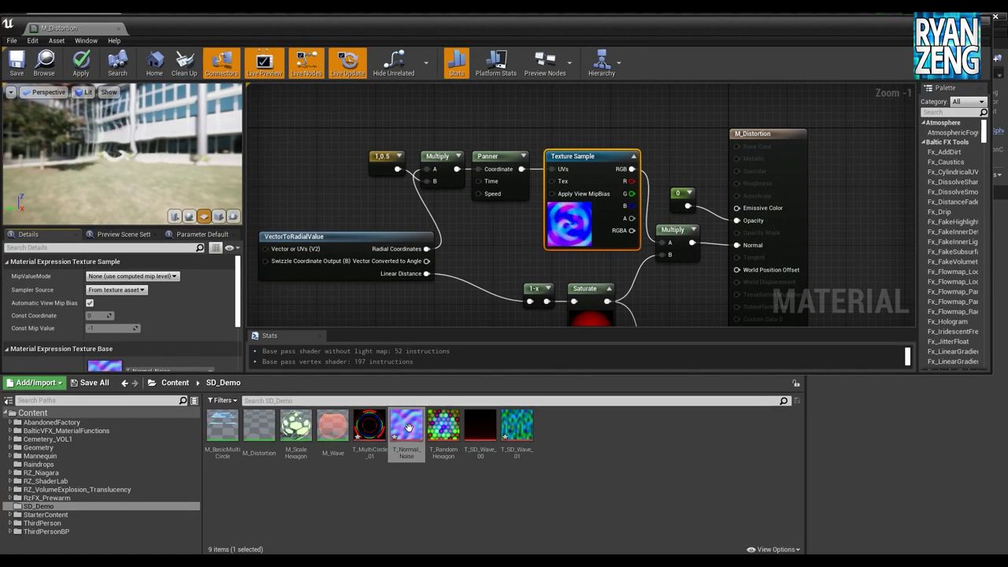
pyautogui.rightClick(408, 428)
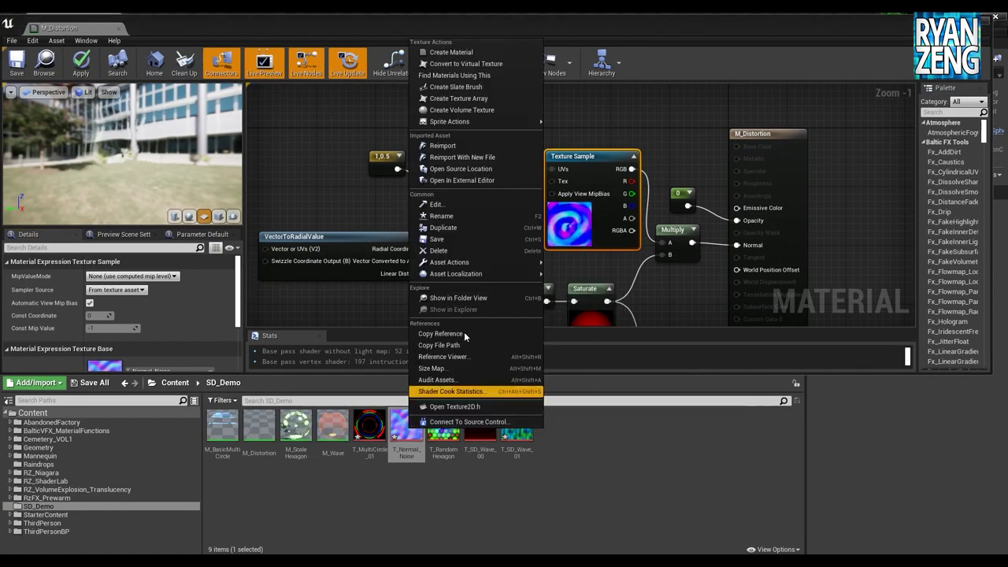
pyautogui.click(465, 144)
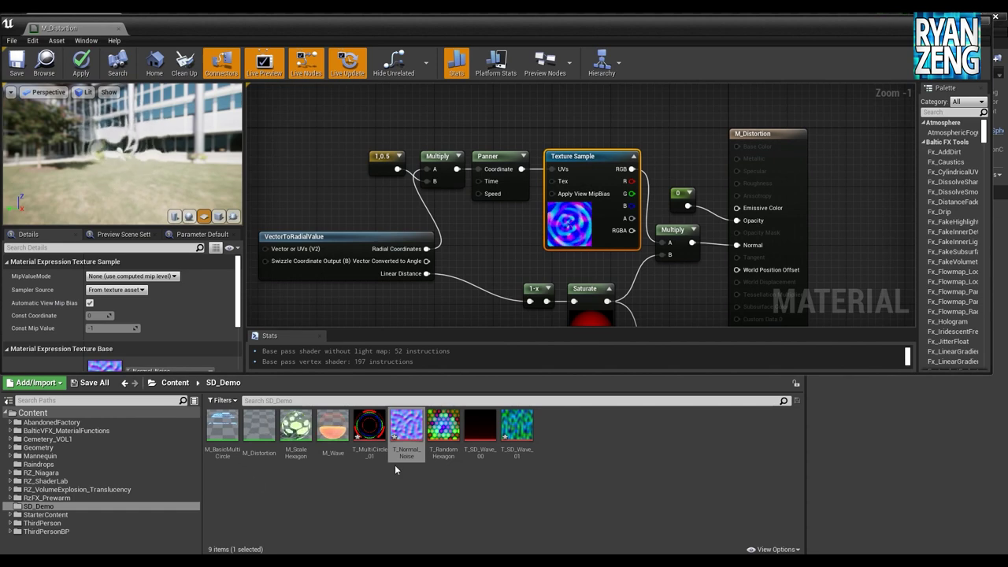
pyautogui.moveTo(723, 23); pyautogui.dragTo(726, 22)
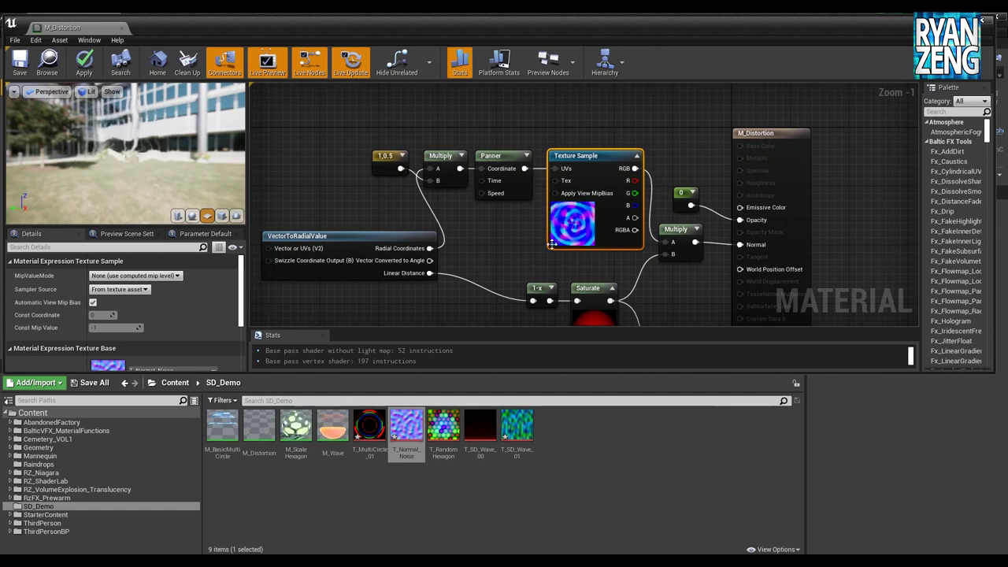
pyautogui.moveTo(509, 237); pyautogui.dragTo(509, 207, button='right')
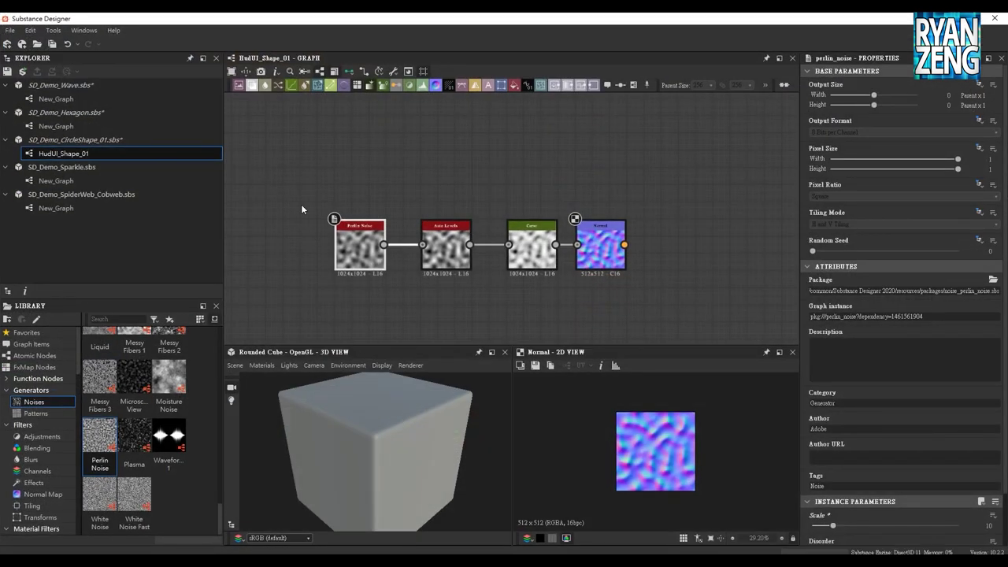
# Bring the Perlin noise chain and Normal node into view, then tile the normal map preview
pyautogui.moveTo(388, 154); pyautogui.dragTo(364, 203, button='middle')
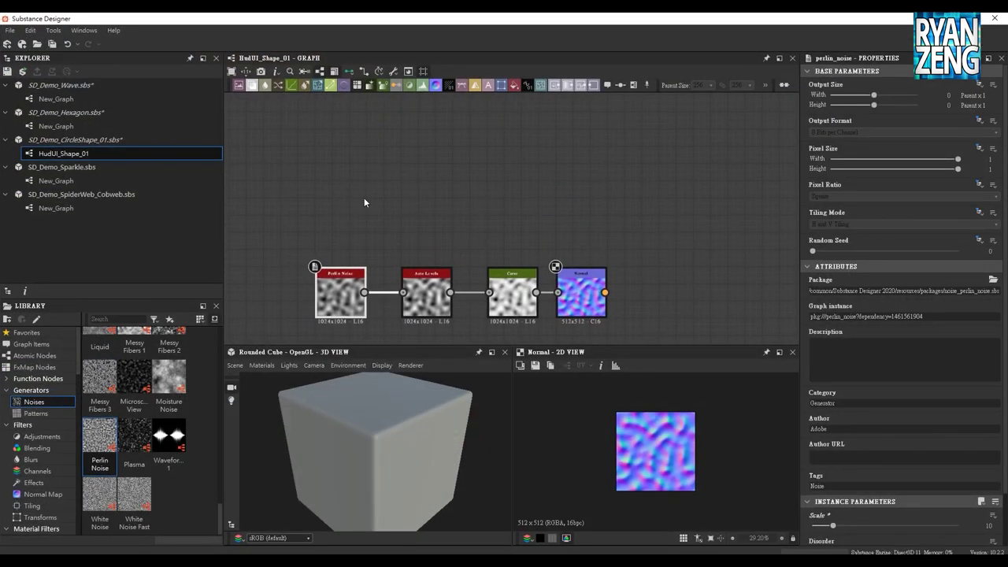
pyautogui.moveTo(340, 241); pyautogui.dragTo(570, 164, button='middle')
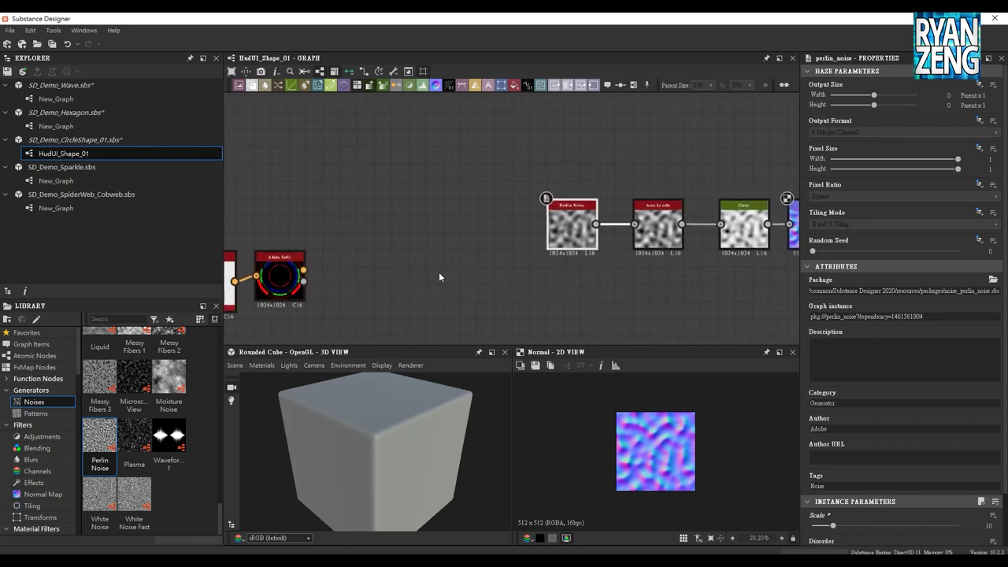
pyautogui.scroll(-2, 456, 275)
pyautogui.moveTo(473, 272); pyautogui.dragTo(556, 259, button='middle')
pyautogui.scroll(3, 586, 259)
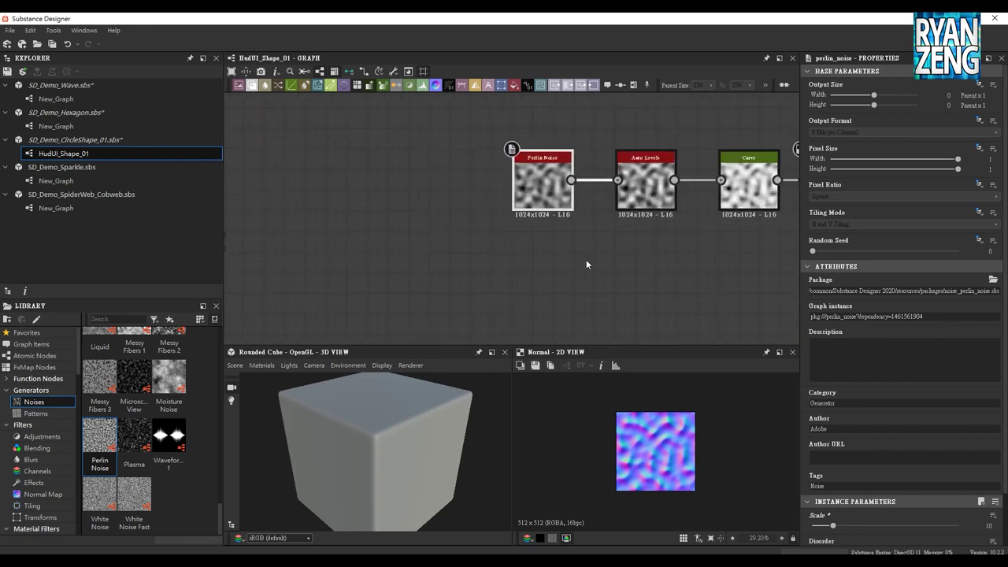
pyautogui.moveTo(624, 264); pyautogui.dragTo(458, 277, button='middle')
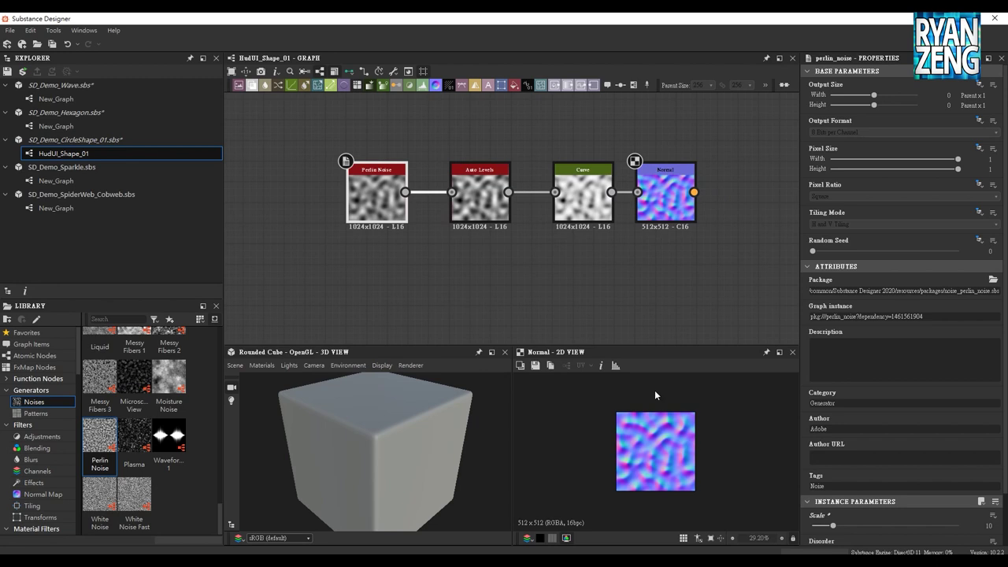
pyautogui.click(682, 538)
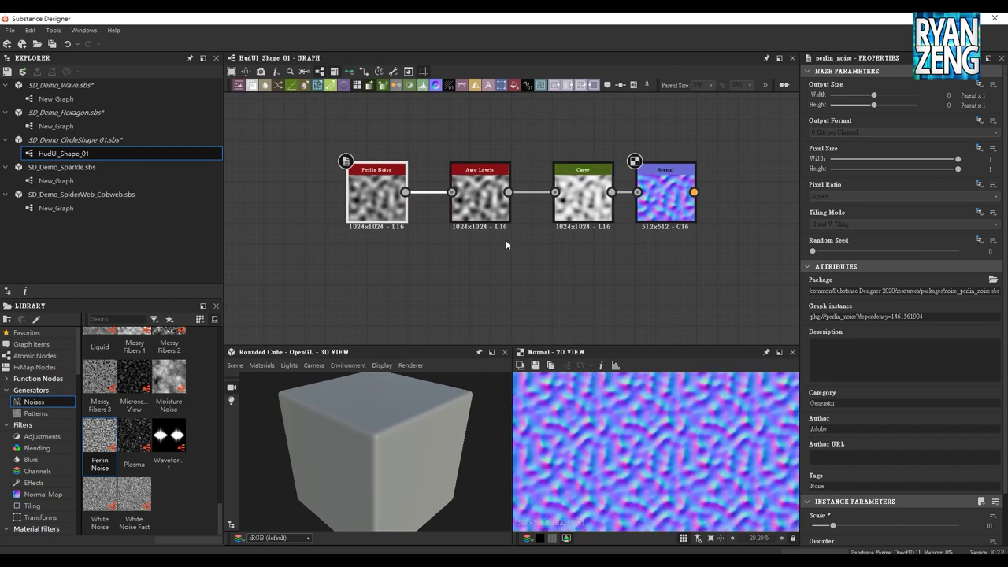
# Pan the graph to inspect the Alpha Split, Normal and RGBA Merge nodes
pyautogui.moveTo(296, 226); pyautogui.dragTo(473, 241, button='middle')
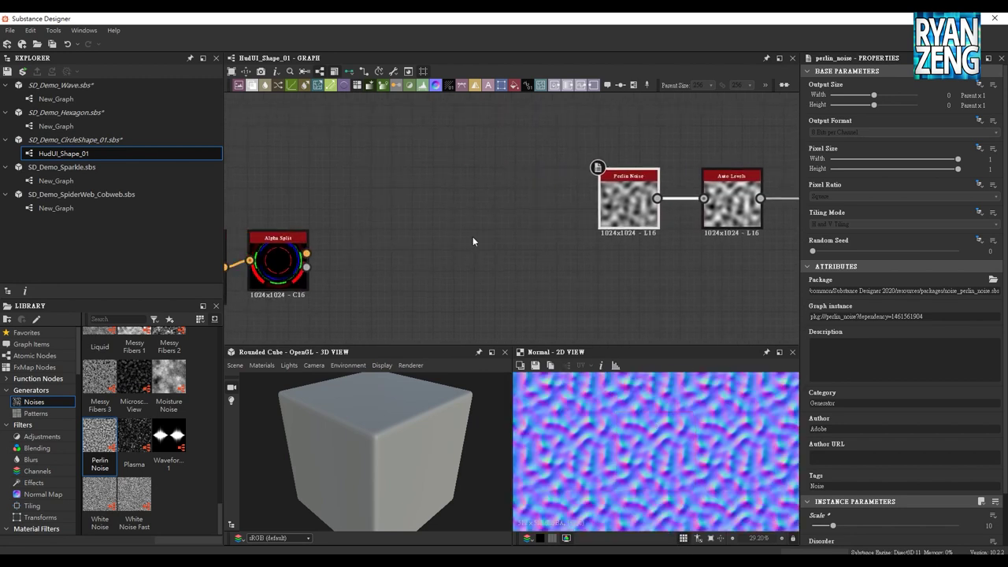
pyautogui.scroll(-2, 360, 171)
pyautogui.scroll(-2, 405, 190)
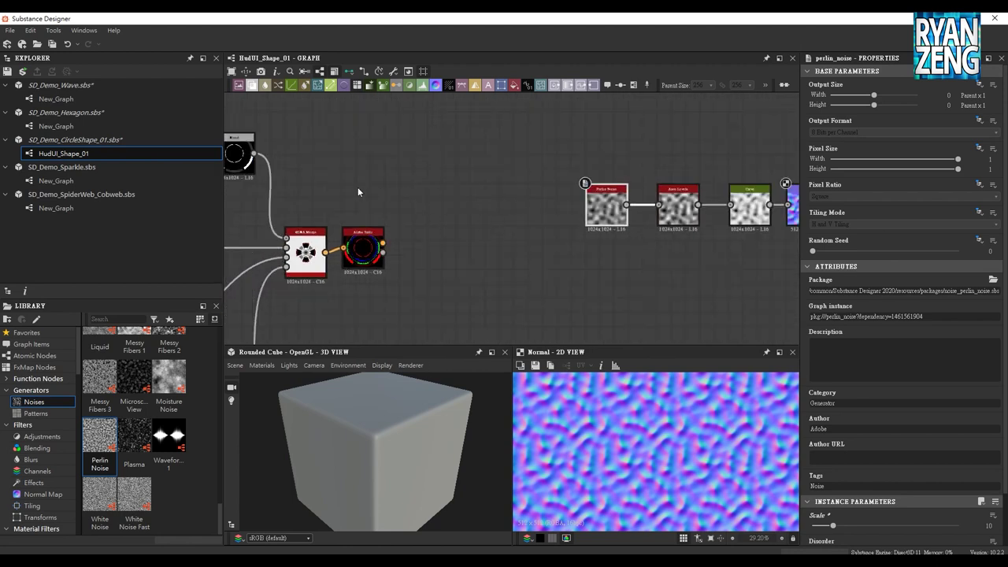
pyautogui.moveTo(357, 187); pyautogui.dragTo(370, 204, button='middle')
pyautogui.moveTo(655, 299); pyautogui.dragTo(589, 250, button='middle')
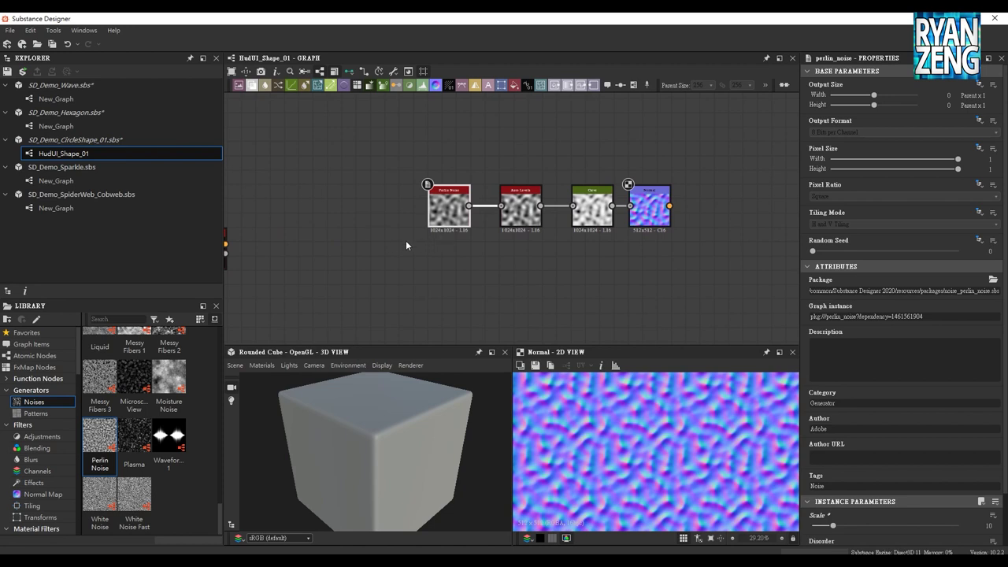
pyautogui.moveTo(297, 174); pyautogui.dragTo(421, 179, button='middle')
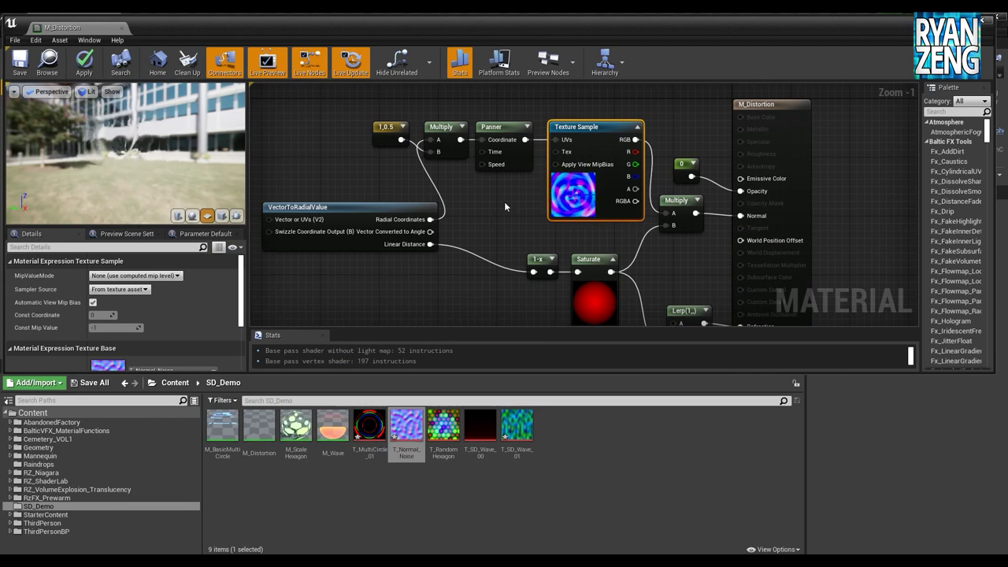
pyautogui.moveTo(504, 202); pyautogui.dragTo(519, 221, button='right')
pyautogui.scroll(-1, 520, 220)
pyautogui.scroll(-1, 519, 196)
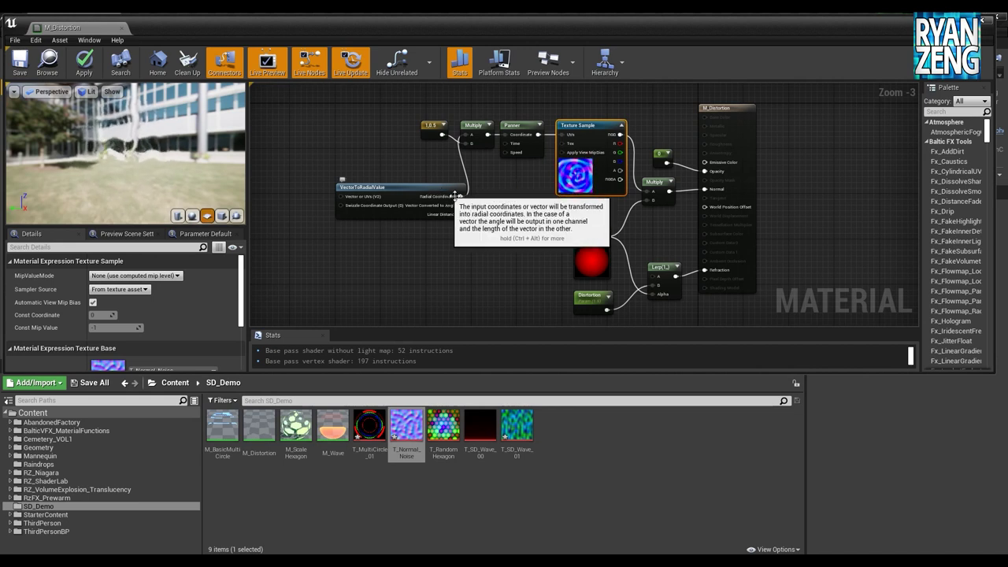
pyautogui.click(448, 260)
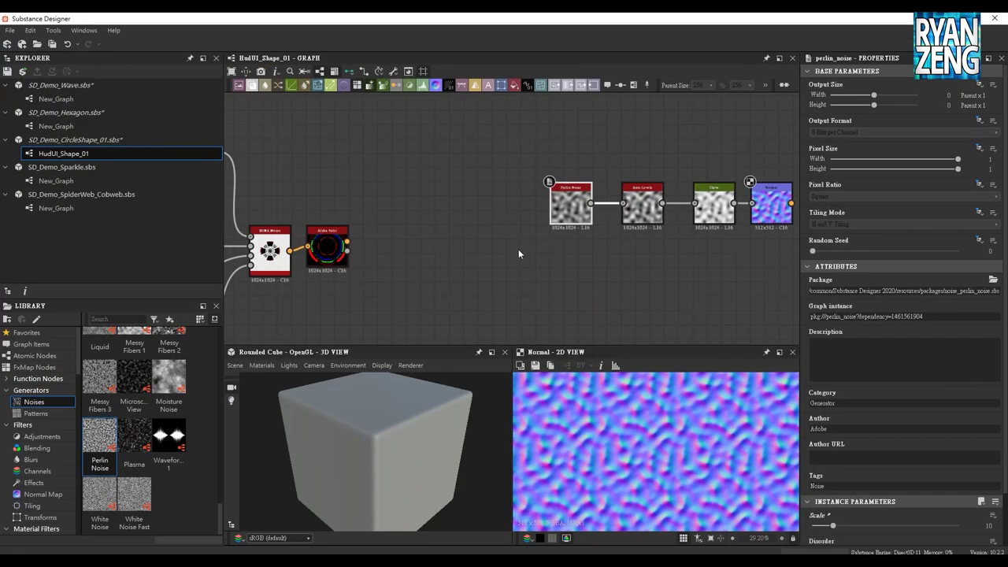
# Open the SD_Demo_Sparkle graph and preview the Shape Mapper output as a single untiled star
pyautogui.click(55, 183)
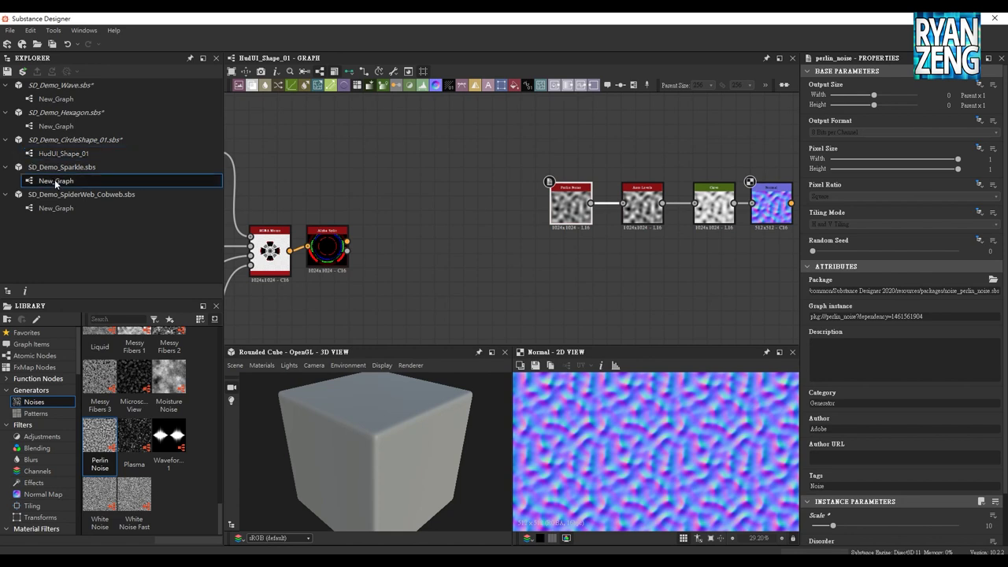
pyautogui.doubleClick(54, 179)
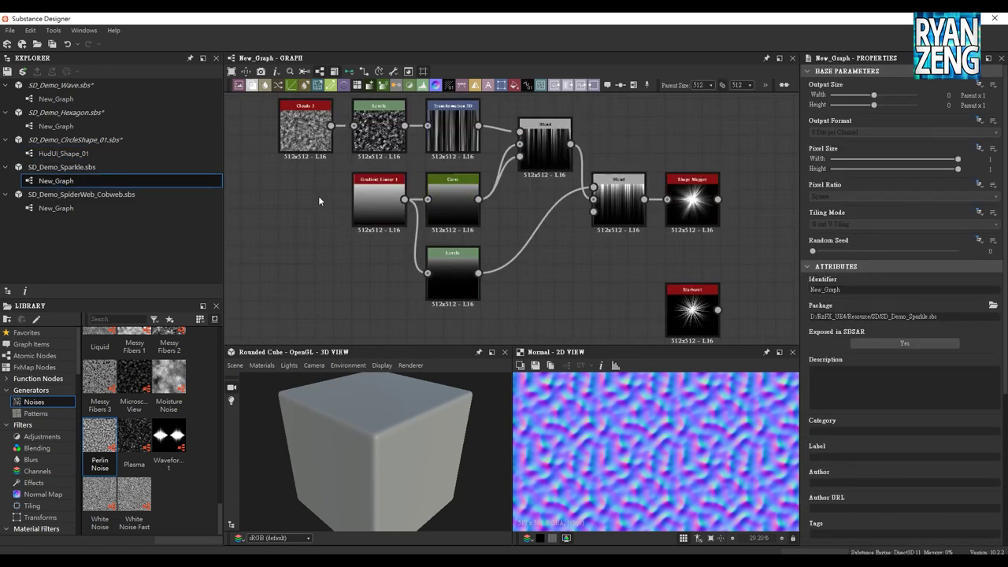
pyautogui.moveTo(318, 195); pyautogui.dragTo(327, 206, button='middle')
pyautogui.scroll(-1, 328, 208)
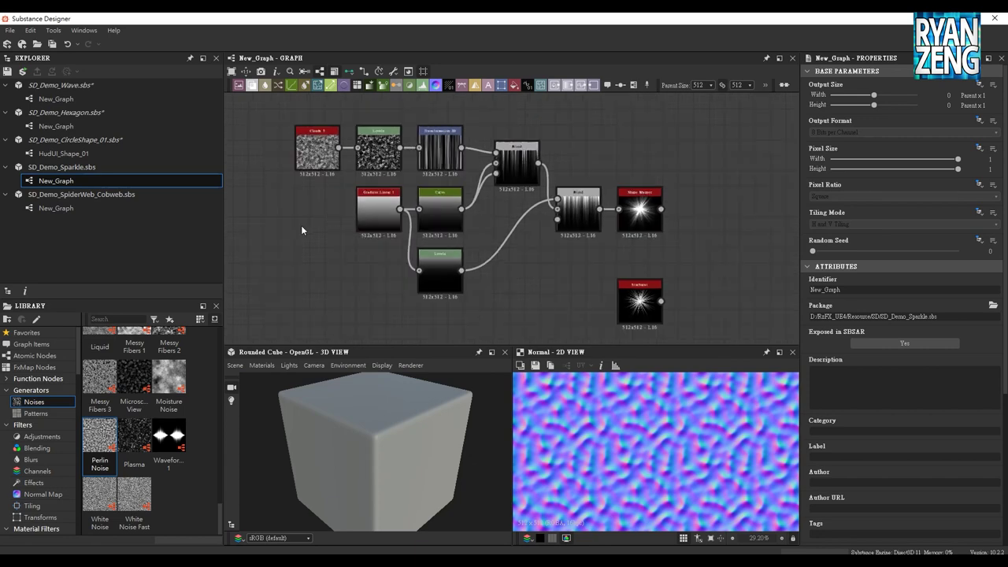
pyautogui.scroll(1, 341, 223)
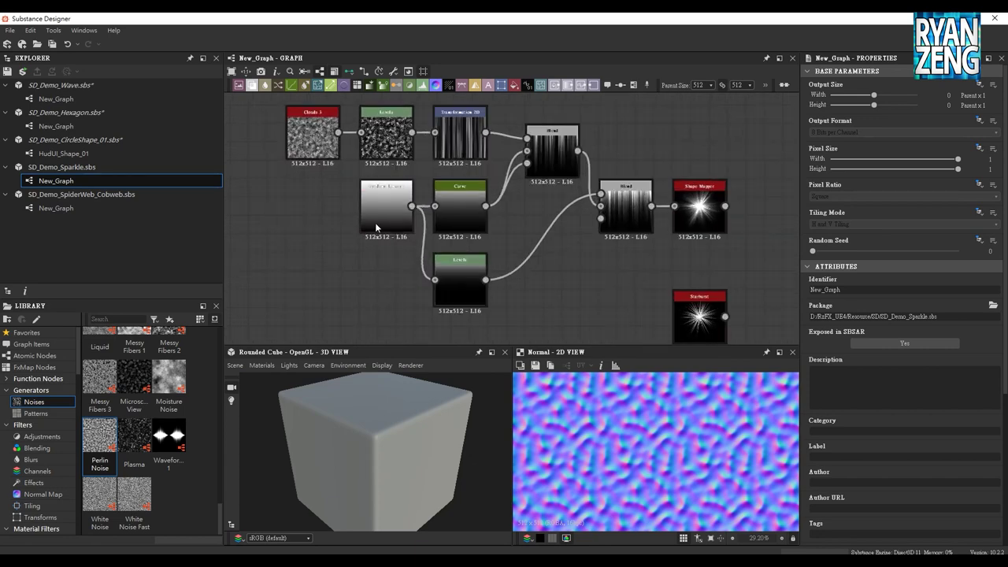
pyautogui.moveTo(604, 275); pyautogui.dragTo(545, 261, button='middle')
pyautogui.click(657, 211)
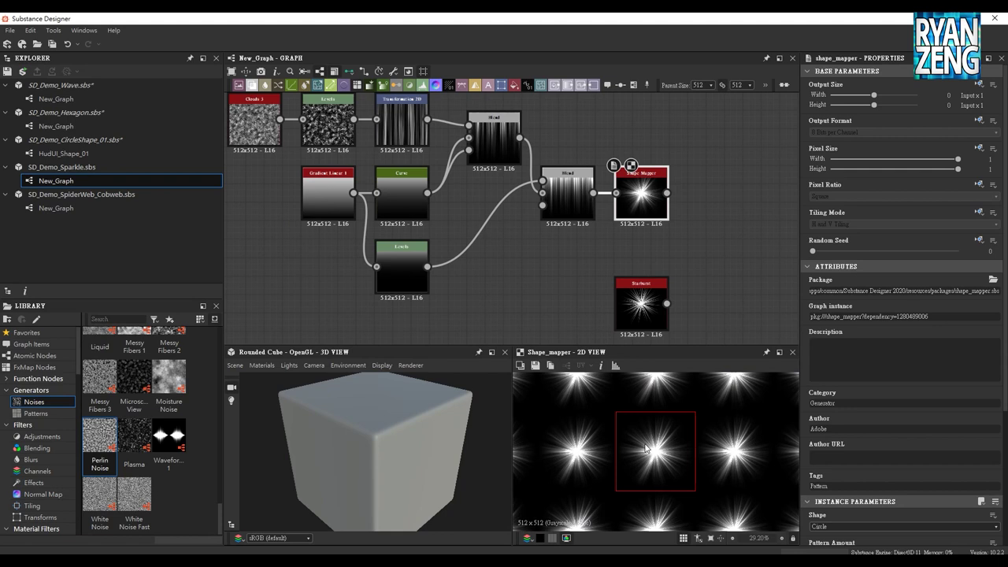
pyautogui.click(683, 537)
# Set the Clouds node's Random Seed to 1
pyautogui.scroll(3, 675, 439)
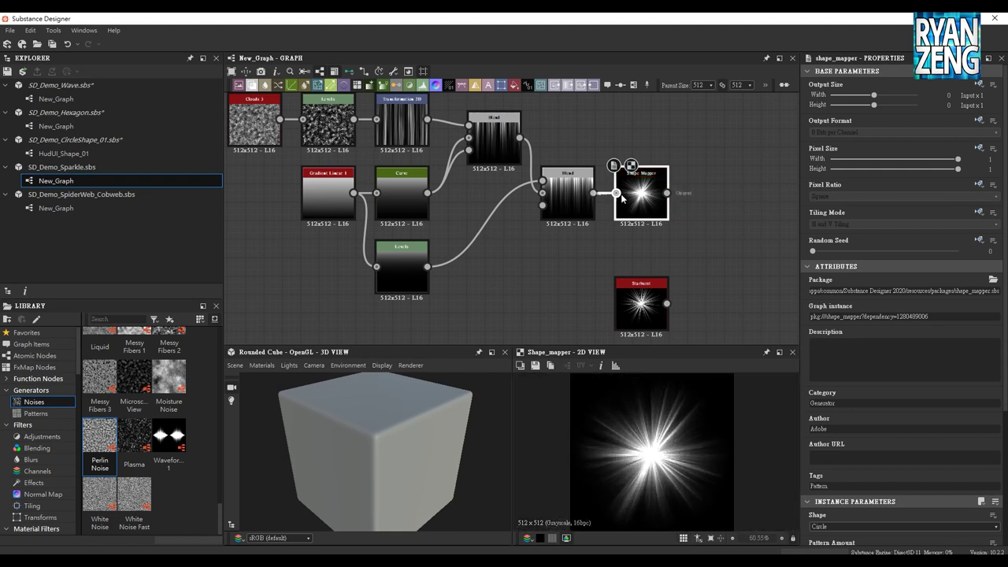
pyautogui.moveTo(476, 301); pyautogui.dragTo(531, 266, button='middle')
pyautogui.moveTo(330, 150); pyautogui.dragTo(310, 169, button='middle')
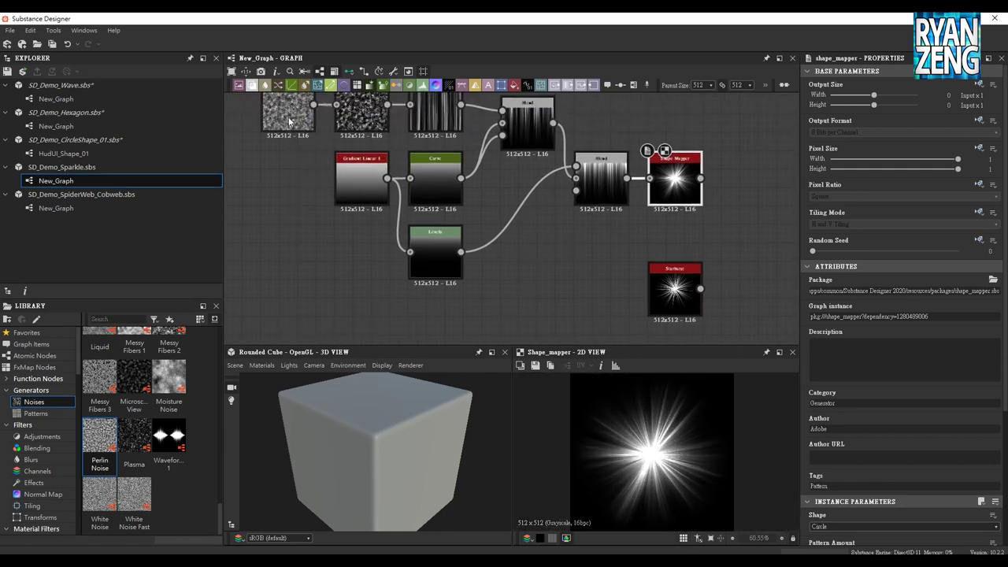
pyautogui.click(288, 110)
pyautogui.moveTo(813, 251)
pyautogui.mouseDown()
pyautogui.moveTo(932, 253)
pyautogui.moveTo(812, 254)
pyautogui.mouseUp()
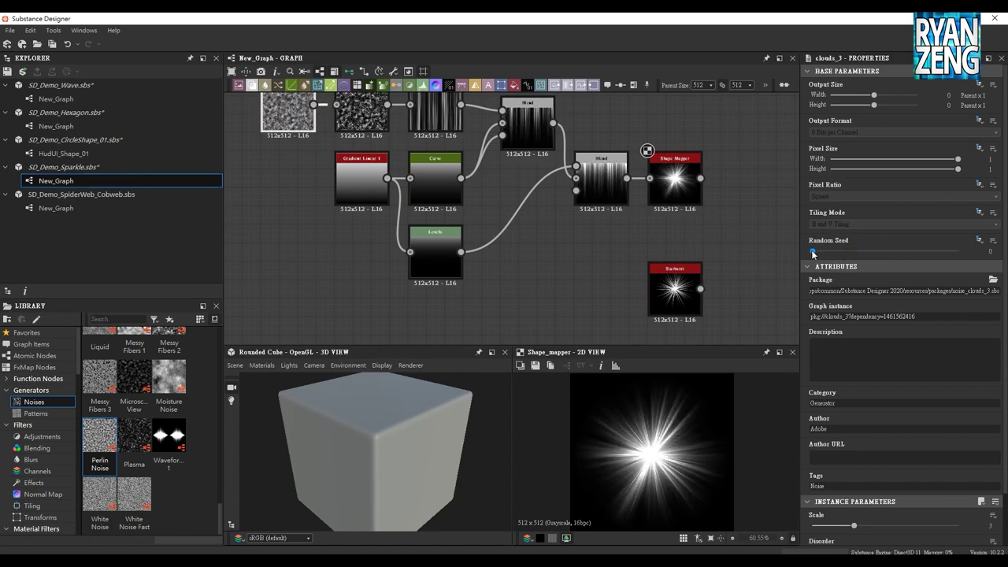
# Add a Starburst pattern node from the library's pattern generators and select it
pyautogui.scroll(1, 719, 235)
pyautogui.scroll(2, 685, 266)
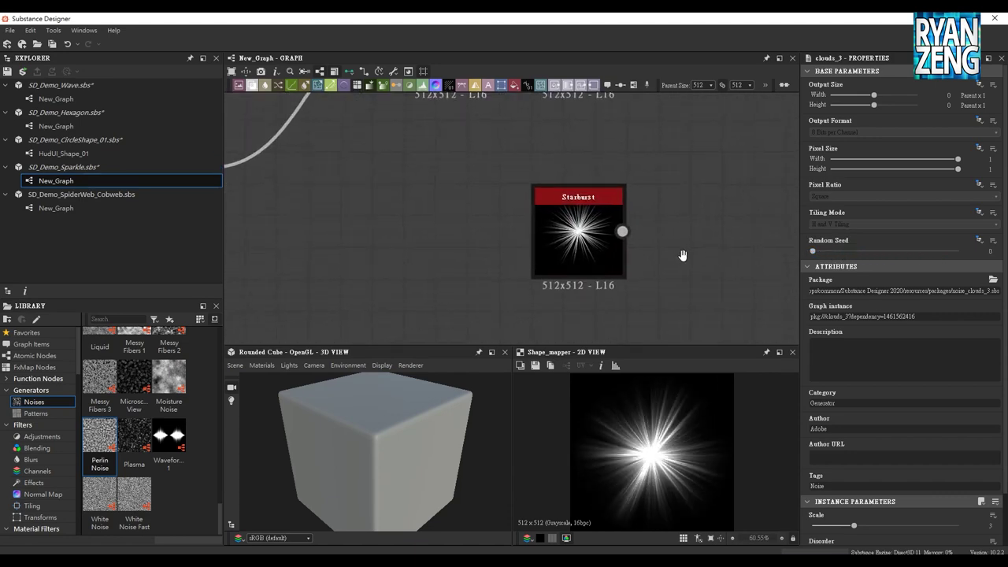
pyautogui.scroll(1, 598, 244)
pyautogui.click(572, 219)
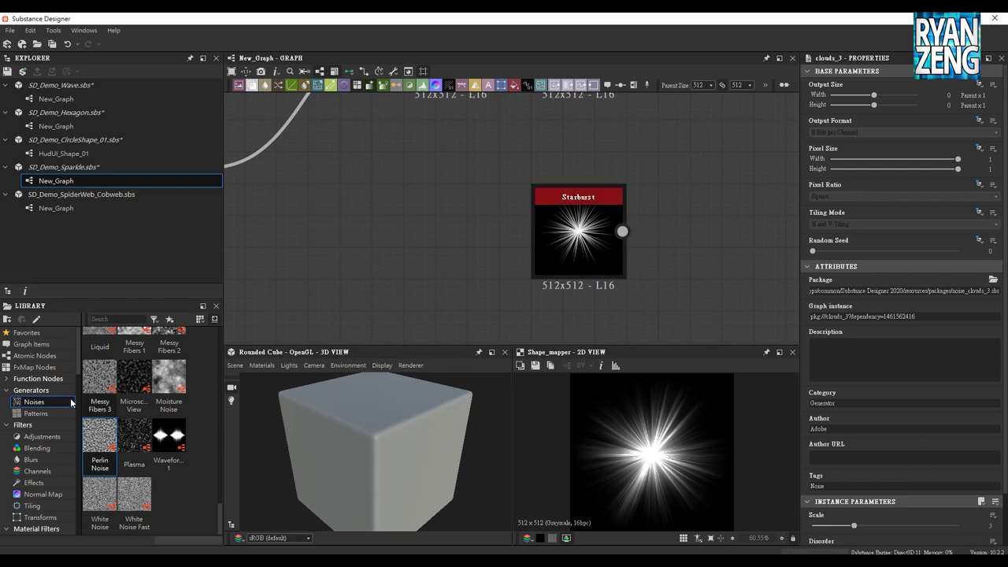
pyautogui.click(36, 413)
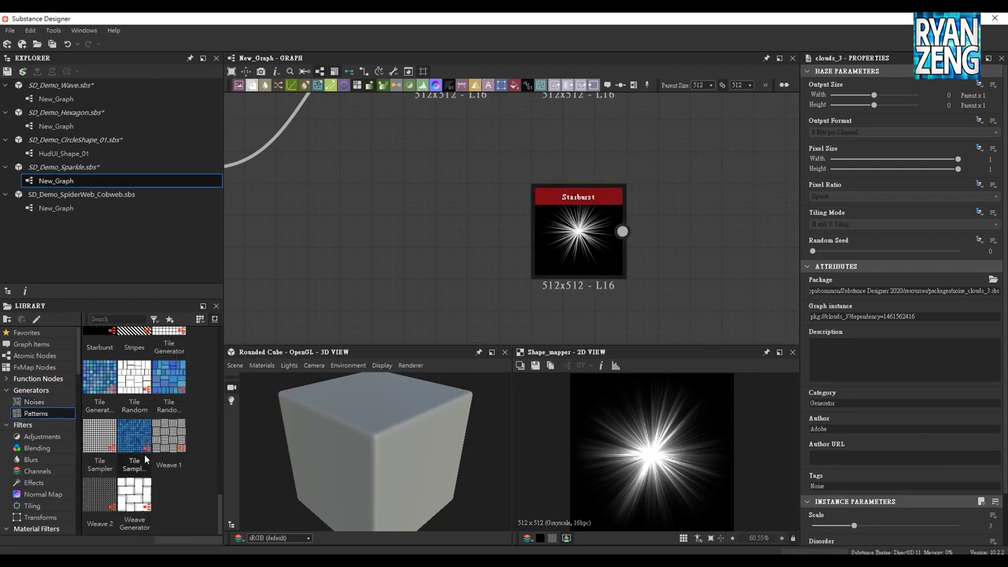
pyautogui.scroll(-5, 146, 458)
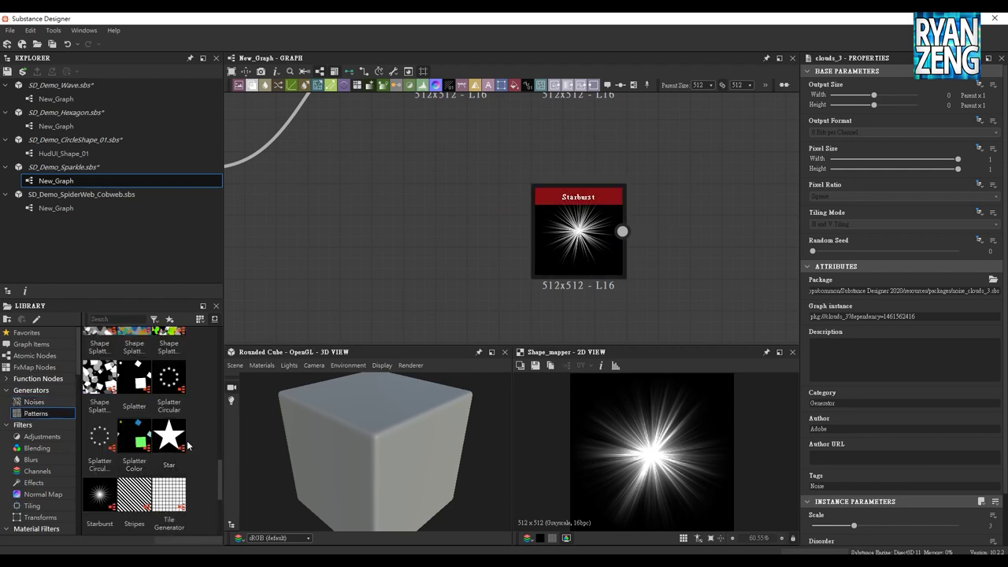
pyautogui.click(99, 501)
pyautogui.click(587, 244)
# Give the Starburst 83 branches, Randomness 0.45, Size Min 0.05, Size Max 0.98, Size Variation 0.52
pyautogui.scroll(-4, 806, 340)
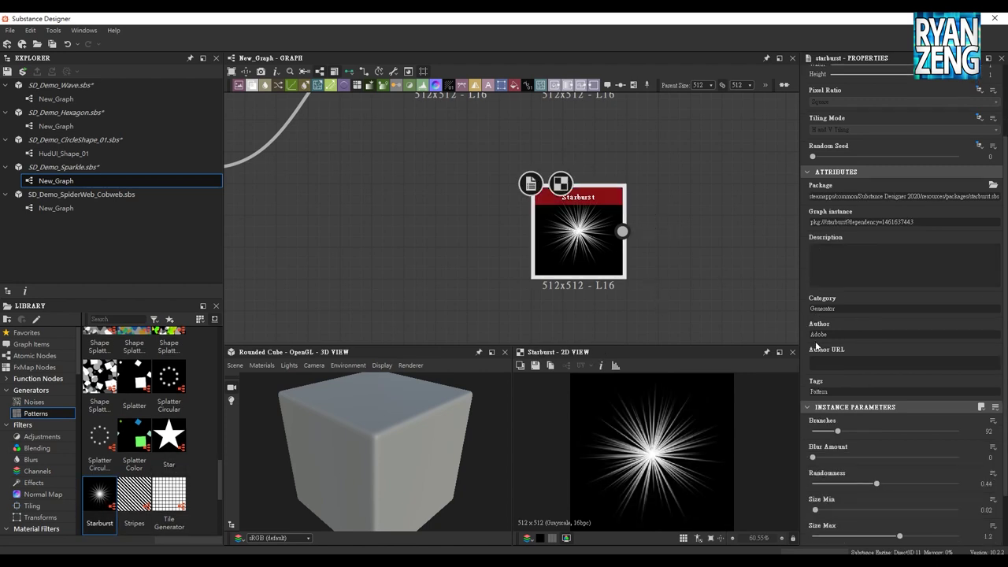
pyautogui.moveTo(838, 366)
pyautogui.mouseDown()
pyautogui.moveTo(828, 369)
pyautogui.moveTo(855, 393)
pyautogui.moveTo(812, 392)
pyautogui.mouseUp()
pyautogui.moveTo(878, 417)
pyautogui.mouseDown()
pyautogui.moveTo(854, 419)
pyautogui.moveTo(879, 420)
pyautogui.mouseUp()
pyautogui.moveTo(816, 444)
pyautogui.mouseDown()
pyautogui.moveTo(860, 445)
pyautogui.moveTo(819, 446)
pyautogui.mouseUp()
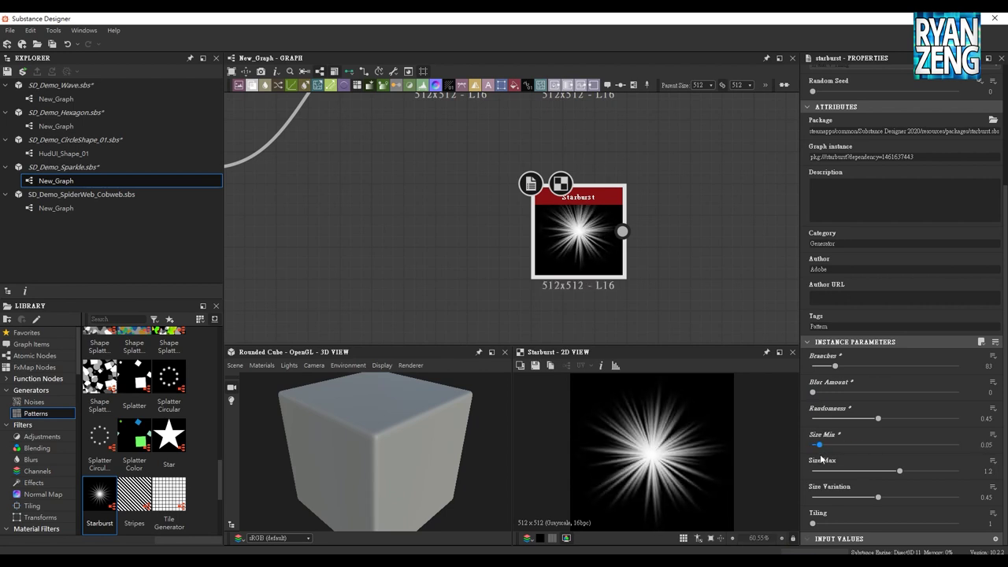
pyautogui.moveTo(900, 471)
pyautogui.mouseDown()
pyautogui.moveTo(831, 498)
pyautogui.moveTo(888, 497)
pyautogui.mouseUp()
pyautogui.moveTo(813, 524)
pyautogui.mouseDown()
pyautogui.moveTo(846, 524)
pyautogui.moveTo(799, 524)
pyautogui.mouseUp()
pyautogui.moveTo(667, 259); pyautogui.dragTo(644, 409, button='middle')
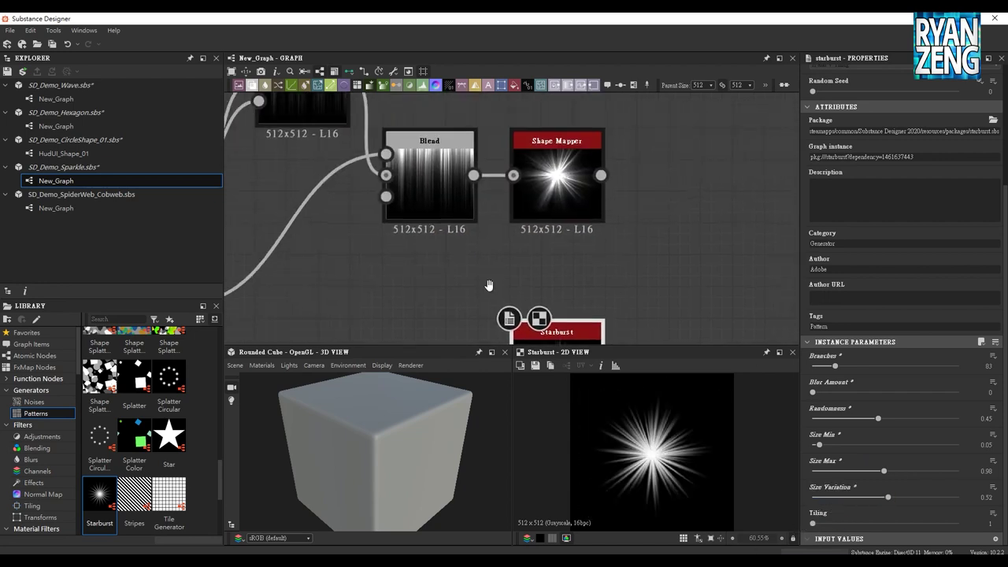
pyautogui.click(556, 197)
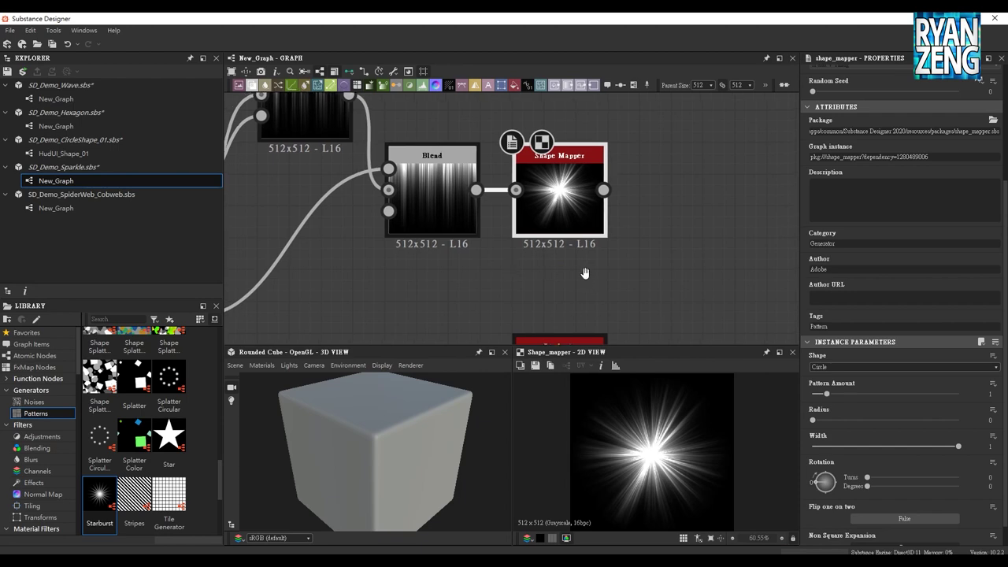
# Inspect the Clouds 3, Levels and Transformation 2D nodes in the chain
pyautogui.moveTo(584, 282); pyautogui.dragTo(537, 260, button='middle')
pyautogui.scroll(-2, 538, 260)
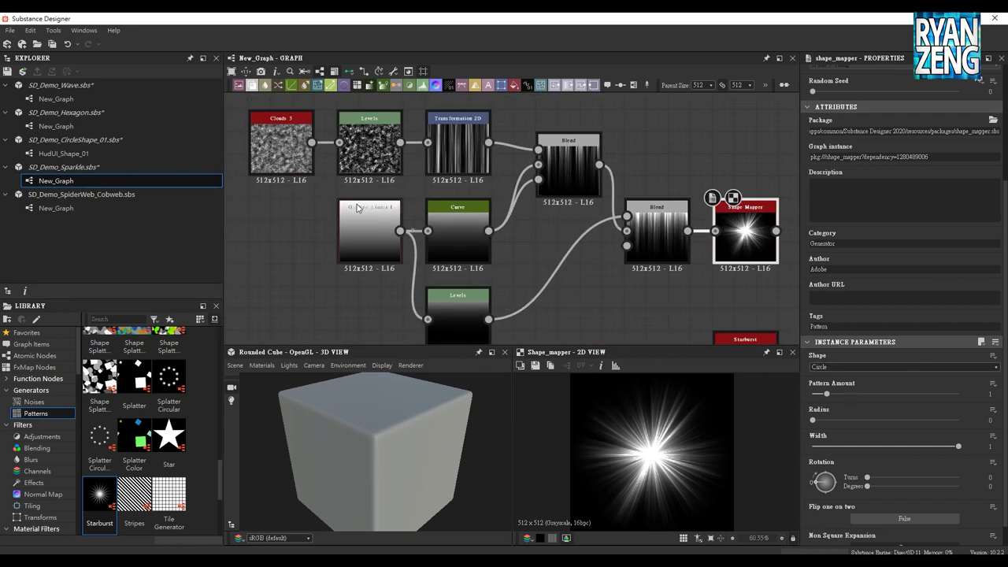
pyautogui.moveTo(279, 174); pyautogui.dragTo(324, 195, button='middle')
pyautogui.click(325, 195)
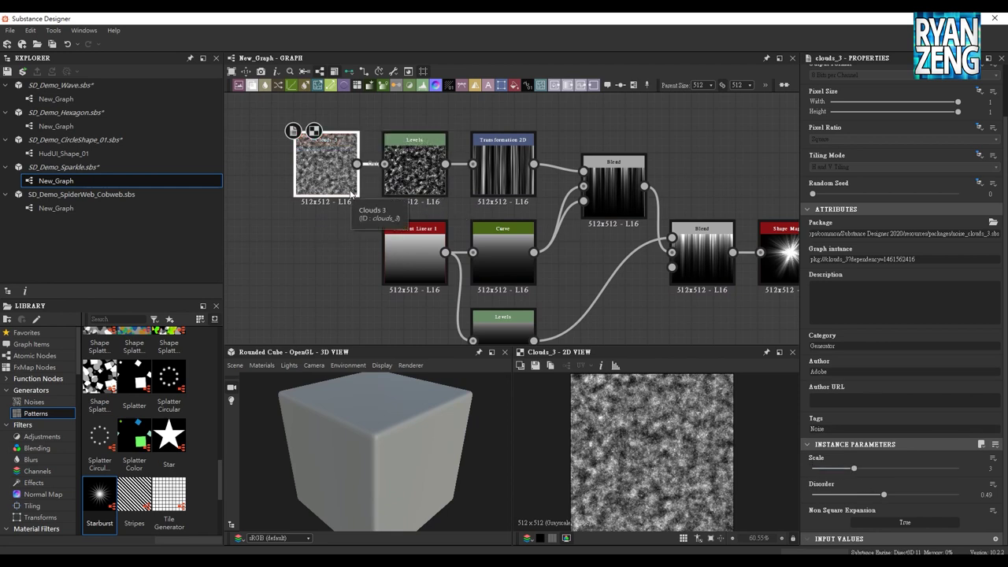
pyautogui.moveTo(559, 140); pyautogui.dragTo(532, 154, button='middle')
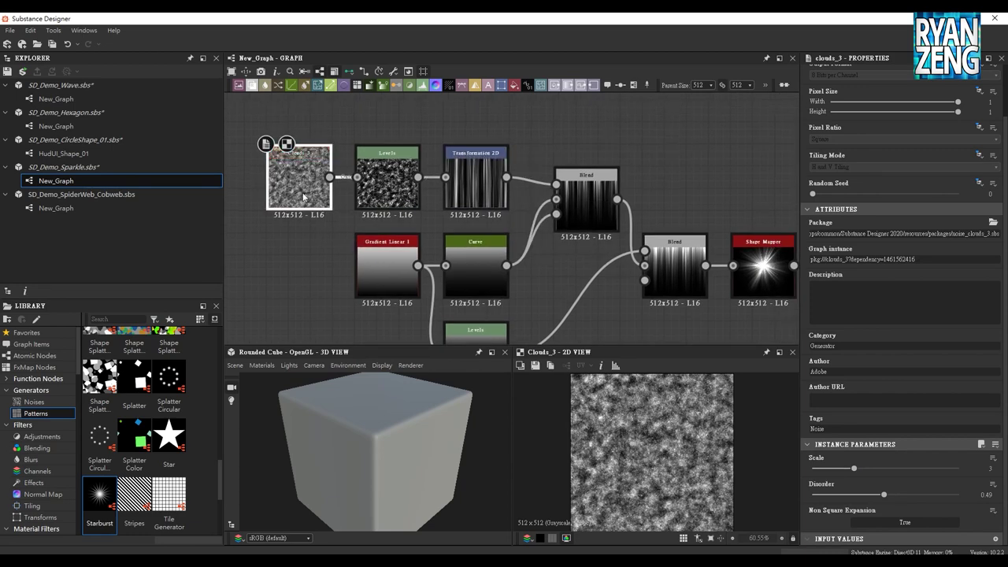
pyautogui.doubleClick(387, 185)
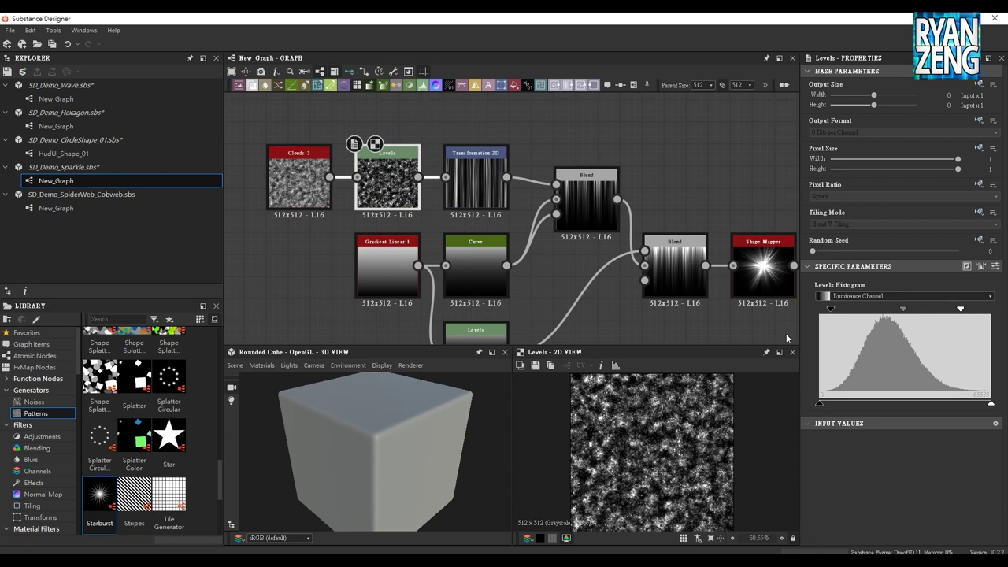
pyautogui.doubleClick(473, 200)
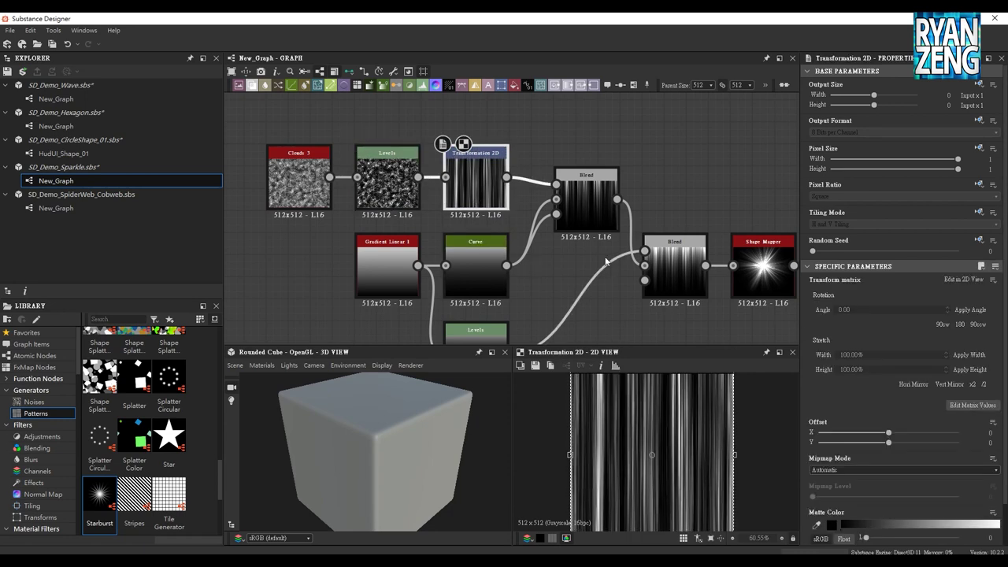
# Place a Transformation 2D copy fed by Levels and set its Stretch Height to 10000%
pyautogui.moveTo(529, 128); pyautogui.dragTo(505, 169, button='middle')
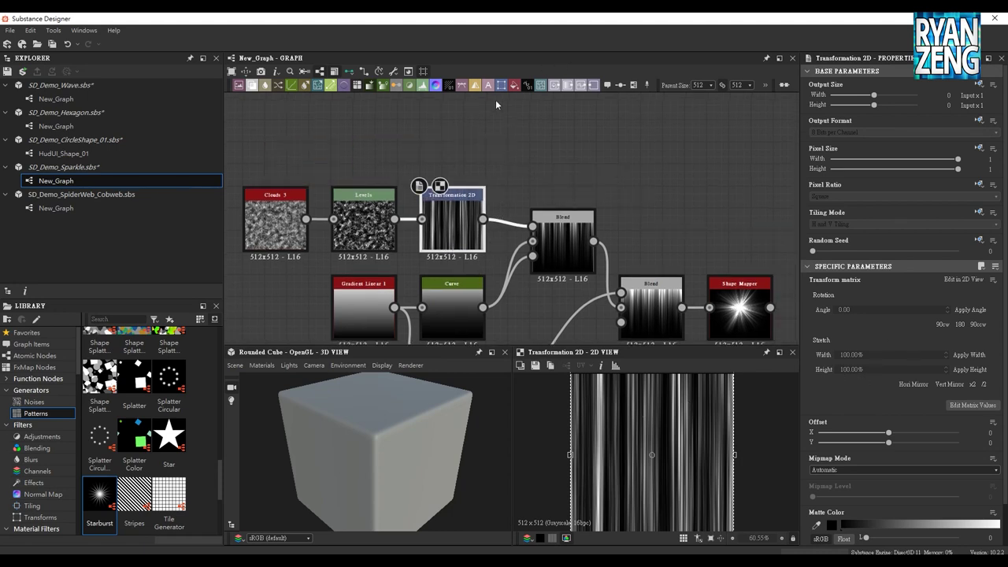
pyautogui.moveTo(505, 87)
pyautogui.mouseDown()
pyautogui.moveTo(445, 123)
pyautogui.moveTo(396, 220)
pyautogui.mouseUp()
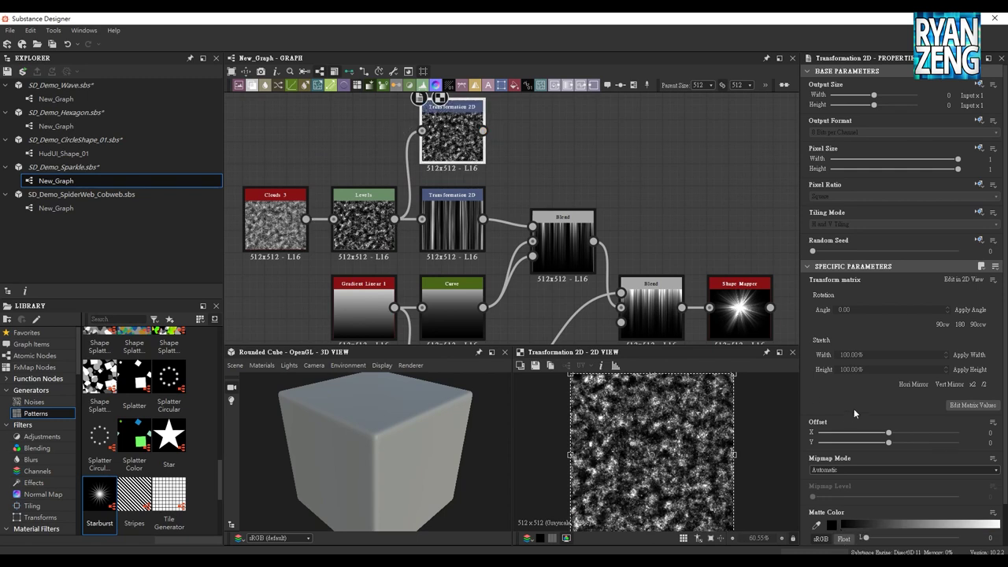
pyautogui.doubleClick(846, 371)
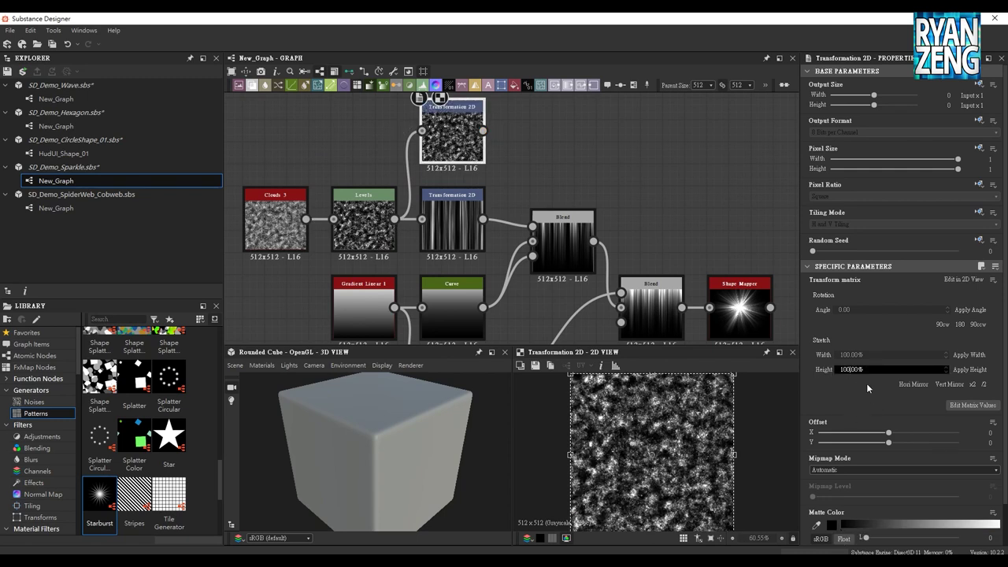
pyautogui.write('10000')
pyautogui.press('Return')
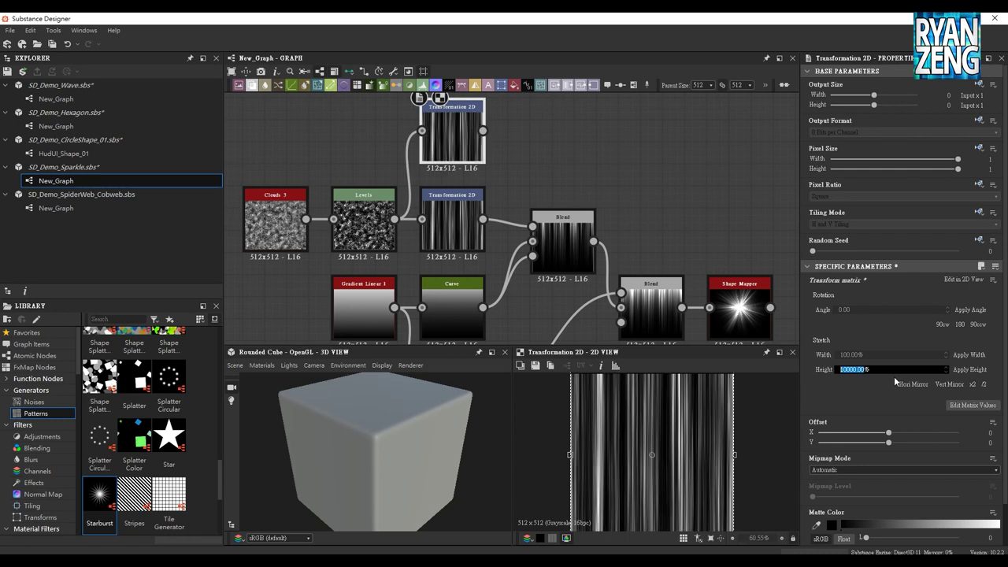
pyautogui.click(478, 221)
pyautogui.moveTo(532, 183); pyautogui.dragTo(447, 149, button='middle')
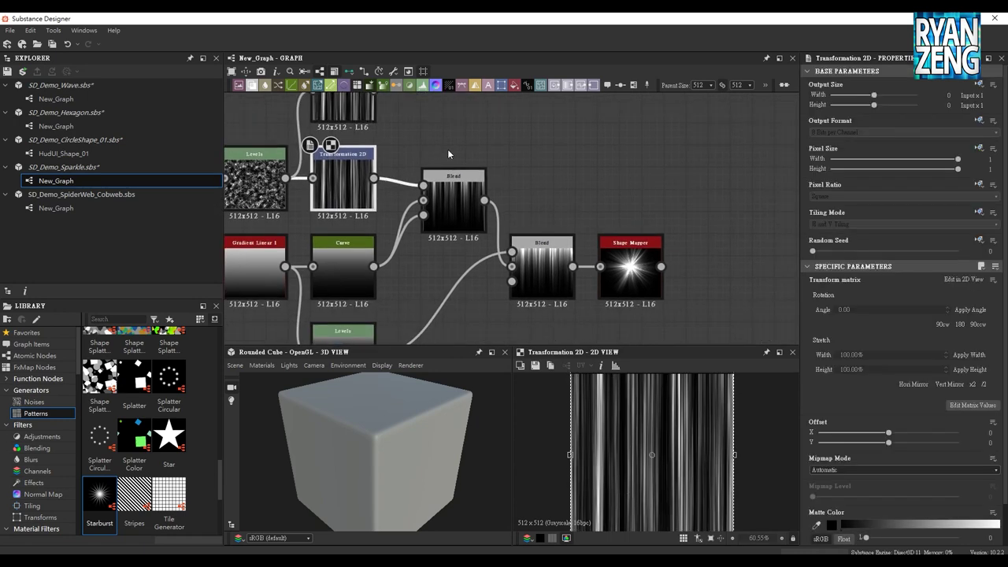
pyautogui.moveTo(386, 229); pyautogui.dragTo(465, 216, button='middle')
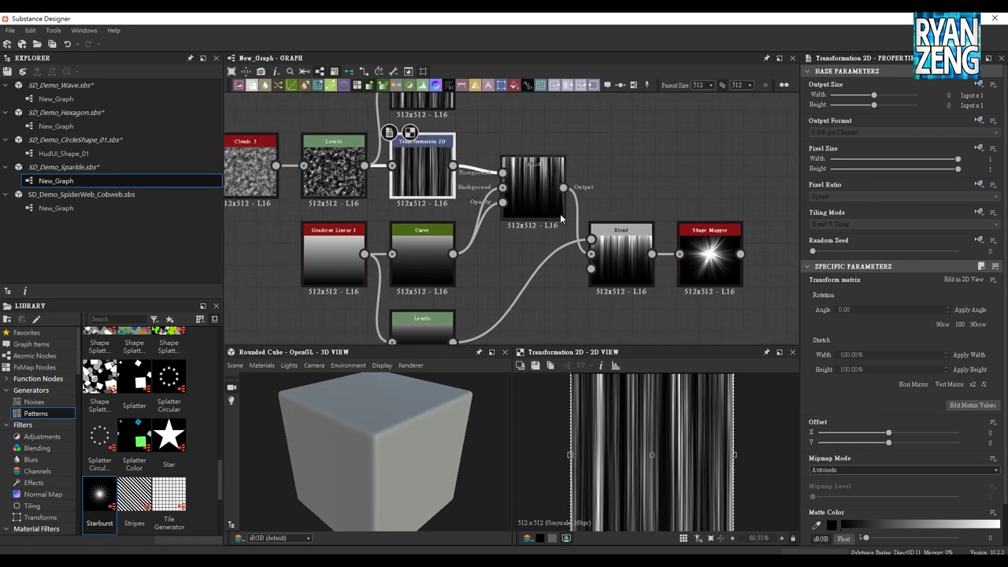
pyautogui.click(508, 200)
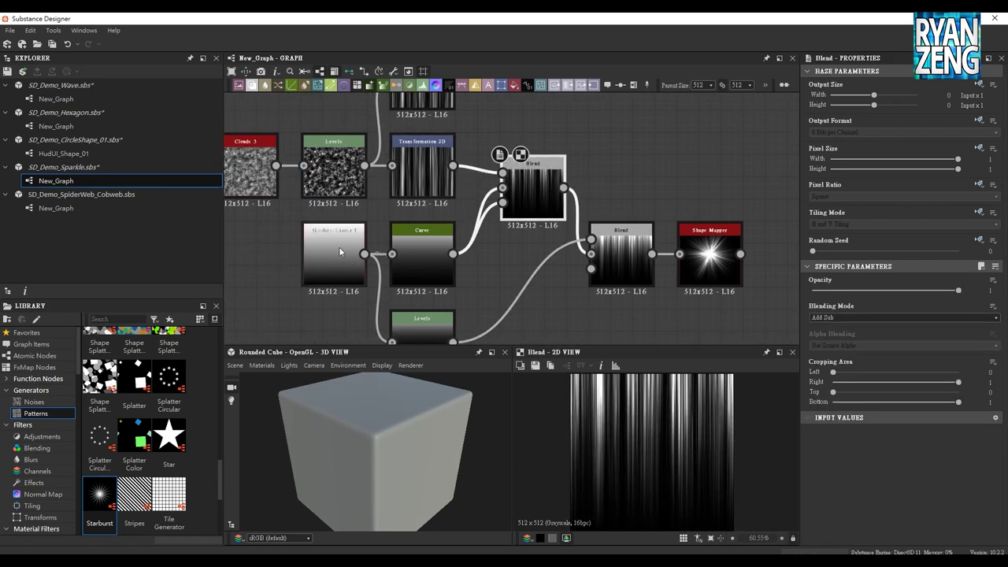
pyautogui.moveTo(288, 273); pyautogui.dragTo(283, 256, button='middle')
pyautogui.click(407, 266)
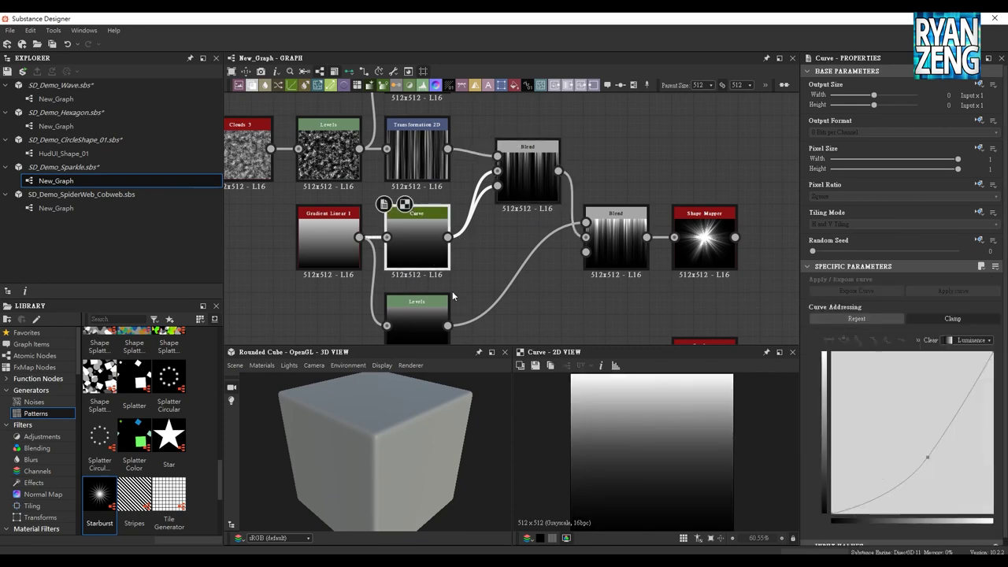
pyautogui.click(323, 237)
pyautogui.click(415, 261)
pyautogui.moveTo(533, 183)
pyautogui.mouseDown(button='middle')
pyautogui.moveTo(506, 148)
pyautogui.moveTo(469, 202)
pyautogui.mouseUp(button='middle')
pyautogui.click(506, 148)
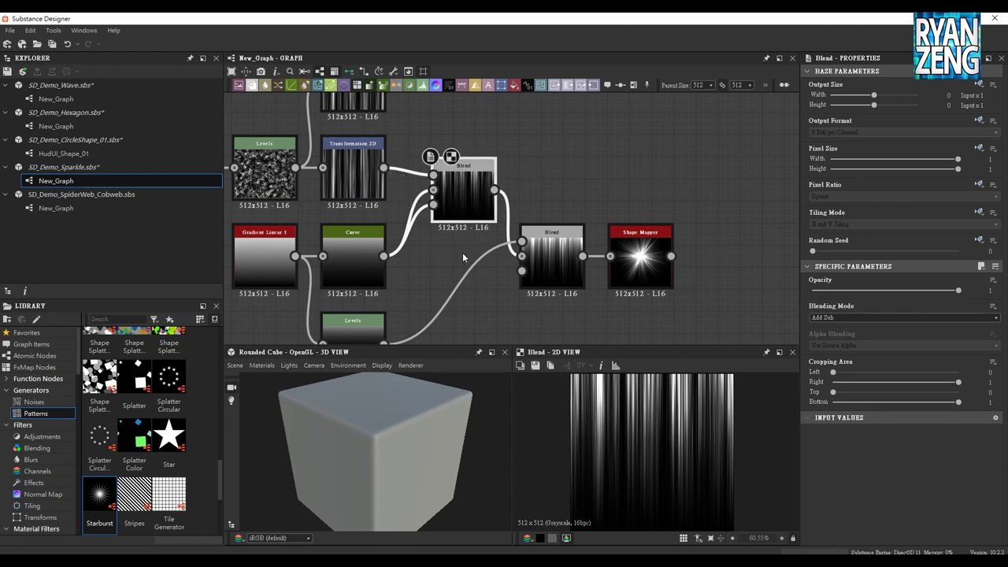
pyautogui.scroll(2, 465, 189)
pyautogui.scroll(1, 463, 252)
pyautogui.click(296, 254)
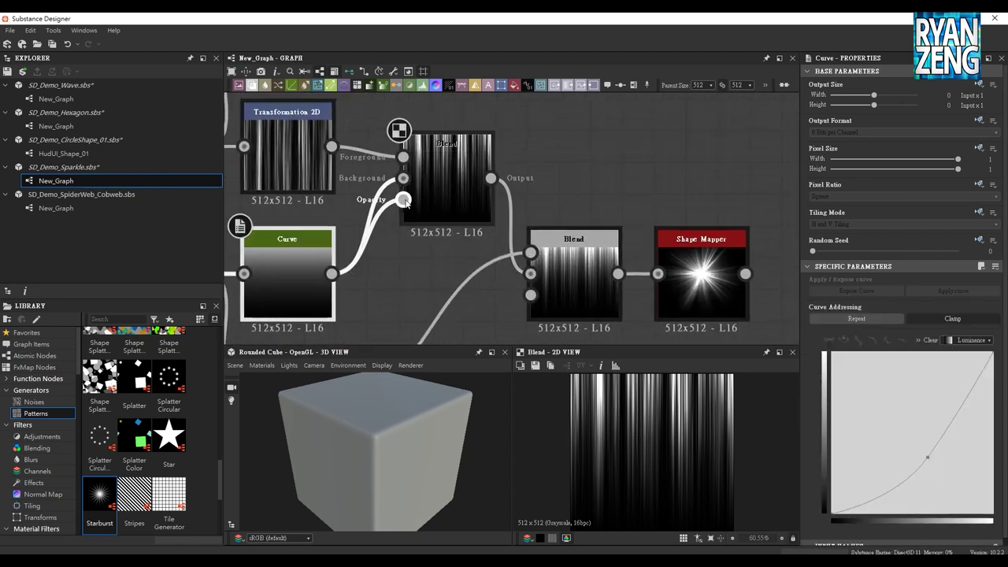
pyautogui.click(438, 168)
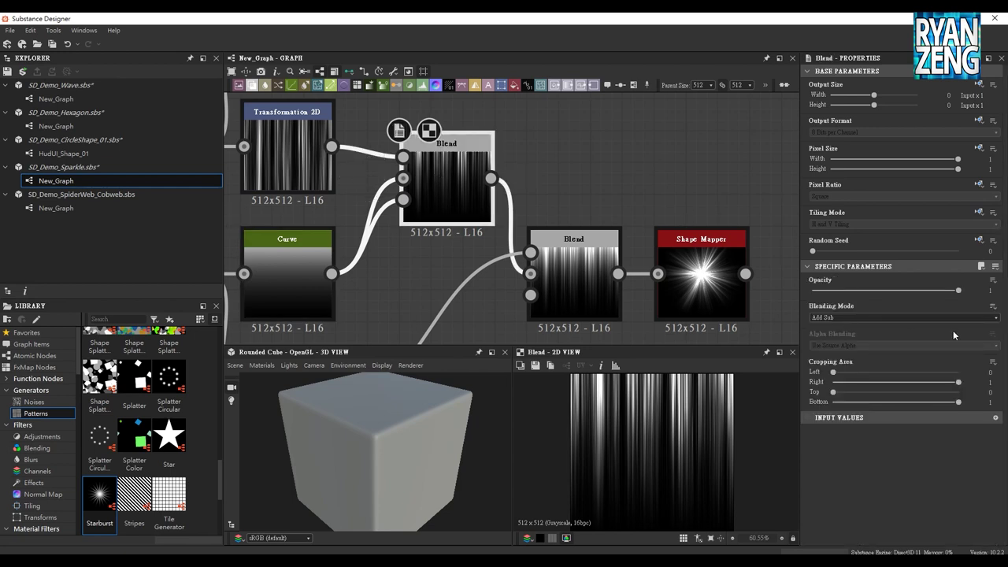
pyautogui.moveTo(957, 290); pyautogui.dragTo(941, 297)
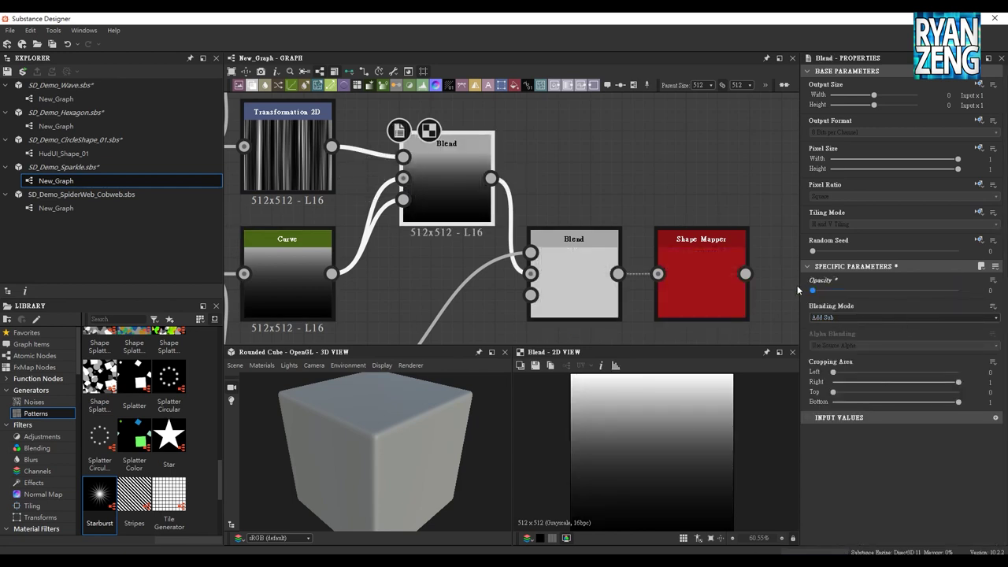
pyautogui.moveTo(941, 296); pyautogui.dragTo(962, 300)
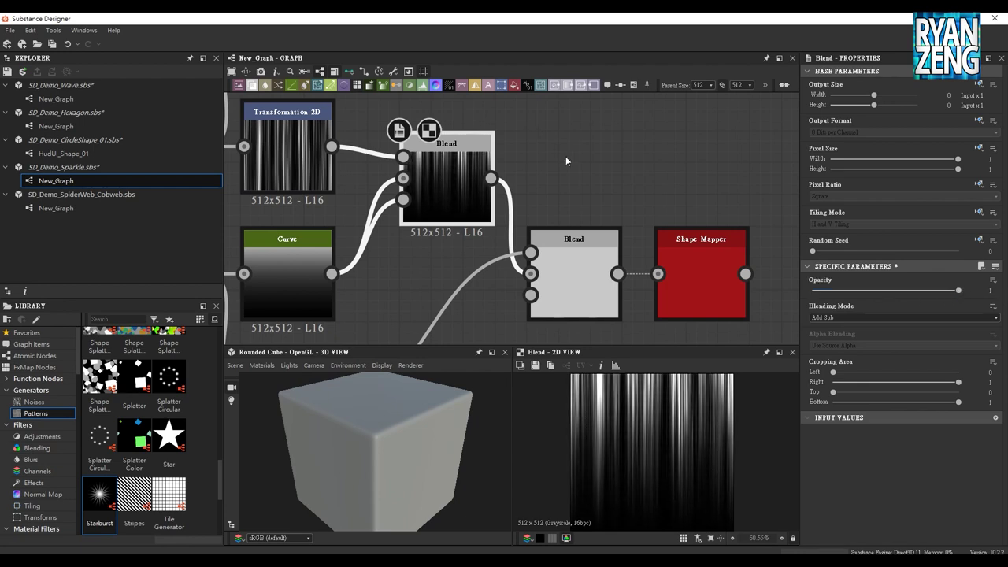
pyautogui.scroll(-2, 488, 240)
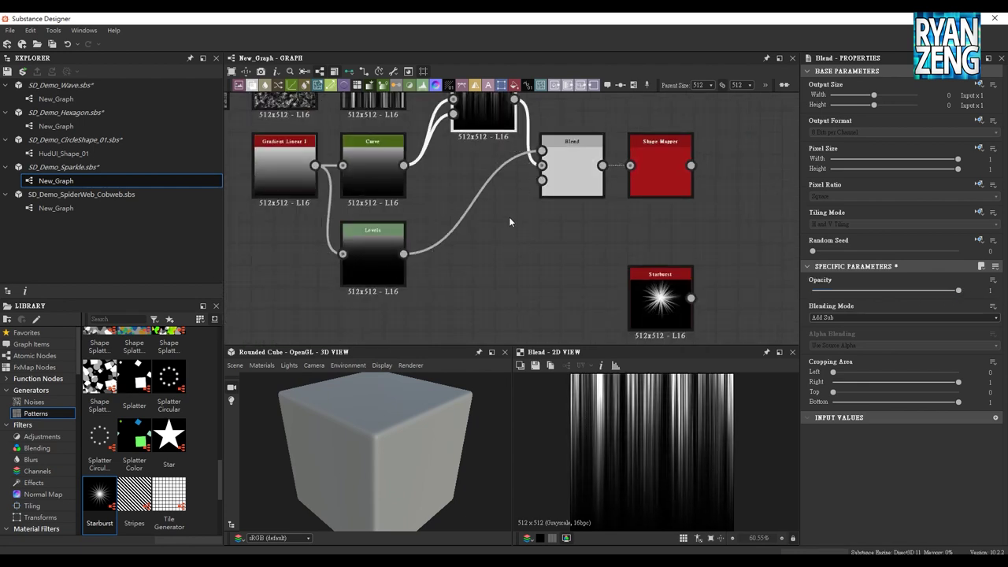
# Compare the Gradient Linear 1 preview with the Levels node's darkened gradient output
pyautogui.moveTo(509, 217); pyautogui.dragTo(463, 267, button='middle')
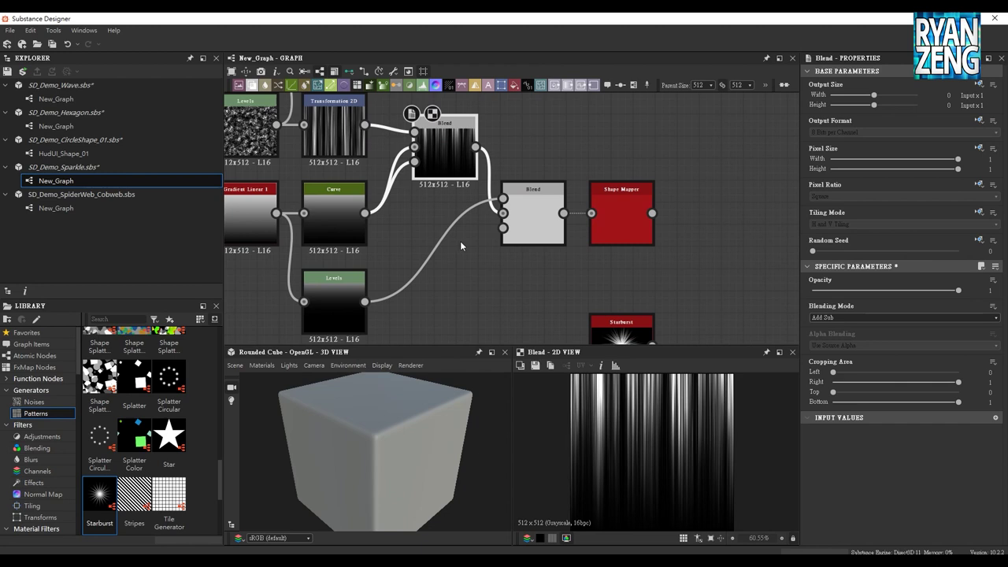
pyautogui.click(533, 233)
pyautogui.moveTo(438, 297); pyautogui.dragTo(475, 281, button='middle')
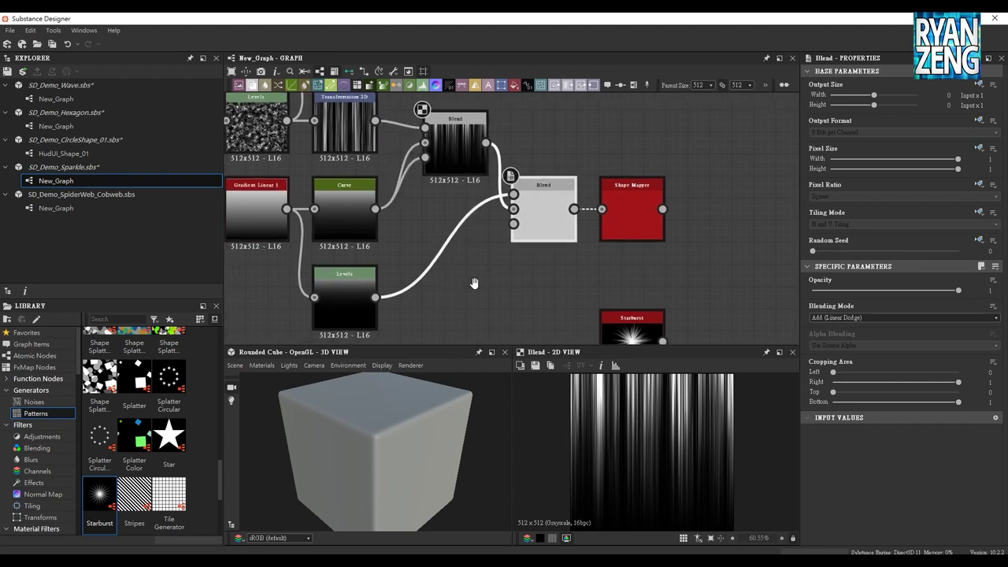
pyautogui.scroll(1, 512, 158)
pyautogui.scroll(1, 536, 188)
pyautogui.scroll(1, 545, 202)
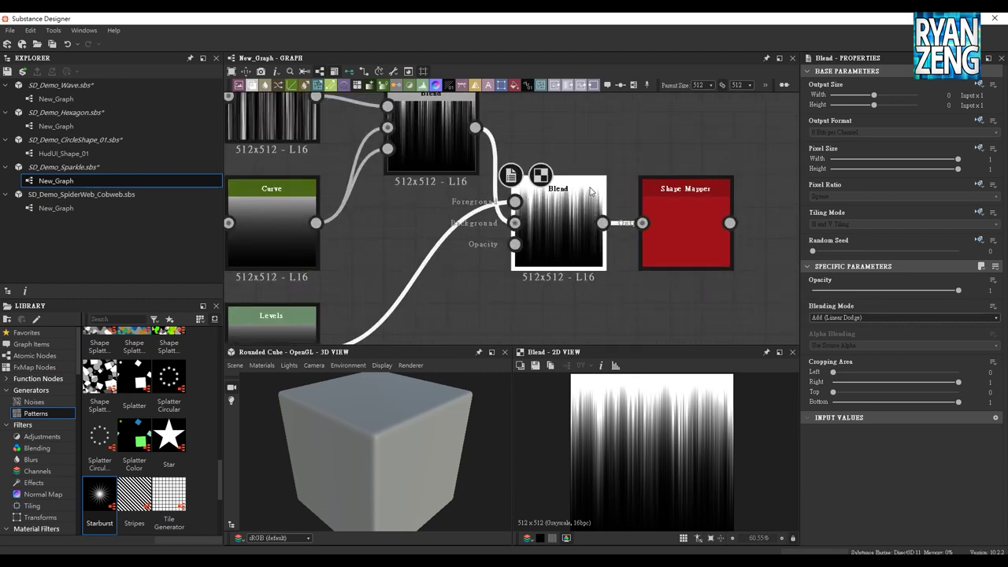
pyautogui.moveTo(335, 318)
pyautogui.mouseDown(button='middle')
pyautogui.moveTo(416, 242)
pyautogui.moveTo(500, 259)
pyautogui.mouseUp(button='middle')
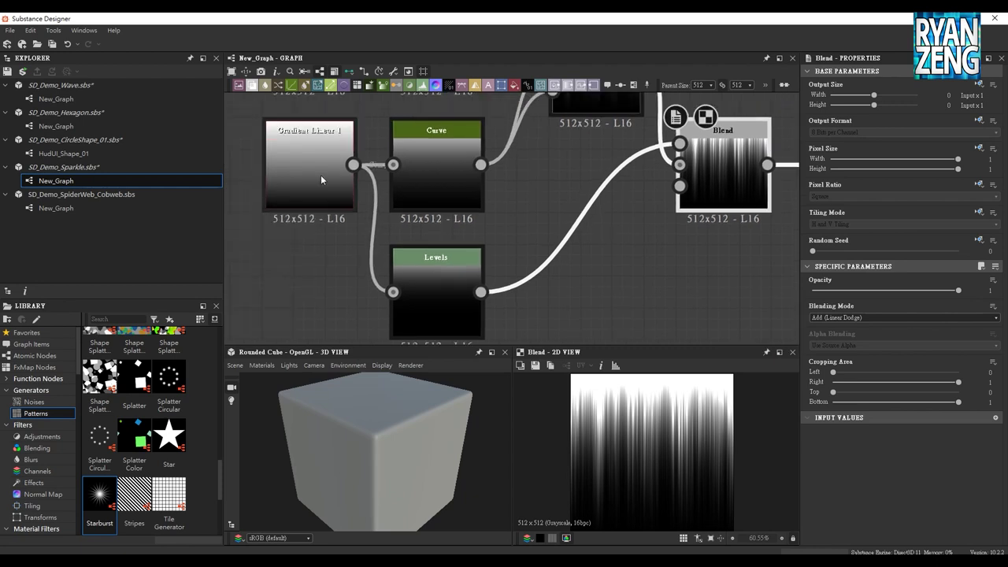
pyautogui.click(459, 300)
pyautogui.moveTo(590, 310); pyautogui.dragTo(561, 280, button='middle')
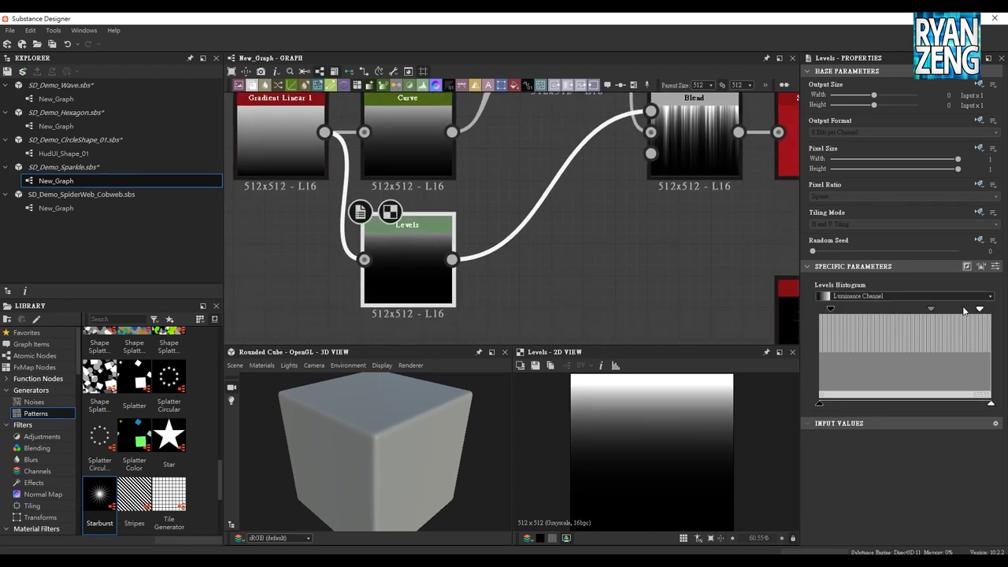
pyautogui.doubleClick(258, 152)
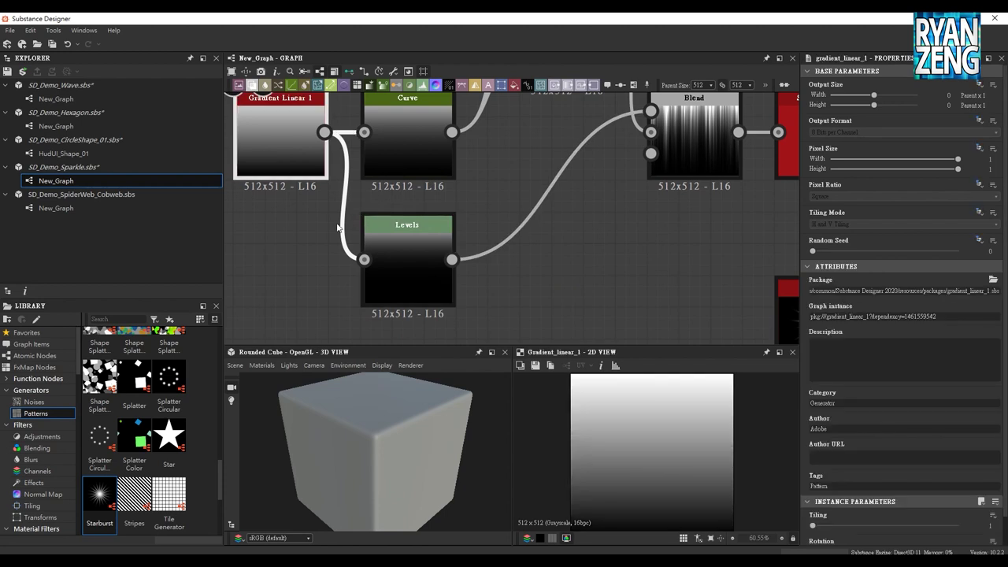
pyautogui.doubleClick(411, 270)
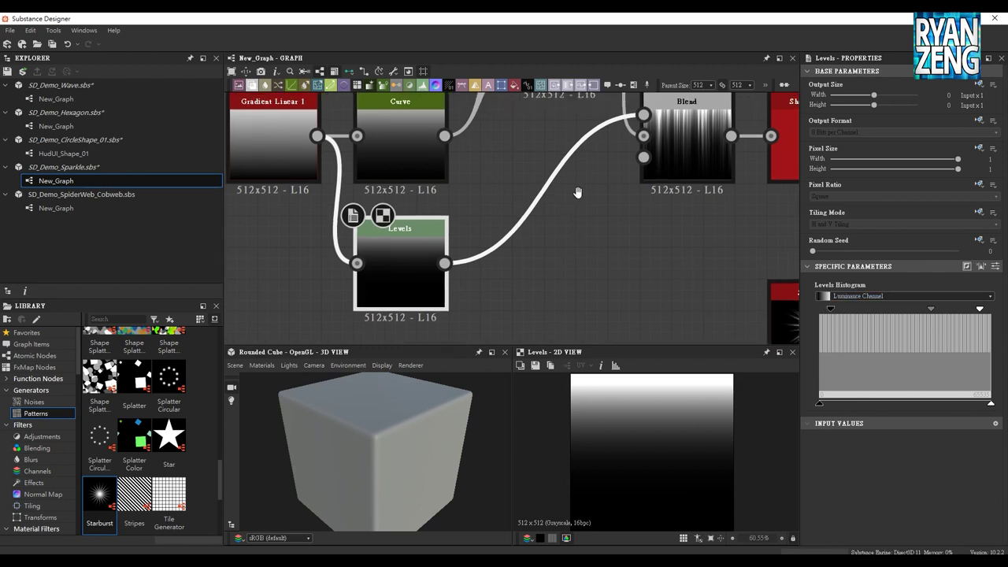
# Try Multiply as the Blend node's blending mode
pyautogui.moveTo(571, 232); pyautogui.dragTo(434, 300, button='middle')
pyautogui.click(546, 200)
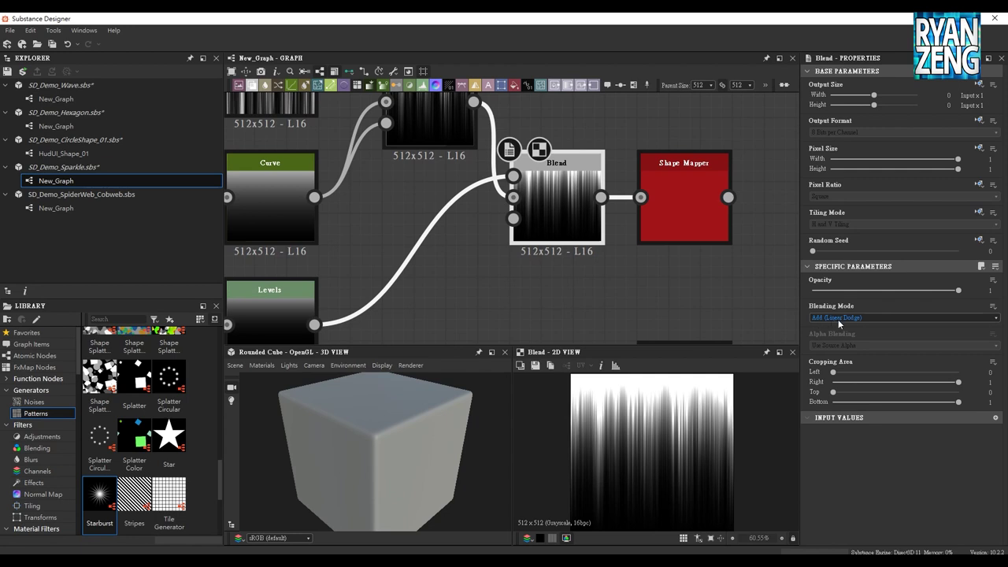
pyautogui.click(838, 319)
pyautogui.click(823, 345)
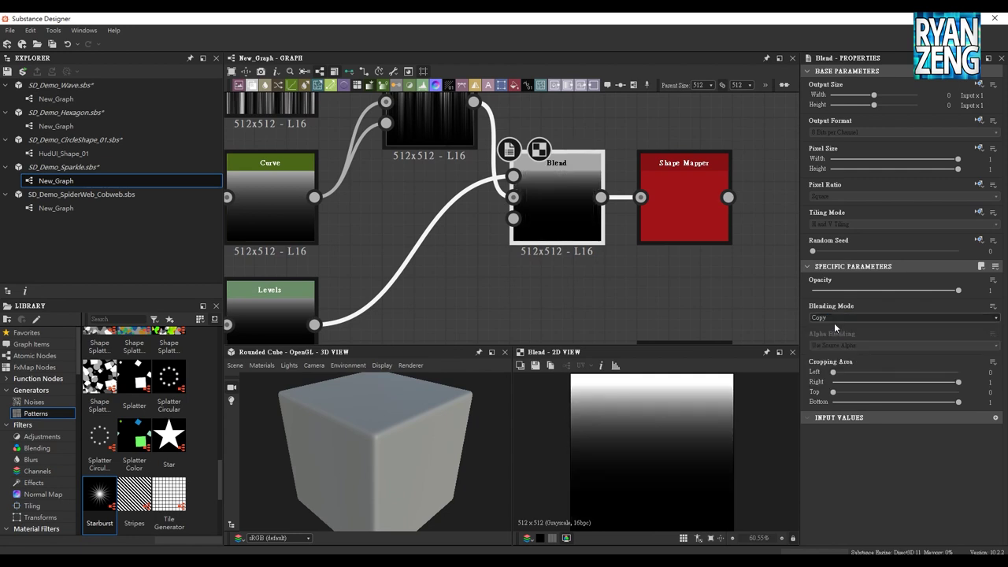
pyautogui.scroll(-2, 834, 323)
pyautogui.scroll(-1, 834, 323)
pyautogui.scroll(-2, 833, 323)
pyautogui.scroll(-1, 834, 323)
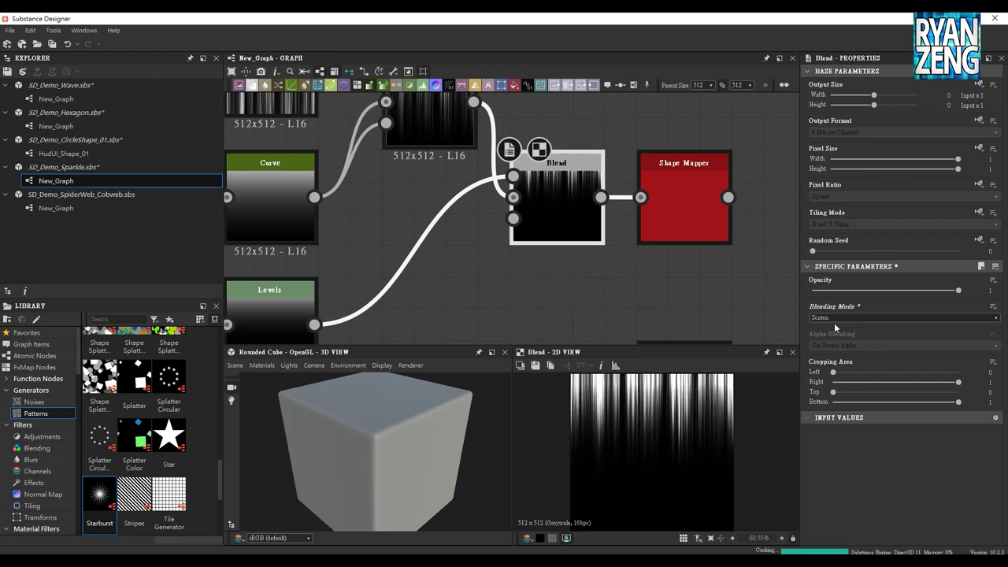
pyautogui.scroll(-1, 834, 323)
pyautogui.scroll(-1, 834, 322)
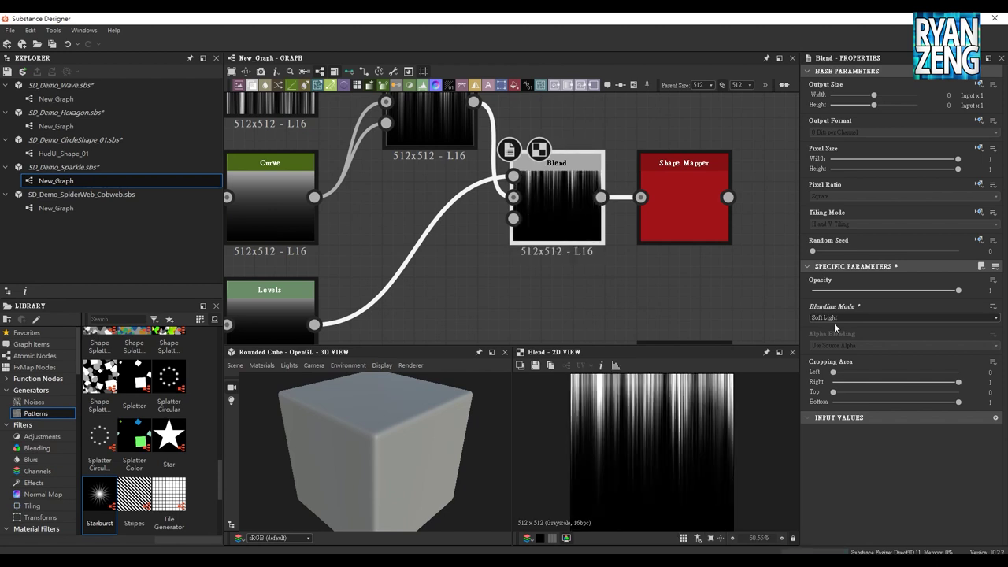
pyautogui.scroll(1, 834, 323)
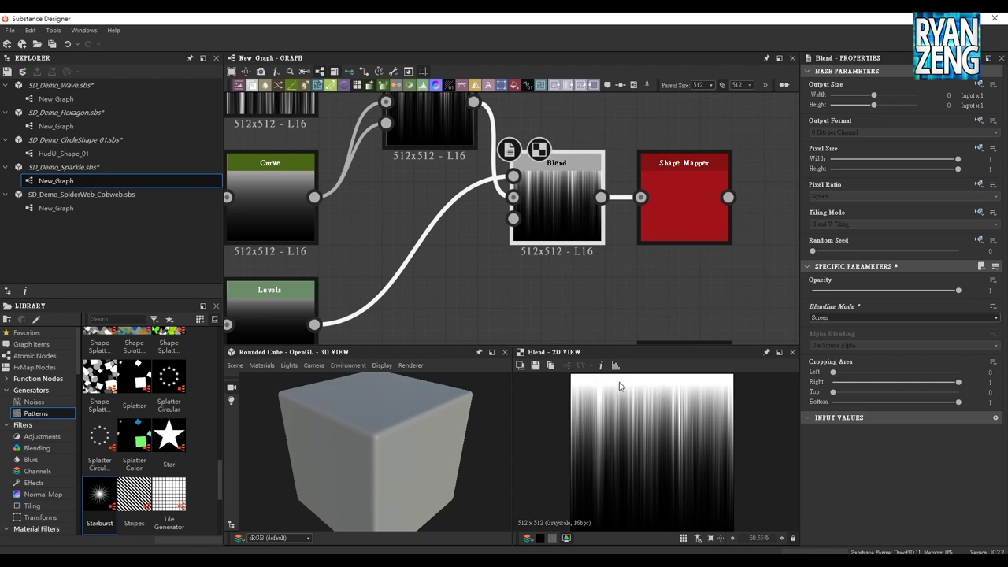
# Return the Blend node to Add (Linear Dodge) and leave it unchanged
pyautogui.click(835, 315)
pyautogui.click(835, 325)
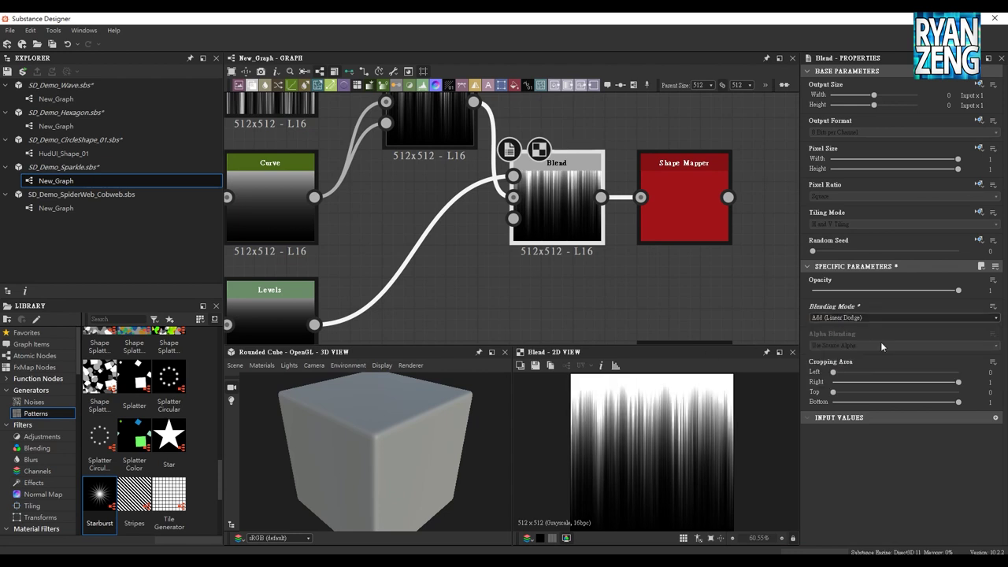
pyautogui.click(682, 247)
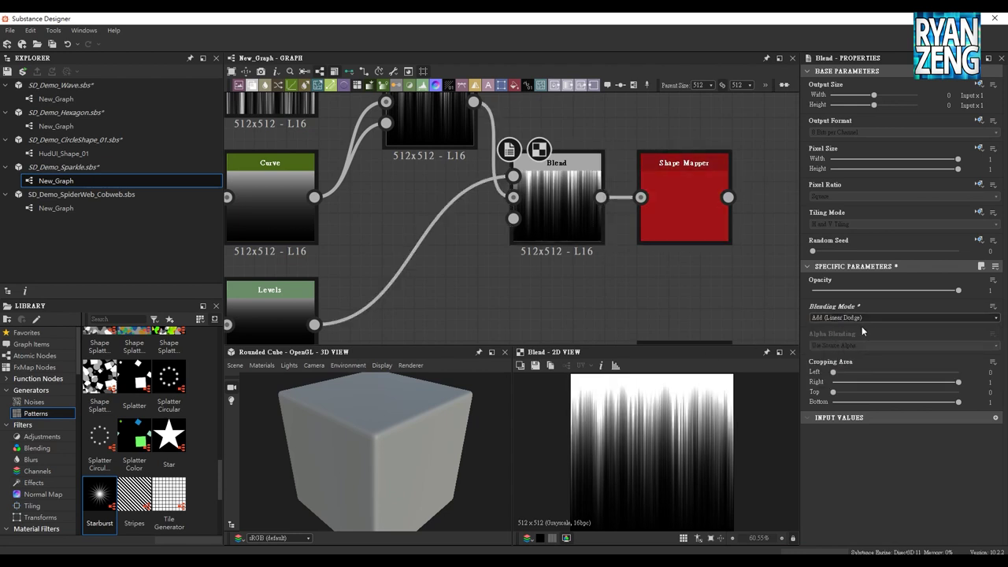
pyautogui.click(864, 318)
pyautogui.click(672, 280)
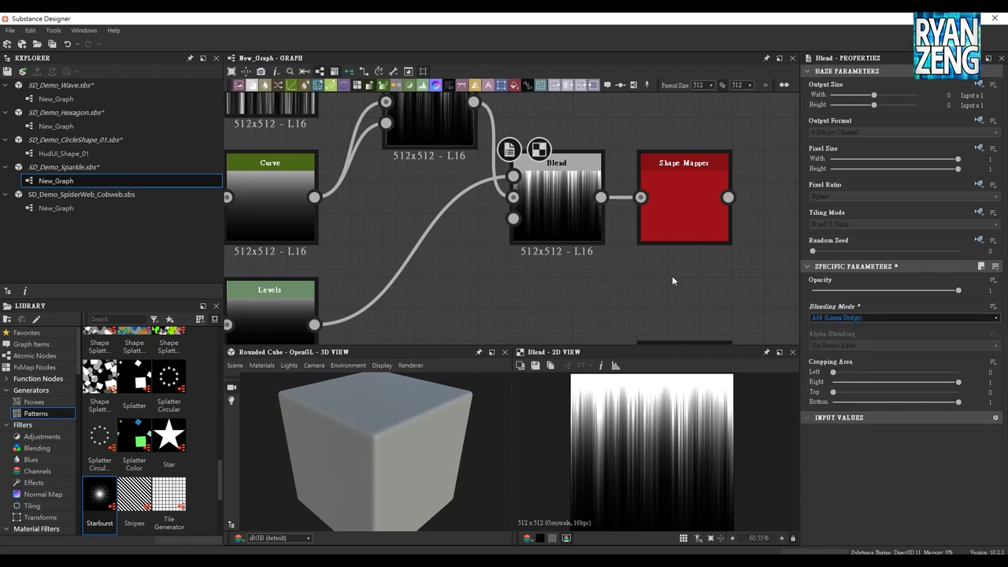
pyautogui.scroll(-2, 660, 275)
pyautogui.scroll(2, 592, 265)
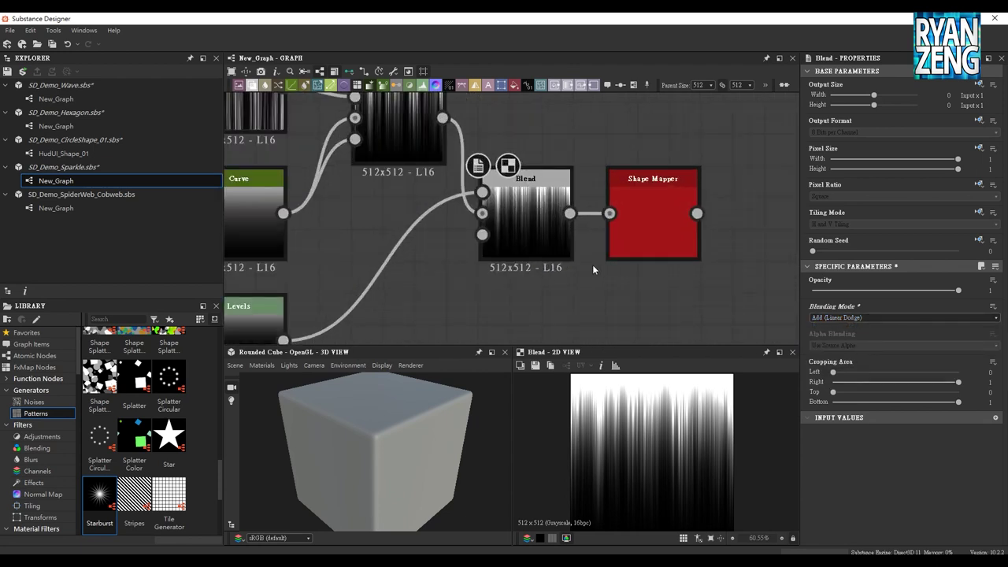
pyautogui.click(516, 226)
# Preview the Shape Mapper and set its Radius to 0 with full Width
pyautogui.click(674, 233)
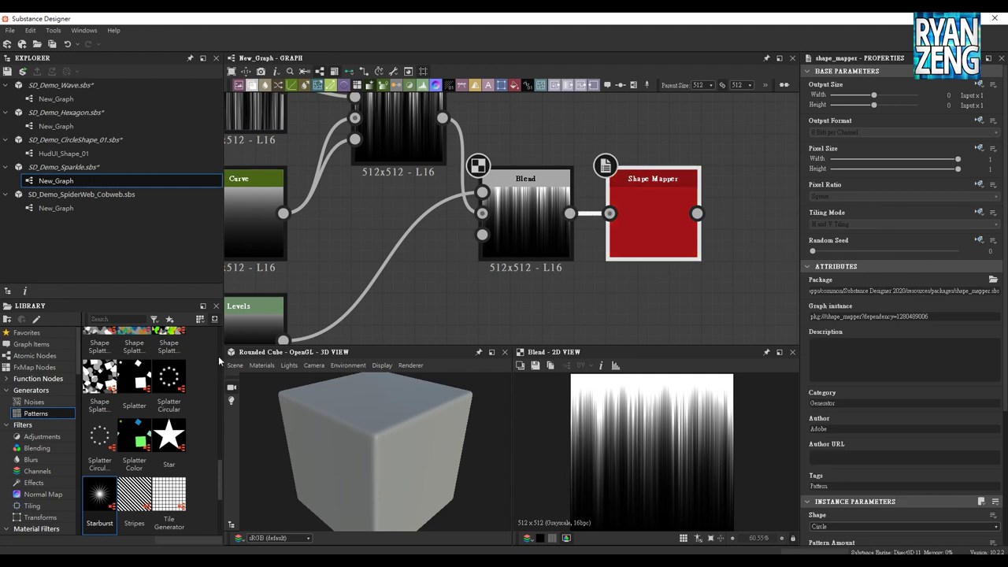
pyautogui.moveTo(220, 483)
pyautogui.mouseDown()
pyautogui.moveTo(215, 409)
pyautogui.moveTo(213, 424)
pyautogui.mouseUp()
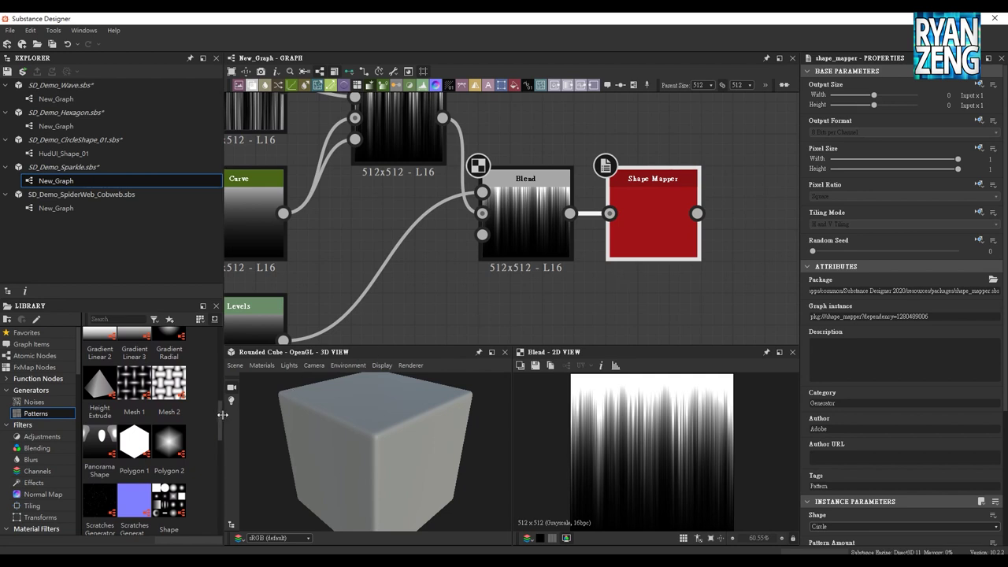
pyautogui.moveTo(220, 414); pyautogui.dragTo(221, 434)
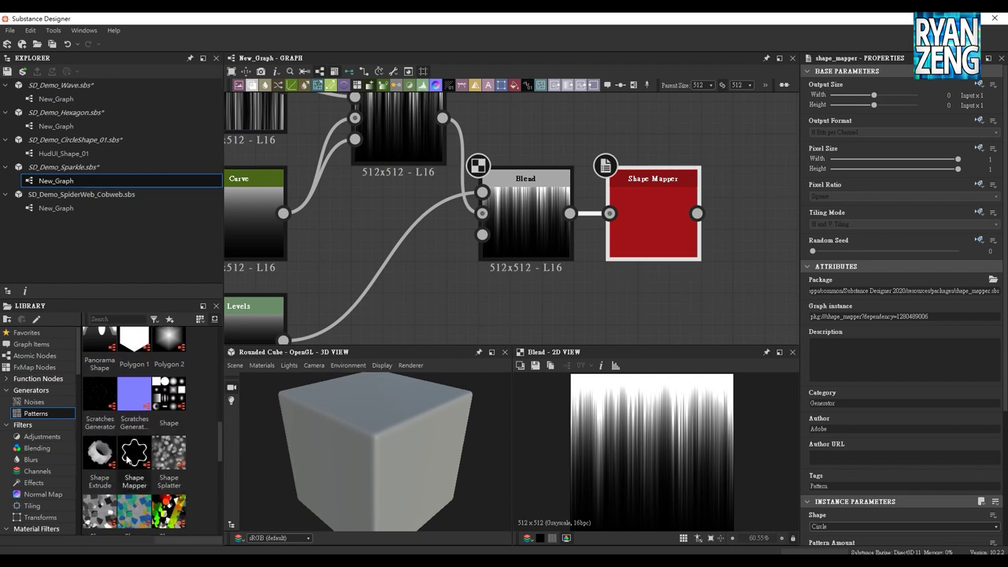
pyautogui.doubleClick(680, 234)
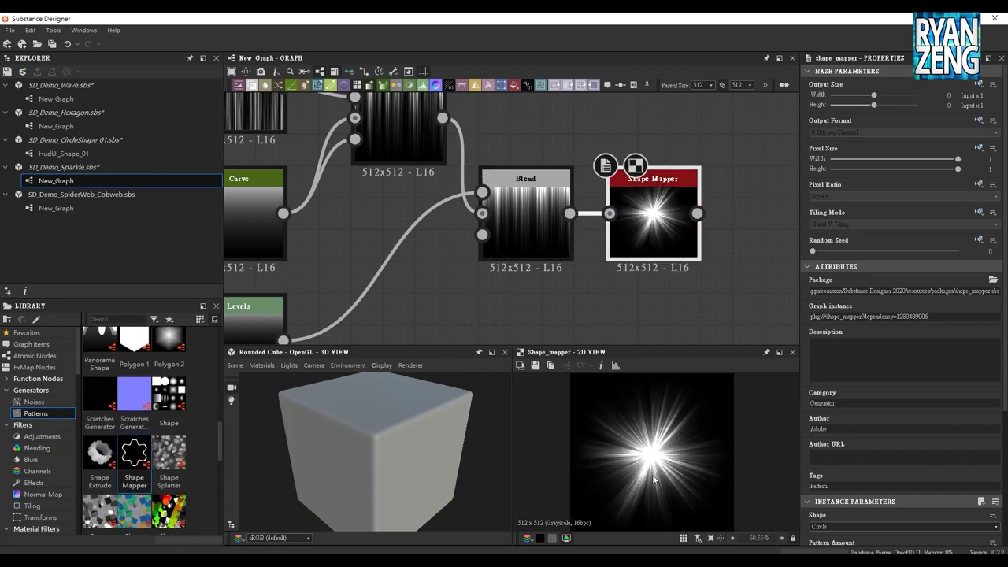
pyautogui.scroll(-2, 827, 402)
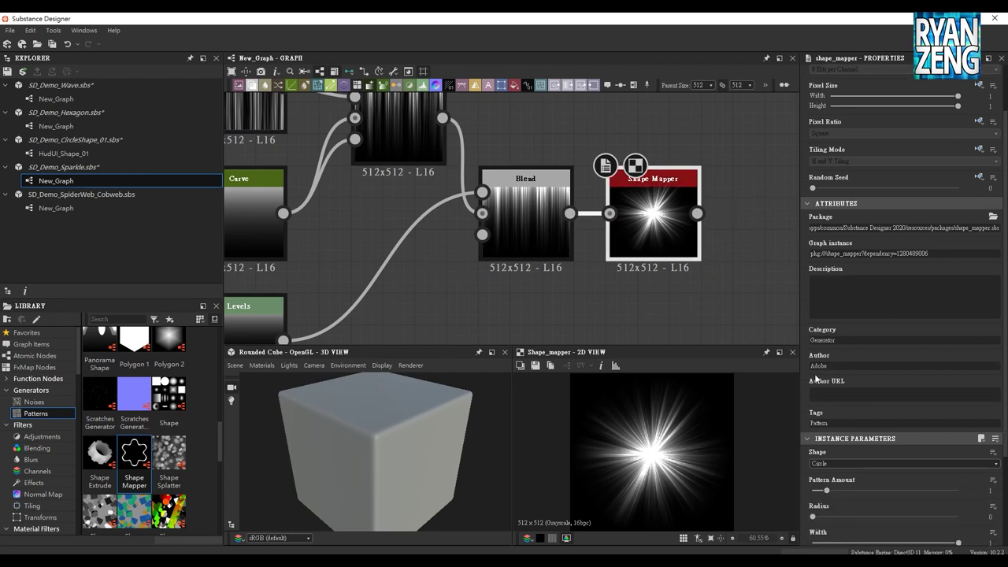
pyautogui.scroll(-1, 827, 402)
pyautogui.moveTo(814, 486)
pyautogui.mouseDown()
pyautogui.moveTo(871, 486)
pyautogui.moveTo(811, 493)
pyautogui.mouseUp()
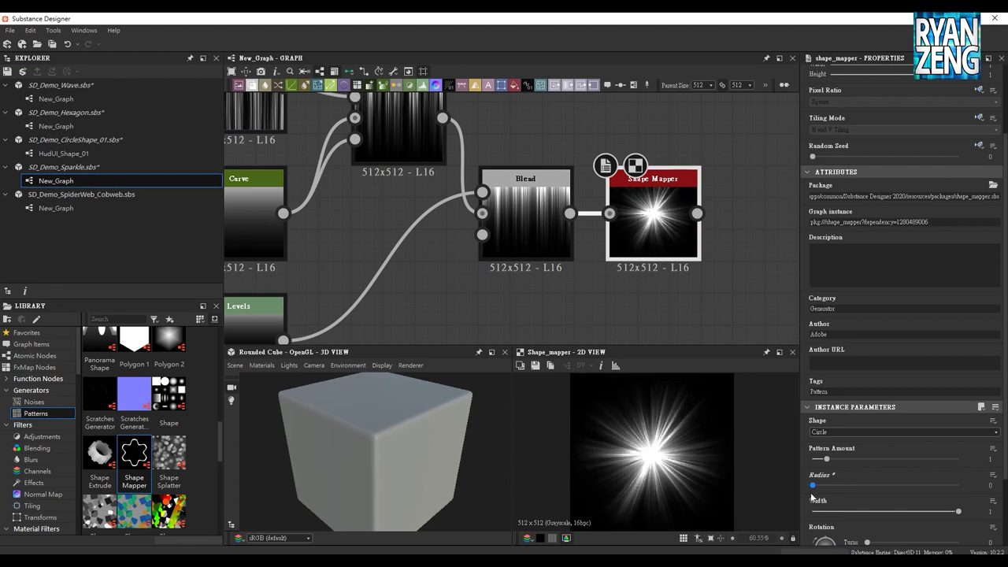
pyautogui.moveTo(951, 508)
pyautogui.mouseDown()
pyautogui.moveTo(861, 511)
pyautogui.moveTo(973, 515)
pyautogui.mouseUp()
pyautogui.scroll(-1, 895, 507)
pyautogui.moveTo(867, 511); pyautogui.dragTo(888, 513)
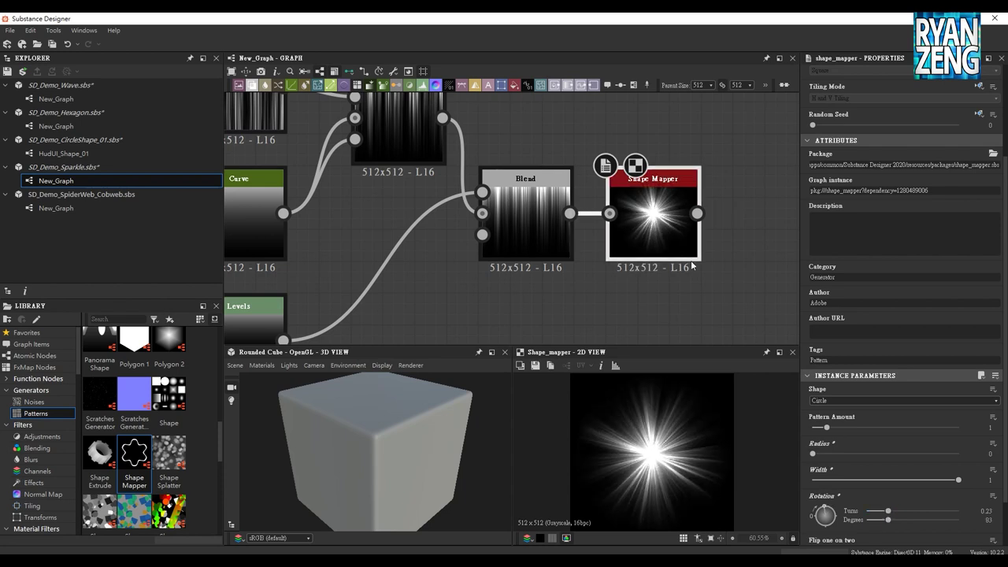
# Rotate the Shape Mapper starburst to 0.23 turns and move the node above Blend
pyautogui.moveTo(718, 270); pyautogui.dragTo(633, 279, button='middle')
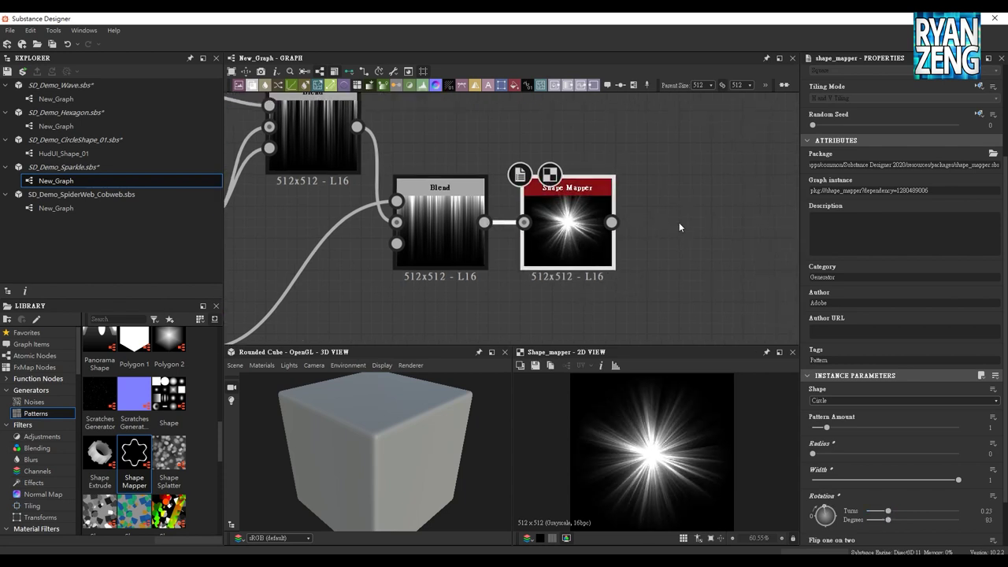
pyautogui.moveTo(678, 217)
pyautogui.mouseDown(button='middle')
pyautogui.moveTo(636, 207)
pyautogui.moveTo(592, 218)
pyautogui.moveTo(596, 229)
pyautogui.mouseUp(button='middle')
pyautogui.moveTo(474, 208); pyautogui.dragTo(472, 218, button='middle')
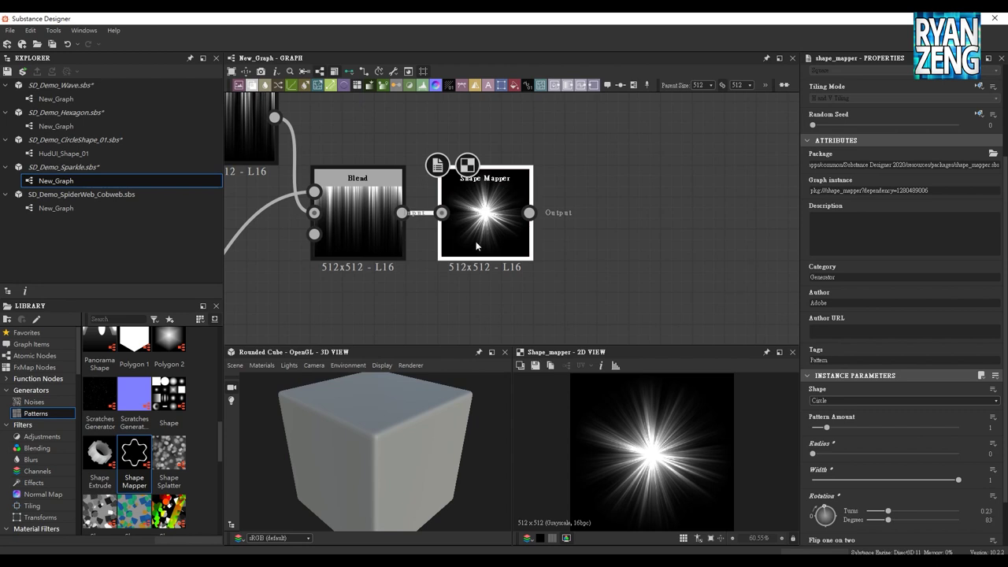
pyautogui.moveTo(478, 224); pyautogui.dragTo(479, 128)
pyautogui.moveTo(485, 112); pyautogui.dragTo(489, 165, button='middle')
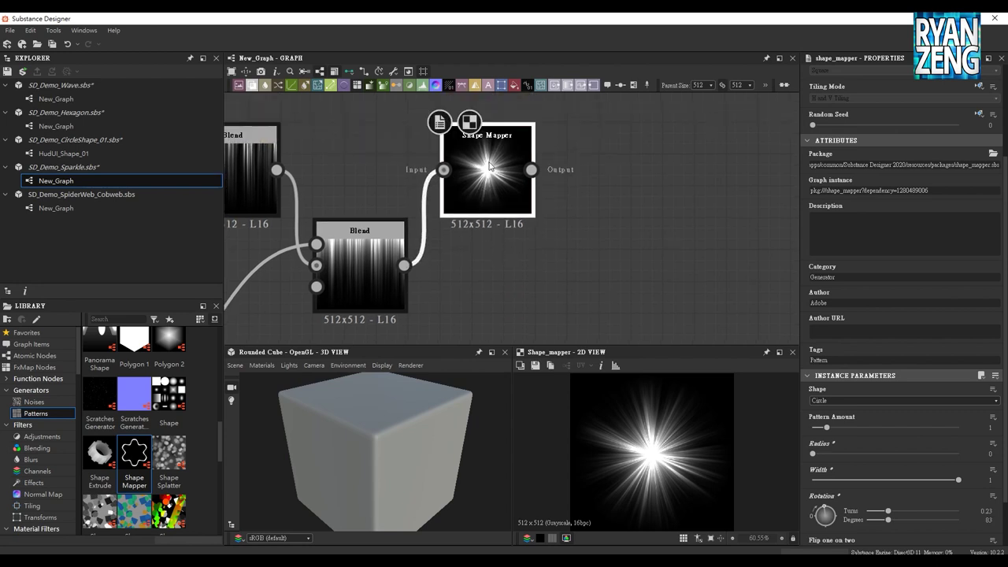
# Duplicate the Shape Mapper and stack the copy beneath the original
pyautogui.hotkey('ctrl', 'd')
pyautogui.moveTo(493, 215); pyautogui.dragTo(495, 269)
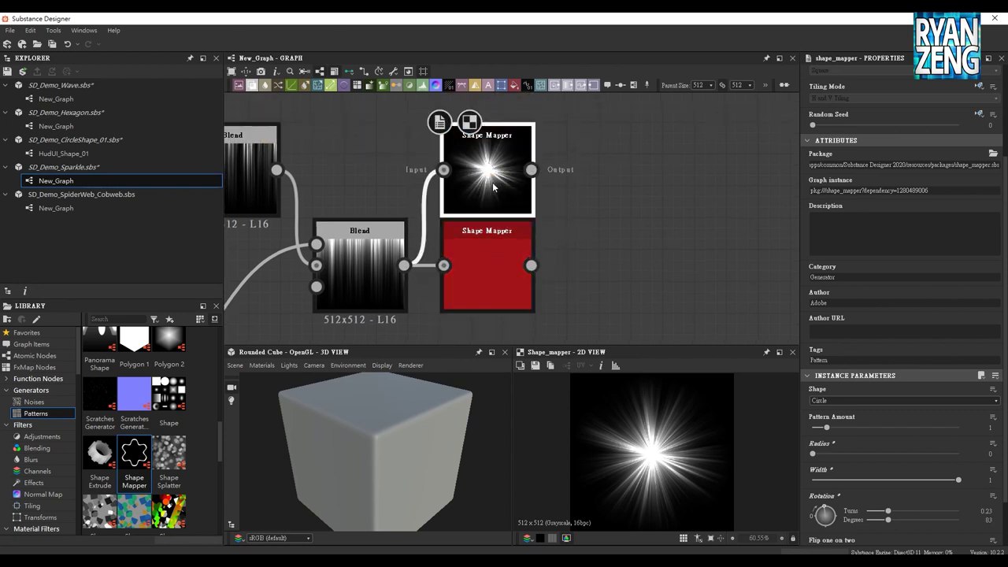
pyautogui.moveTo(494, 187); pyautogui.dragTo(515, 233)
pyautogui.moveTo(575, 279); pyautogui.dragTo(591, 127, button='middle')
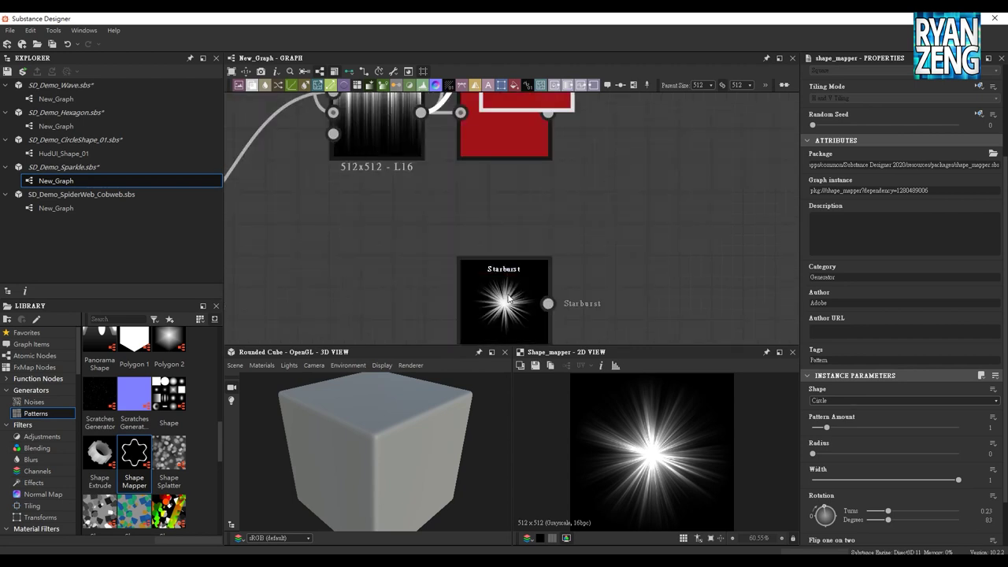
pyautogui.moveTo(573, 149); pyautogui.dragTo(498, 304)
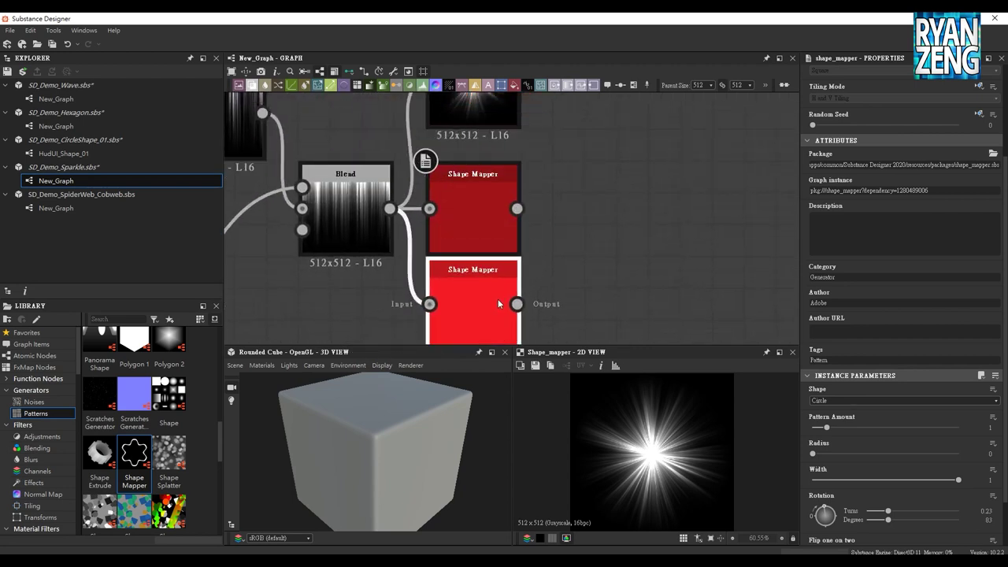
pyautogui.scroll(-2, 489, 327)
# Set the top Shape Mapper copy's rotation to about 84 degrees
pyautogui.click(493, 217)
pyautogui.click(482, 134)
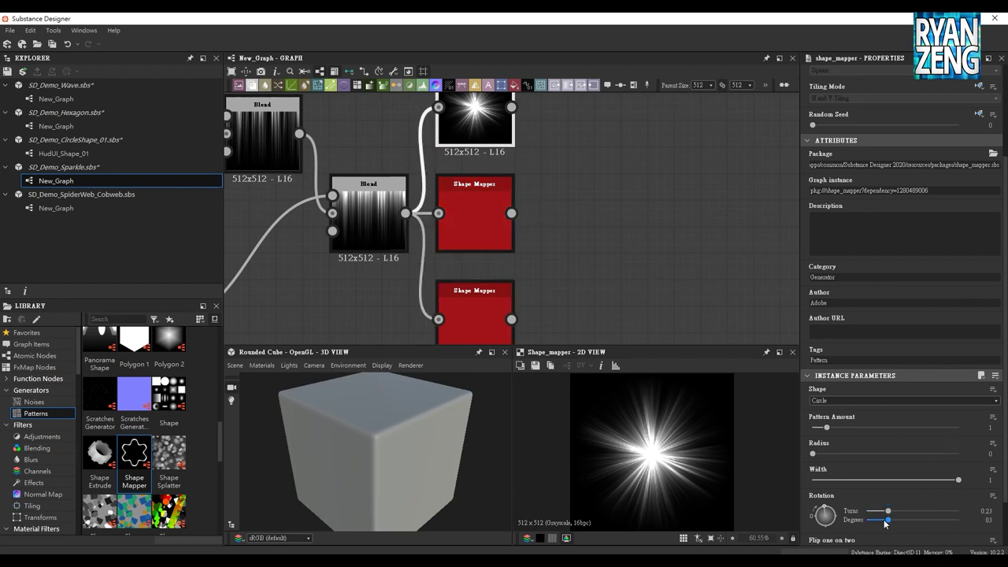
pyautogui.moveTo(890, 523); pyautogui.dragTo(892, 524)
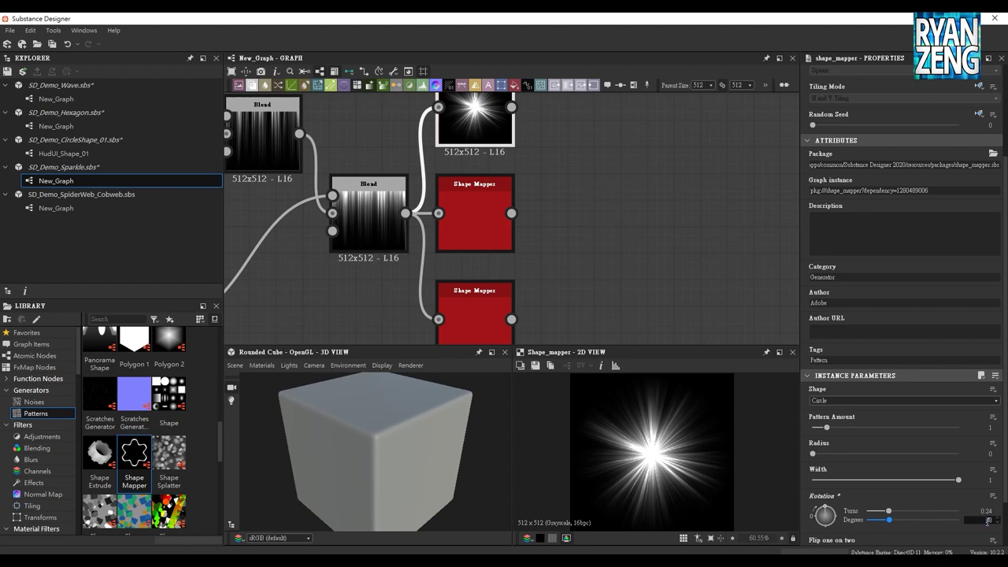
pyautogui.click(987, 519)
pyautogui.press('Return')
# Set the lowest Shape Mapper copy's rotation to 82 degrees
pyautogui.click(492, 209)
pyautogui.click(482, 321)
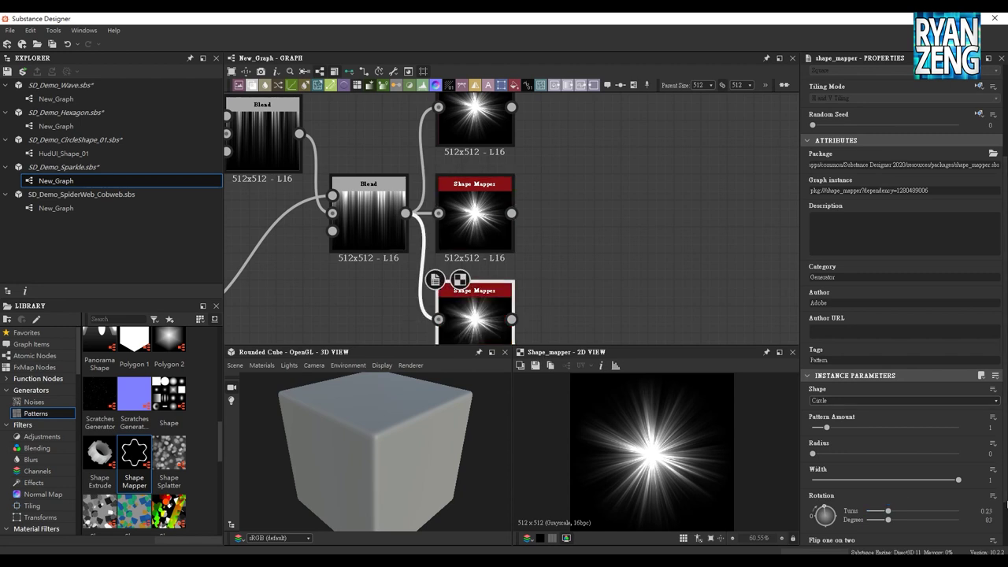
pyautogui.doubleClick(988, 520)
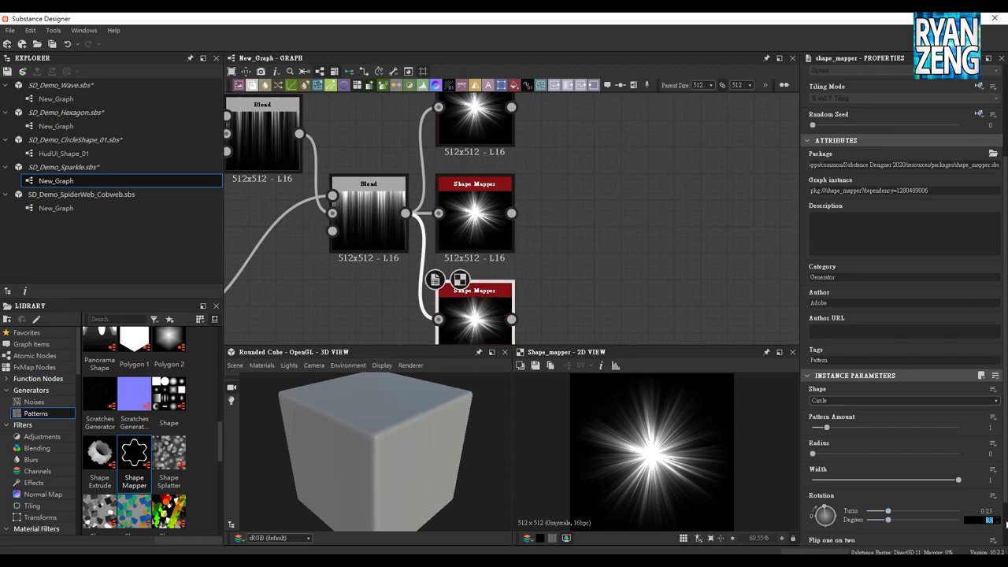
pyautogui.write('82')
pyautogui.press('Return')
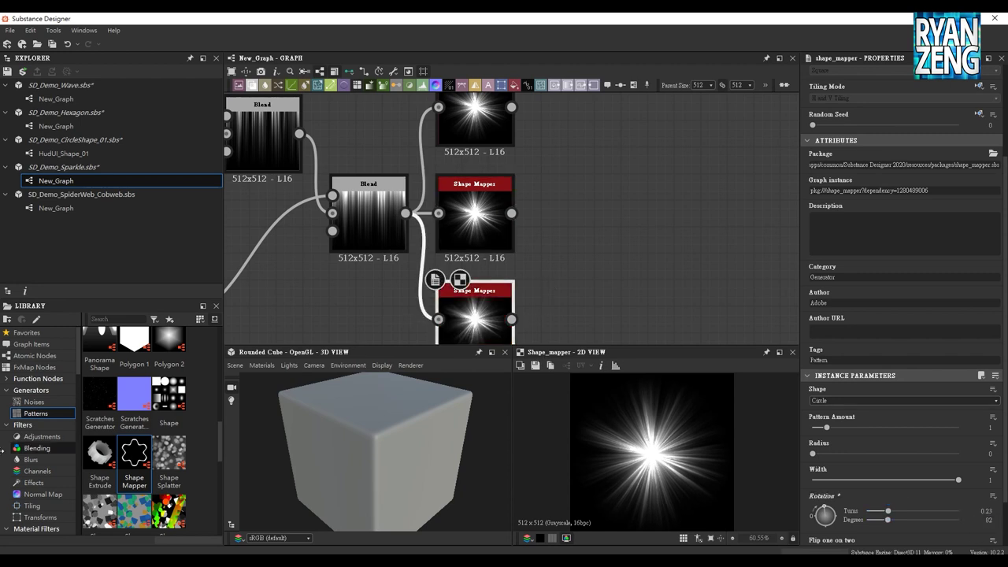
pyautogui.click(37, 470)
# Add an RGBA Merge node and feed the three starbursts into its first three channels
pyautogui.moveTo(100, 409); pyautogui.dragTo(642, 195)
pyautogui.moveTo(511, 107)
pyautogui.mouseDown()
pyautogui.moveTo(598, 168)
pyautogui.moveTo(511, 213)
pyautogui.mouseUp()
pyautogui.moveTo(598, 204); pyautogui.dragTo(511, 318)
pyautogui.scroll(4, 676, 435)
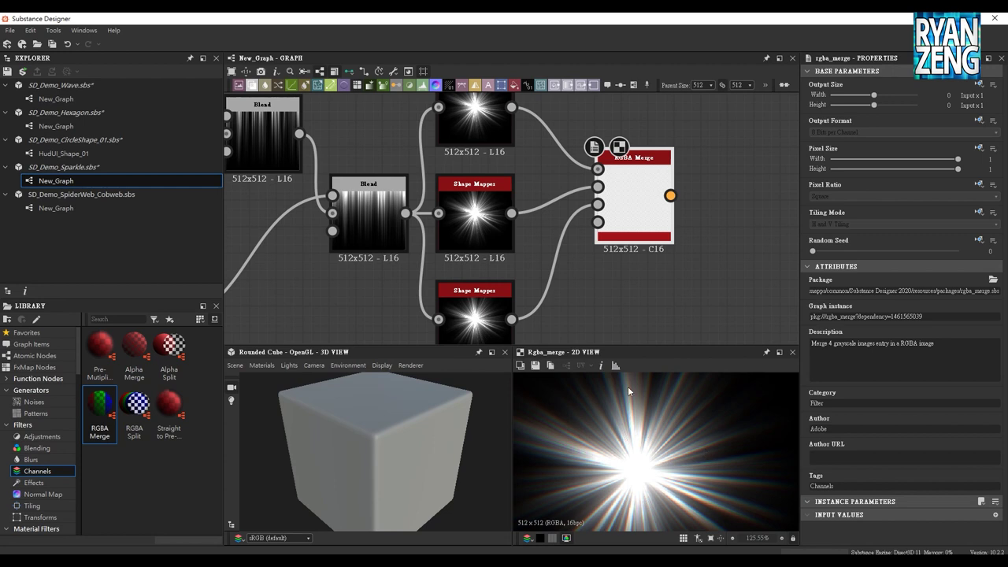
pyautogui.scroll(3, 599, 463)
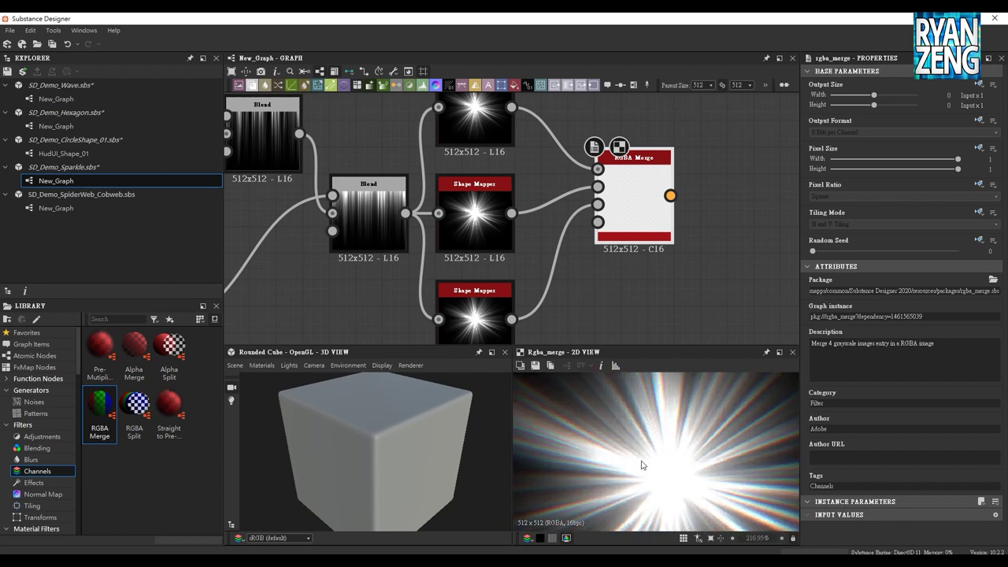
pyautogui.scroll(-2, 641, 465)
pyautogui.scroll(-2, 642, 465)
pyautogui.scroll(-2, 666, 466)
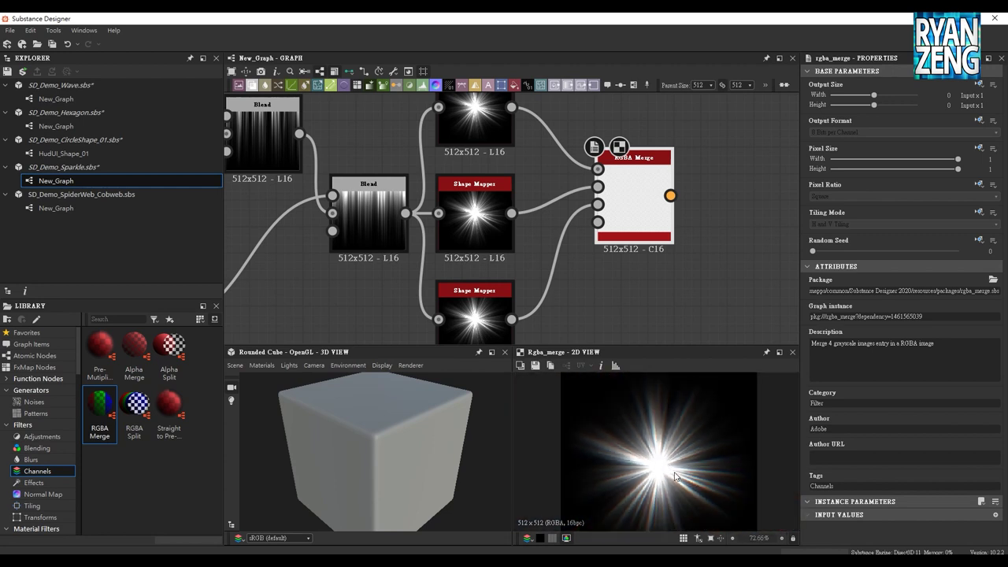
# Wire the middle Shape Mapper into the RGBA Merge alpha and preview it over a checkerboard
pyautogui.moveTo(531, 330); pyautogui.dragTo(520, 278, button='middle')
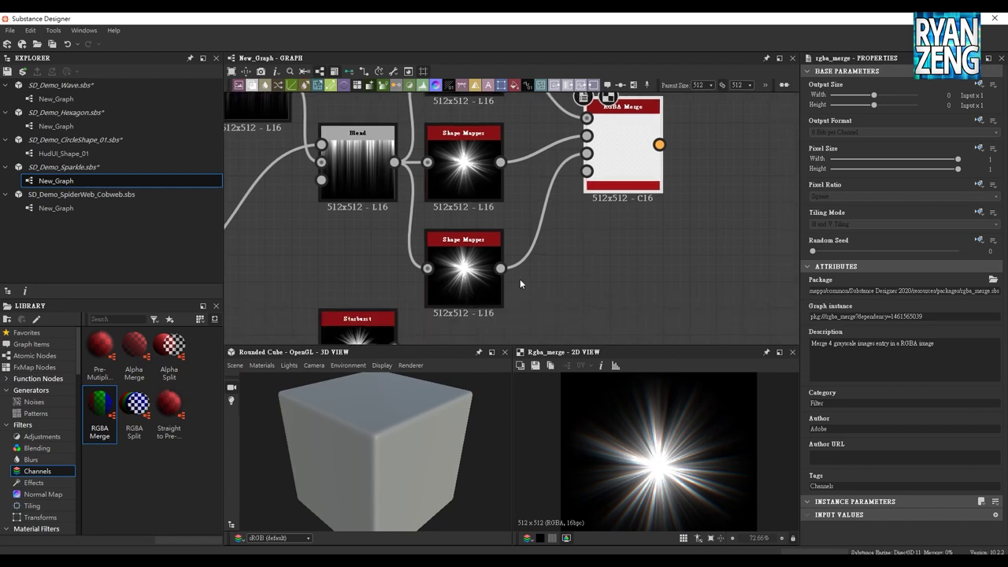
pyautogui.moveTo(605, 277); pyautogui.dragTo(556, 286, button='middle')
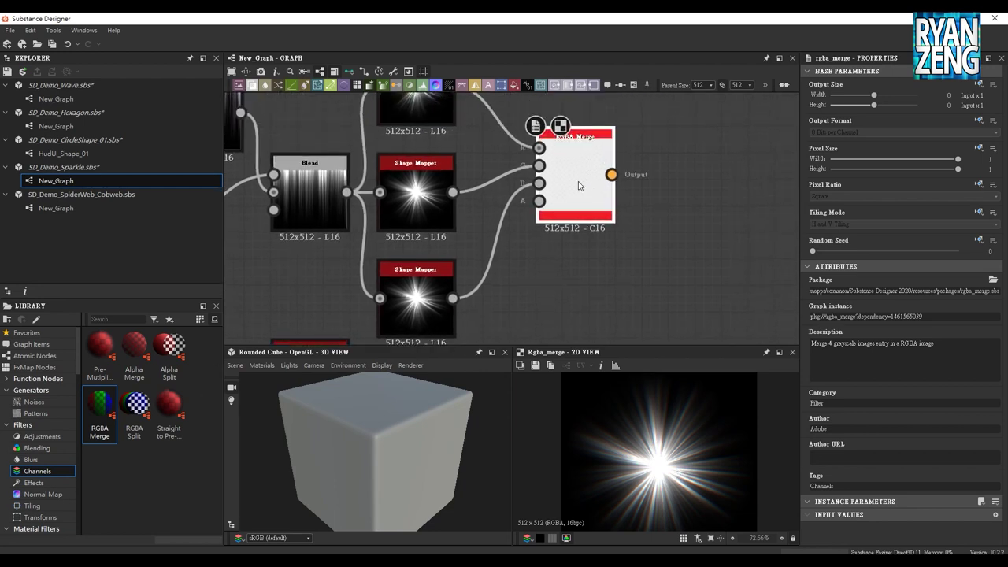
pyautogui.moveTo(653, 238); pyautogui.dragTo(635, 231, button='middle')
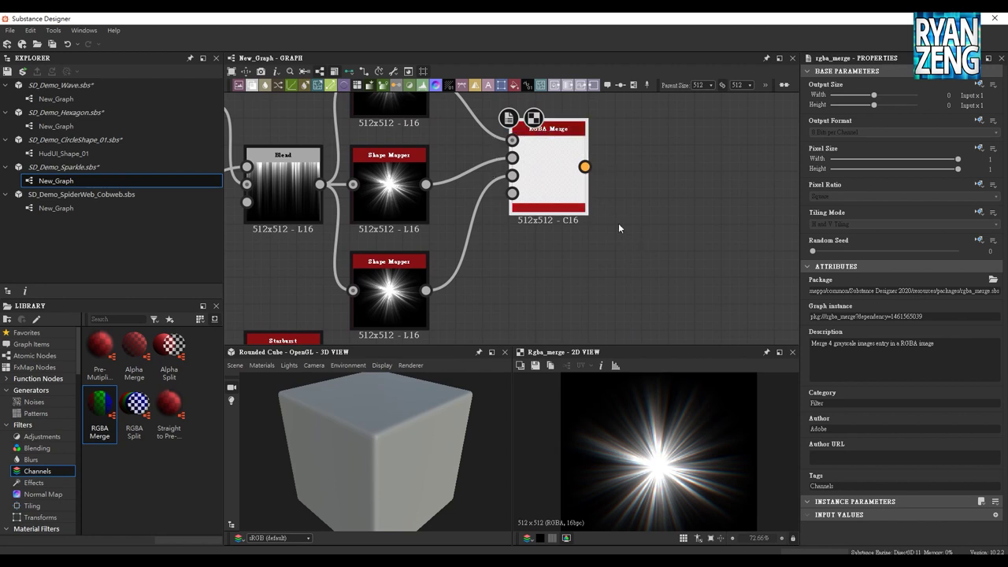
pyautogui.scroll(-2, 510, 276)
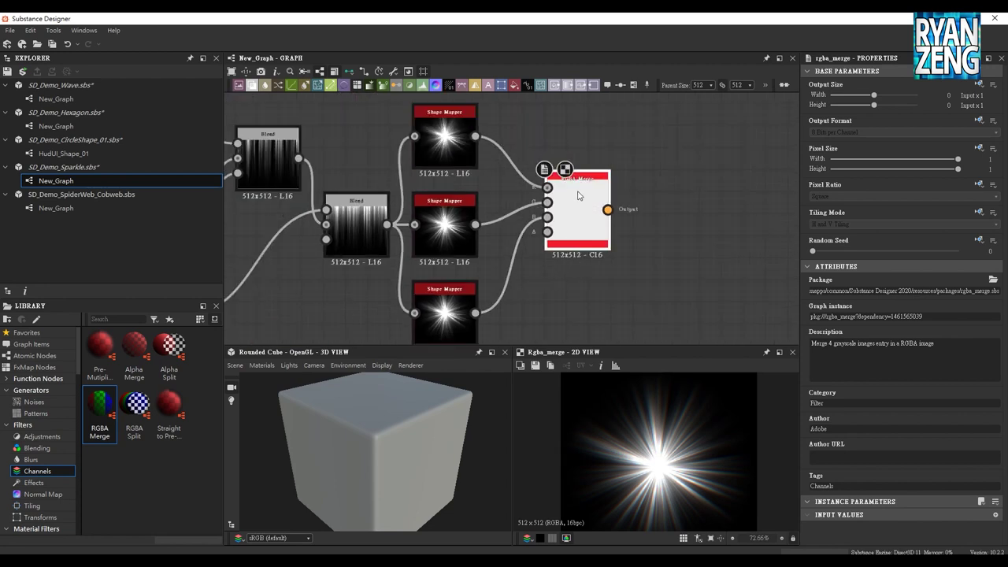
pyautogui.moveTo(585, 223)
pyautogui.mouseDown()
pyautogui.moveTo(673, 210)
pyautogui.moveTo(673, 223)
pyautogui.mouseUp()
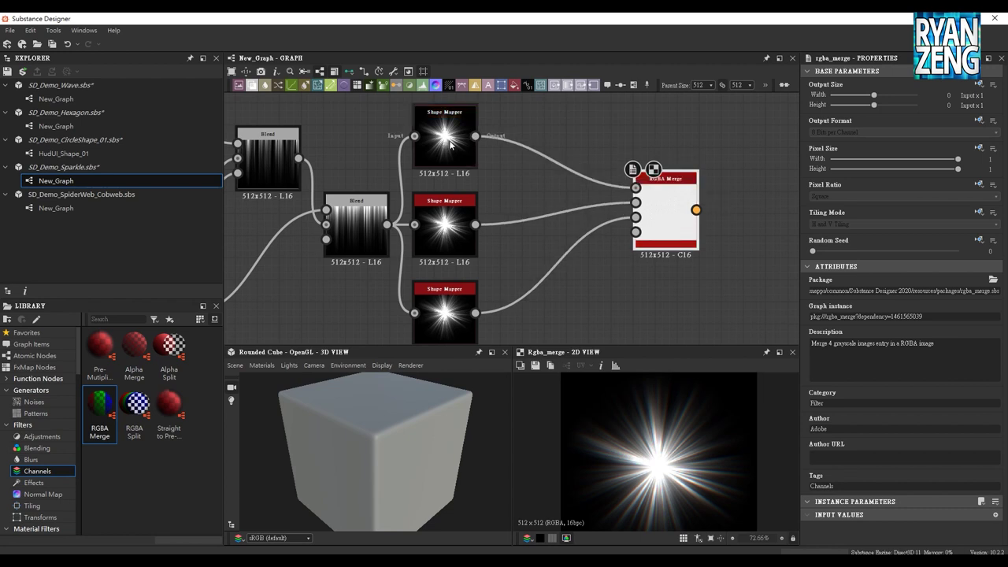
pyautogui.moveTo(475, 224); pyautogui.dragTo(634, 232)
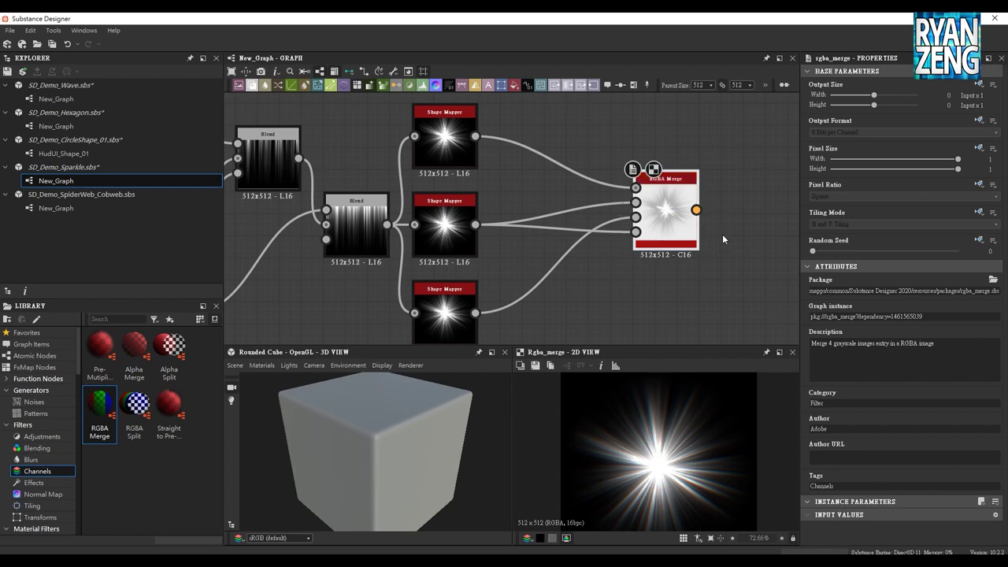
pyautogui.moveTo(722, 234); pyautogui.dragTo(627, 222, button='middle')
pyautogui.click(542, 538)
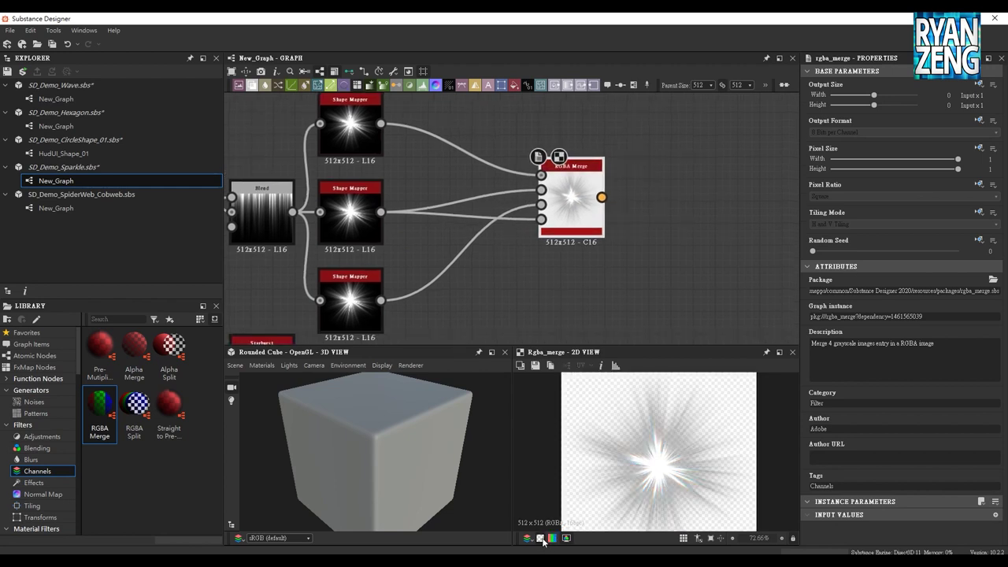
# Add a Blend node fed by a Shape Mapper and set it to Max (Lighten)
pyautogui.click(542, 538)
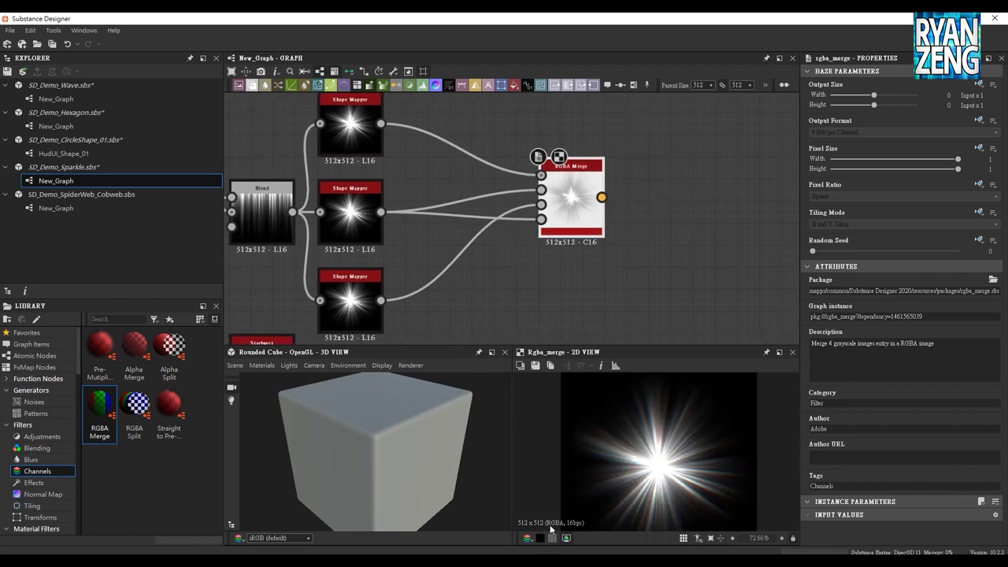
pyautogui.click(549, 228)
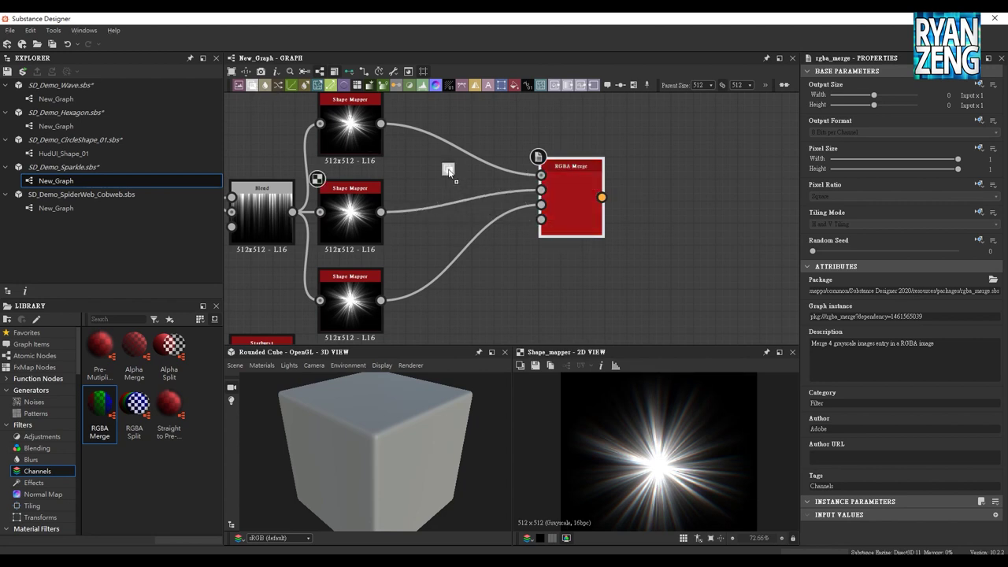
pyautogui.moveTo(253, 86); pyautogui.dragTo(441, 168)
pyautogui.moveTo(381, 211); pyautogui.dragTo(408, 167)
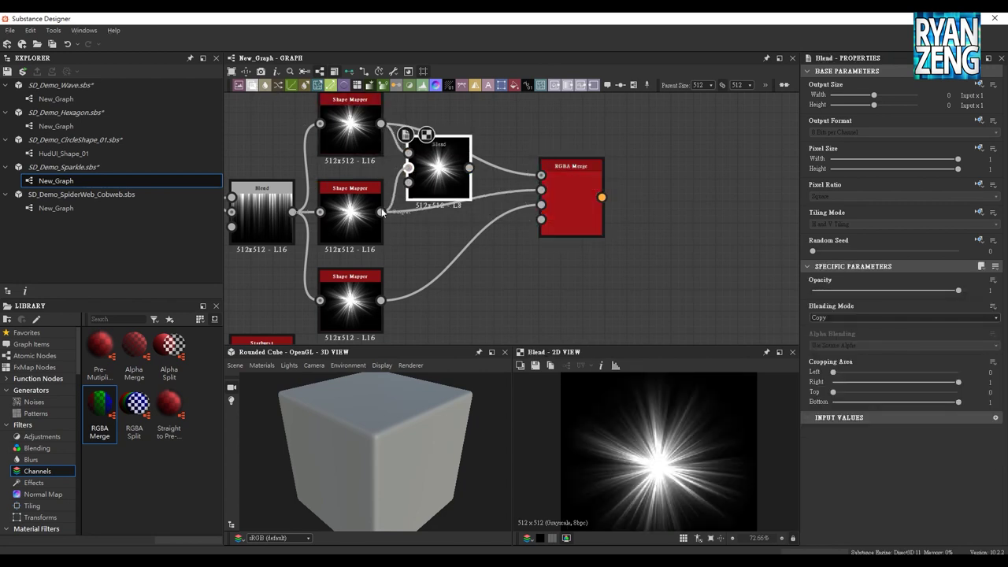
pyautogui.click(845, 316)
pyautogui.click(838, 362)
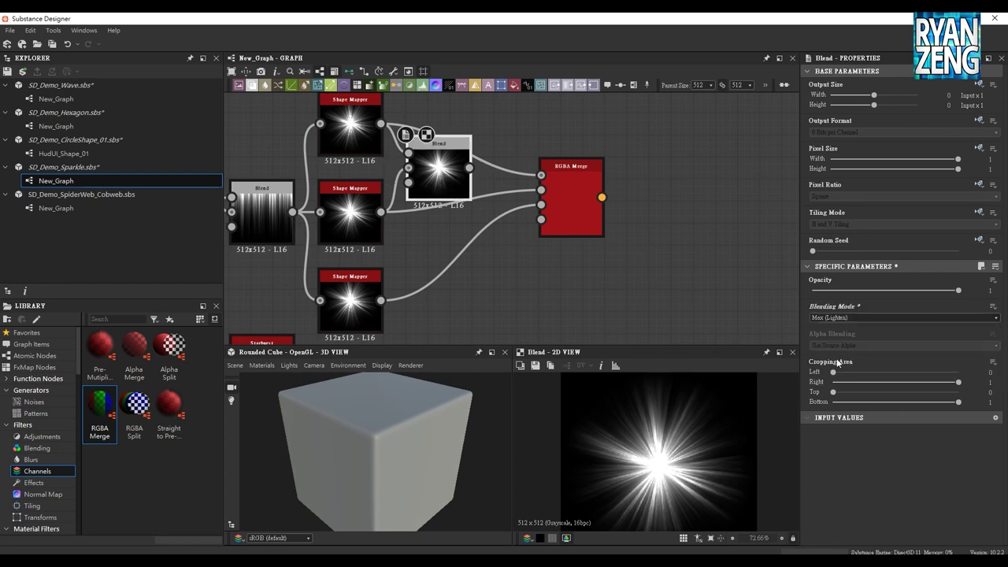
# Add a second Max (Lighten) Blend combining the first Blend with the lower Shape Mapper, feeding RGBA Merge alpha
pyautogui.moveTo(252, 85)
pyautogui.mouseDown()
pyautogui.moveTo(255, 97)
pyautogui.moveTo(504, 272)
pyautogui.mouseUp()
pyautogui.moveTo(439, 169); pyautogui.dragTo(438, 260)
pyautogui.moveTo(504, 292); pyautogui.dragTo(547, 322)
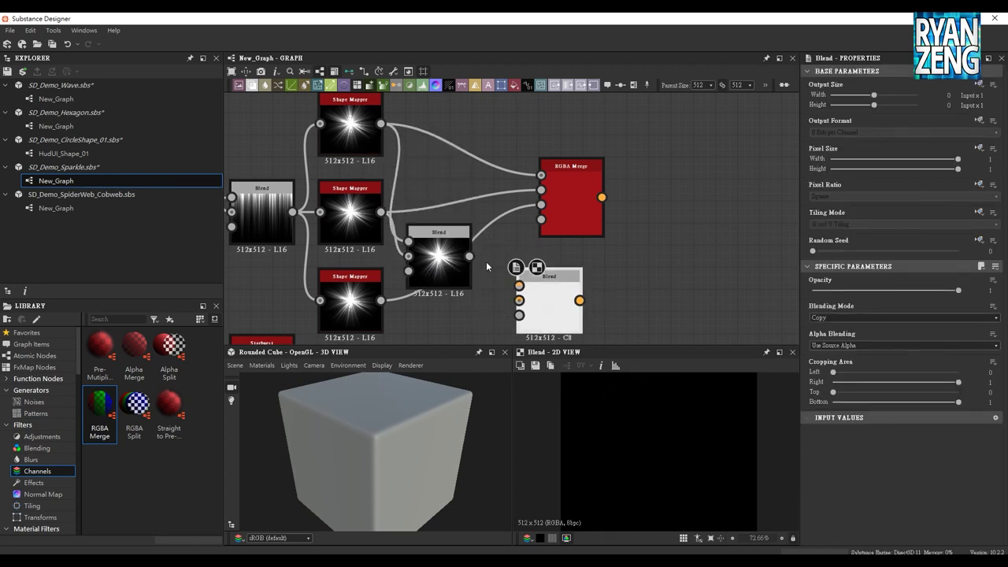
pyautogui.moveTo(469, 256); pyautogui.dragTo(519, 285)
pyautogui.moveTo(381, 300); pyautogui.dragTo(519, 300)
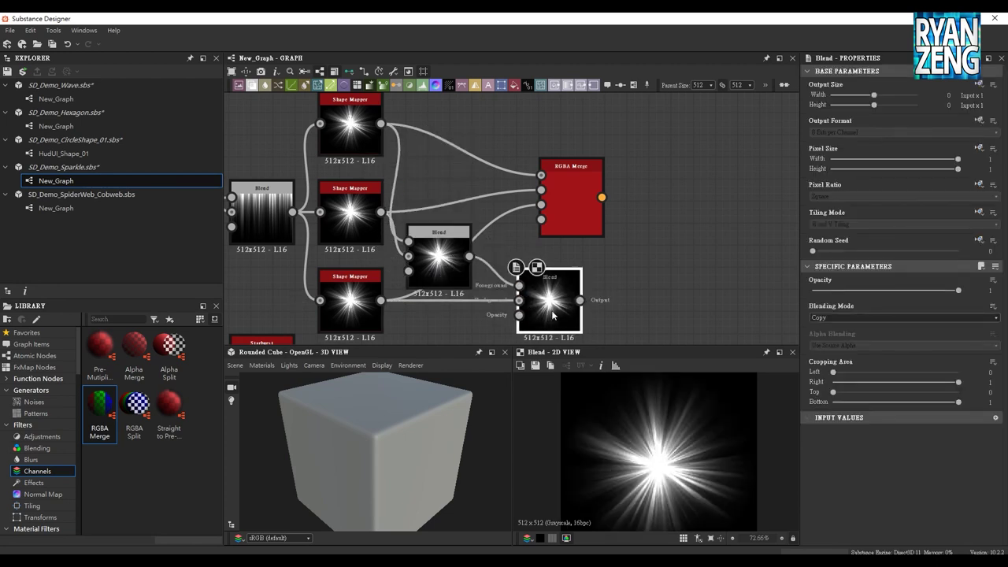
pyautogui.click(832, 317)
pyautogui.click(830, 360)
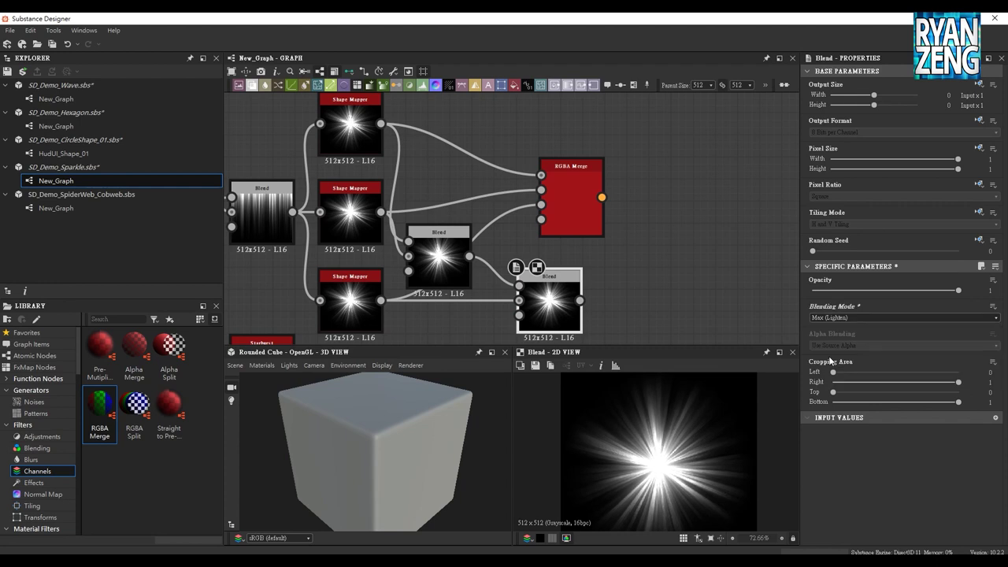
pyautogui.moveTo(580, 300)
pyautogui.mouseDown()
pyautogui.moveTo(541, 227)
pyautogui.moveTo(614, 193)
pyautogui.mouseUp()
pyautogui.doubleClick(615, 189)
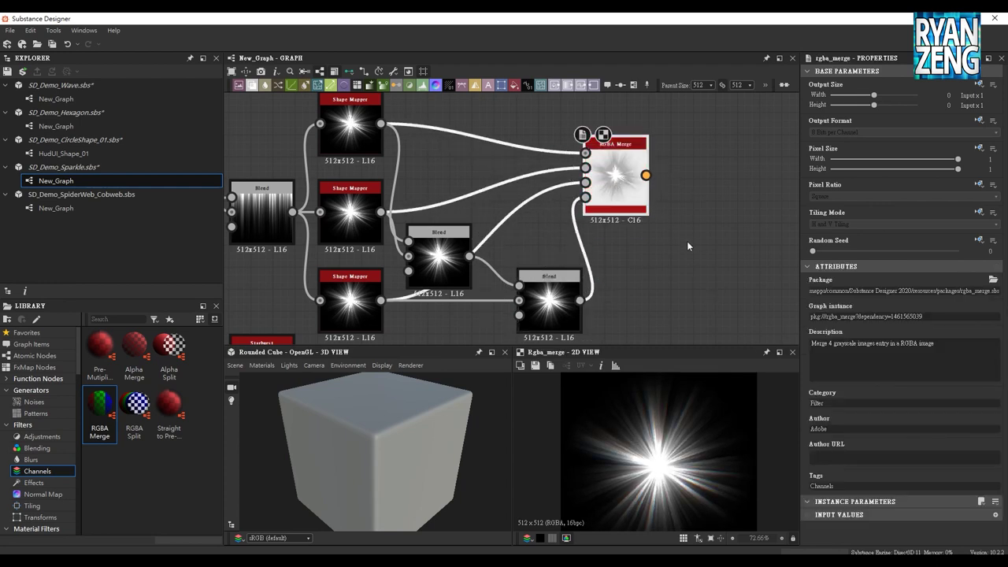
# Check the sparkle's transparency by toggling the 2D preview between checkerboard and black backgrounds
pyautogui.click(540, 539)
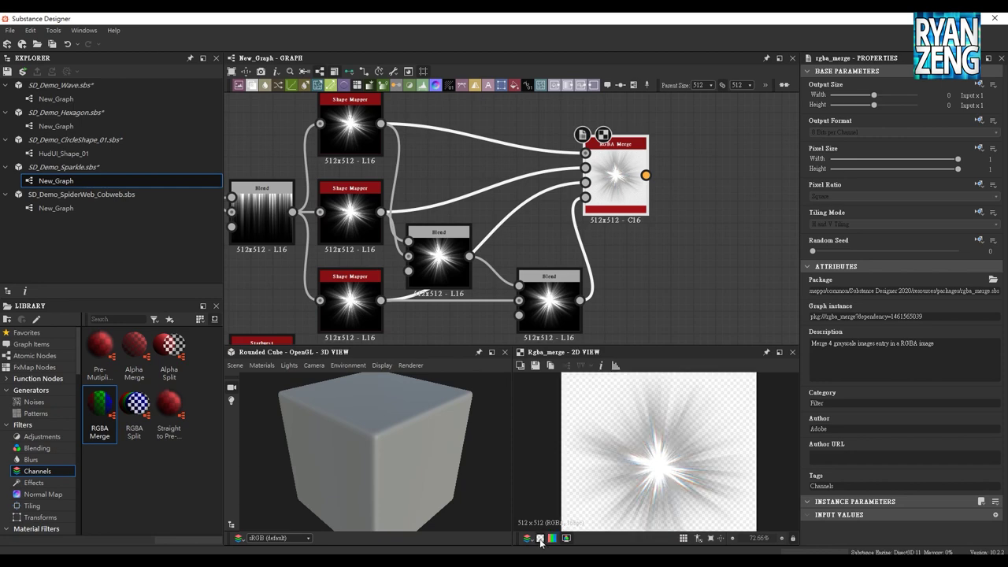
pyautogui.scroll(2, 668, 454)
pyautogui.scroll(1, 645, 432)
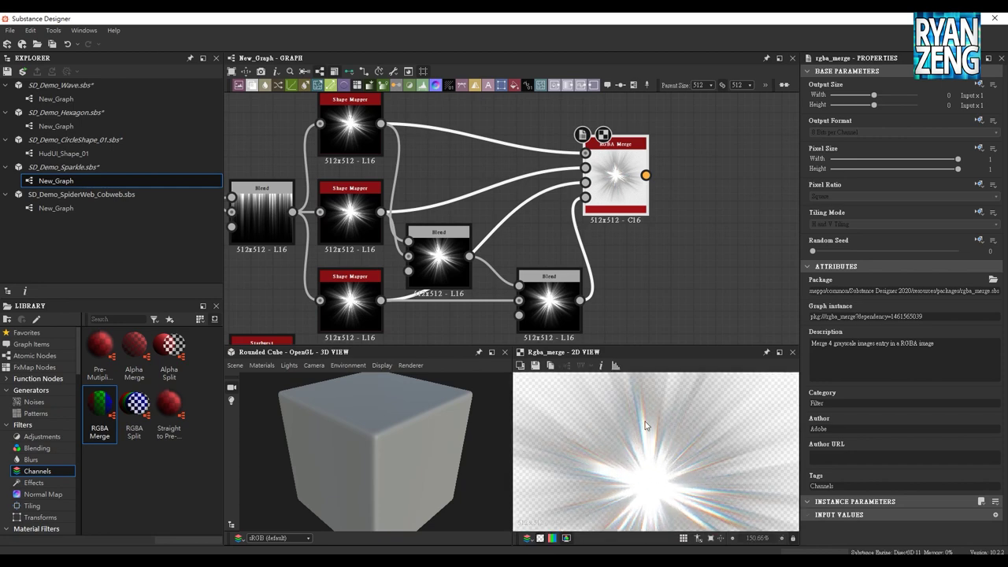
pyautogui.click(540, 539)
pyautogui.click(540, 539)
pyautogui.click(540, 538)
pyautogui.click(540, 539)
# Try a different Random Seed on the Clouds 3 node, then reset it to 0
pyautogui.scroll(-1, 642, 449)
pyautogui.scroll(-3, 642, 448)
pyautogui.scroll(-1, 642, 449)
pyautogui.moveTo(677, 276); pyautogui.dragTo(697, 266, button='middle')
pyautogui.scroll(-2, 667, 253)
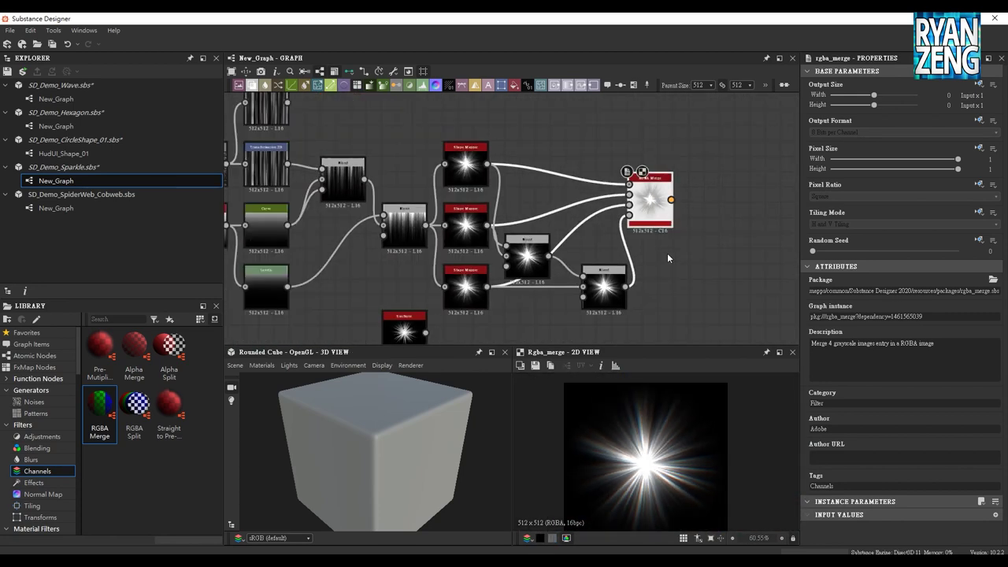
pyautogui.scroll(-1, 646, 251)
pyautogui.scroll(-1, 646, 251)
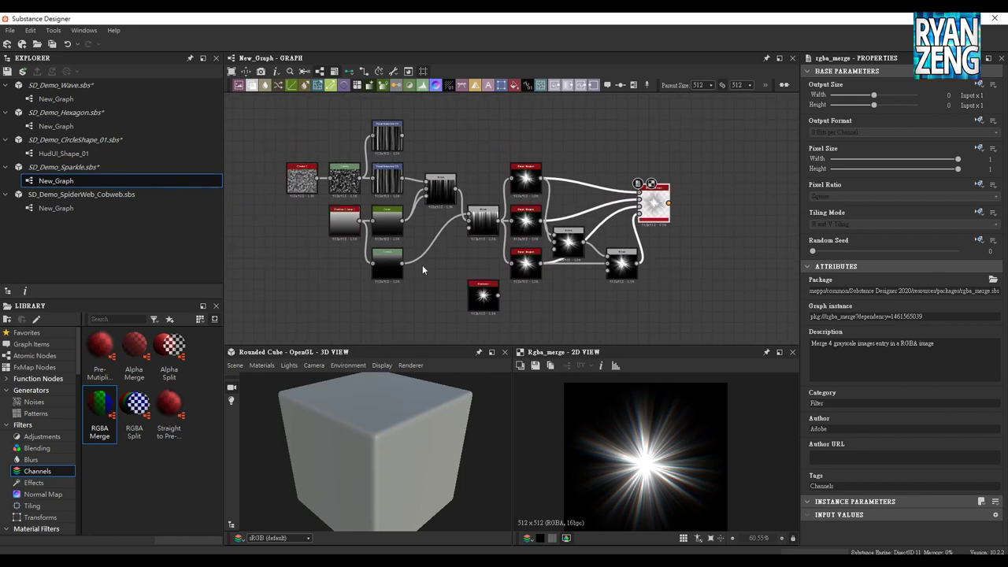
pyautogui.scroll(1, 446, 268)
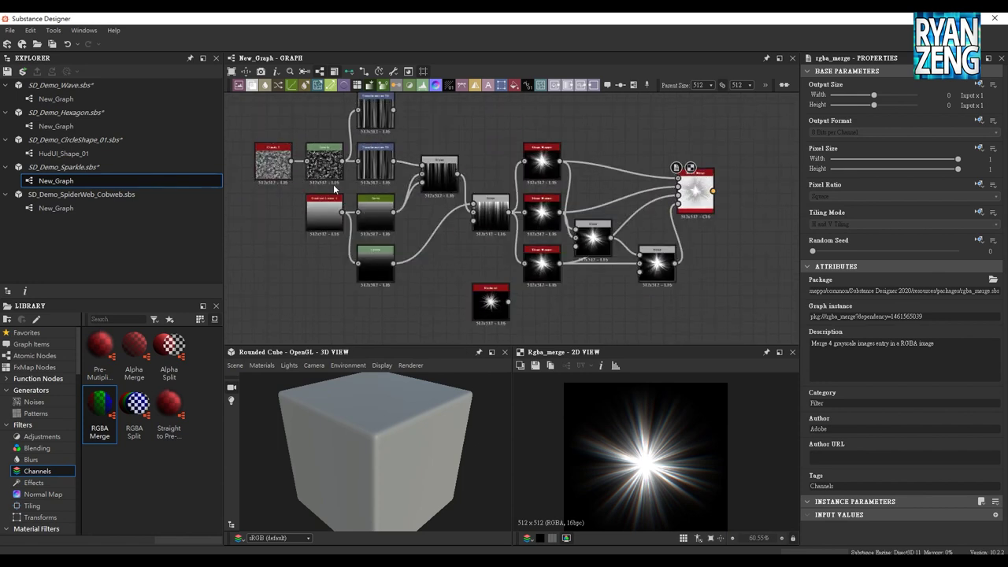
pyautogui.click(273, 163)
pyautogui.moveTo(813, 250)
pyautogui.mouseDown()
pyautogui.moveTo(901, 252)
pyautogui.moveTo(827, 252)
pyautogui.moveTo(936, 269)
pyautogui.moveTo(823, 257)
pyautogui.mouseUp()
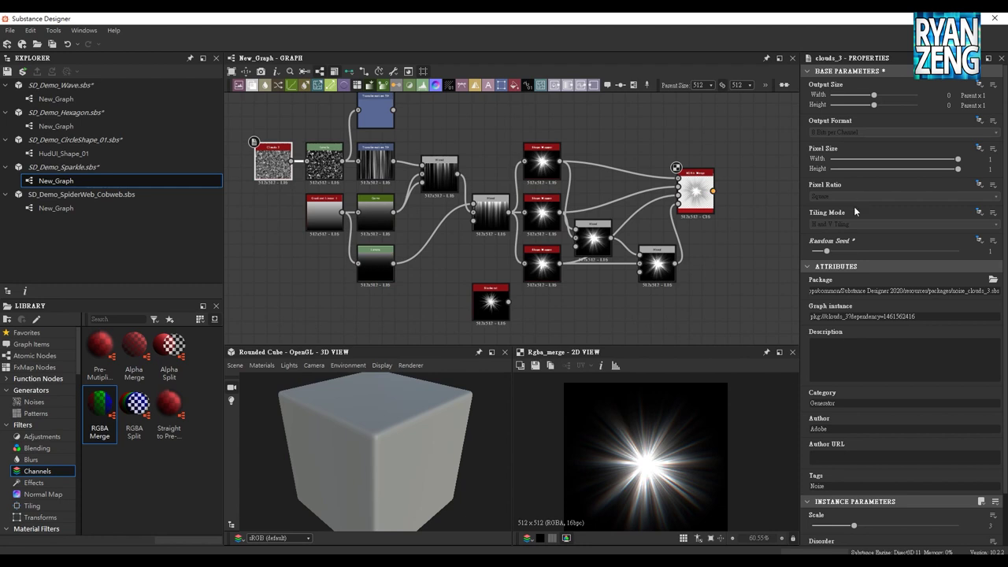
pyautogui.moveTo(829, 255); pyautogui.dragTo(813, 252)
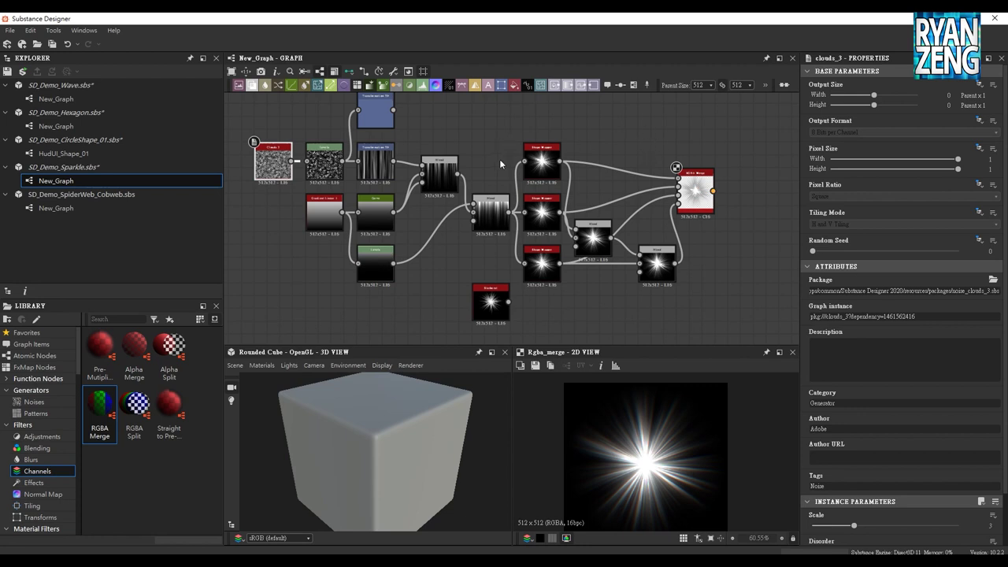
# Move the first Blend node above the top Shape Mapper, then open the spider web cobweb graph
pyautogui.moveTo(502, 147); pyautogui.dragTo(512, 127, button='middle')
pyautogui.moveTo(608, 221); pyautogui.dragTo(615, 181)
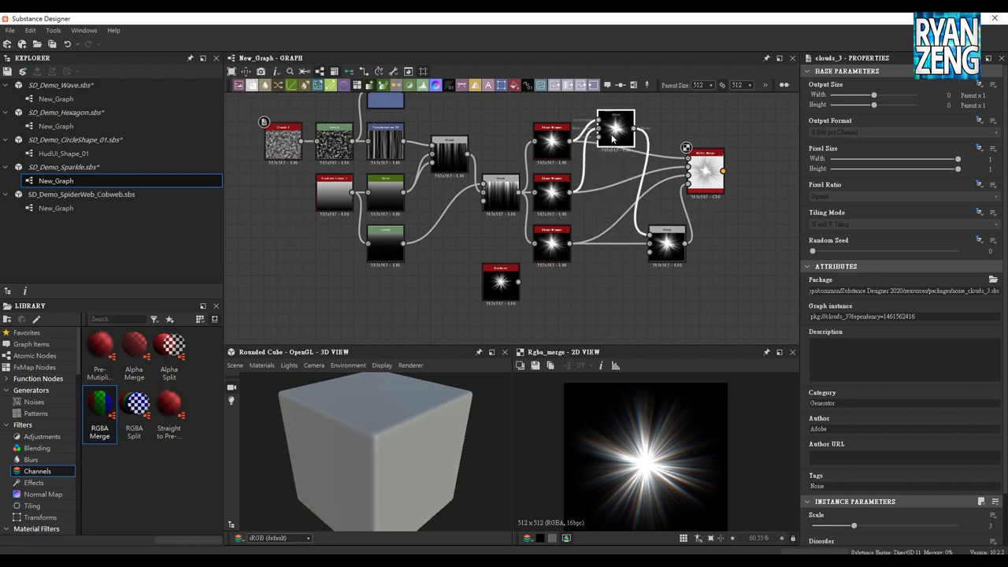
pyautogui.moveTo(615, 180); pyautogui.dragTo(628, 117)
pyautogui.moveTo(616, 166); pyautogui.dragTo(565, 170, button='middle')
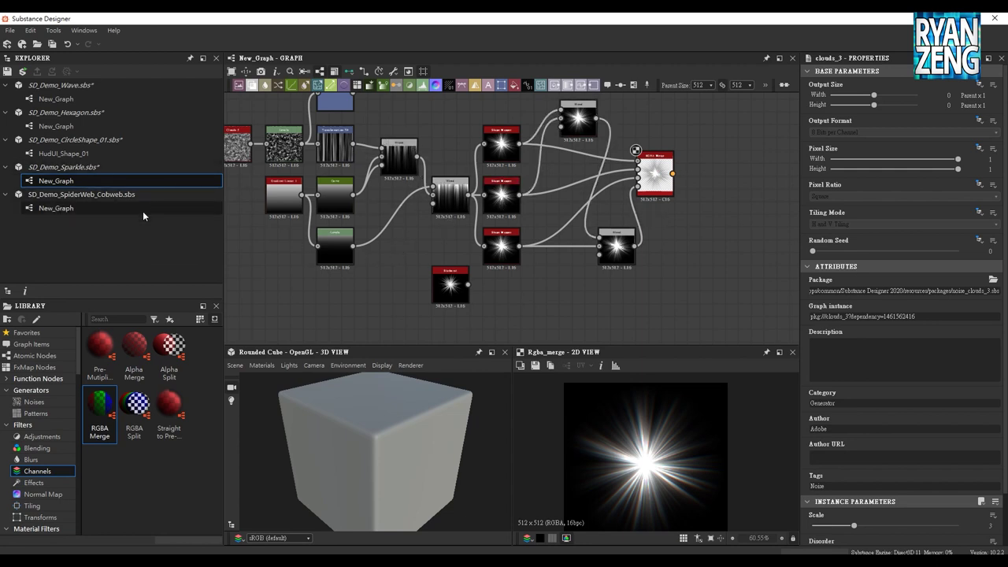
pyautogui.doubleClick(62, 208)
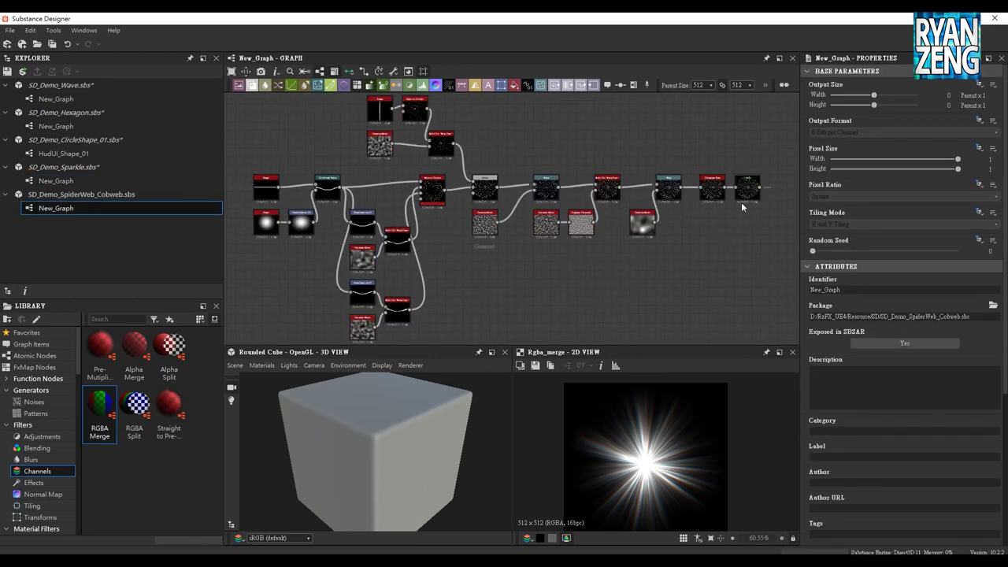
# Preview the cobweb graph's final Levels node, showing the white spider web
pyautogui.doubleClick(747, 202)
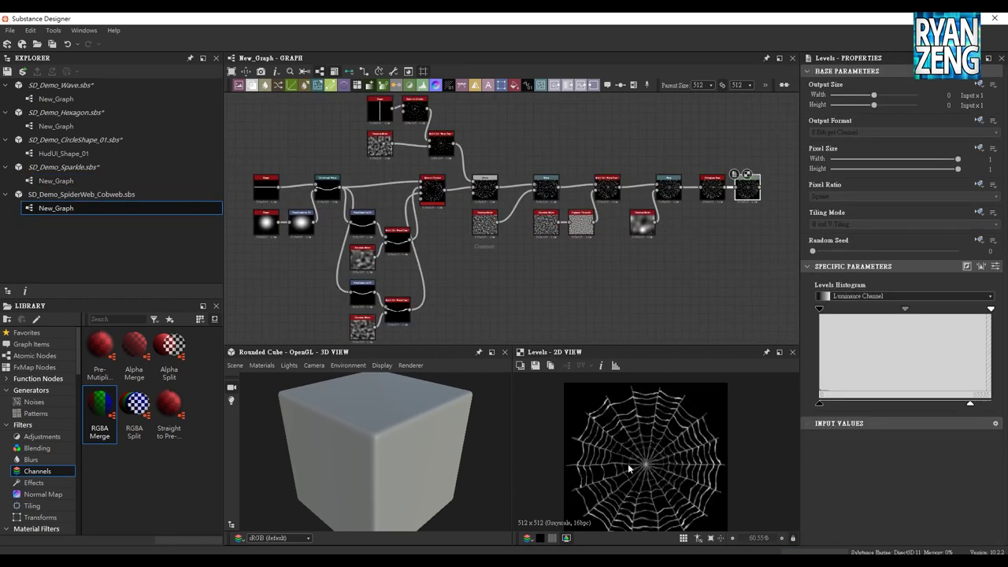
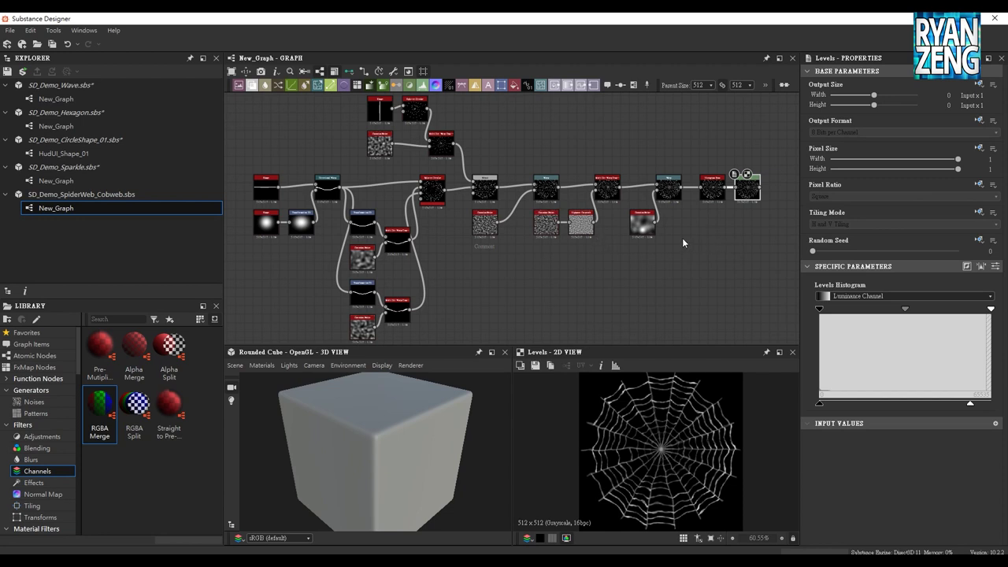
# Frame the start of the graph and preview the horizontal line Shape output
pyautogui.moveTo(360, 188); pyautogui.dragTo(431, 176, button='middle')
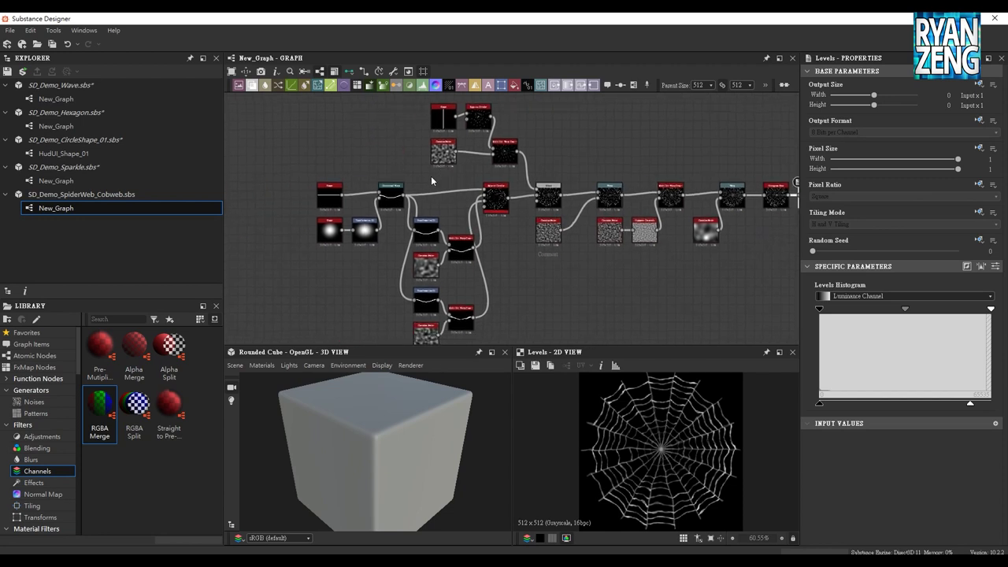
pyautogui.scroll(3, 417, 176)
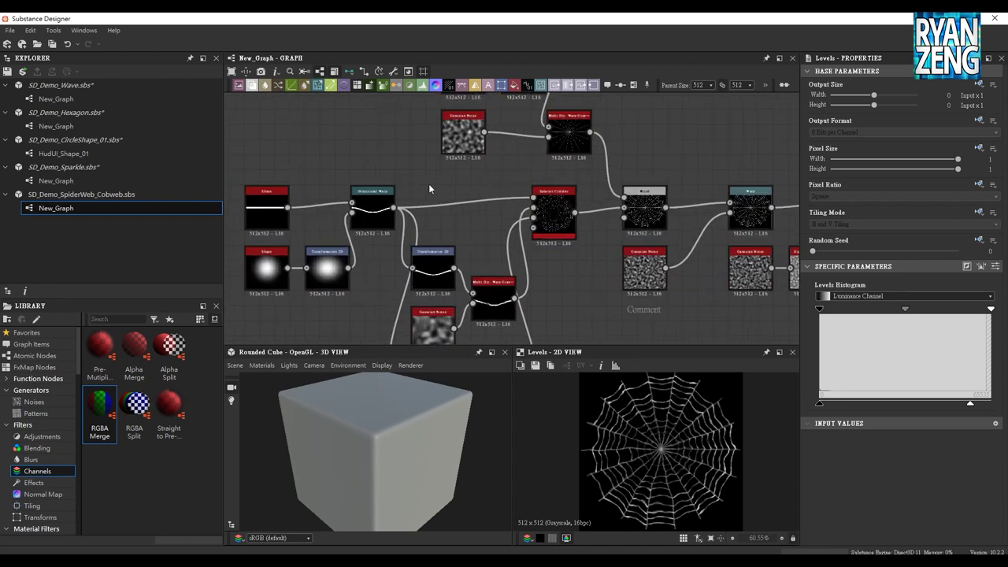
pyautogui.moveTo(429, 189); pyautogui.dragTo(475, 138, button='middle')
pyautogui.moveTo(406, 271); pyautogui.dragTo(381, 250, button='middle')
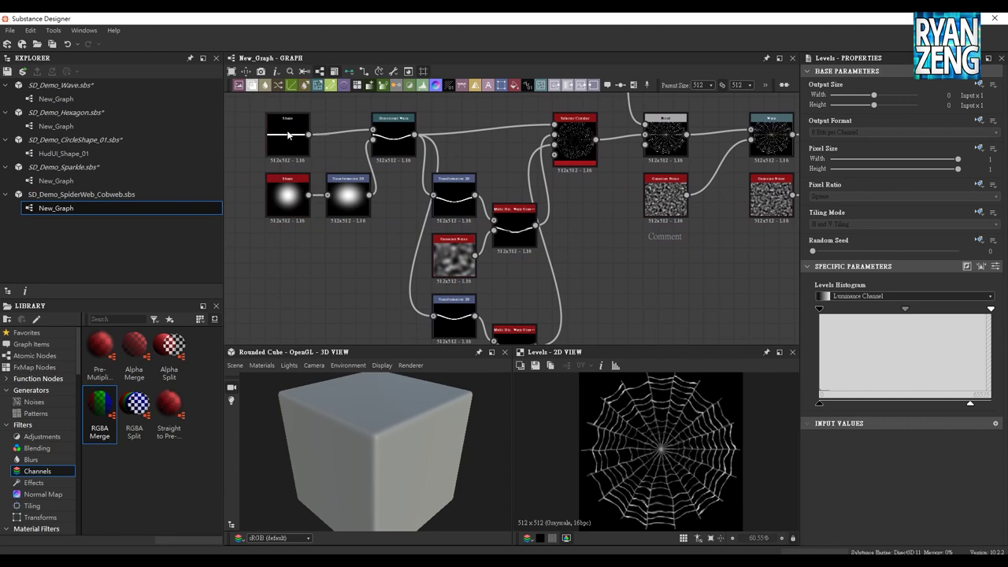
pyautogui.moveTo(625, 239); pyautogui.dragTo(552, 218, button='middle')
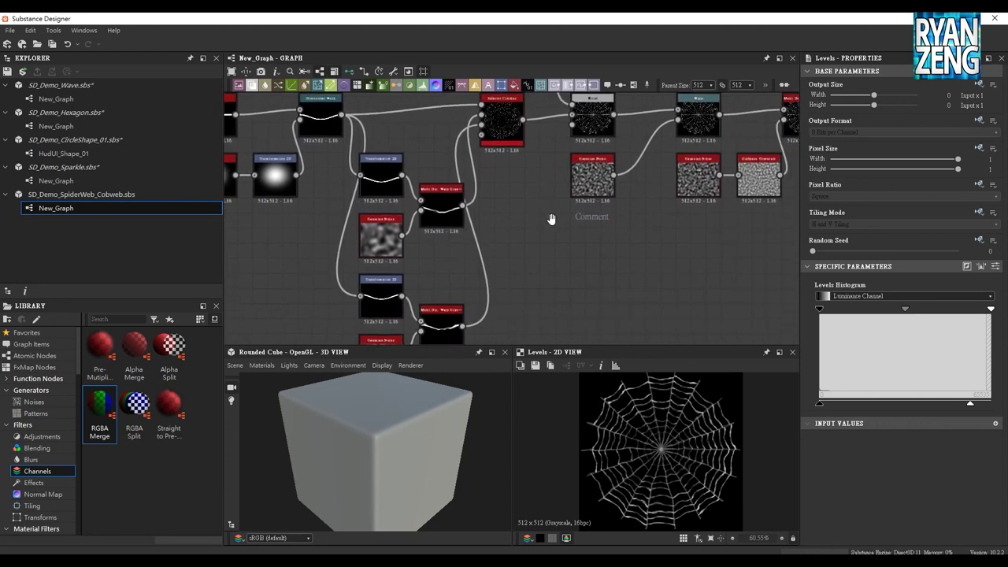
pyautogui.scroll(-1, 544, 205)
pyautogui.scroll(-1, 525, 196)
pyautogui.scroll(3, 528, 207)
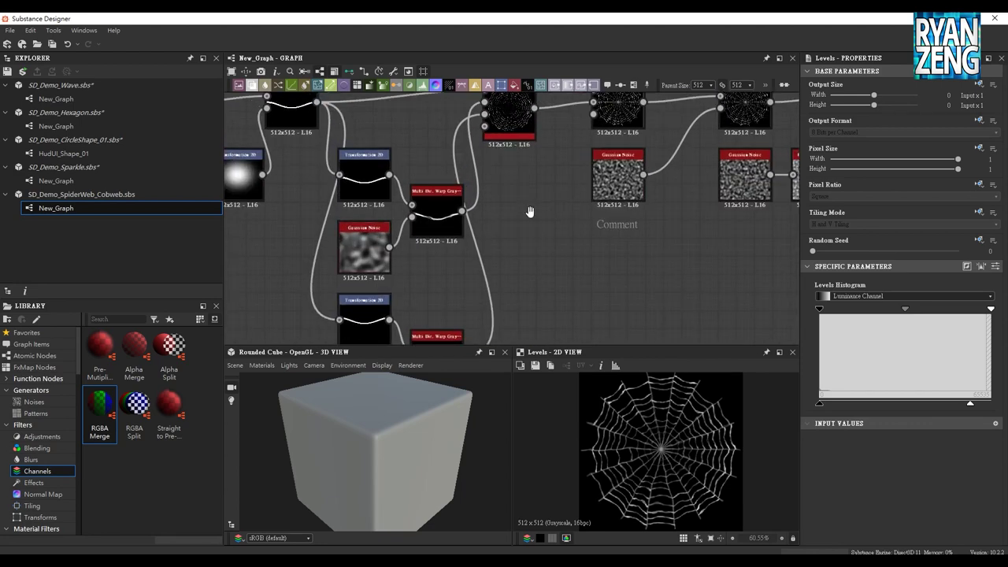
pyautogui.moveTo(530, 211); pyautogui.dragTo(729, 260, button='middle')
pyautogui.click(401, 154)
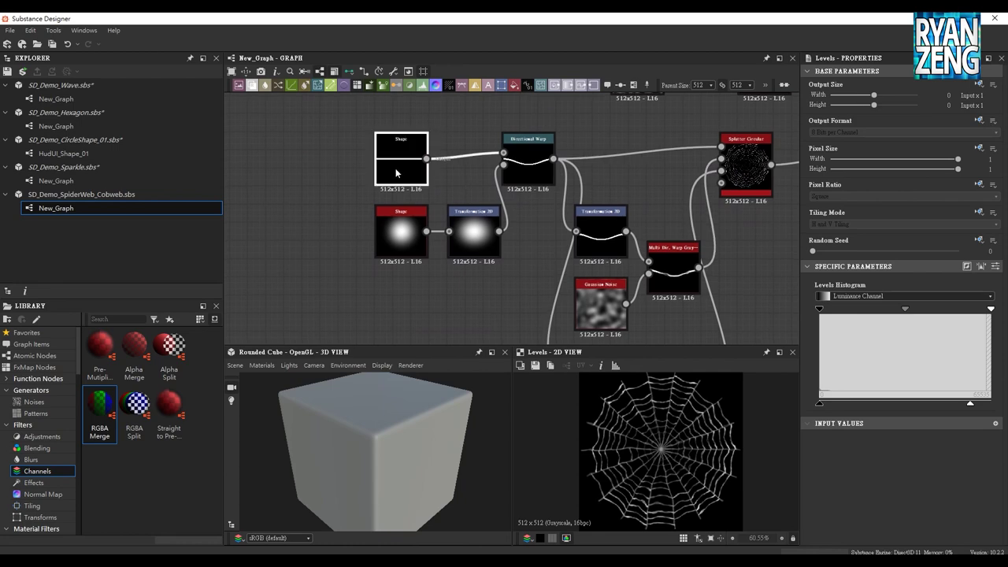
# Preview the Directional Warp and Transformation 2D outputs in the 2D view
pyautogui.scroll(3, 529, 157)
pyautogui.click(529, 157)
pyautogui.scroll(-2, 528, 237)
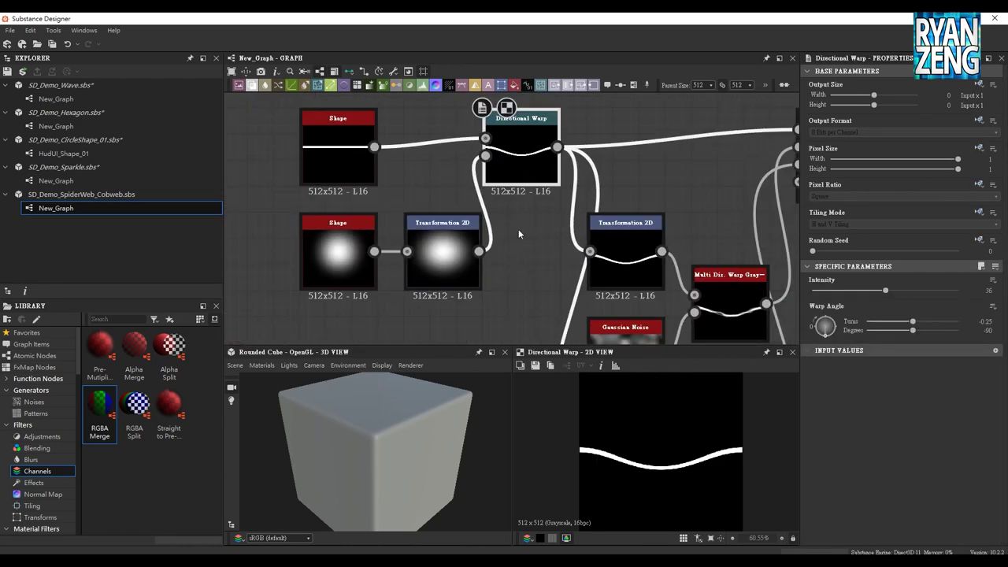
pyautogui.moveTo(531, 162)
pyautogui.mouseDown(button='middle')
pyautogui.moveTo(512, 165)
pyautogui.moveTo(577, 192)
pyautogui.mouseUp(button='middle')
pyautogui.scroll(-2, 514, 181)
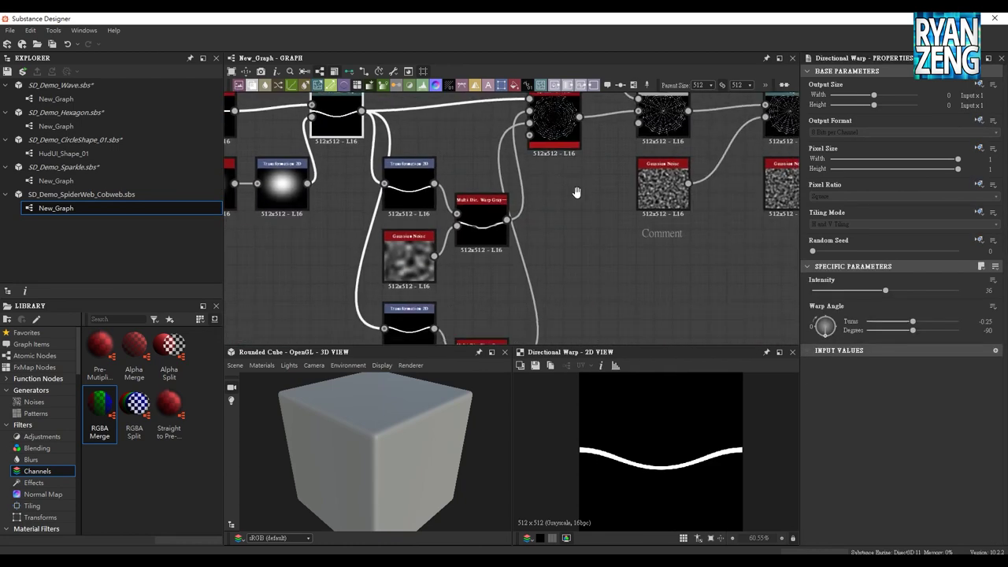
pyautogui.click(404, 164)
# Preview the Multi Dir. Warp's wavy line, then the Splatter Circular web rings
pyautogui.moveTo(508, 271); pyautogui.dragTo(505, 246, button='middle')
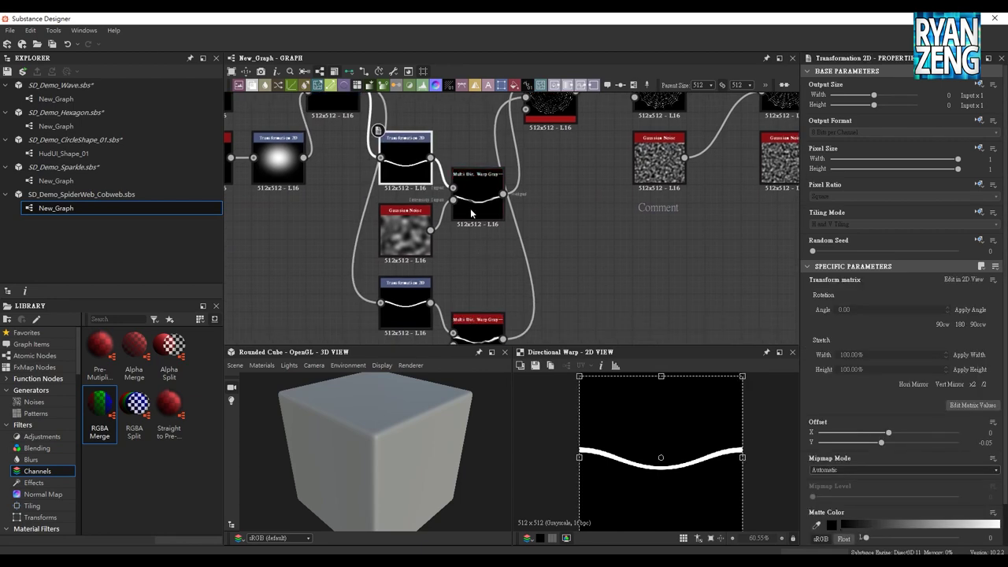
pyautogui.scroll(2, 472, 189)
pyautogui.click(484, 202)
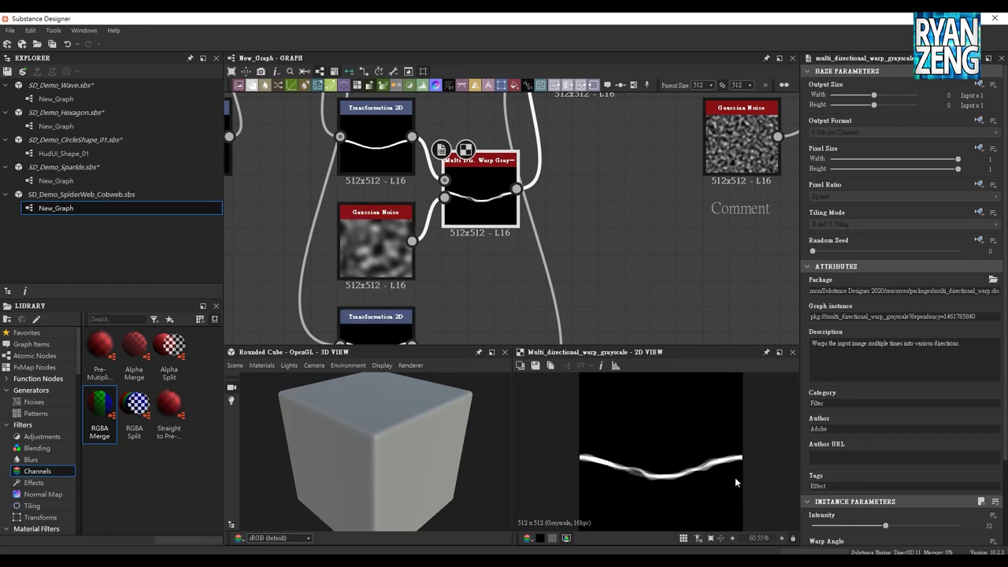
pyautogui.moveTo(582, 167); pyautogui.dragTo(468, 318, button='middle')
pyautogui.doubleClick(467, 213)
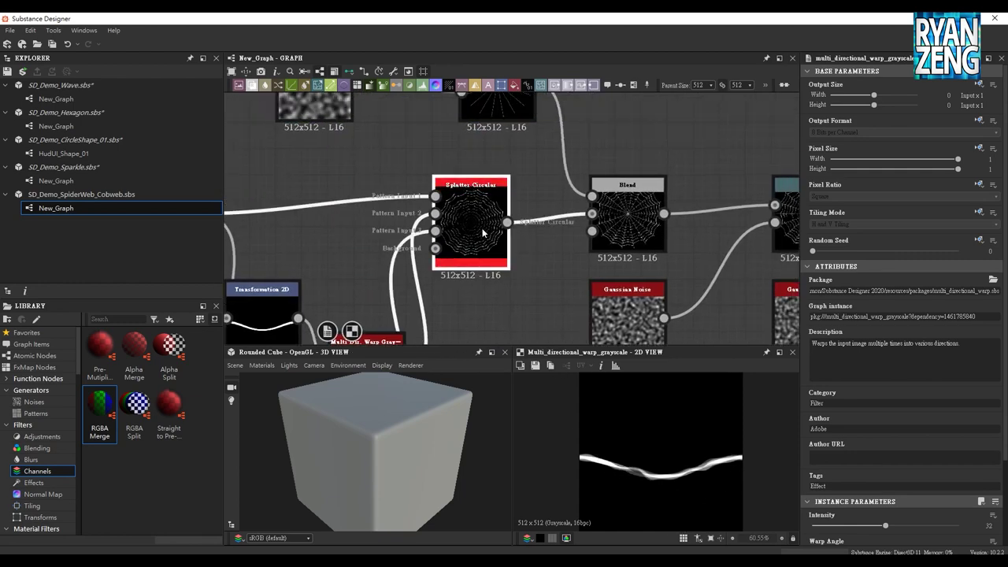
# Show the Patterns category in the Library and scroll down to Splatter Circular
pyautogui.scroll(5, 467, 214)
pyautogui.scroll(-3, 468, 224)
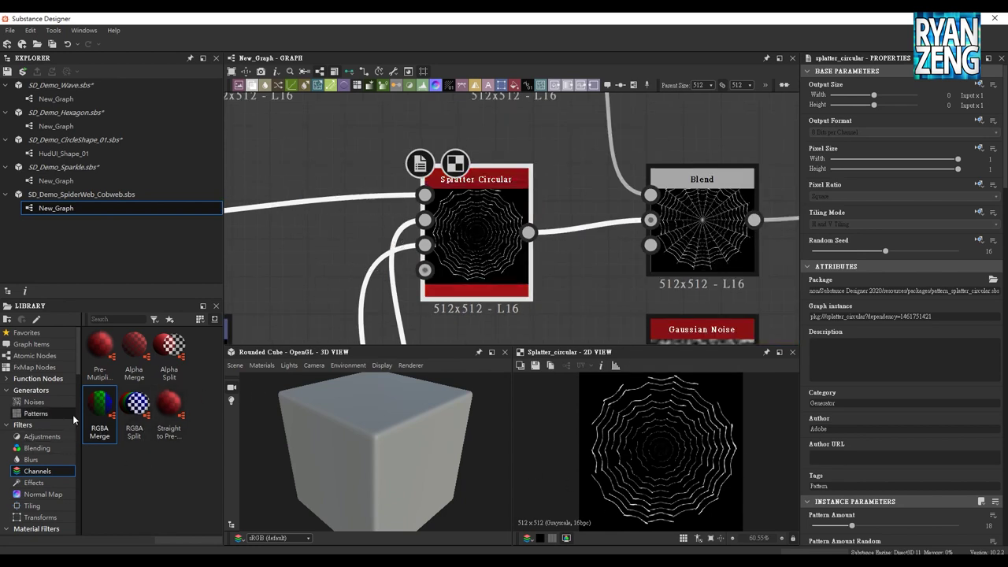
pyautogui.click(31, 414)
pyautogui.scroll(-10, 134, 445)
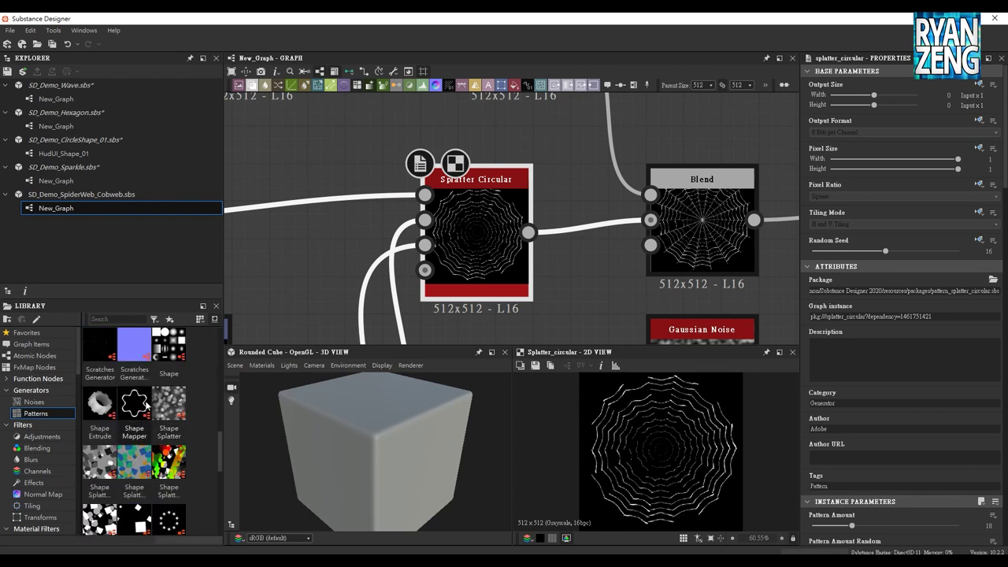
pyautogui.moveTo(220, 440); pyautogui.dragTo(220, 447)
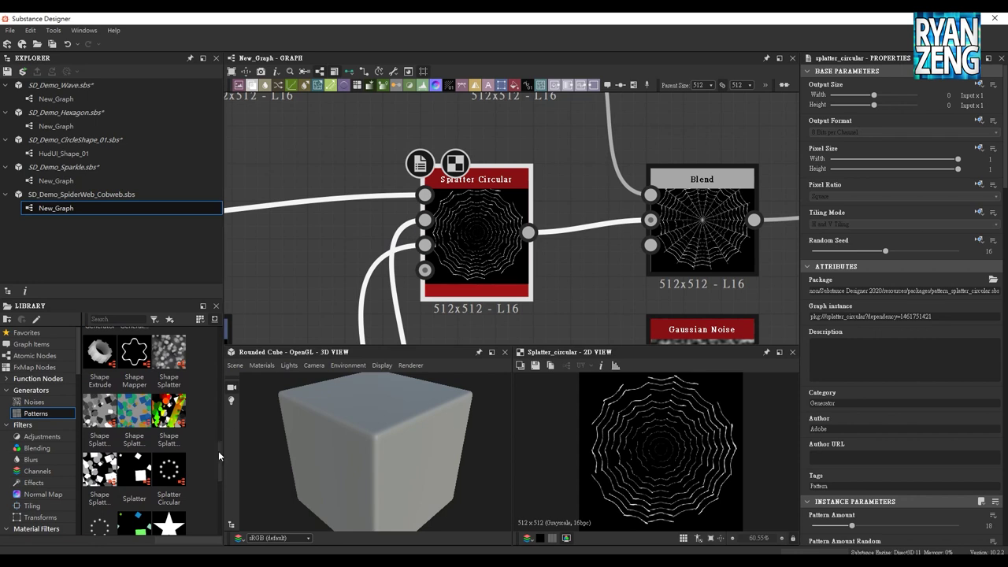
pyautogui.moveTo(219, 454); pyautogui.dragTo(219, 461)
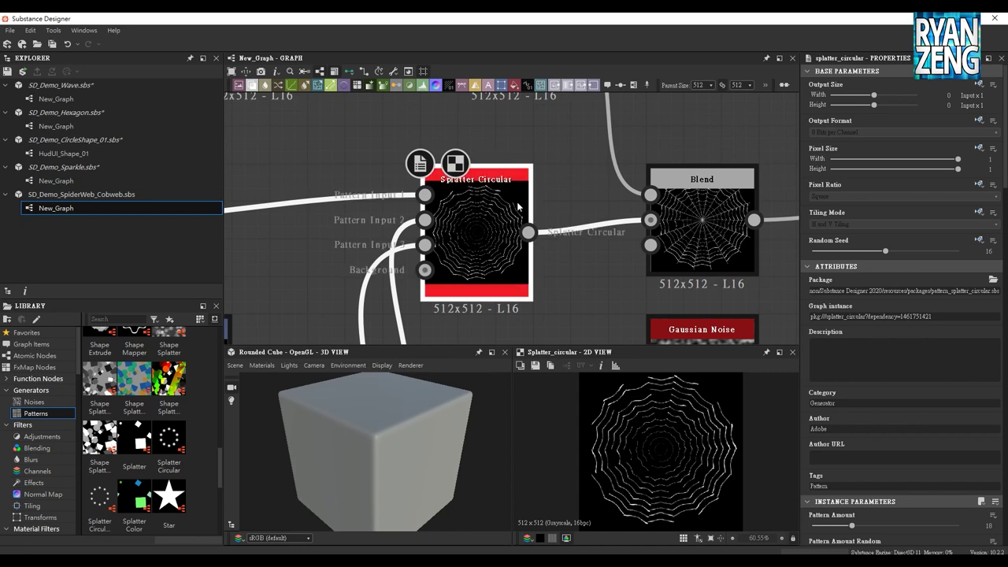
pyautogui.scroll(-1, 584, 189)
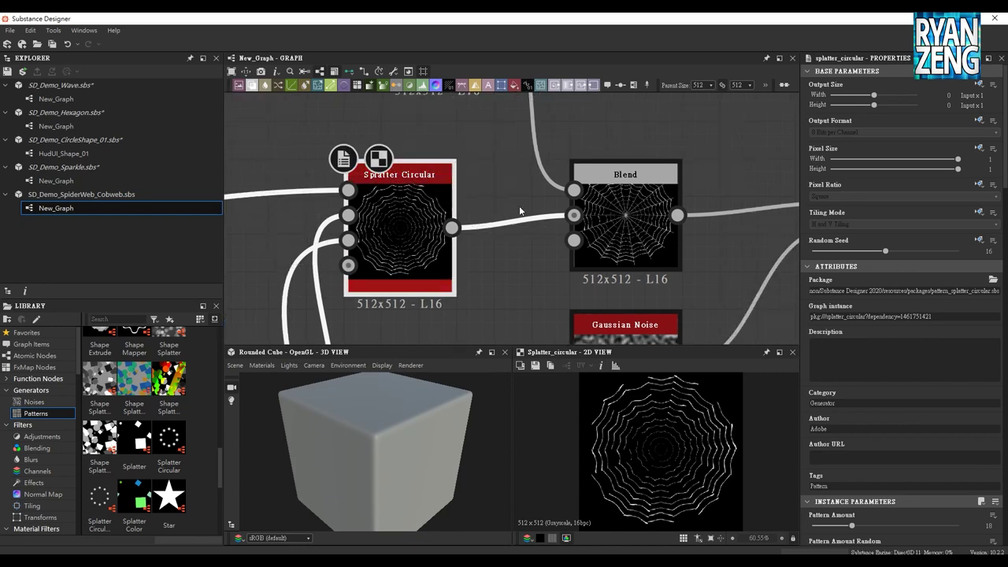
pyautogui.scroll(-1, 508, 185)
# Preview the second Multi Dir. Warp node's radial lines
pyautogui.moveTo(498, 185); pyautogui.dragTo(498, 260, button='middle')
pyautogui.doubleClick(460, 167)
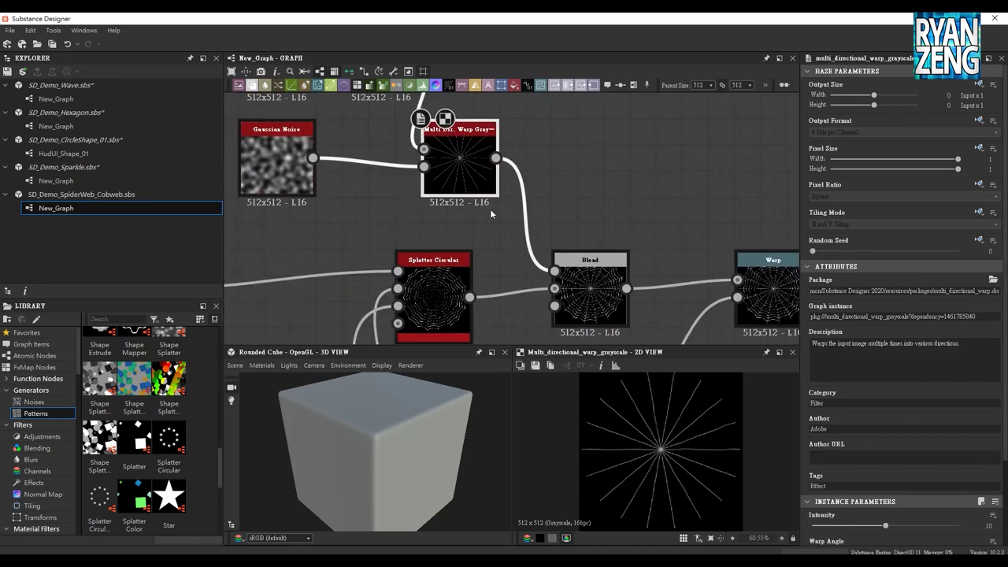
pyautogui.moveTo(638, 266)
pyautogui.mouseDown(button='middle')
pyautogui.moveTo(523, 179)
pyautogui.moveTo(441, 209)
pyautogui.mouseUp(button='middle')
# Preview the radial lines' sources: Splatter Circular, vertical line Shape, Gaussian Noise, and warped result
pyautogui.moveTo(551, 175)
pyautogui.mouseDown(button='middle')
pyautogui.moveTo(436, 252)
pyautogui.moveTo(653, 315)
pyautogui.mouseUp(button='middle')
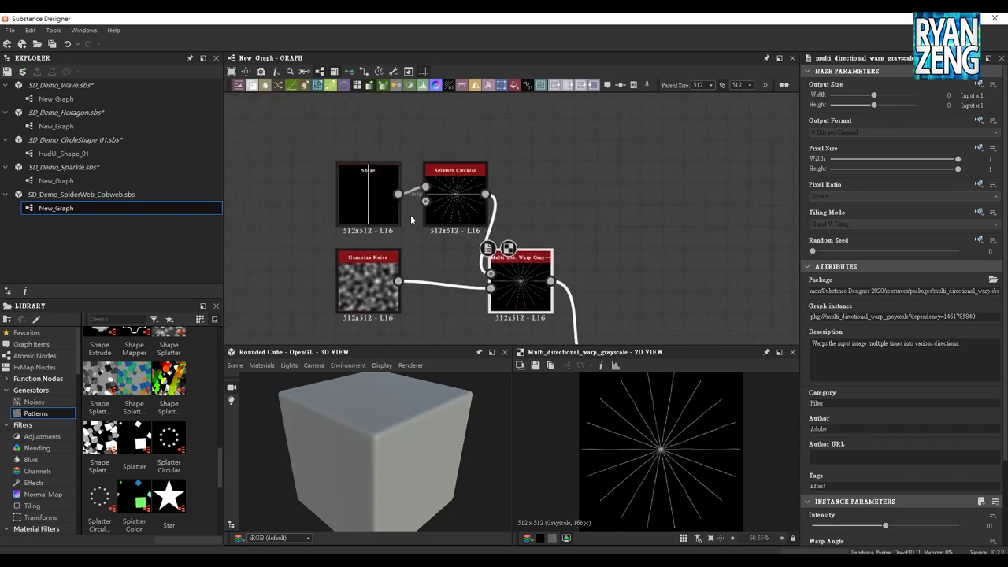
pyautogui.scroll(1, 478, 211)
pyautogui.click(479, 211)
pyautogui.doubleClick(478, 211)
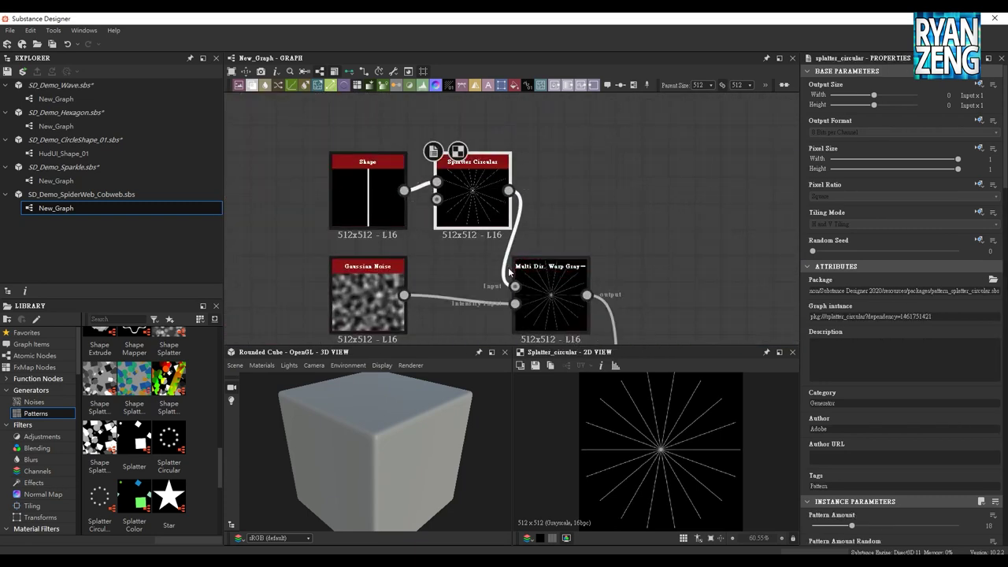
pyautogui.doubleClick(368, 193)
pyautogui.doubleClick(486, 210)
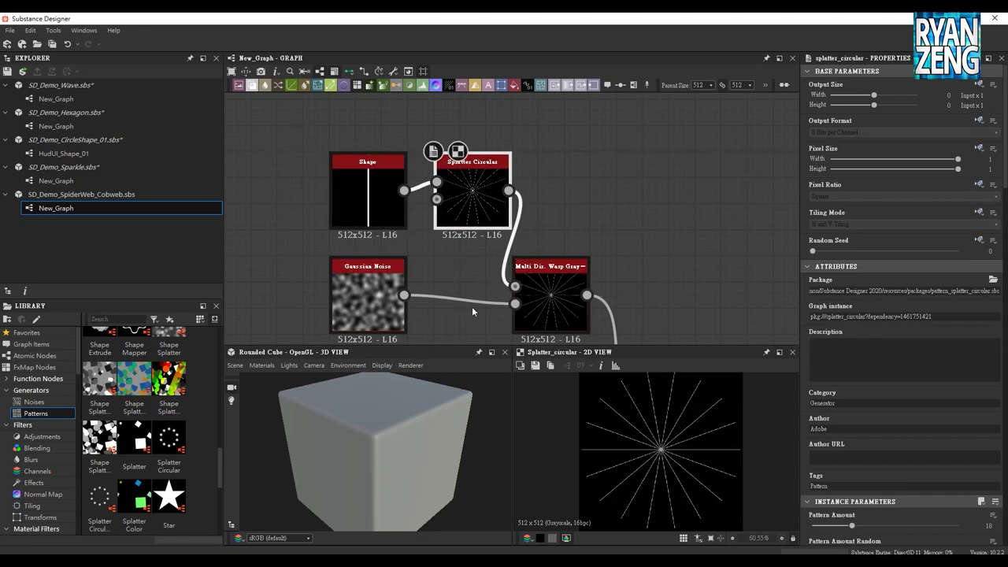
pyautogui.doubleClick(367, 298)
pyautogui.doubleClick(547, 309)
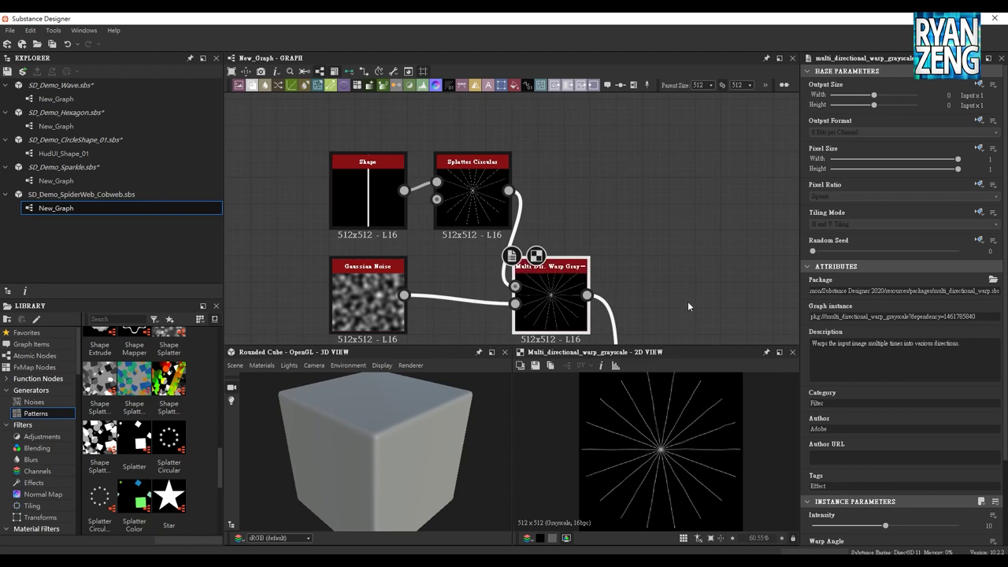
# Preview the Blend node's combined web
pyautogui.moveTo(667, 296); pyautogui.dragTo(608, 209, button='middle')
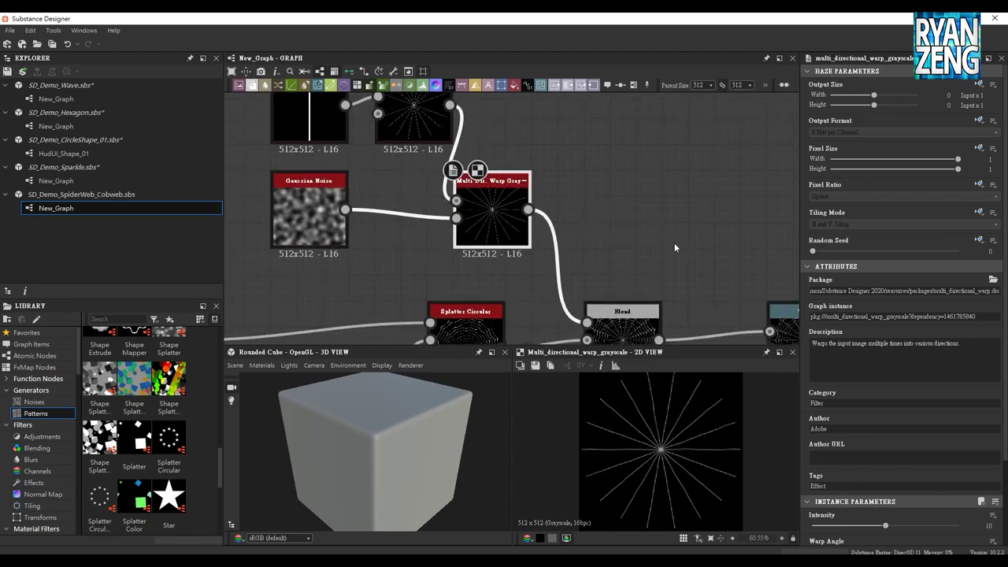
pyautogui.moveTo(669, 233); pyautogui.dragTo(600, 134, button='middle')
pyautogui.doubleClick(563, 225)
# Compare the Warp and Multi Dir. Warp Grayscale outputs in the 2D view
pyautogui.moveTo(616, 246); pyautogui.dragTo(577, 221, button='middle')
pyautogui.moveTo(543, 296)
pyautogui.mouseDown(button='middle')
pyautogui.moveTo(461, 265)
pyautogui.moveTo(294, 257)
pyautogui.mouseUp(button='middle')
pyautogui.doubleClick(611, 158)
pyautogui.doubleClick(653, 151)
pyautogui.scroll(3, 668, 439)
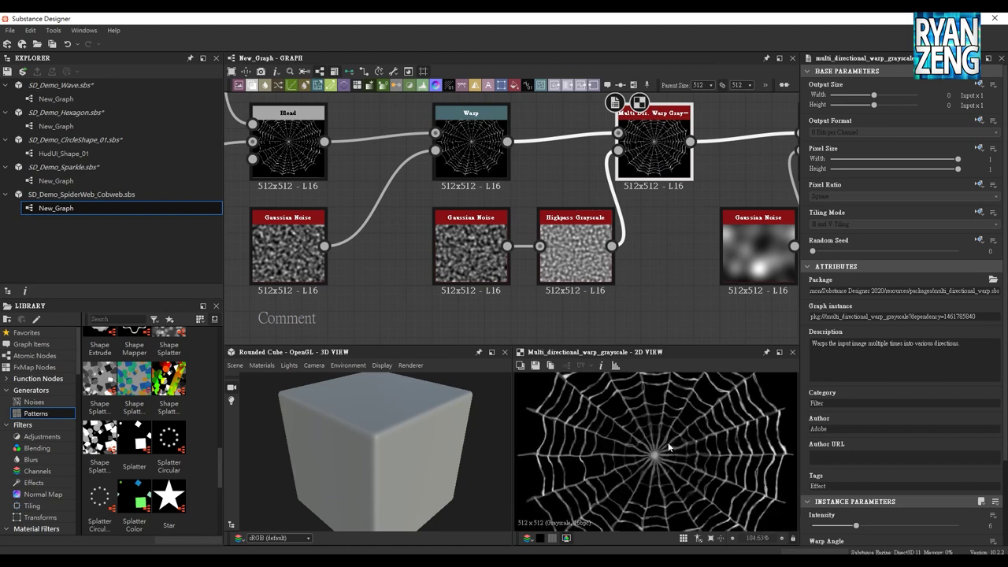
pyautogui.scroll(2, 668, 439)
pyautogui.doubleClick(471, 154)
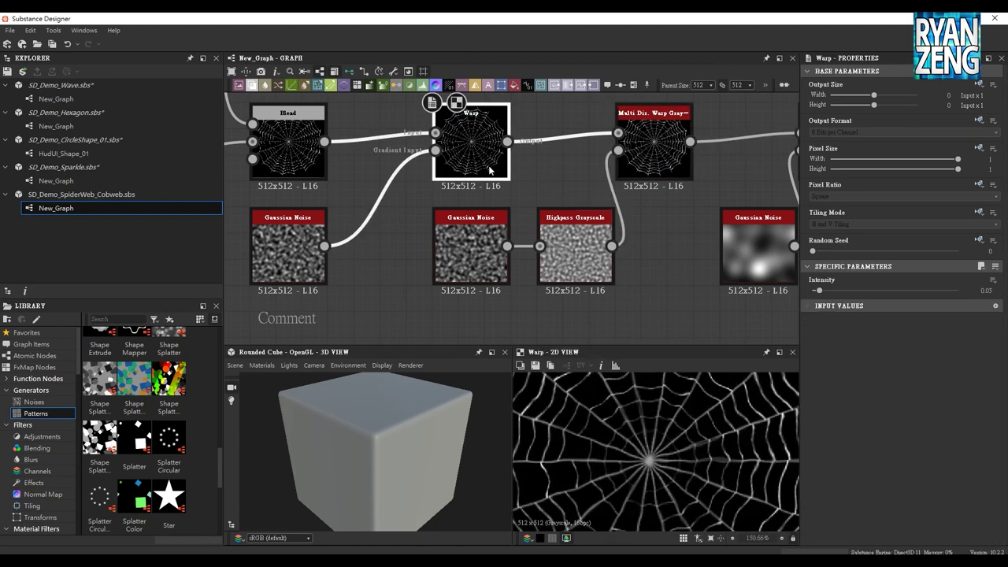
pyautogui.doubleClick(649, 163)
# Preview the Warp output and then the Histogram Scan output
pyautogui.moveTo(649, 162); pyautogui.dragTo(571, 159, button='middle')
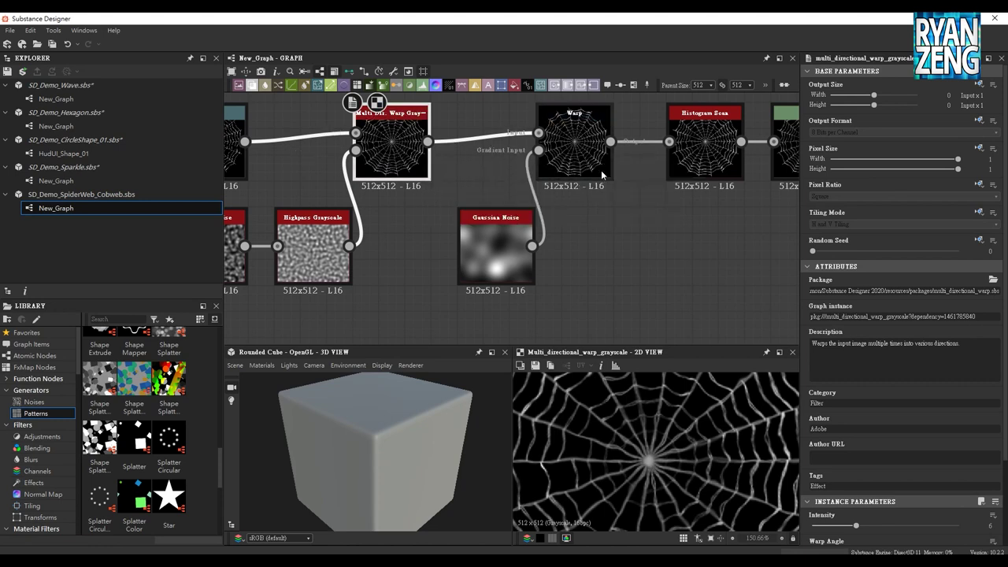
pyautogui.click(587, 170)
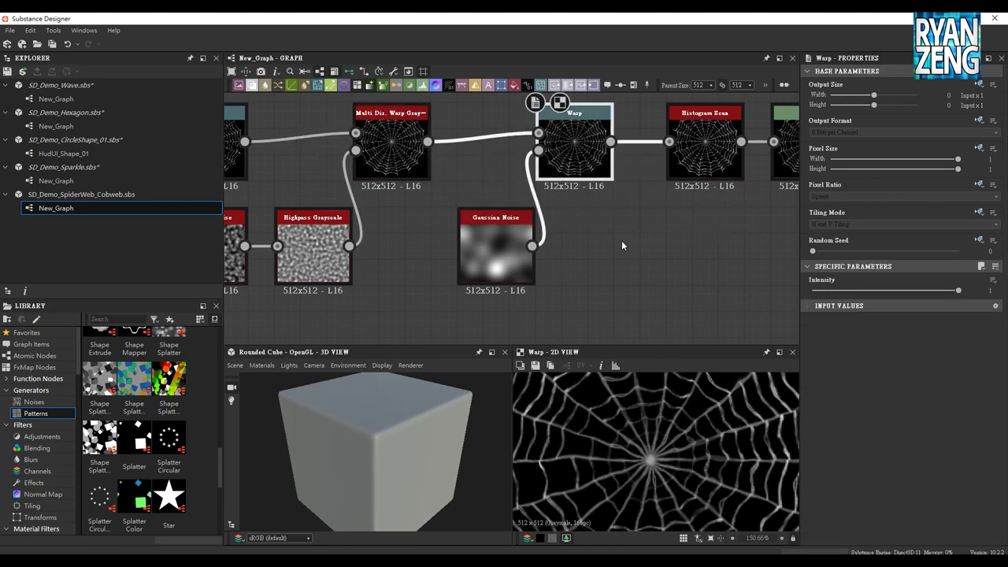
pyautogui.moveTo(594, 252); pyautogui.dragTo(584, 227, button='middle')
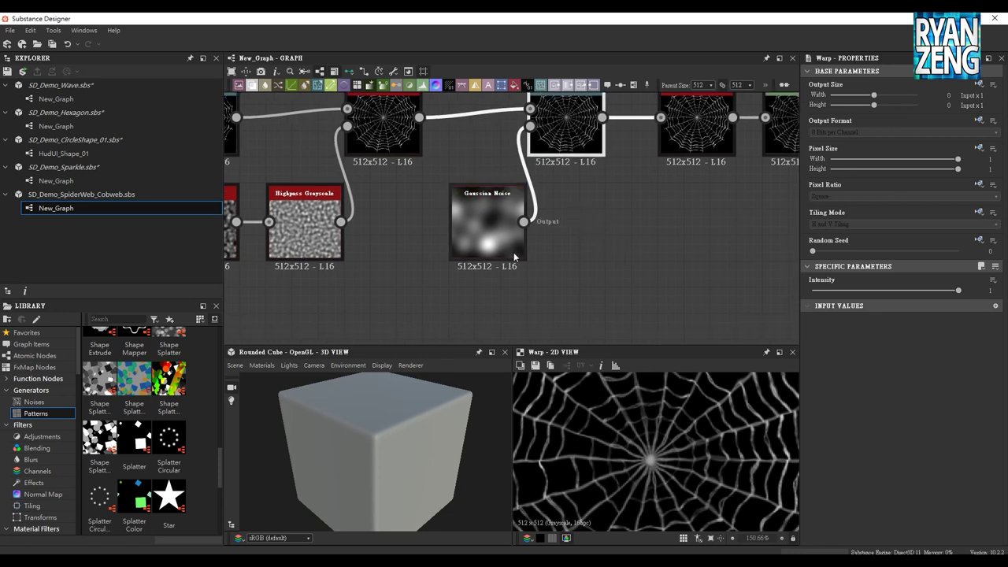
pyautogui.moveTo(501, 245); pyautogui.dragTo(352, 300, button='middle')
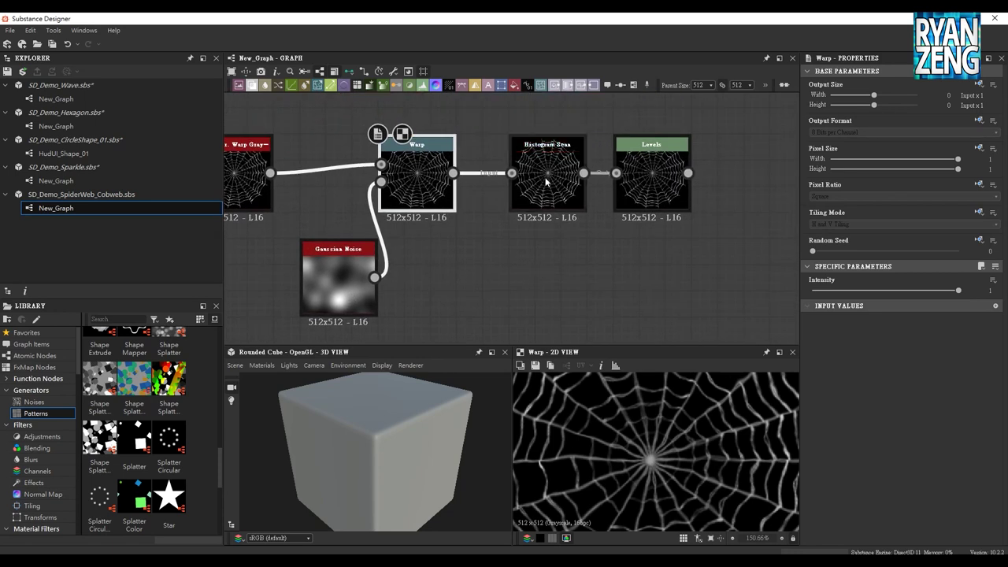
pyautogui.click(546, 179)
# Preview the final Levels output and zoom the 2D view out
pyautogui.moveTo(621, 273); pyautogui.dragTo(572, 269, button='middle')
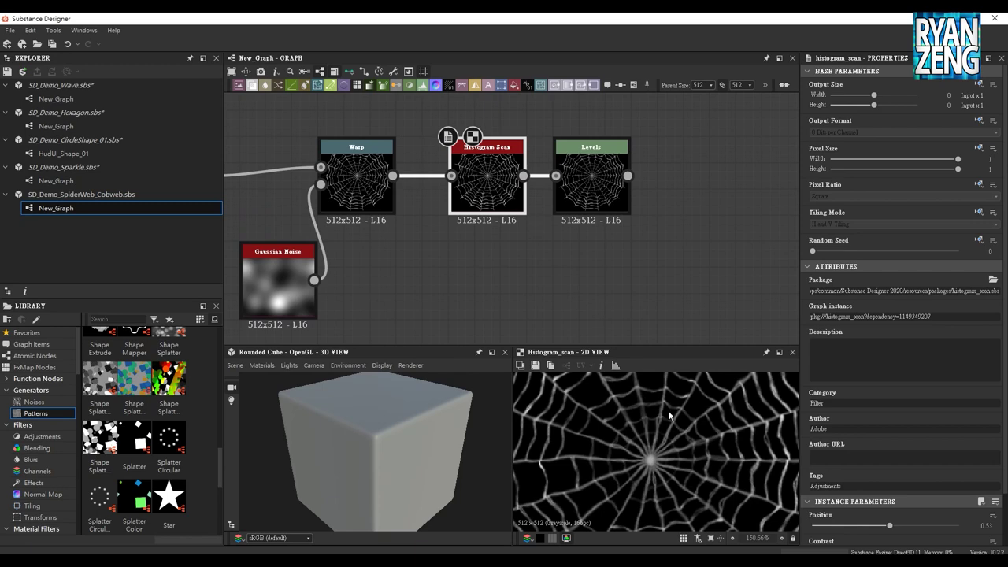
pyautogui.scroll(-2, 621, 447)
pyautogui.scroll(-1, 639, 441)
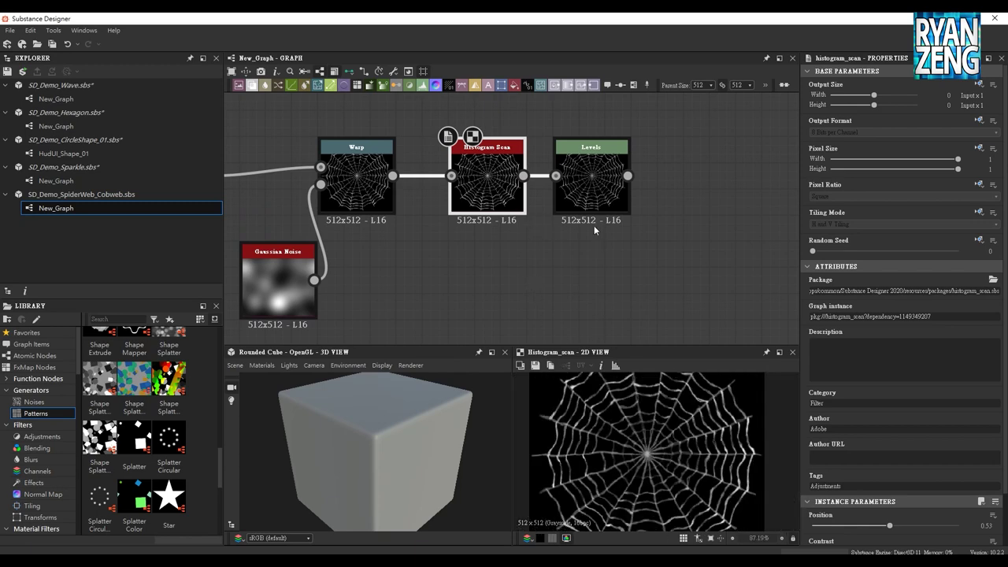
pyautogui.click(592, 192)
pyautogui.scroll(-1, 622, 283)
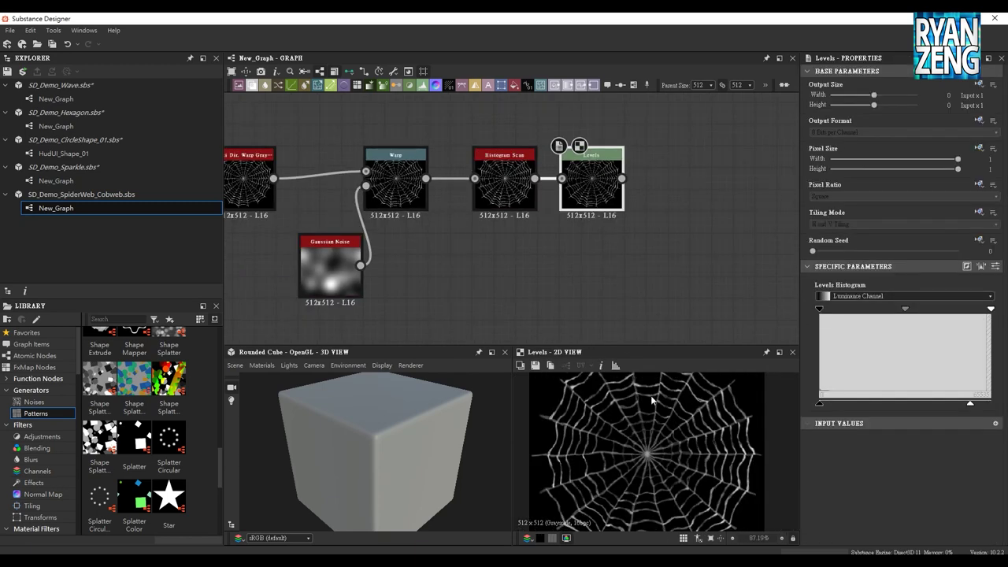
pyautogui.scroll(-2, 654, 394)
pyautogui.scroll(-2, 655, 411)
pyautogui.scroll(1, 655, 411)
# Pan back to the upstream Shape nodes and select Splatter Circular
pyautogui.moveTo(419, 282); pyautogui.dragTo(587, 283, button='middle')
pyautogui.scroll(-2, 588, 283)
pyautogui.moveTo(492, 293); pyautogui.dragTo(681, 291, button='middle')
pyautogui.moveTo(403, 301)
pyautogui.mouseDown(button='middle')
pyautogui.moveTo(574, 268)
pyautogui.moveTo(502, 274)
pyautogui.mouseUp(button='middle')
pyautogui.click(450, 177)
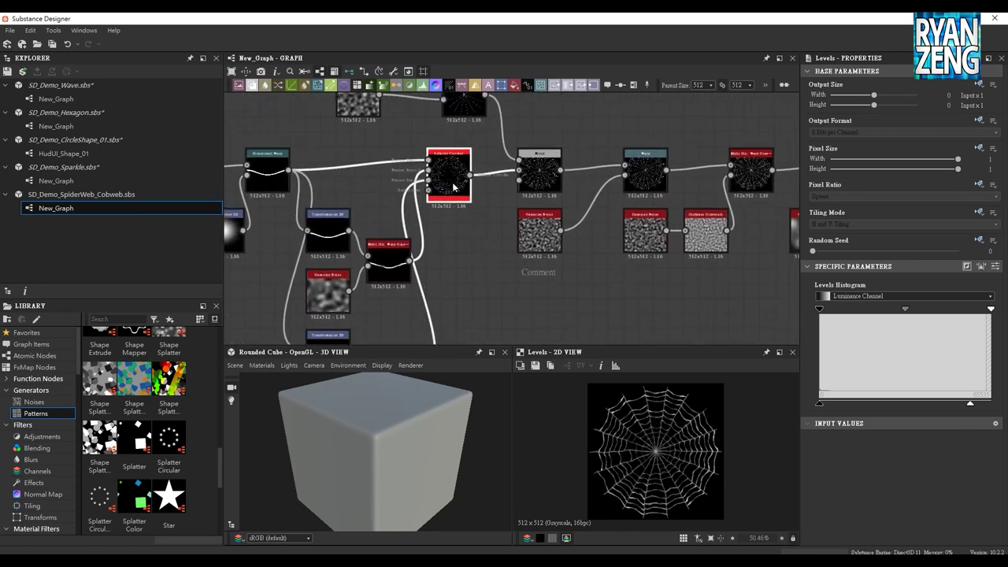
# Raise the Splatter Circular Random Seed to 13
pyautogui.moveTo(813, 251)
pyautogui.mouseDown()
pyautogui.moveTo(884, 252)
pyautogui.moveTo(839, 251)
pyautogui.moveTo(871, 262)
pyautogui.mouseUp()
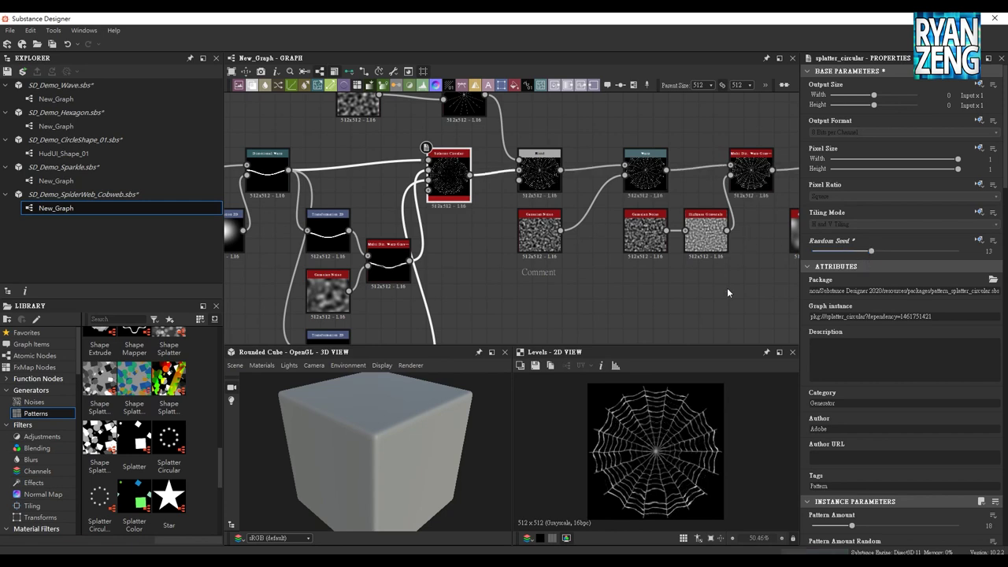
pyautogui.moveTo(727, 288); pyautogui.dragTo(534, 262, button='middle')
pyautogui.moveTo(736, 255); pyautogui.dragTo(572, 256, button='middle')
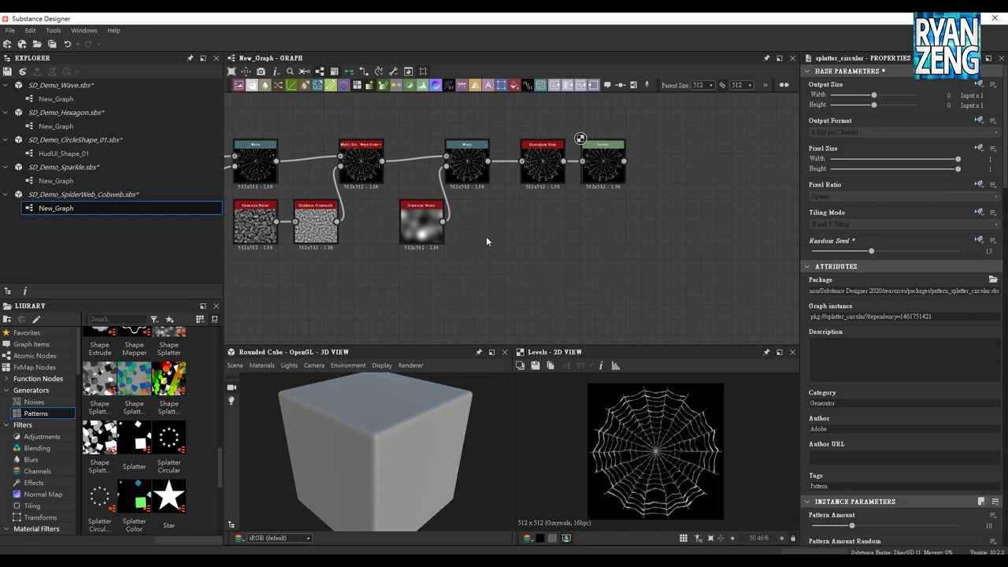
# Zoom and pan the graph so the entire cobweb node chain fits in view
pyautogui.moveTo(488, 223); pyautogui.dragTo(665, 260, button='middle')
pyautogui.scroll(-2, 665, 260)
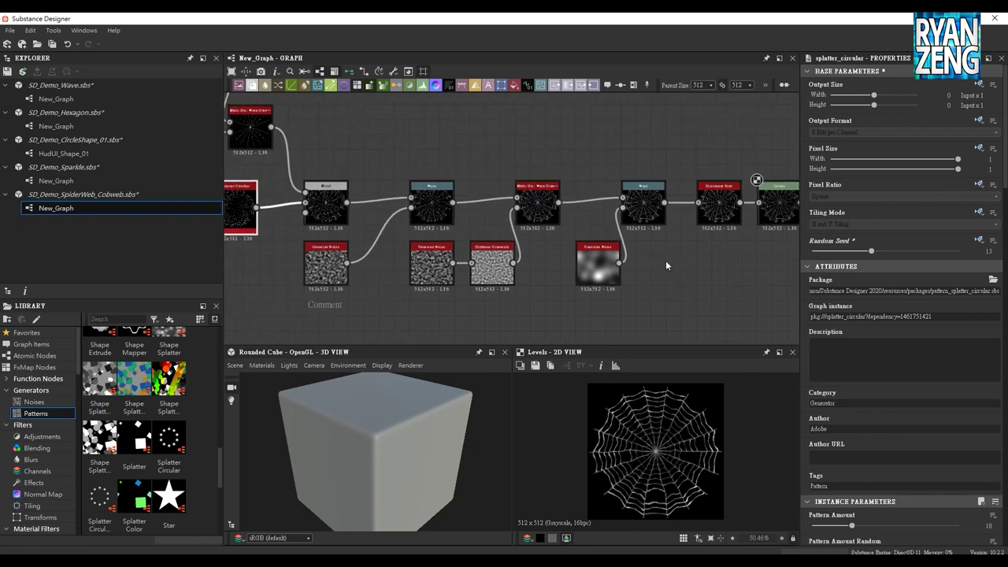
pyautogui.scroll(-1, 665, 260)
pyautogui.scroll(-2, 511, 157)
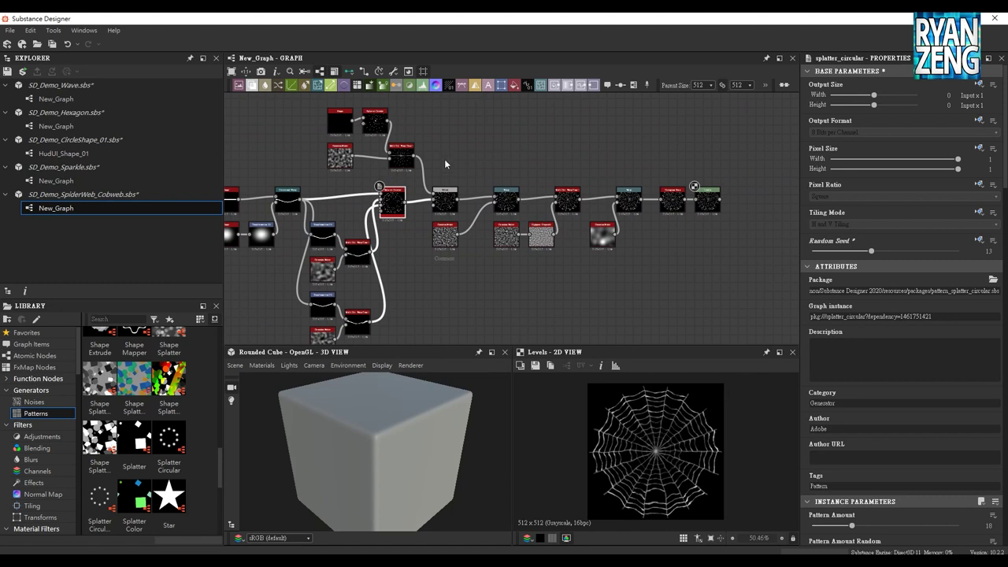
pyautogui.scroll(-1, 445, 158)
pyautogui.scroll(1, 505, 165)
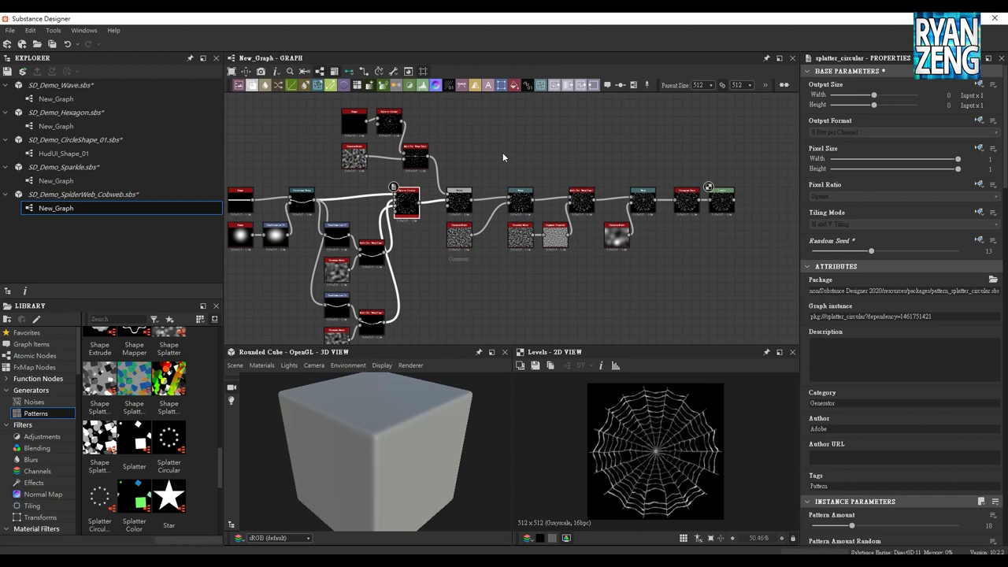
pyautogui.moveTo(477, 164); pyautogui.dragTo(518, 161, button='middle')
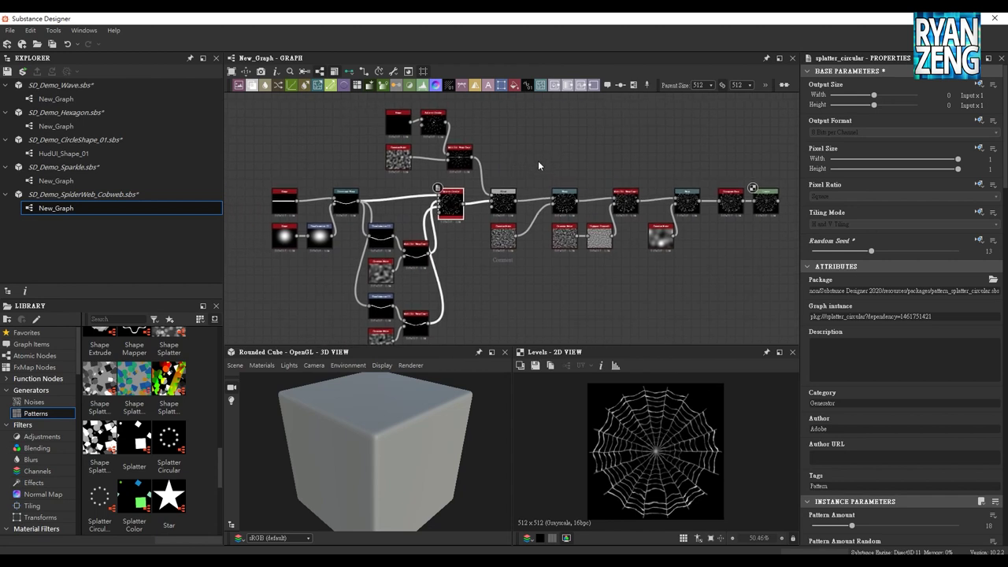
pyautogui.moveTo(517, 163); pyautogui.dragTo(526, 164, button='middle')
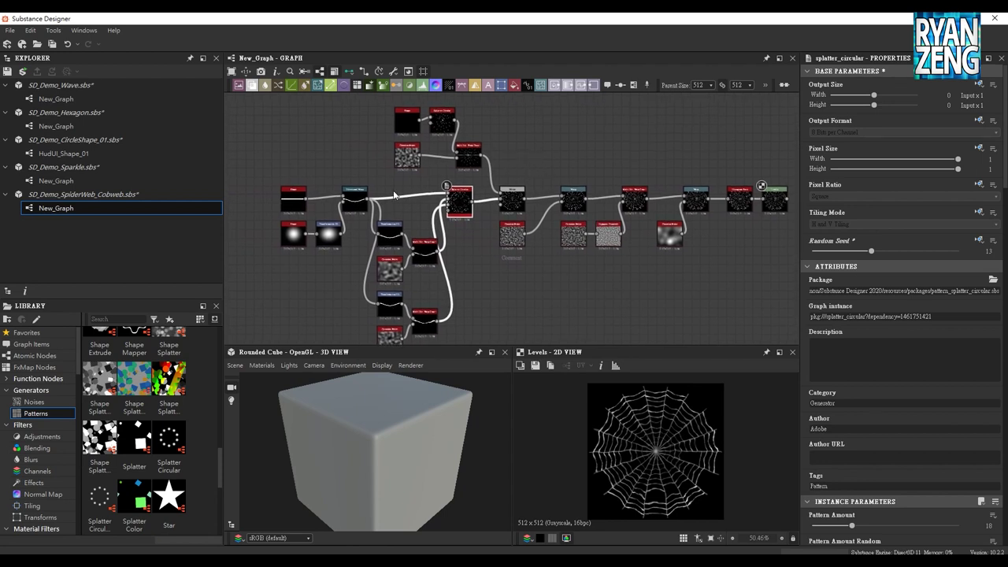
pyautogui.moveTo(391, 192); pyautogui.dragTo(406, 195, button='middle')
pyautogui.scroll(2, 425, 210)
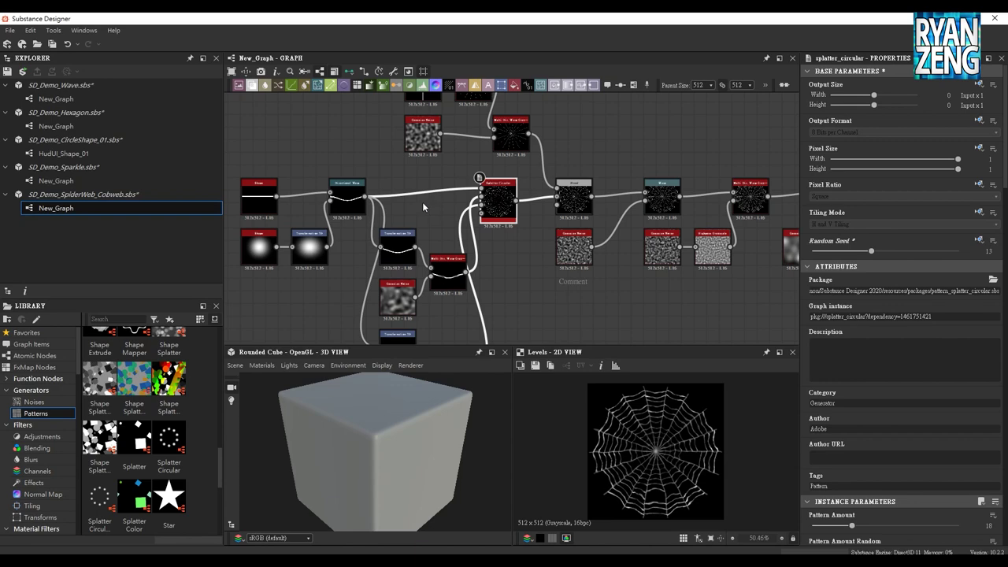
pyautogui.moveTo(417, 200); pyautogui.dragTo(381, 233, button='middle')
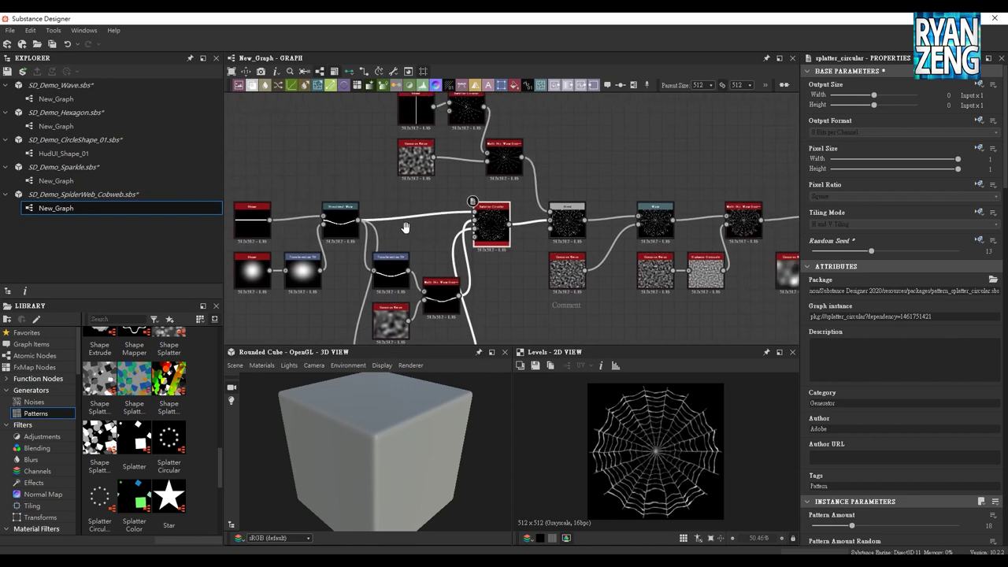
pyautogui.scroll(-3, 381, 234)
pyautogui.moveTo(472, 279); pyautogui.dragTo(459, 250, button='middle')
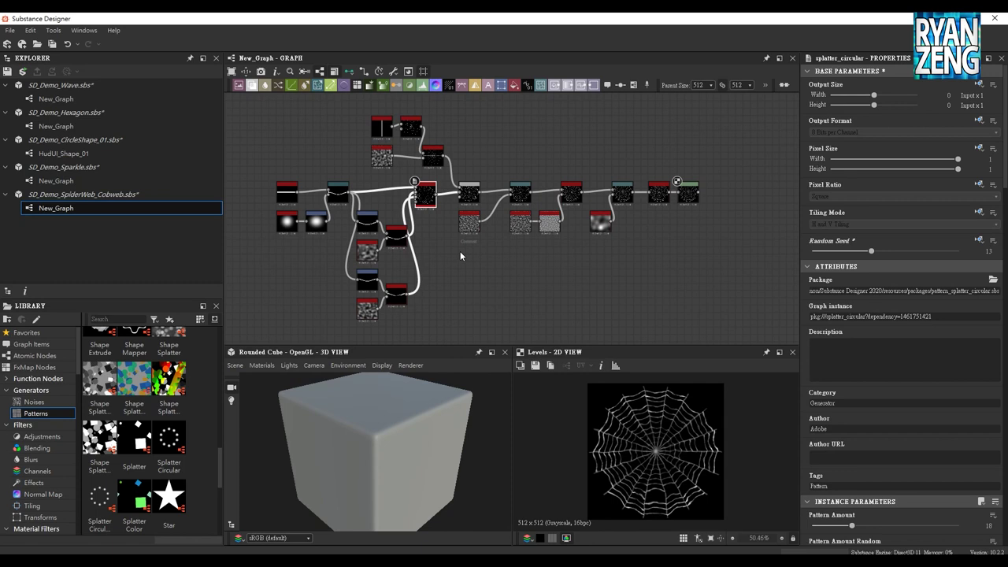
pyautogui.scroll(1, 473, 248)
pyautogui.moveTo(602, 266)
pyautogui.mouseDown(button='middle')
pyautogui.moveTo(591, 284)
pyautogui.moveTo(646, 280)
pyautogui.mouseUp(button='middle')
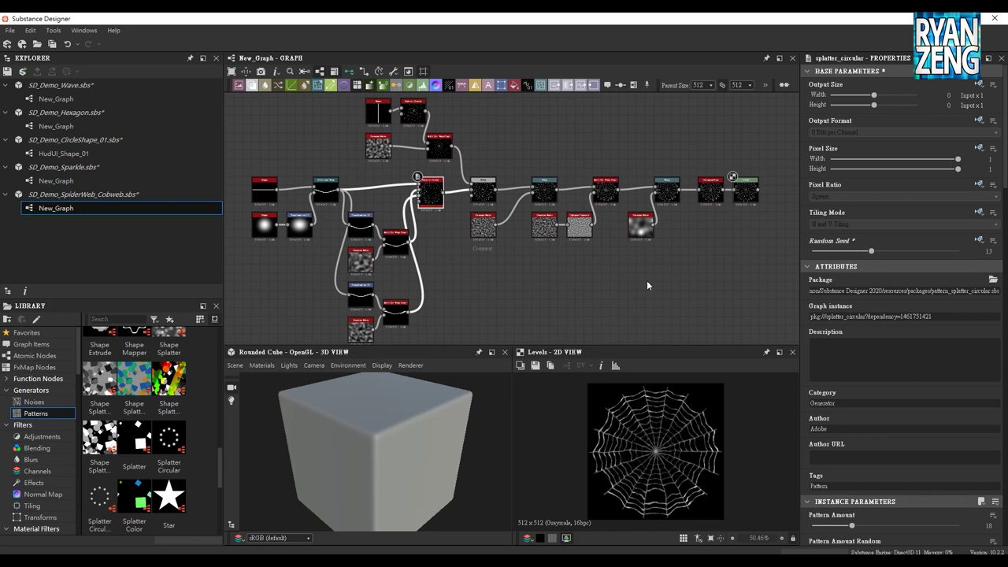
pyautogui.moveTo(555, 287); pyautogui.dragTo(552, 293, button='middle')
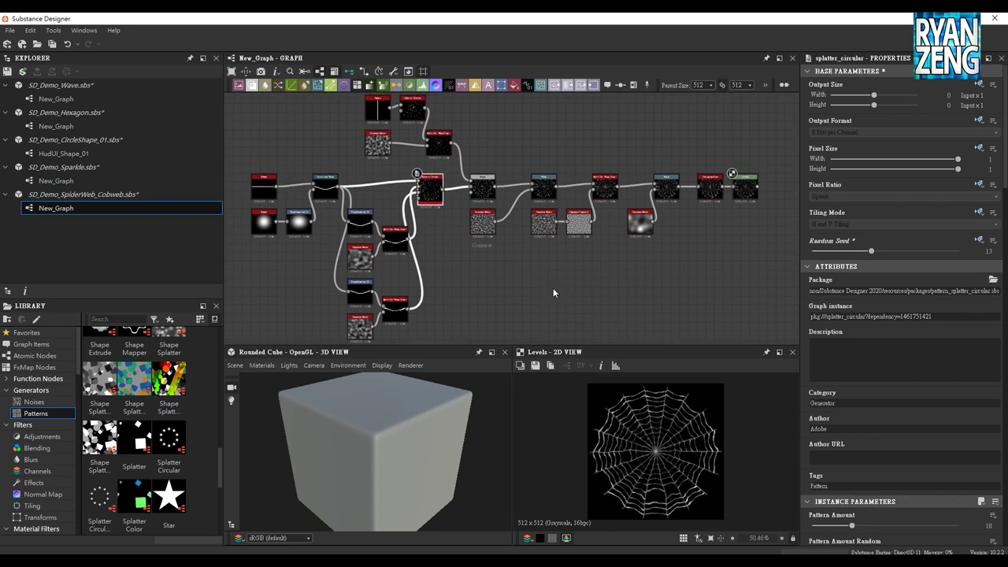